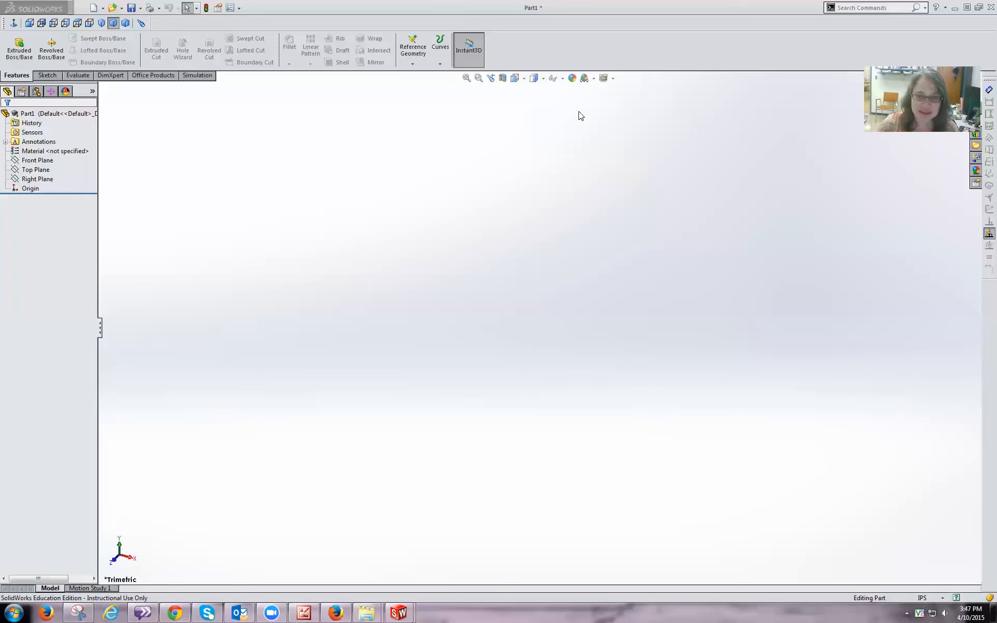
Apply the Plain White scene and start a sketch on the Front Plane.
left_click(591, 77)
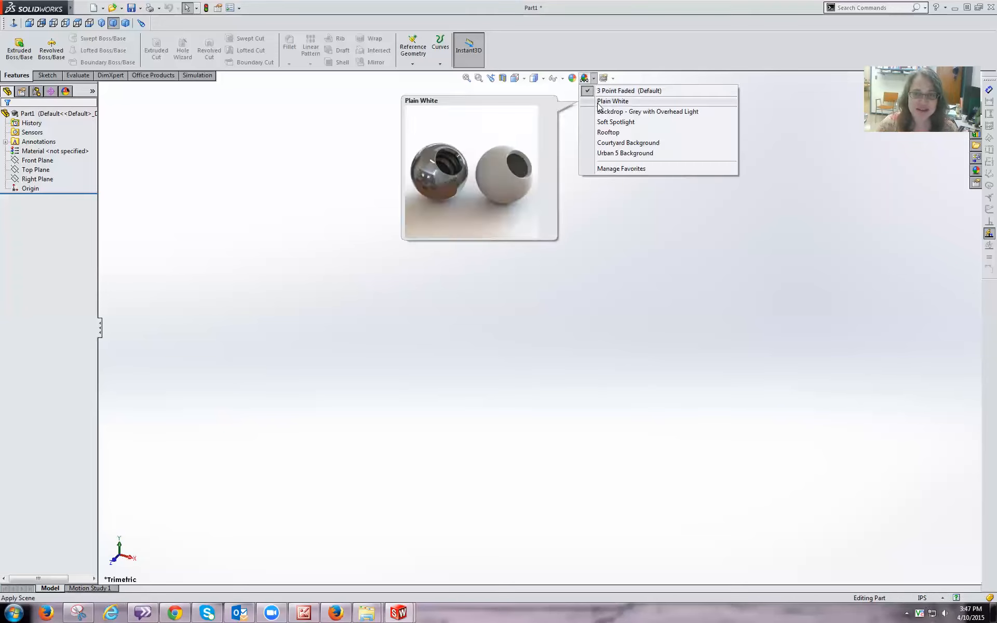
left_click(613, 102)
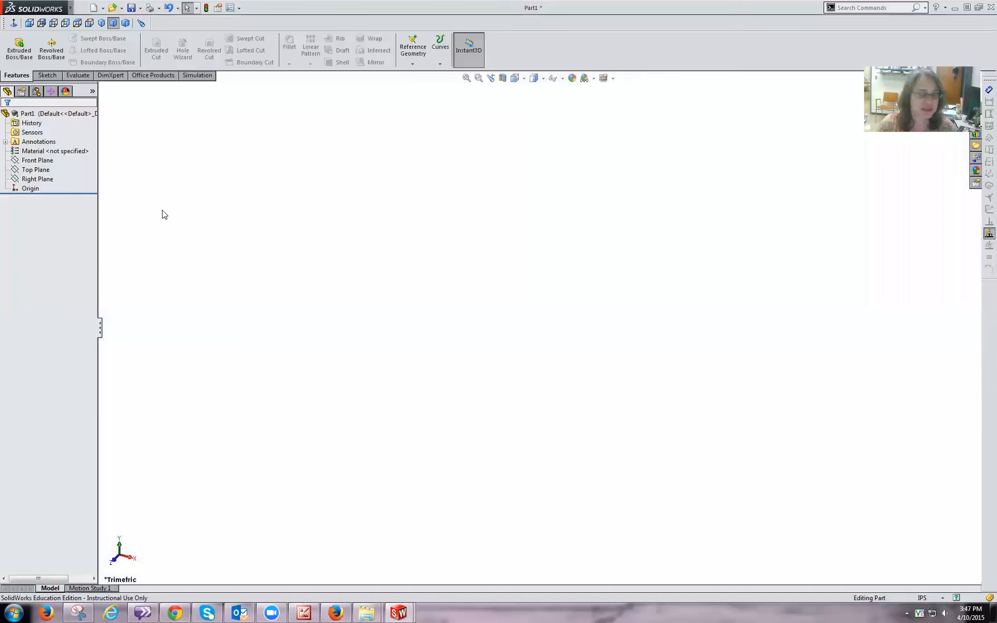
left_click(32, 159)
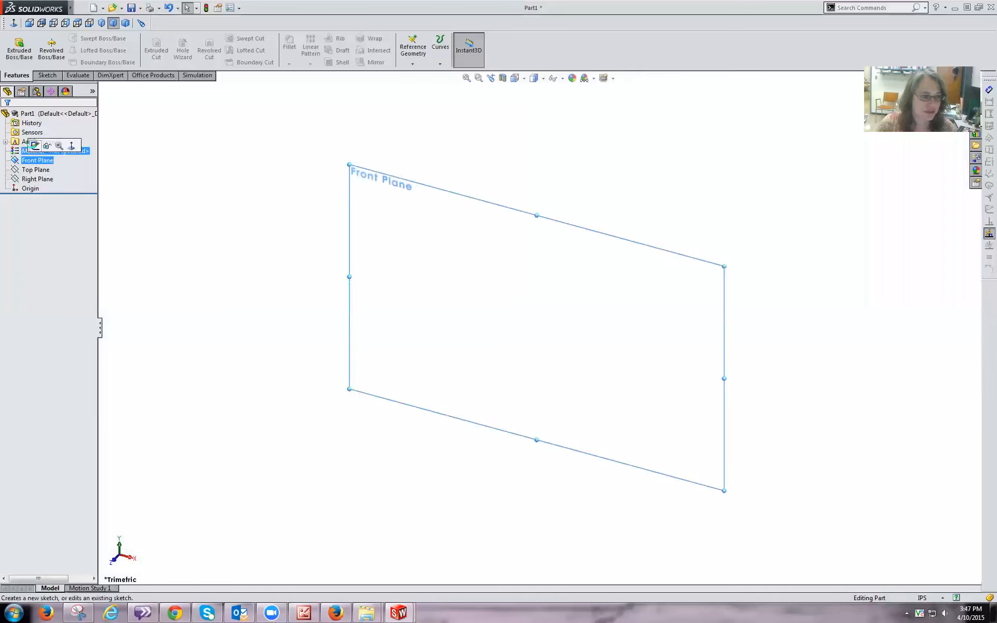
left_click(34, 146)
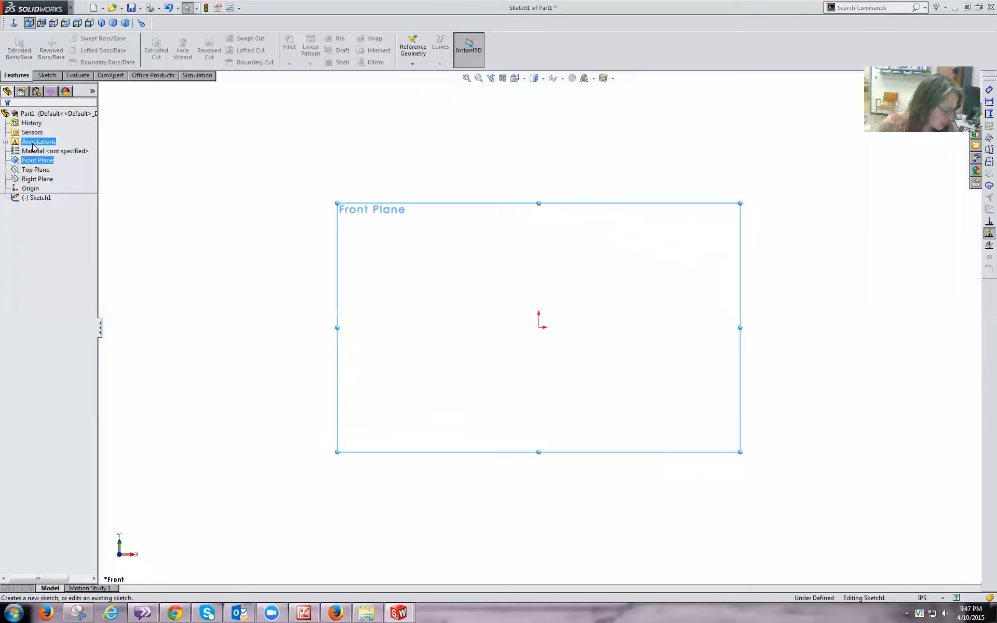
Sketch connected lines from the origin for the left foot: about 1 in right, 0.3 in up, a short return left, and 0.7 in up.
left_click(47, 75)
left_click(66, 40)
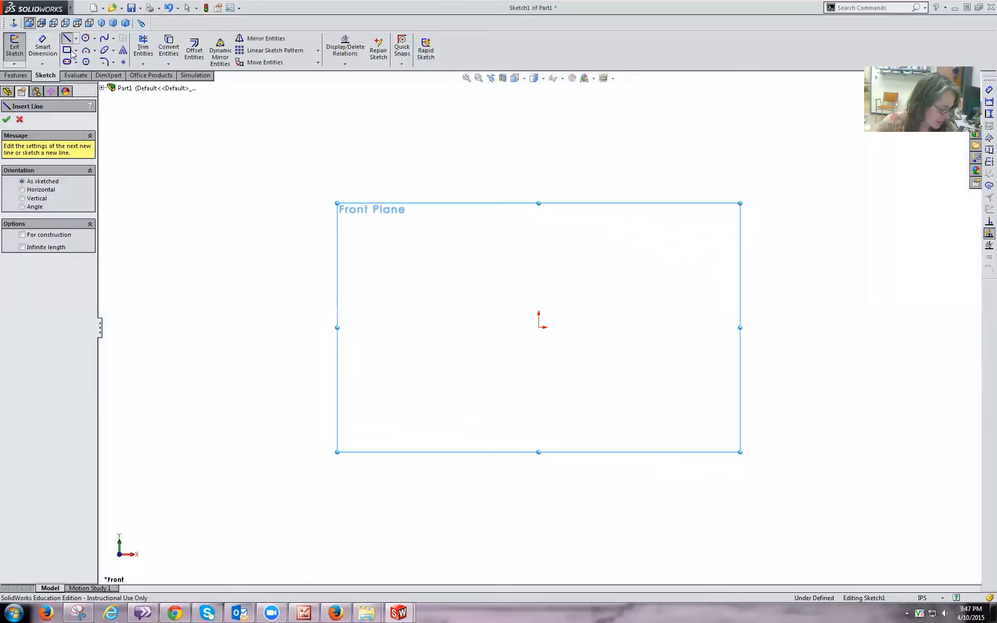
left_click(539, 328)
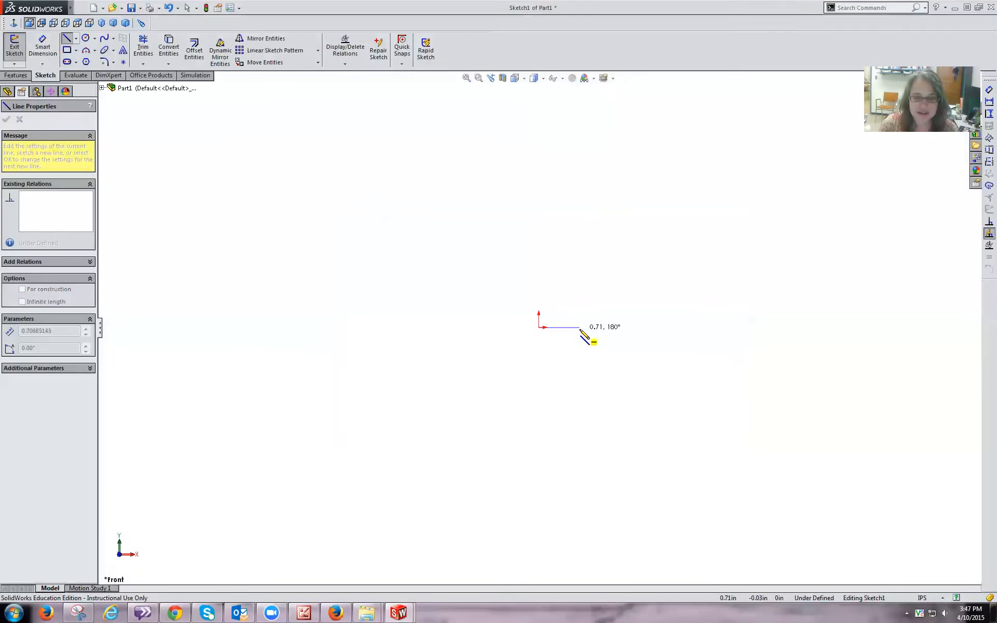
left_click(596, 327)
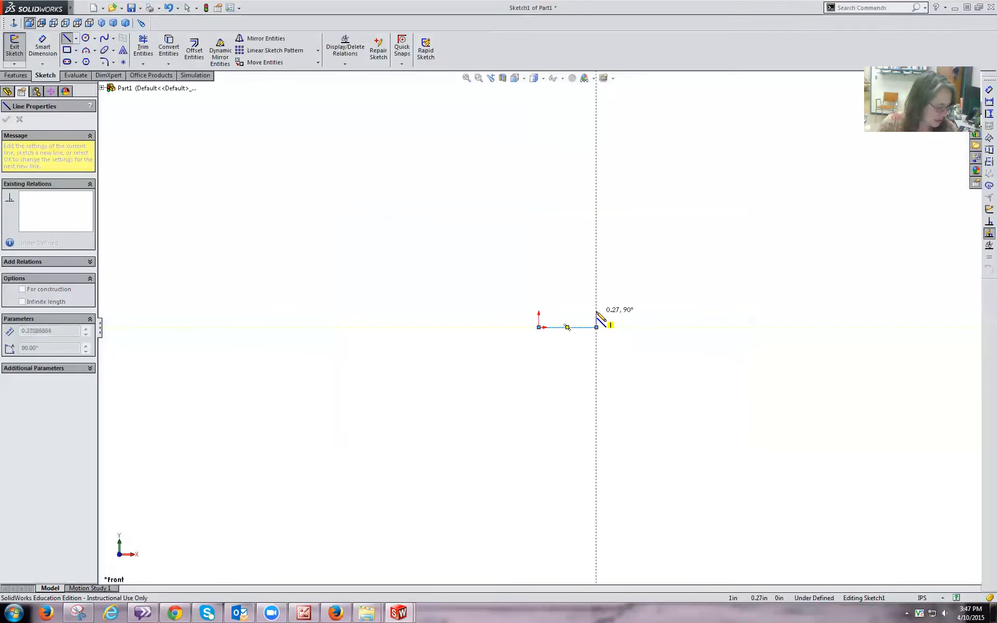
left_click(596, 311)
left_click(574, 311)
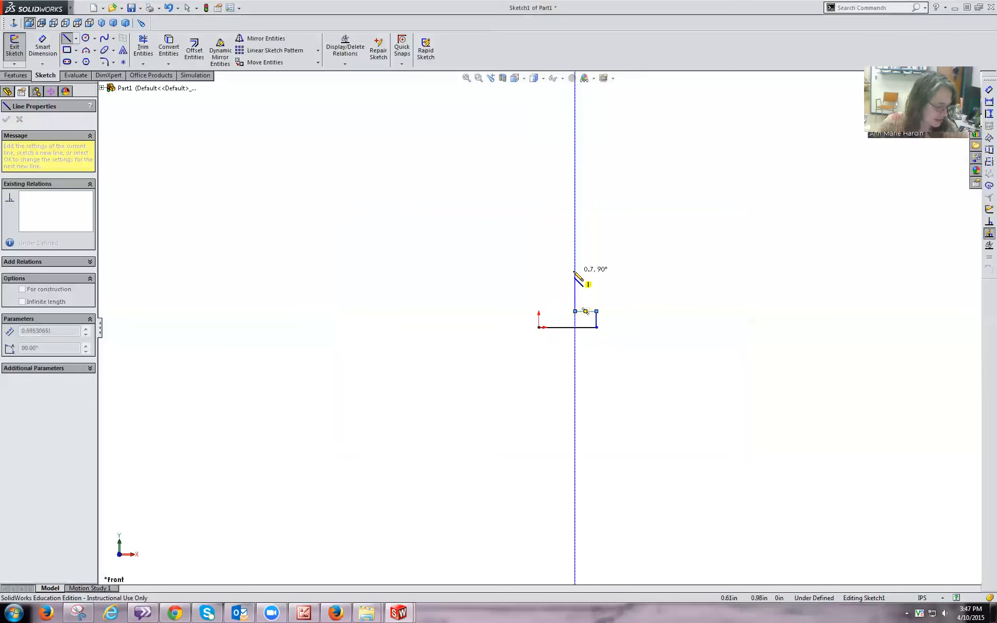
left_click(575, 270)
Continue the profile with the slot's long top edge, a stepped descent to the baseline, and a short horizontal base for the right foot.
left_click(715, 271)
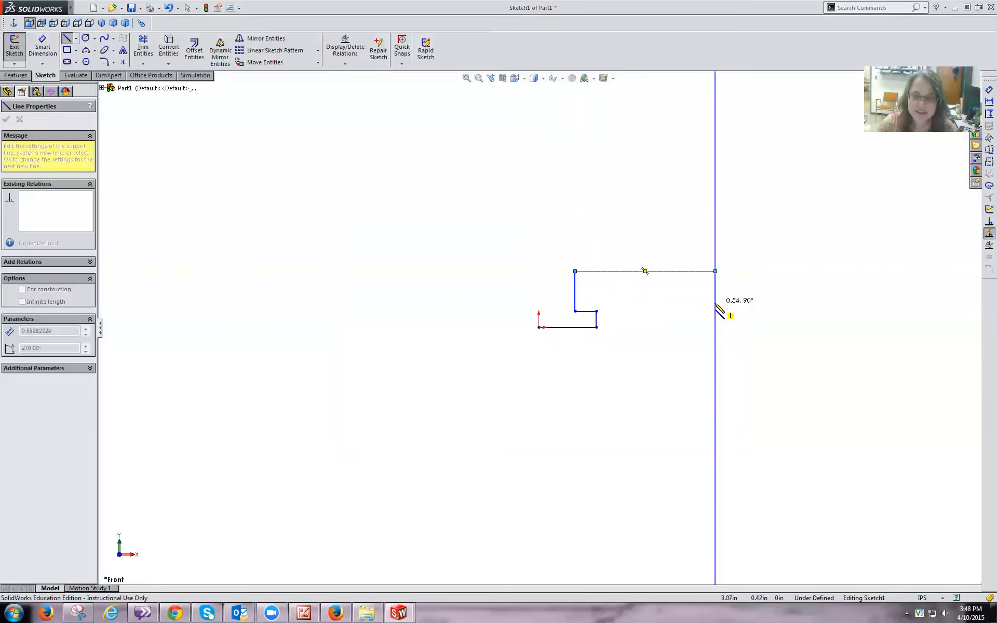
left_click(715, 305)
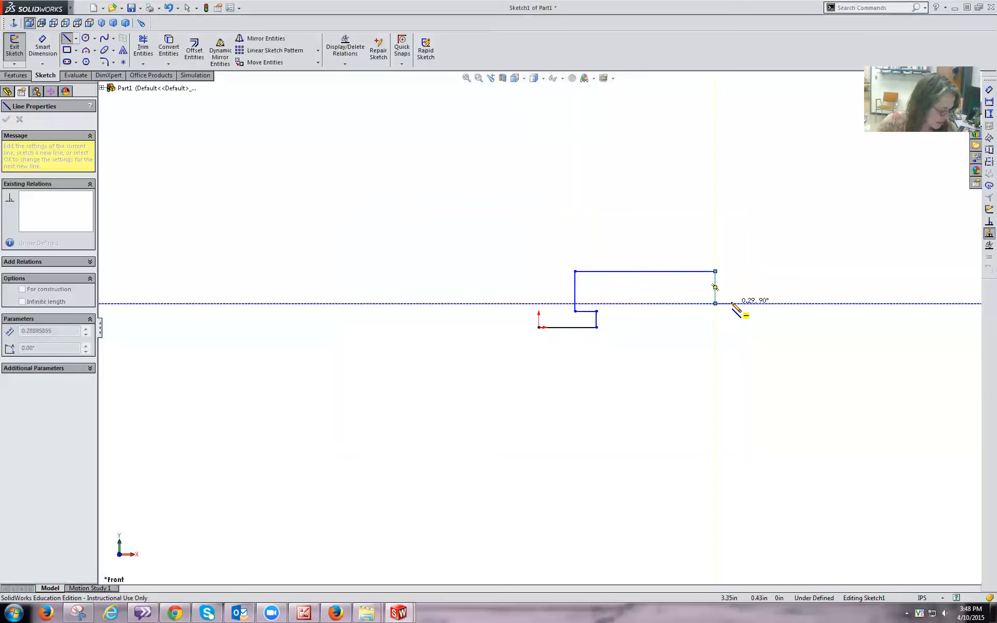
left_click(731, 304)
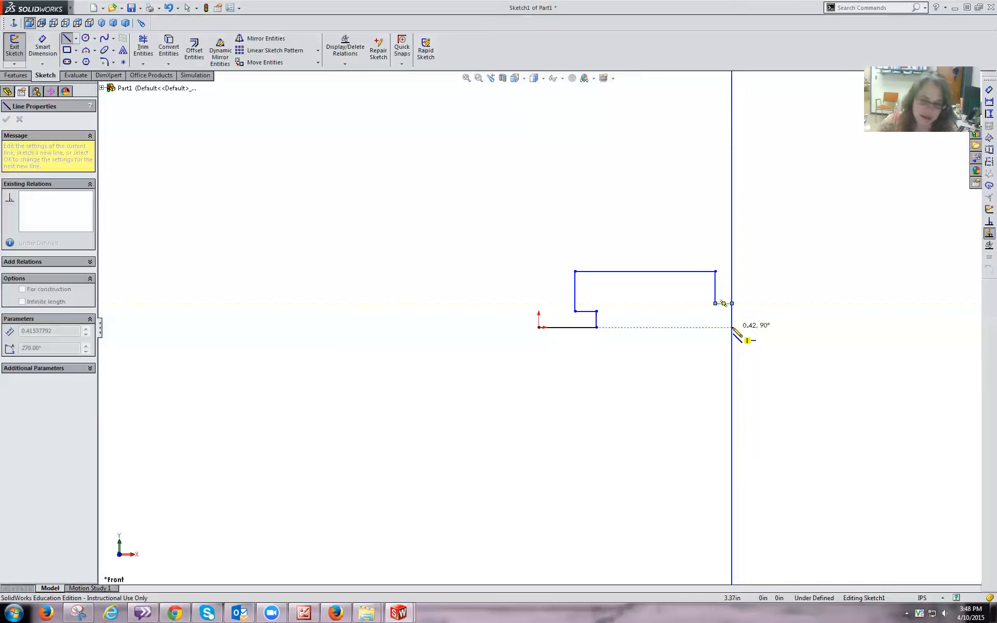
left_click(731, 327)
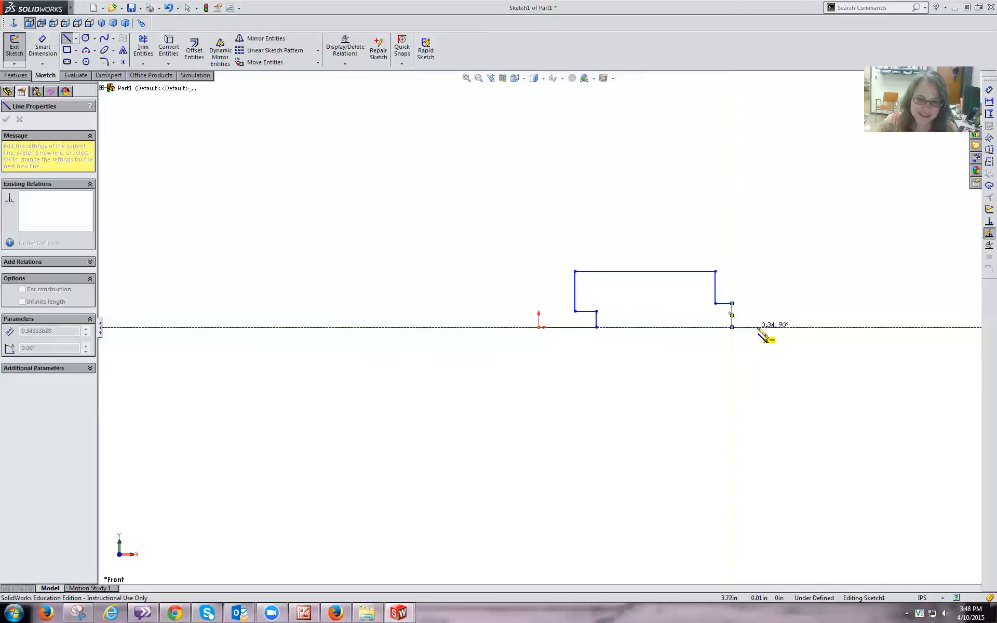
left_click(764, 327)
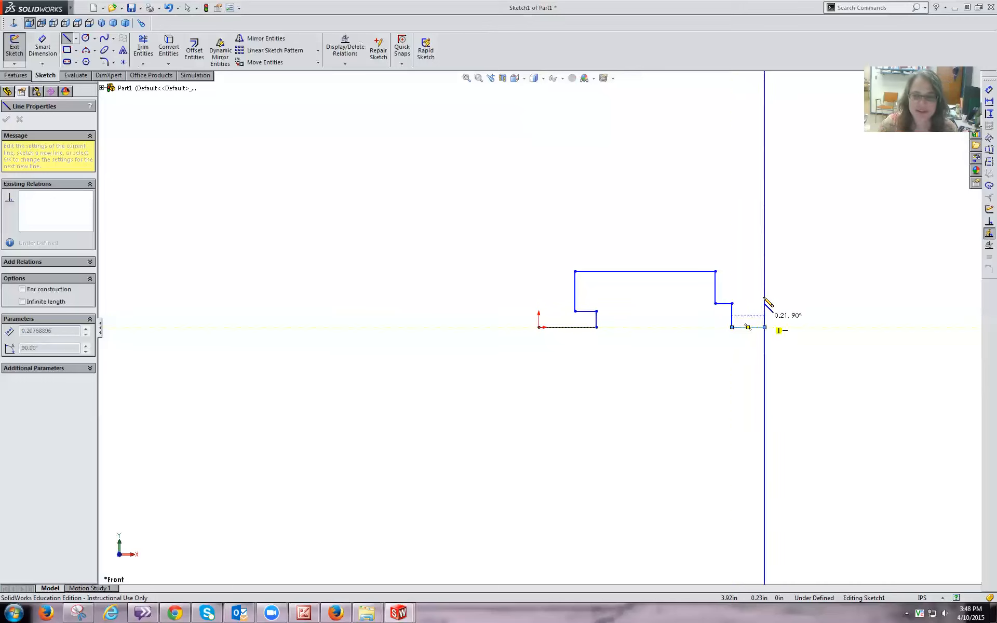
Close the outline with an outer right wall about 2 in high, a sloped line about 2.4 in long, a horizontal top, and a vertical to the origin.
left_click(764, 212)
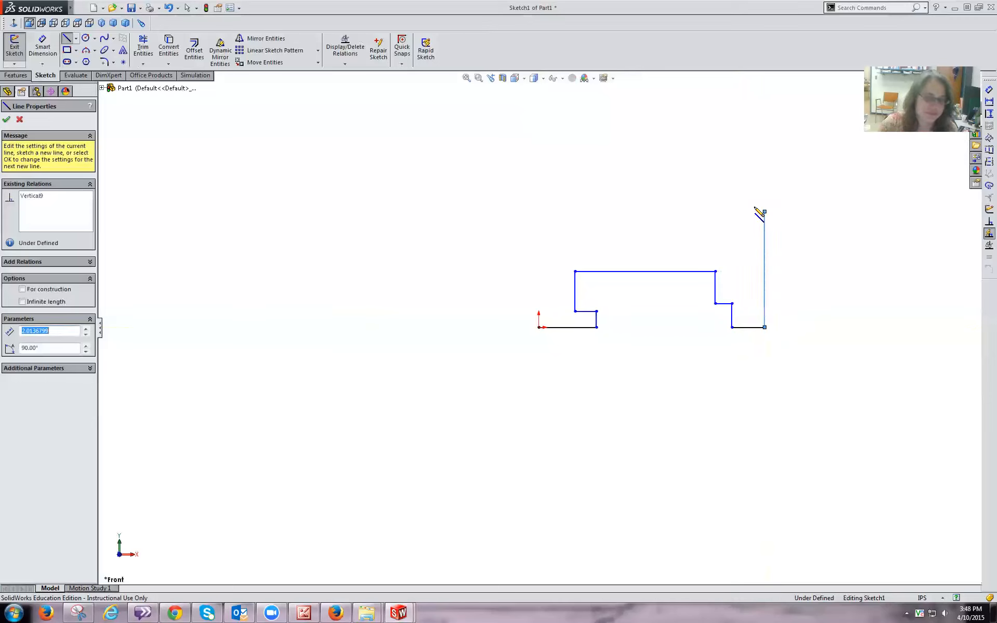
double_click(652, 134)
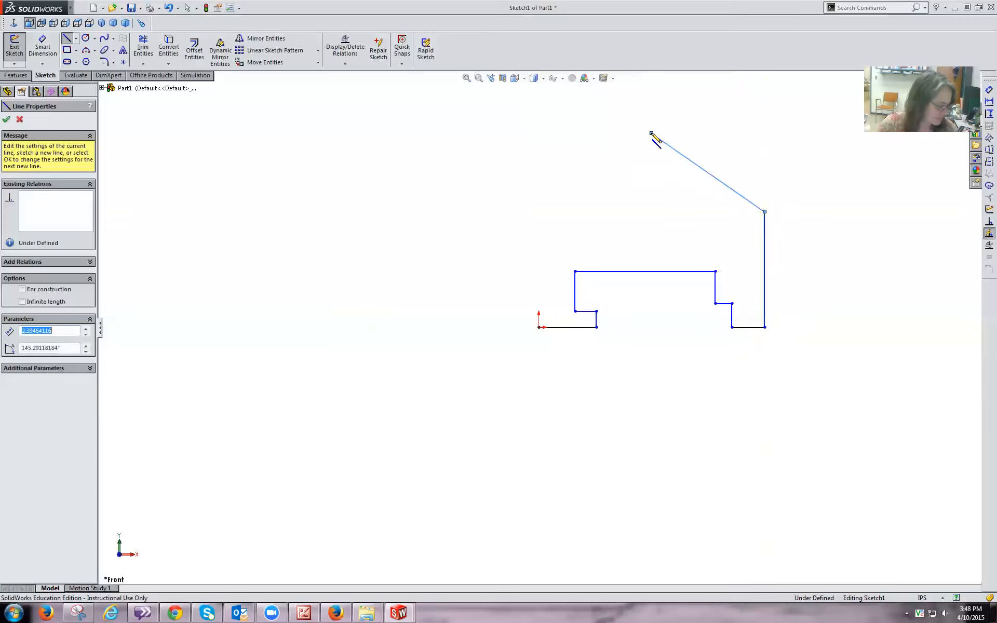
left_click(651, 134)
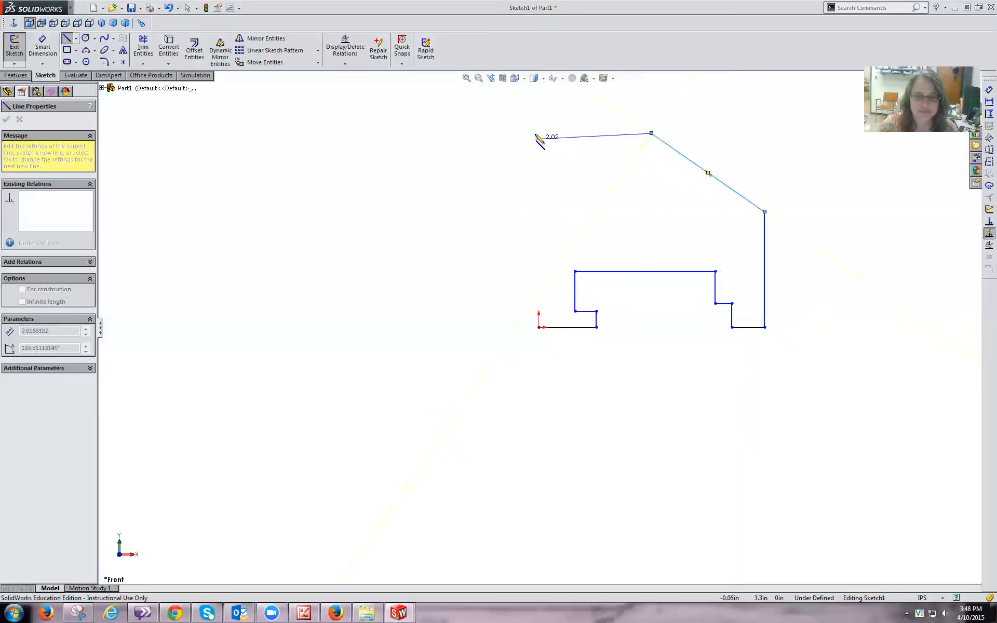
left_click(538, 134)
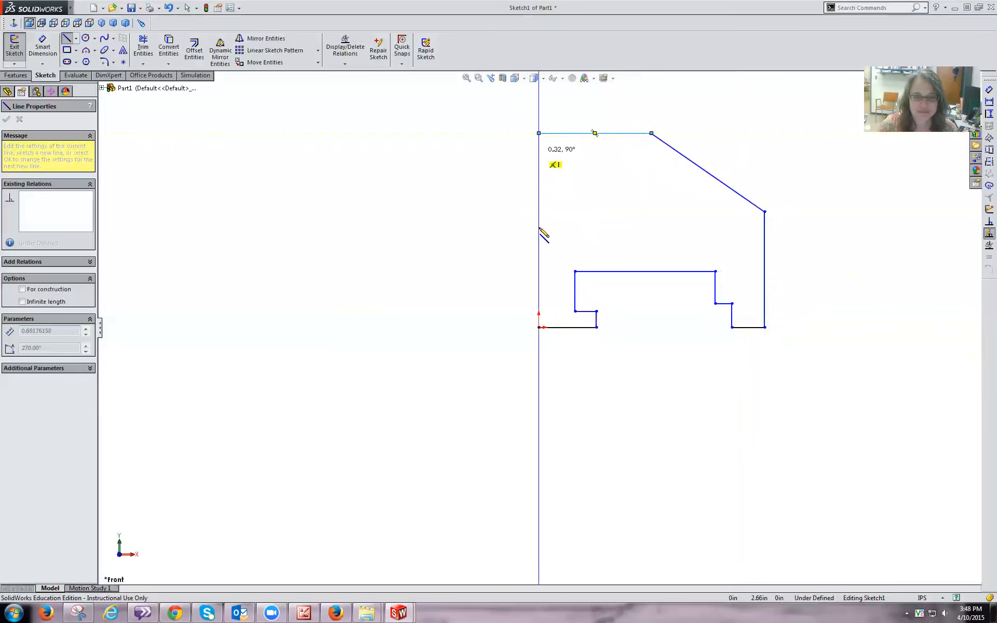
left_click(539, 327)
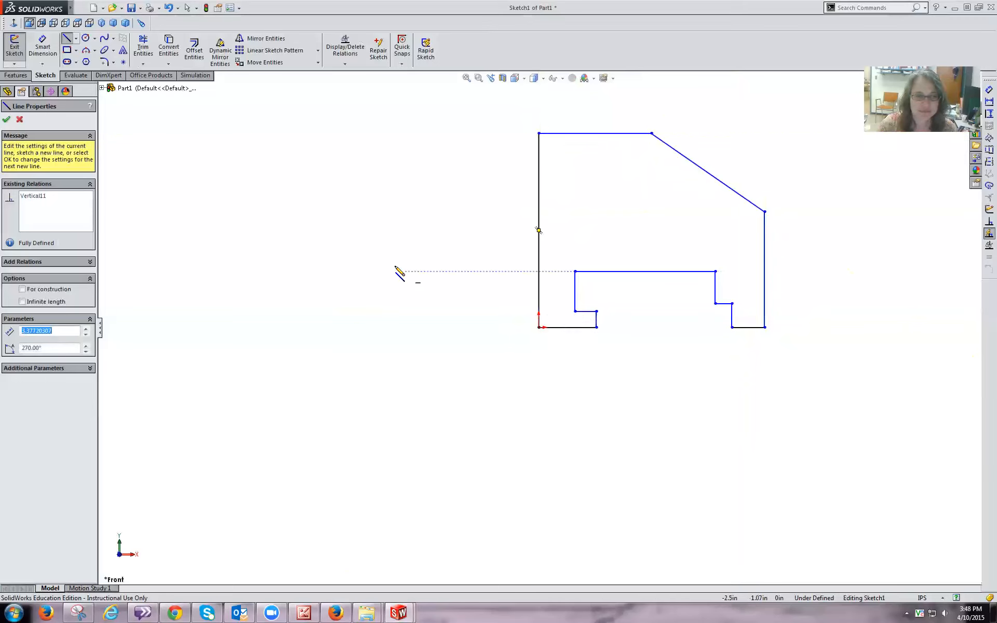
left_click(6, 120)
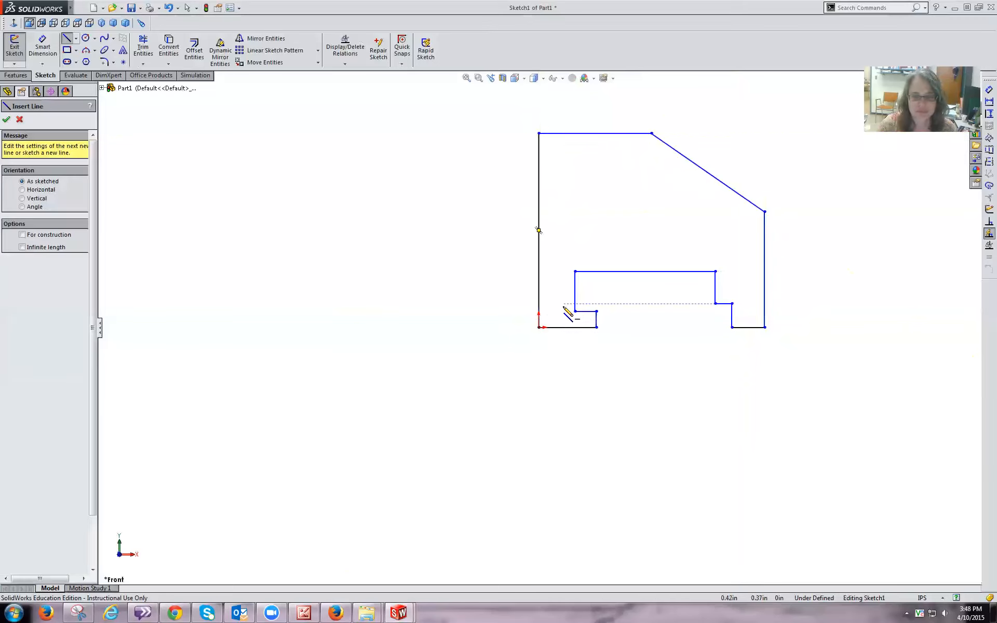
Sketch two parallel horizontal lines about 0.63 in long, running left from both ends of the right foot's short inner vertical.
left_click(732, 305)
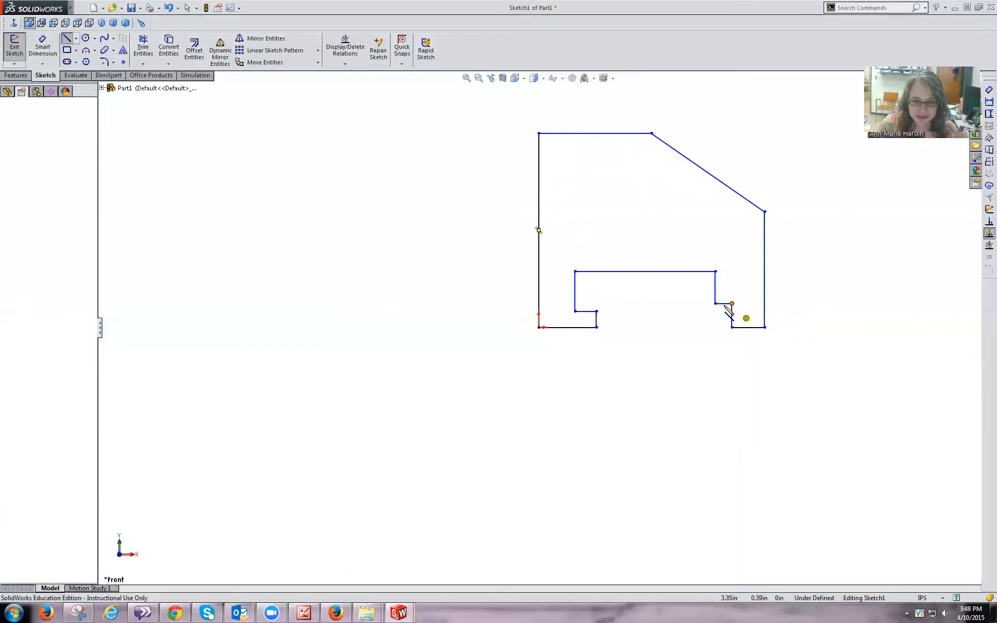
double_click(696, 303)
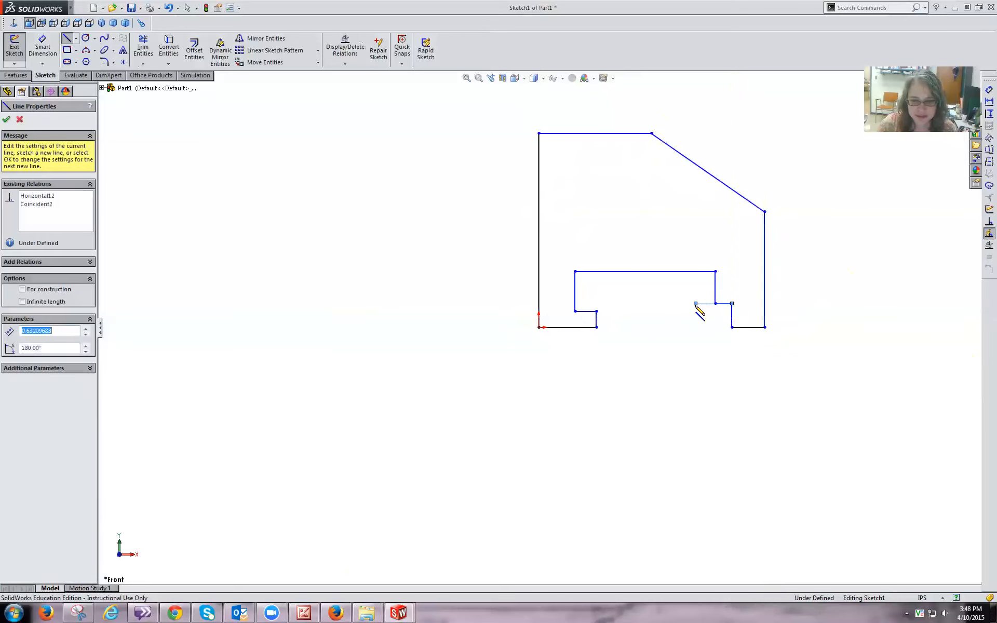
left_click(732, 327)
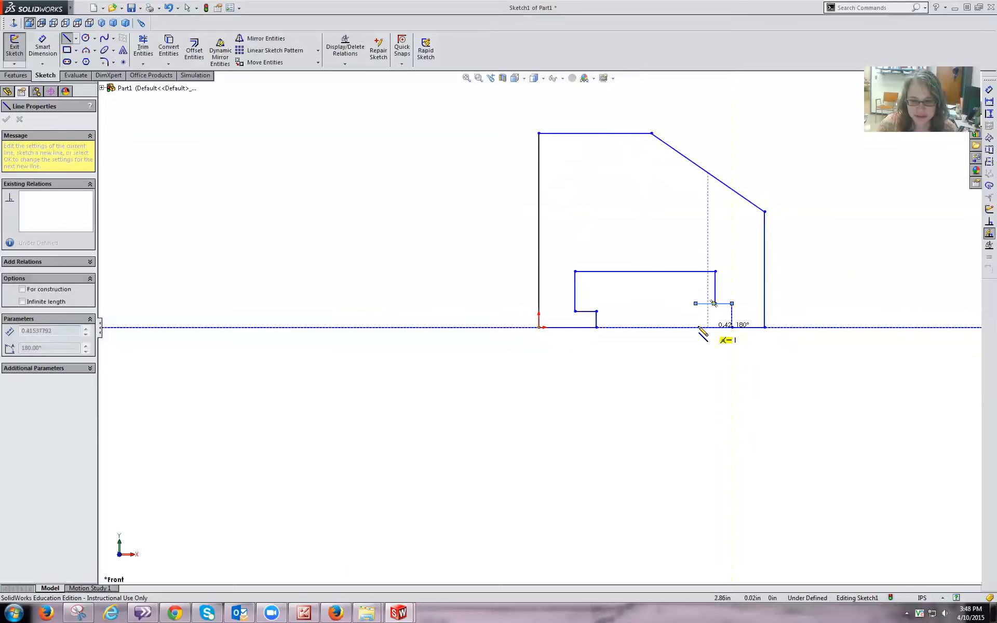
double_click(696, 327)
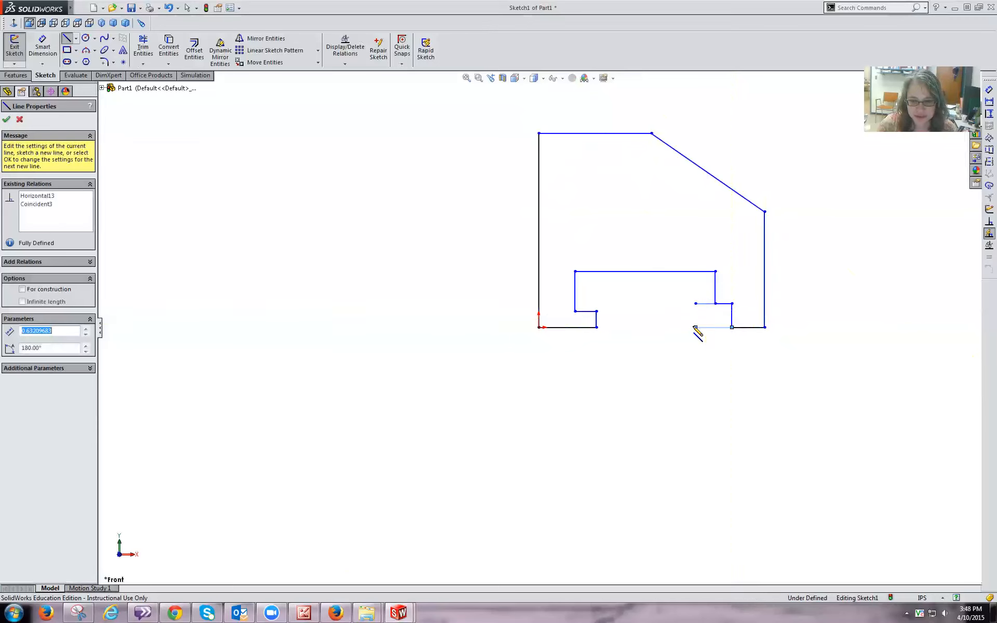
left_click(732, 315)
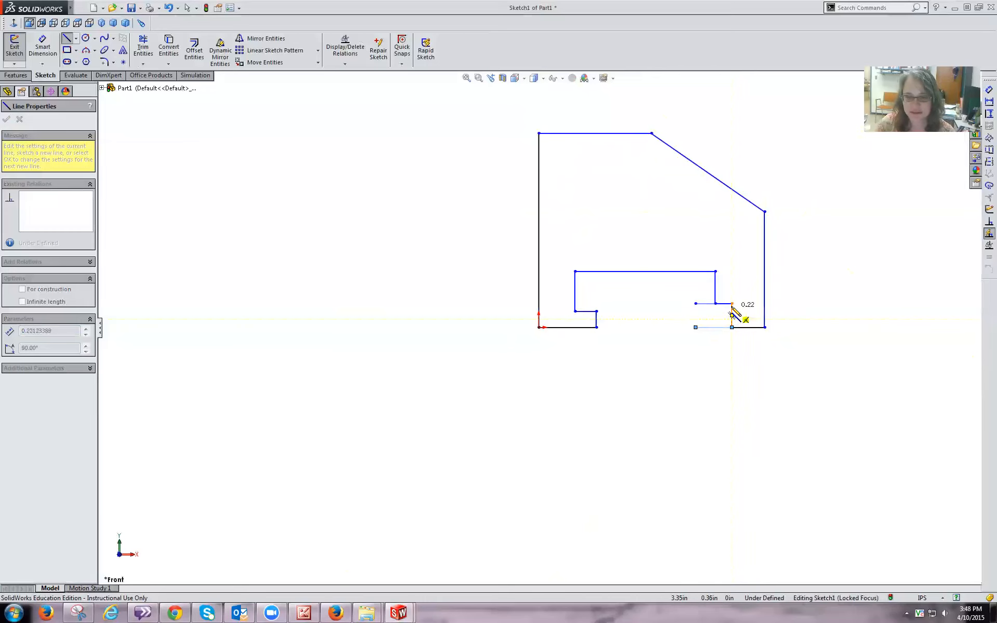
left_click(731, 303)
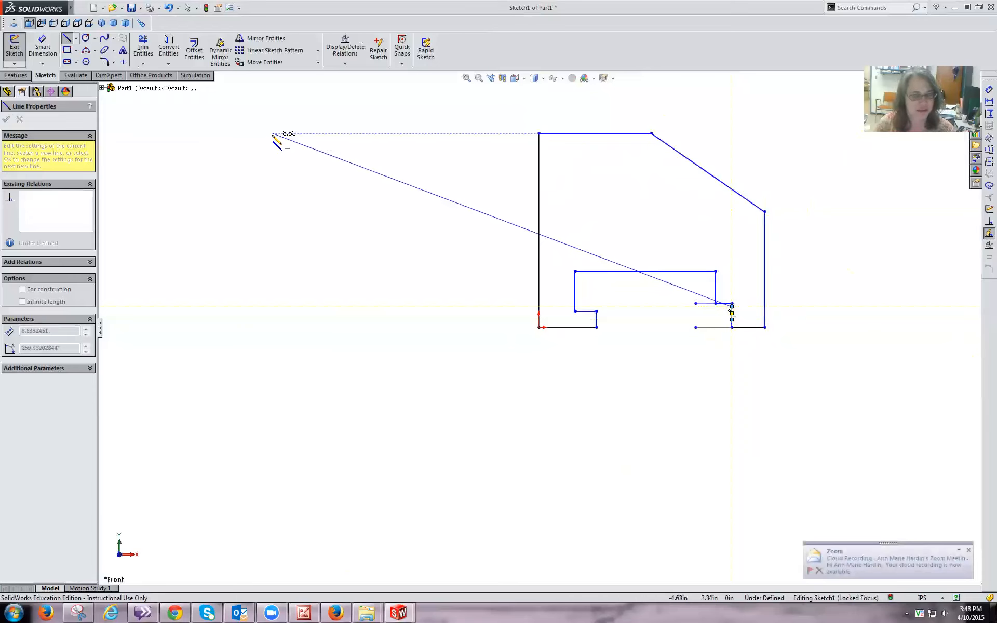
key("Escape")
Trim away the right foot's short inner vertical, the step segment above it, and the outer part of its base line.
left_click(143, 46)
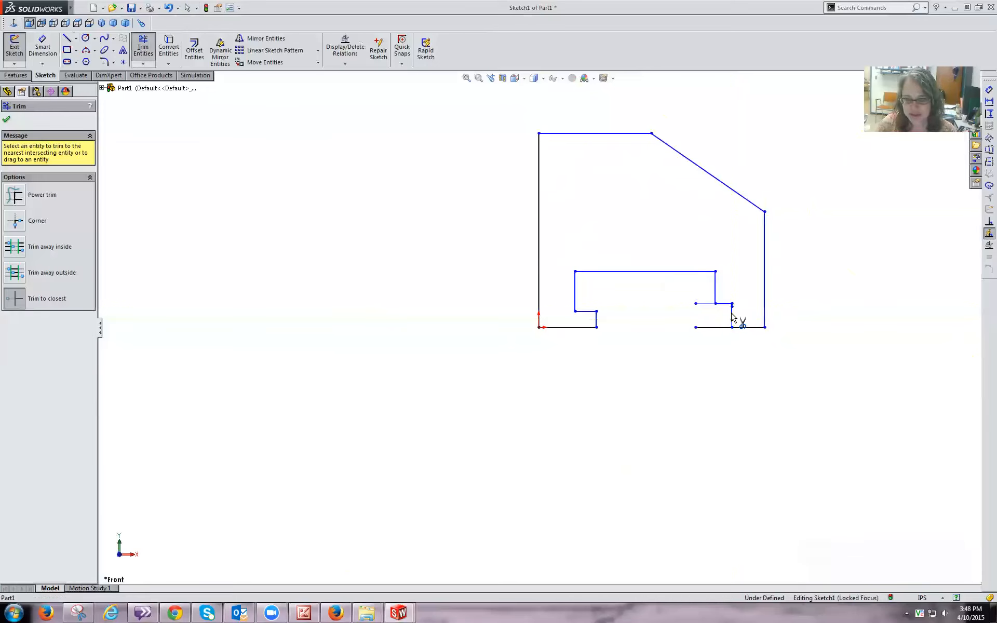
scroll(732, 315, "down", 4)
left_click(680, 314)
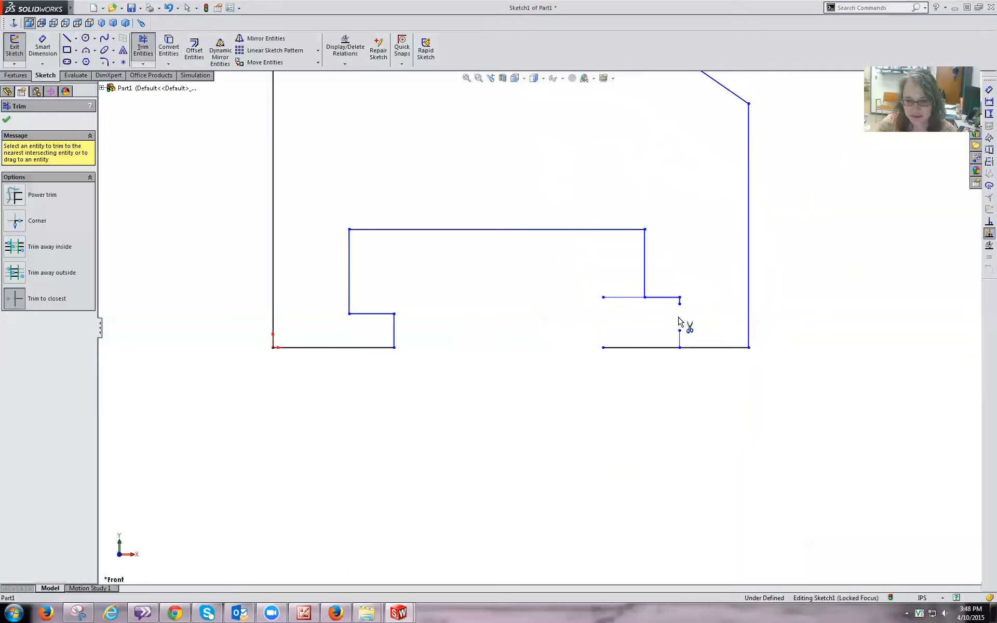
left_click(680, 301)
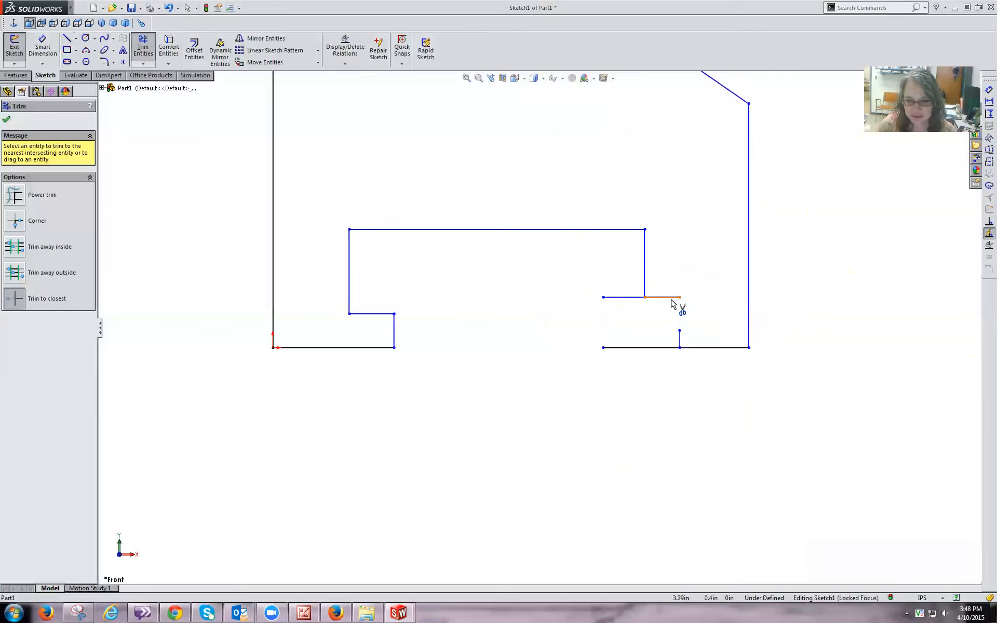
left_click(679, 339)
left_click(668, 299)
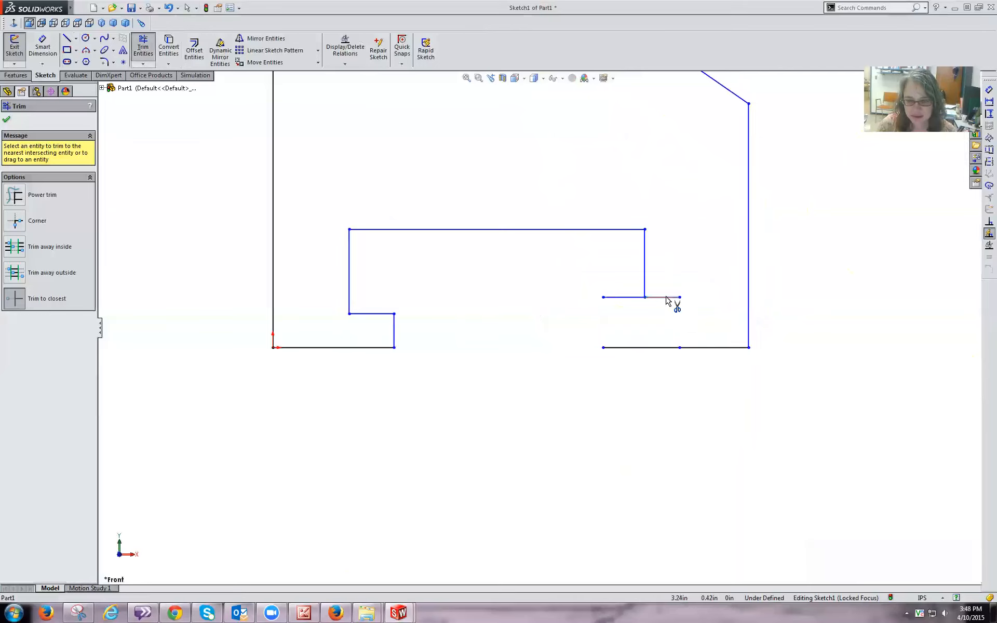
left_click(682, 348)
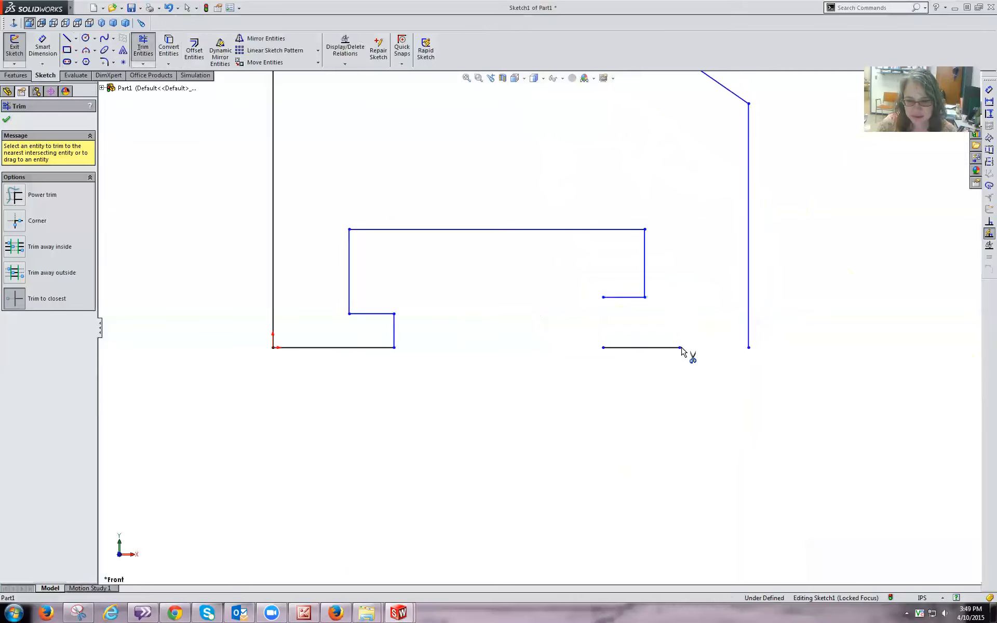
left_click(6, 121)
Join the right foot's base line to the outer wall's lower corner and close its inner side with a vertical line about 0.42 in long.
left_click_drag(679, 348, 749, 347)
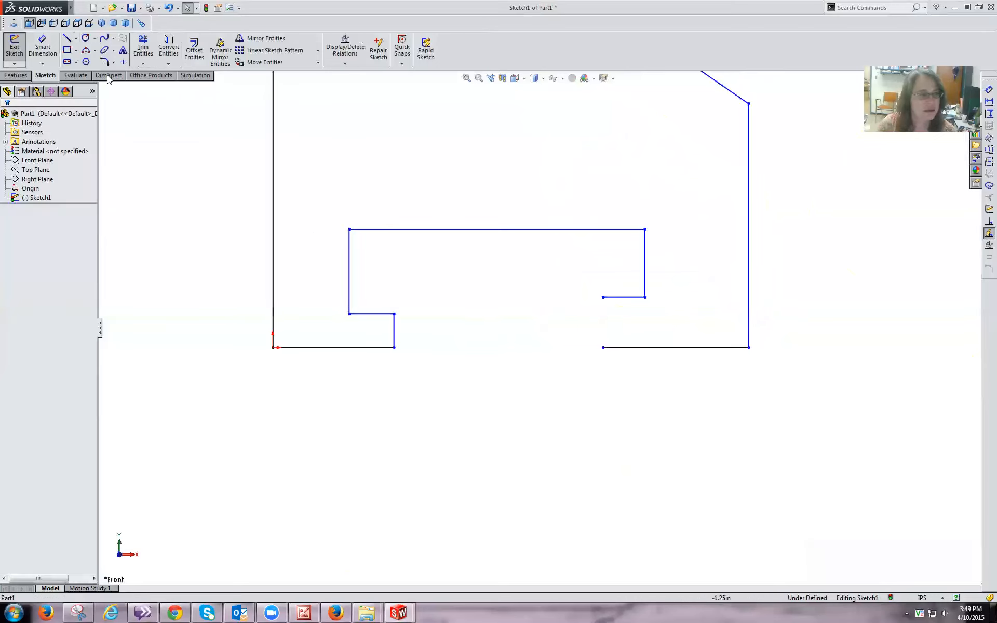
left_click(66, 38)
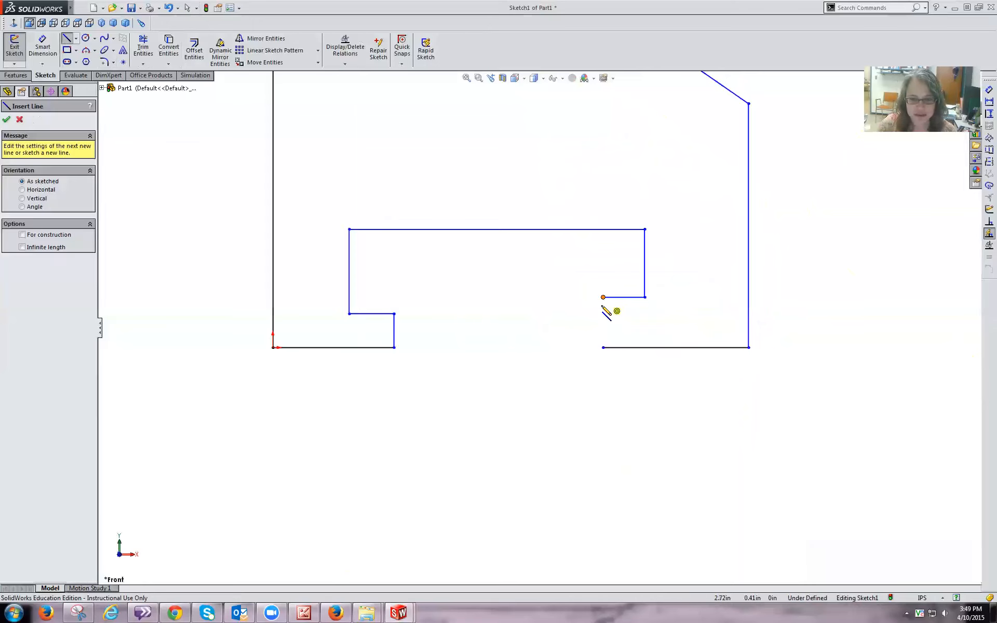
left_click(602, 298)
left_click(602, 347)
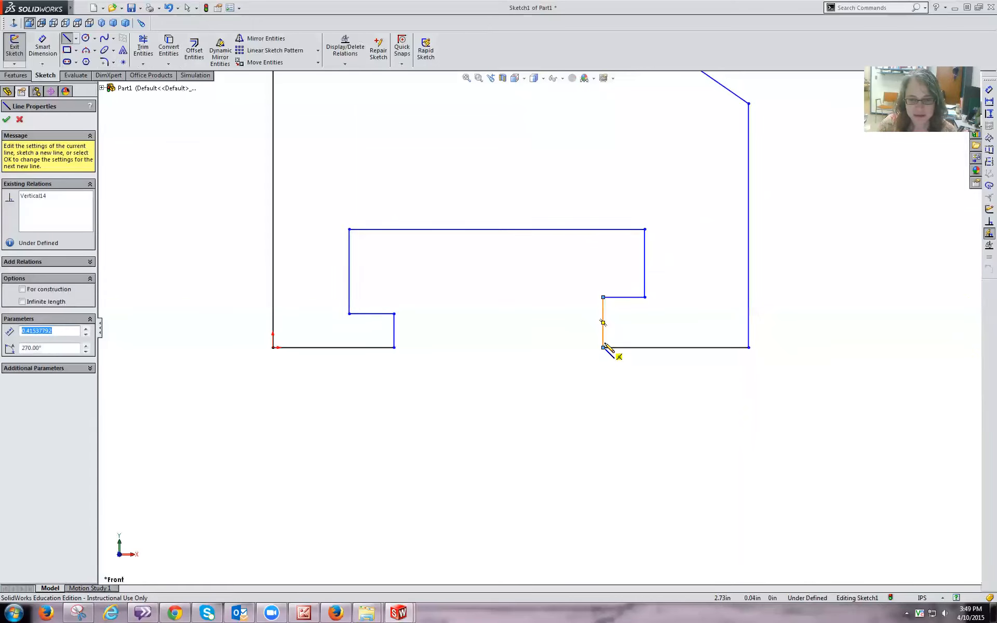
left_click(7, 119)
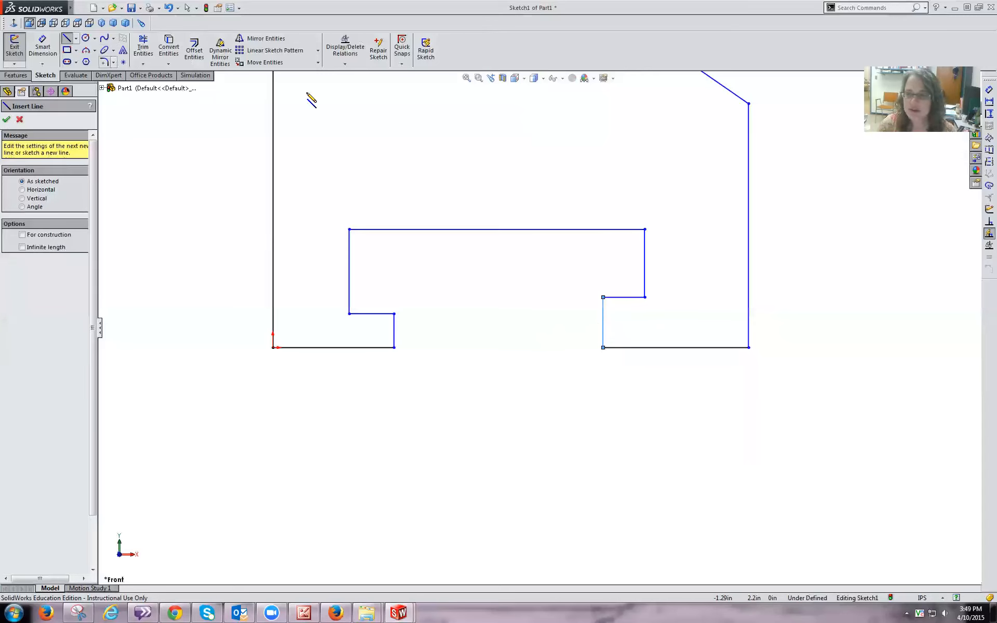
Add a perpendicular relation between the right foot's short inner vertical and its horizontal base line.
left_click(988, 222)
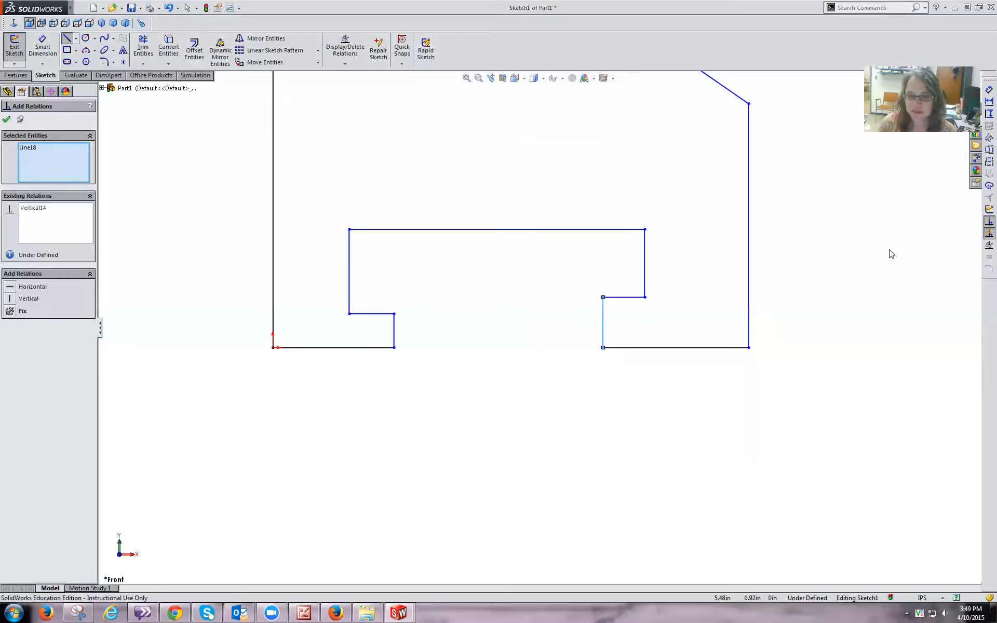
left_click(603, 341)
left_click(615, 348)
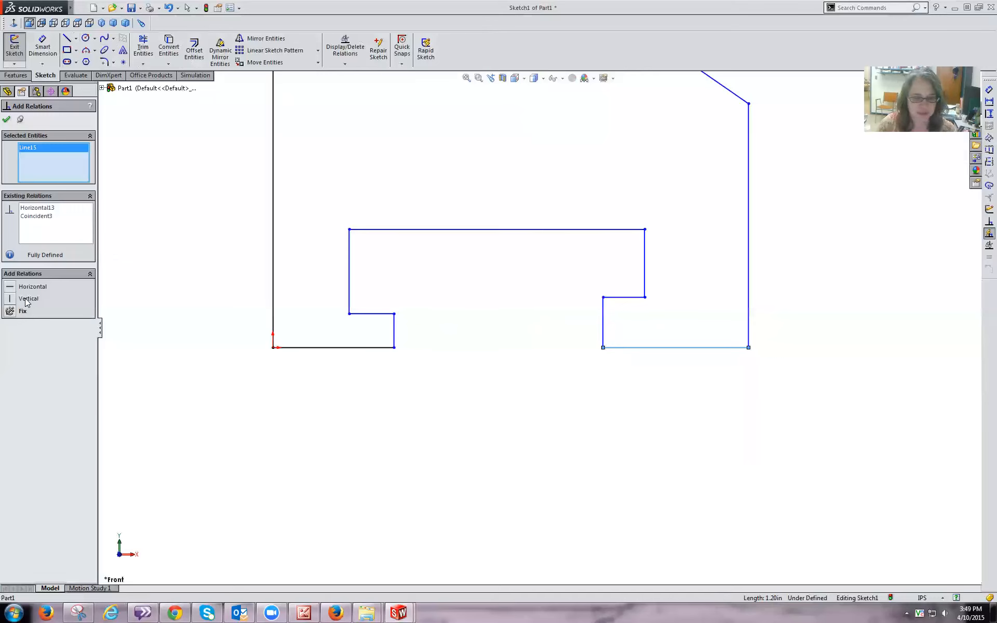
key("Escape")
left_click(603, 333)
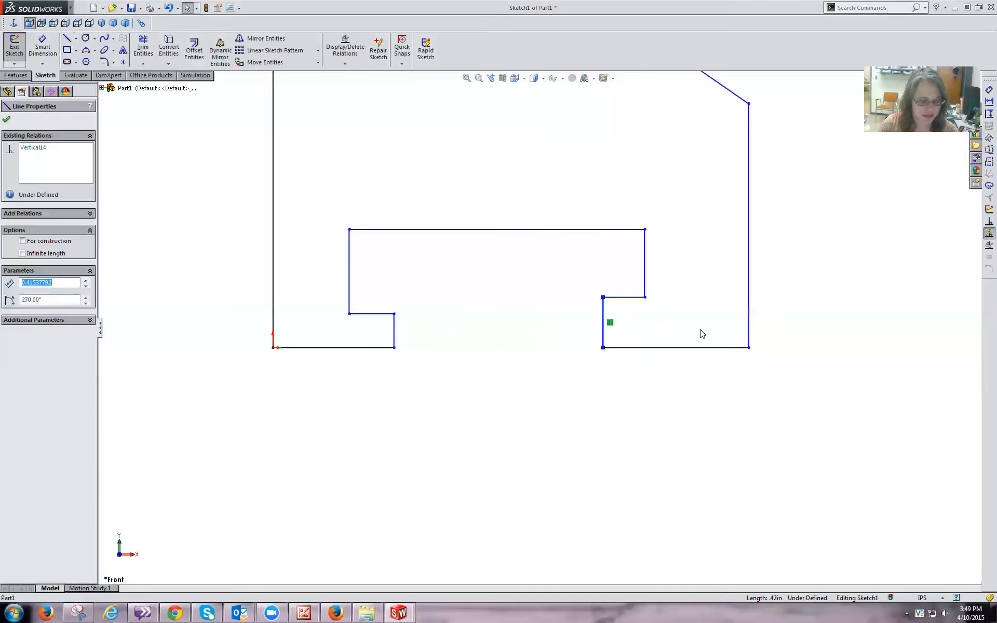
left_click(696, 348, "ctrl")
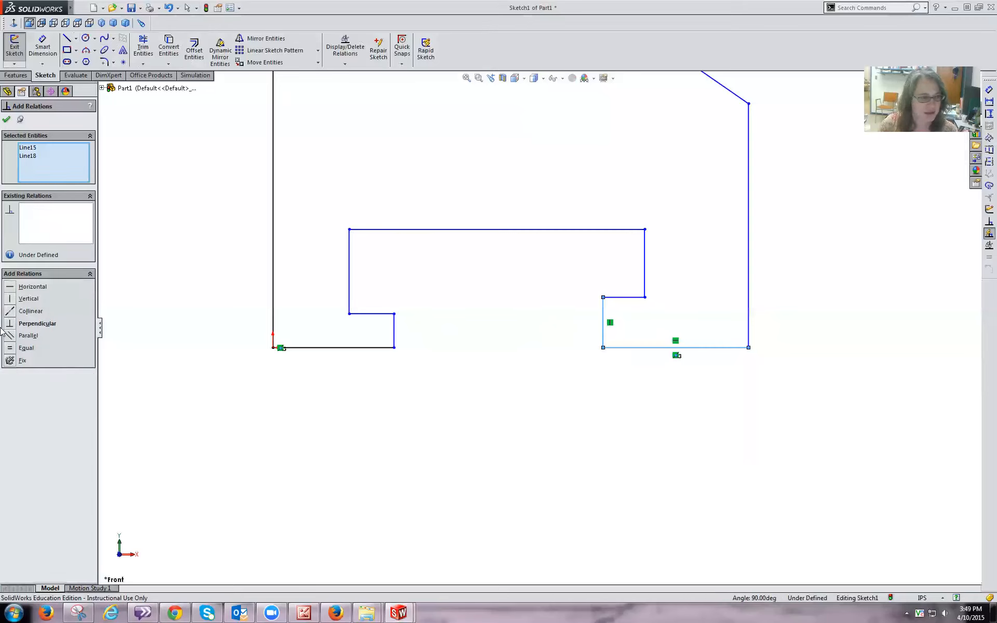
left_click(24, 325)
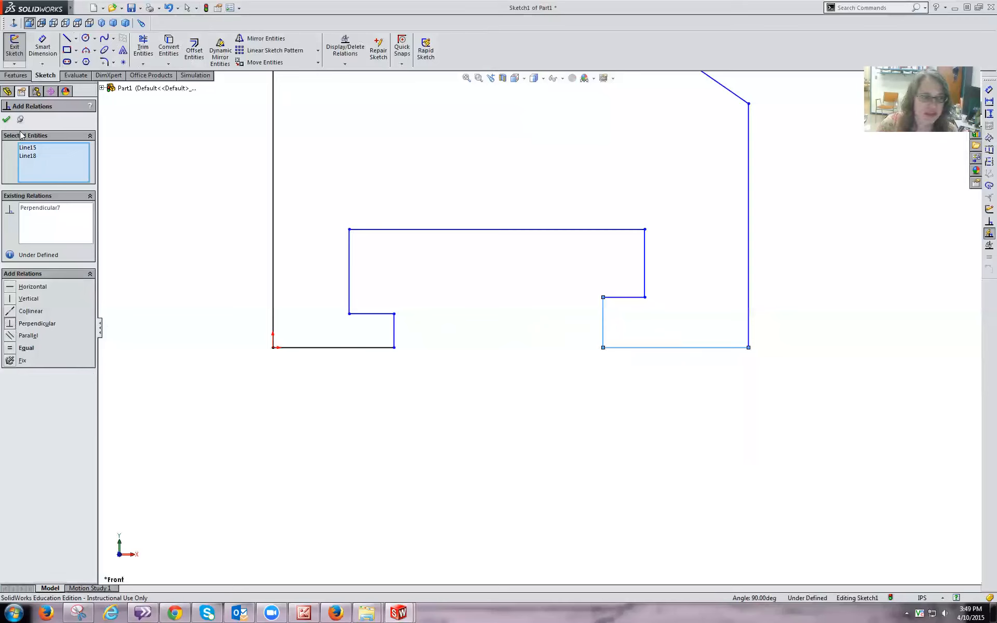
left_click(6, 120)
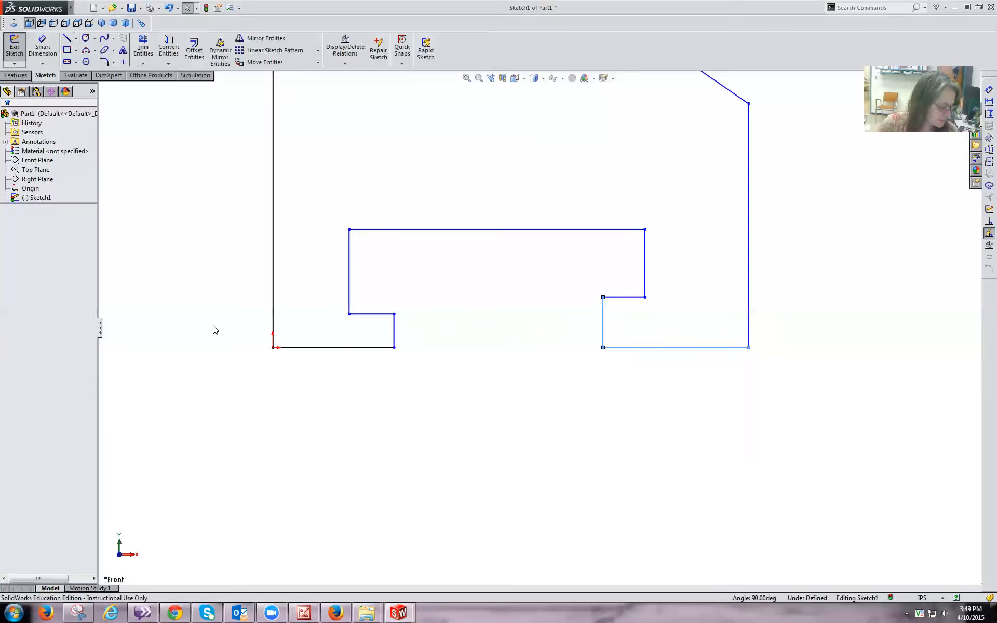
left_click(43, 46)
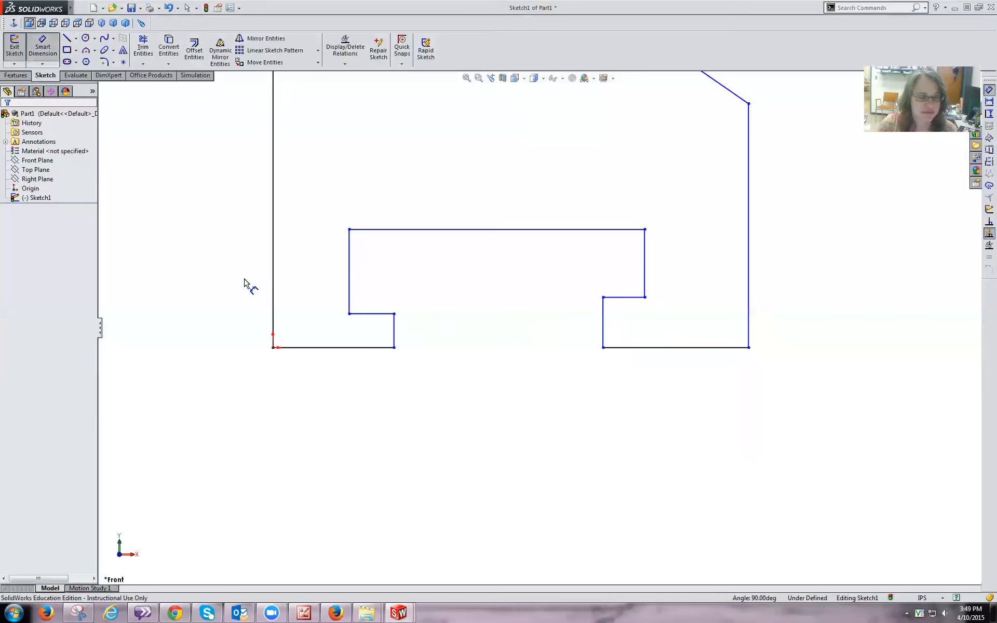
left_click(273, 333)
left_click(395, 337)
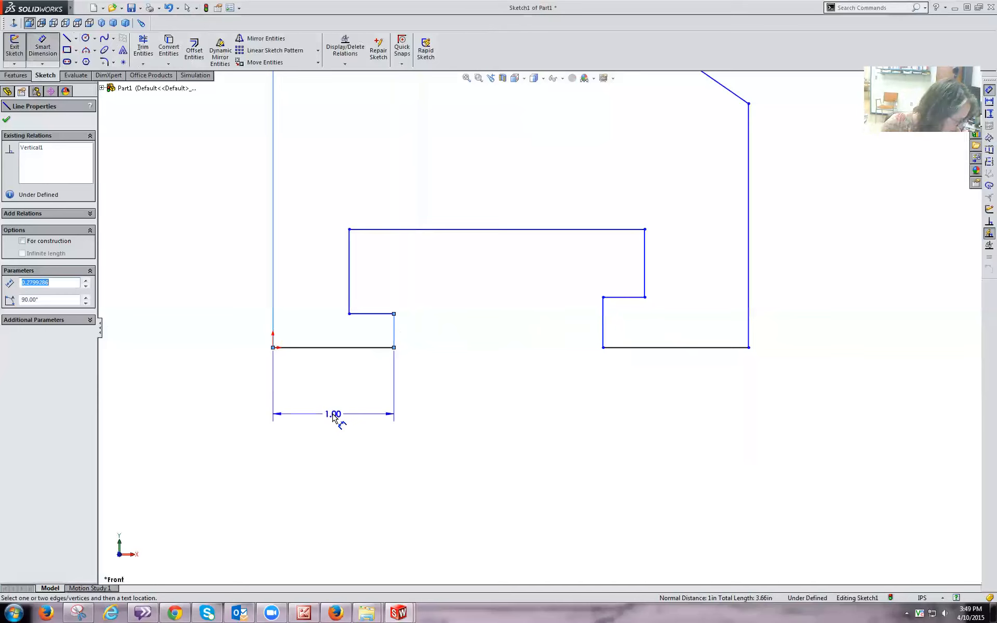
key("Escape")
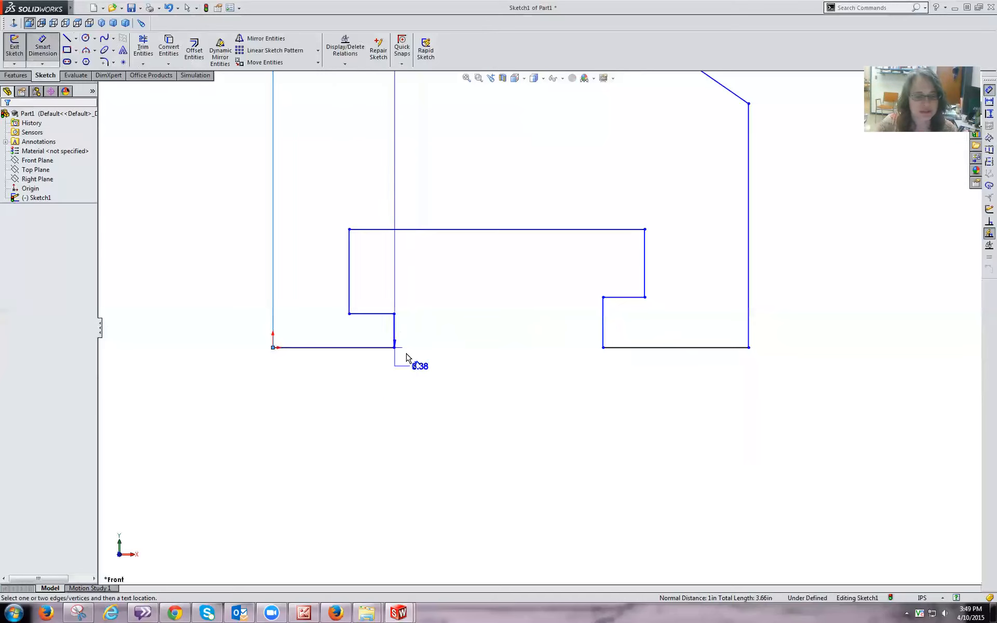
key("Escape")
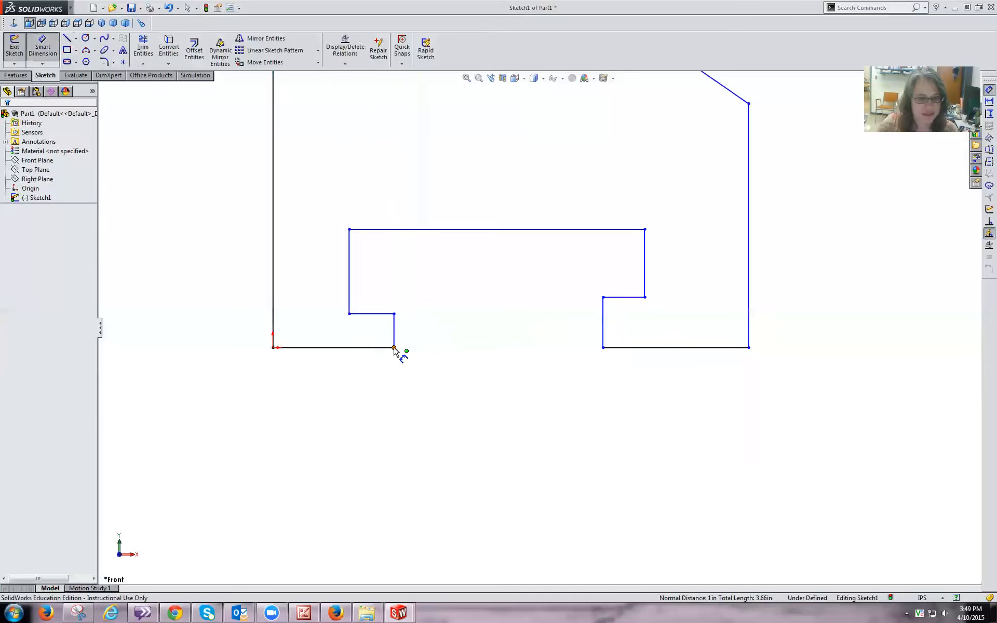
left_click(394, 348)
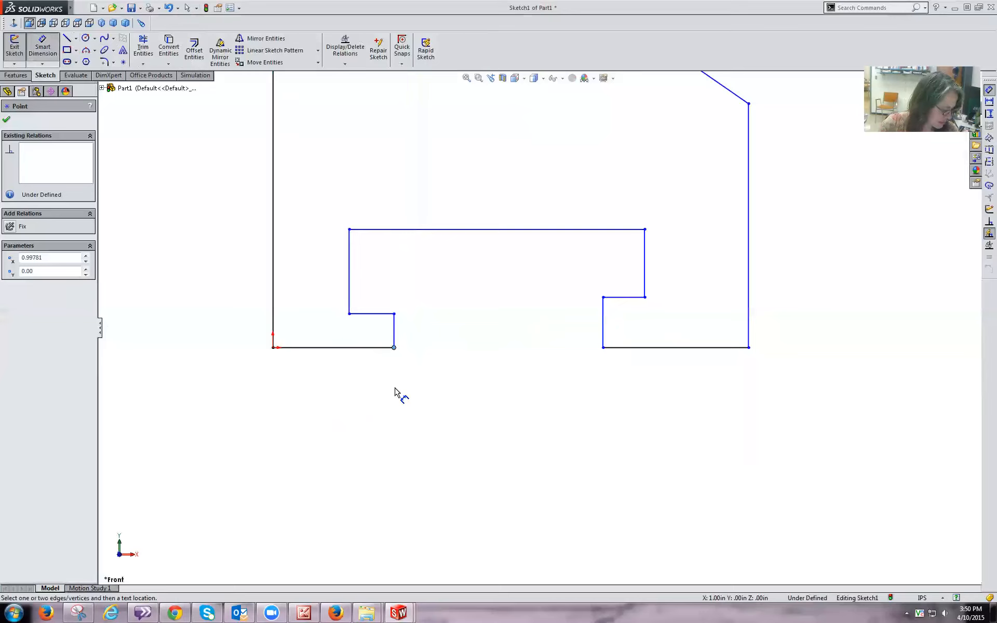
key("Escape")
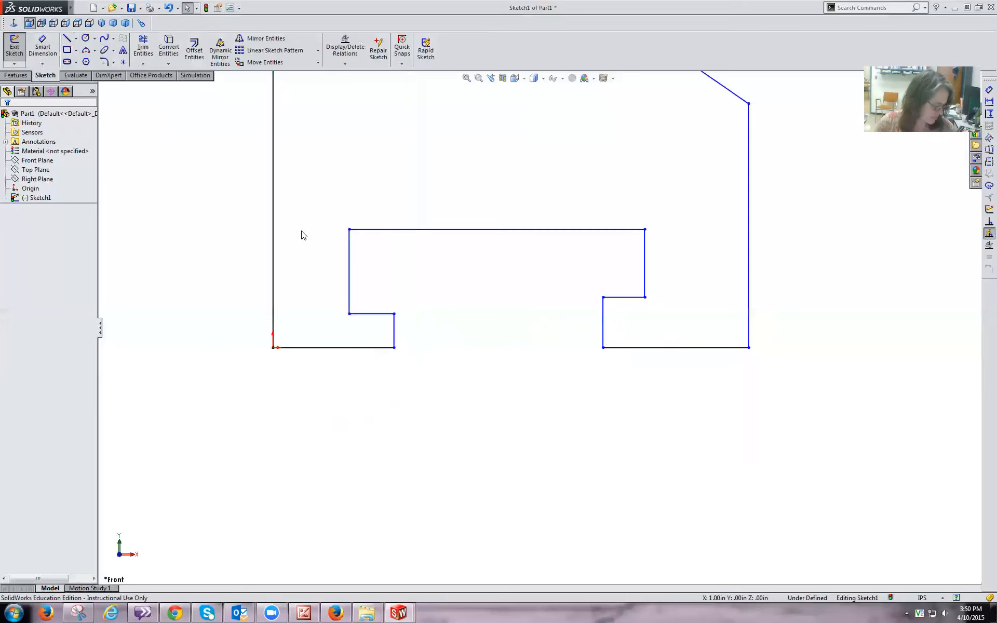
left_click(349, 314)
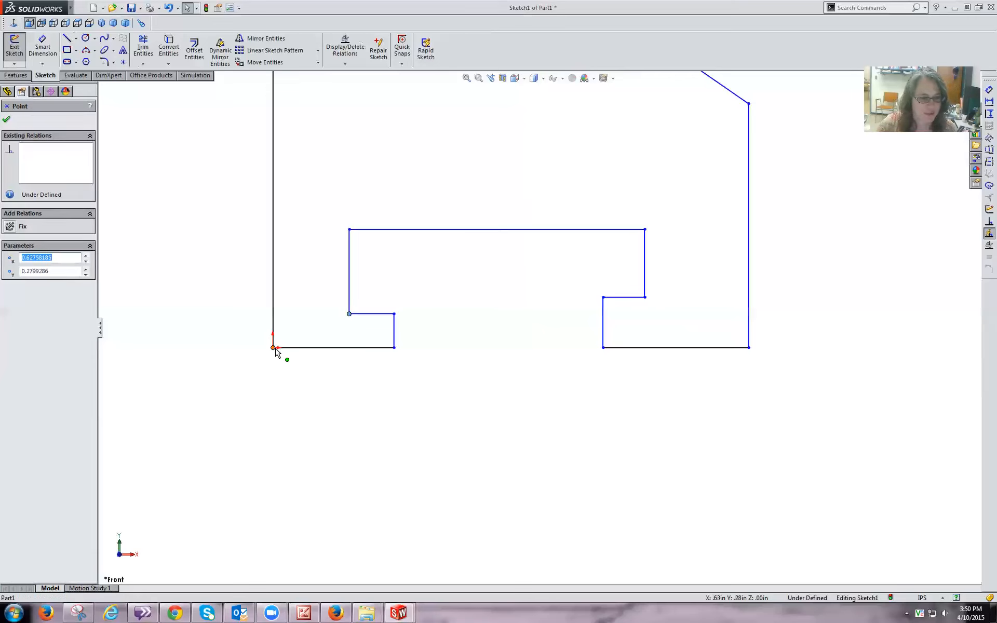
left_click(274, 348)
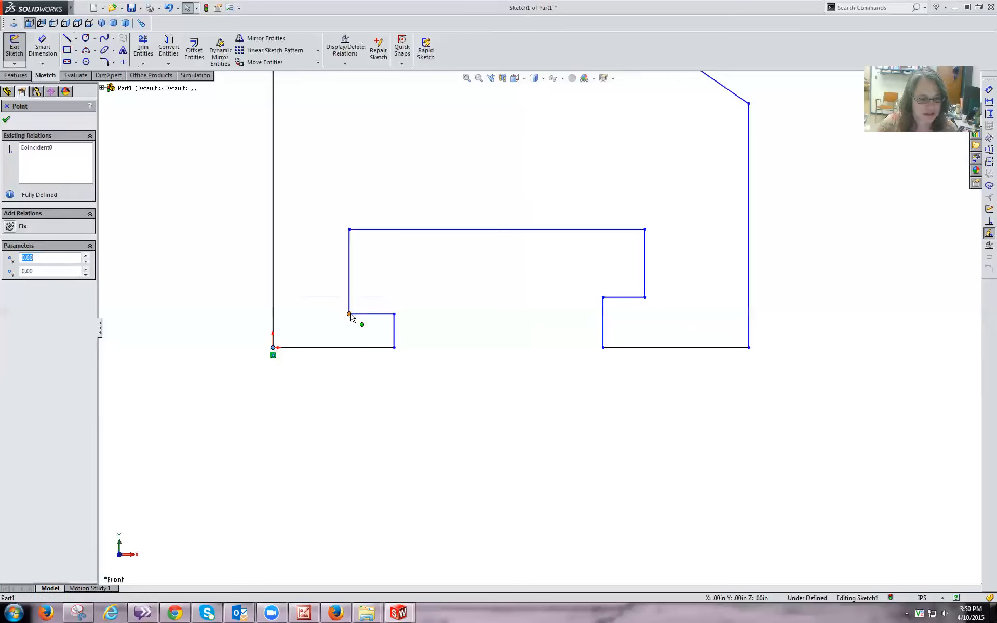
left_click(273, 314)
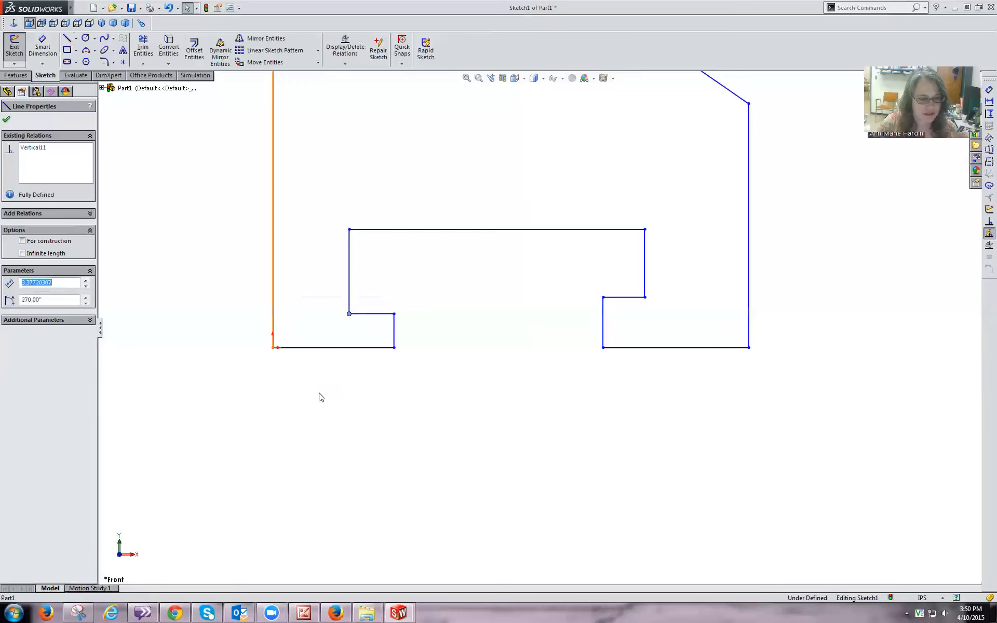
left_click(318, 384)
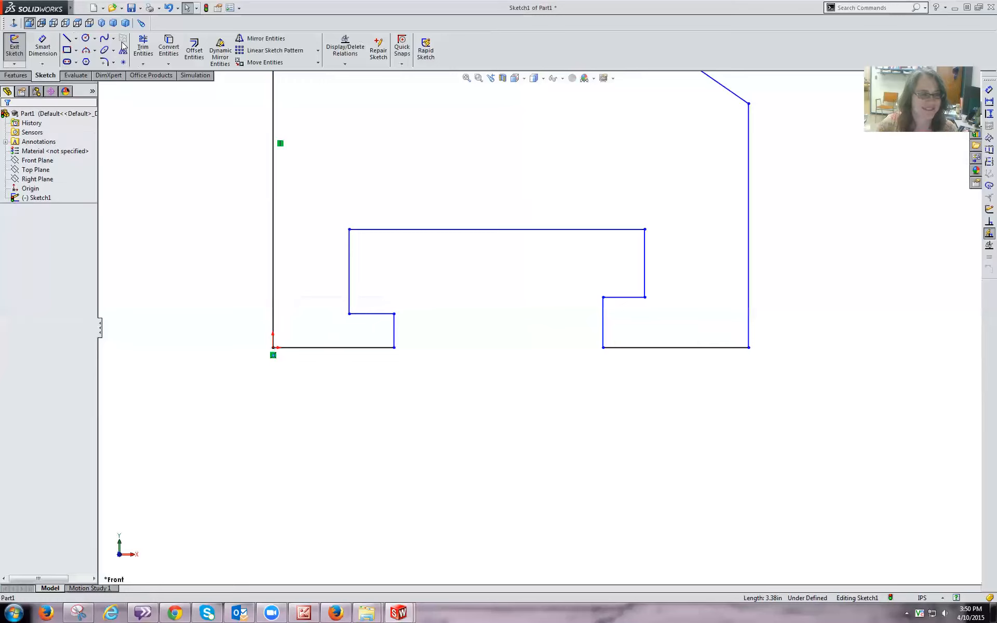
Dimension the horizontal distance from the outer left wall to the slot's left inner wall as 0.50 in.
left_click(44, 47)
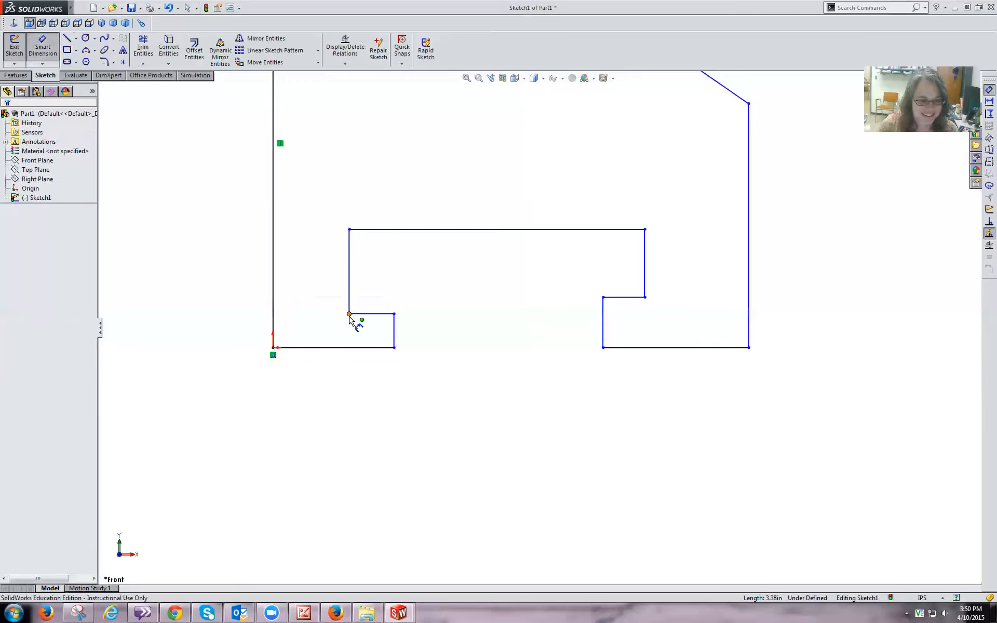
left_click(349, 313)
left_click(273, 319)
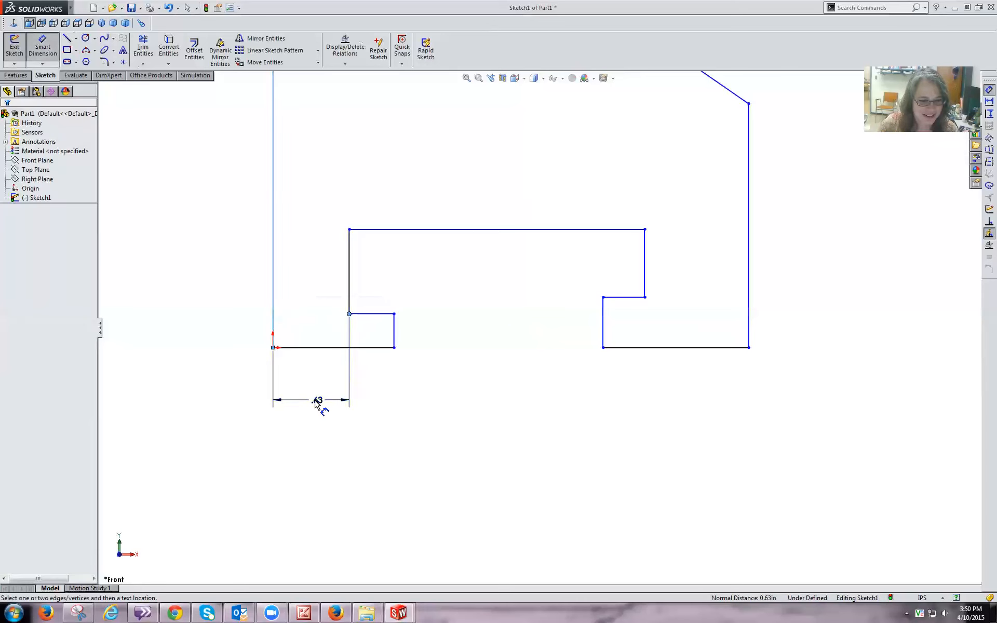
left_click(317, 401)
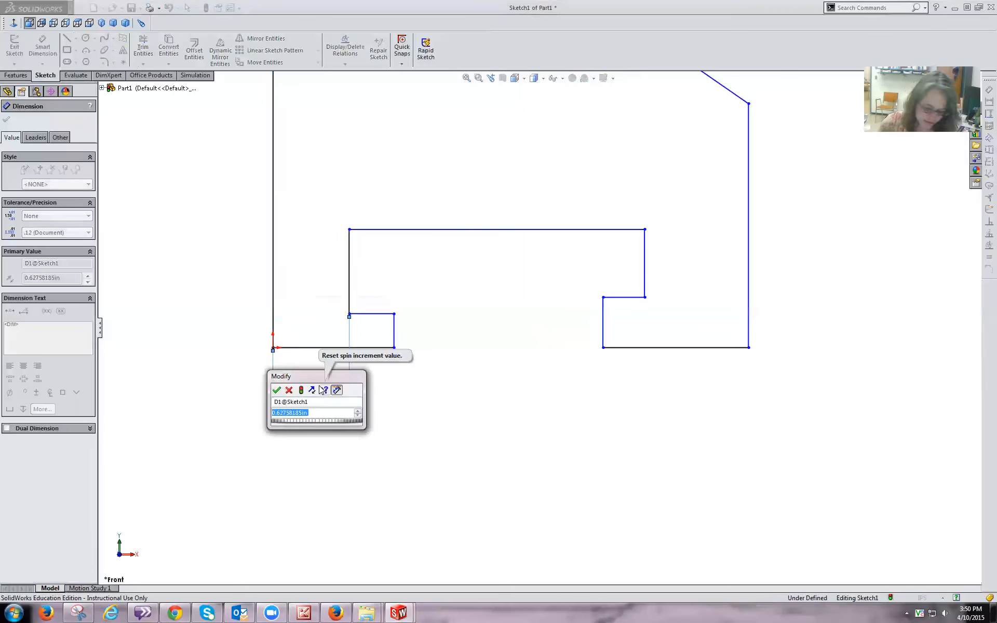
type("0.5")
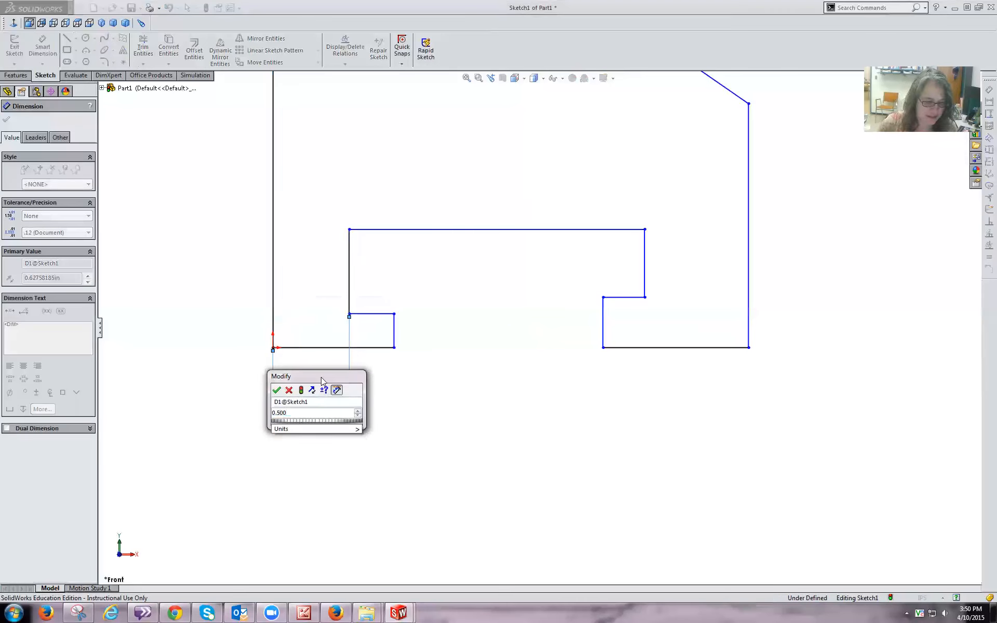
left_click(277, 391)
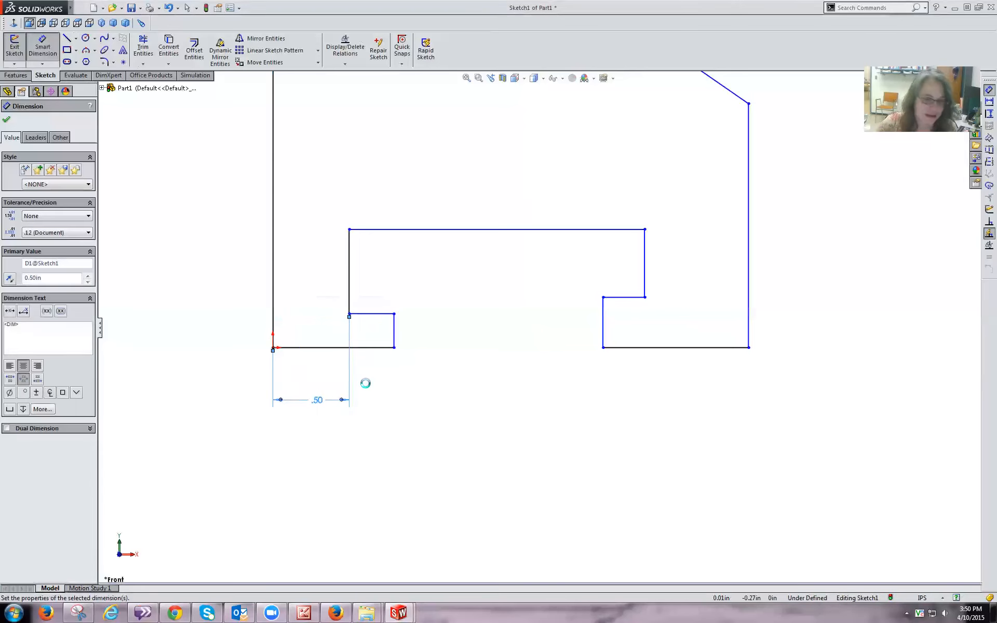
Dimension the left foot's width, from the outer left wall to its short inner vertical, as 1.00 in.
left_click(394, 339)
left_click(273, 331)
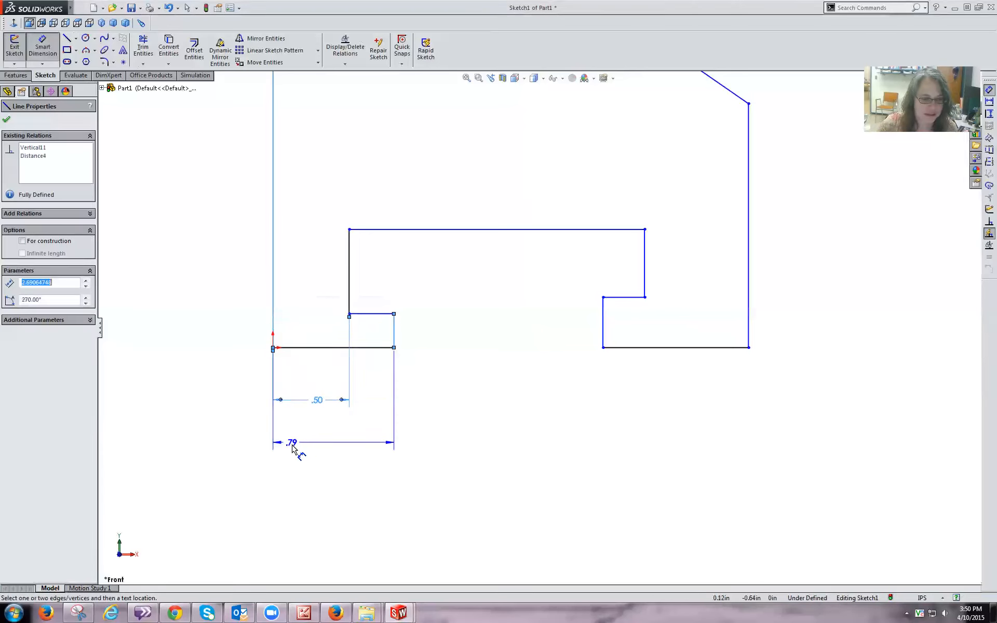
left_click(328, 447)
type("1.00")
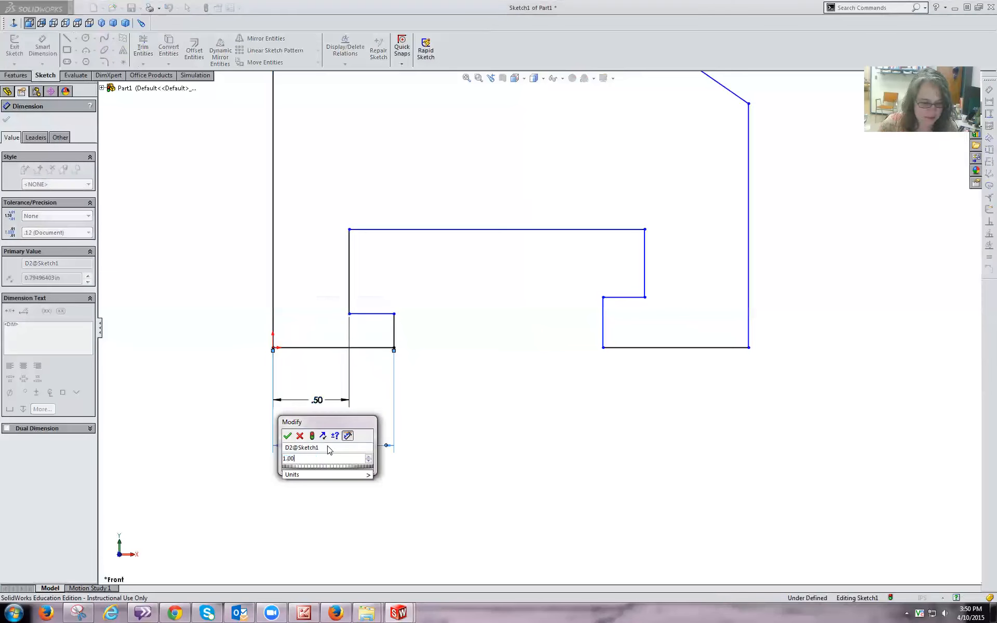
left_click(287, 436)
Dimension the left foot's height, from the base line to the step's inner corner, as 0.50 in.
left_click(349, 314)
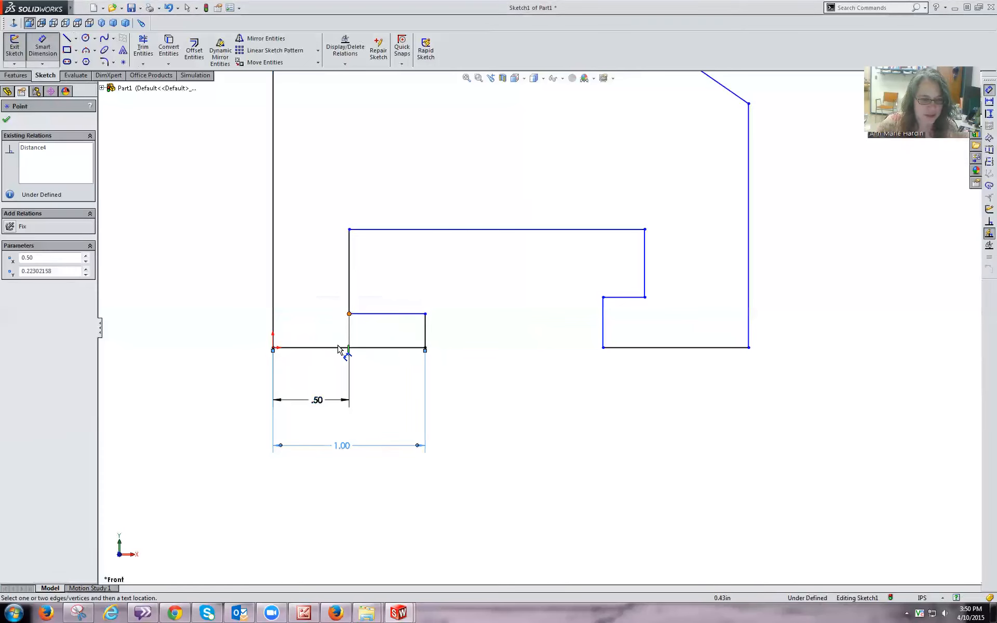
left_click(340, 348)
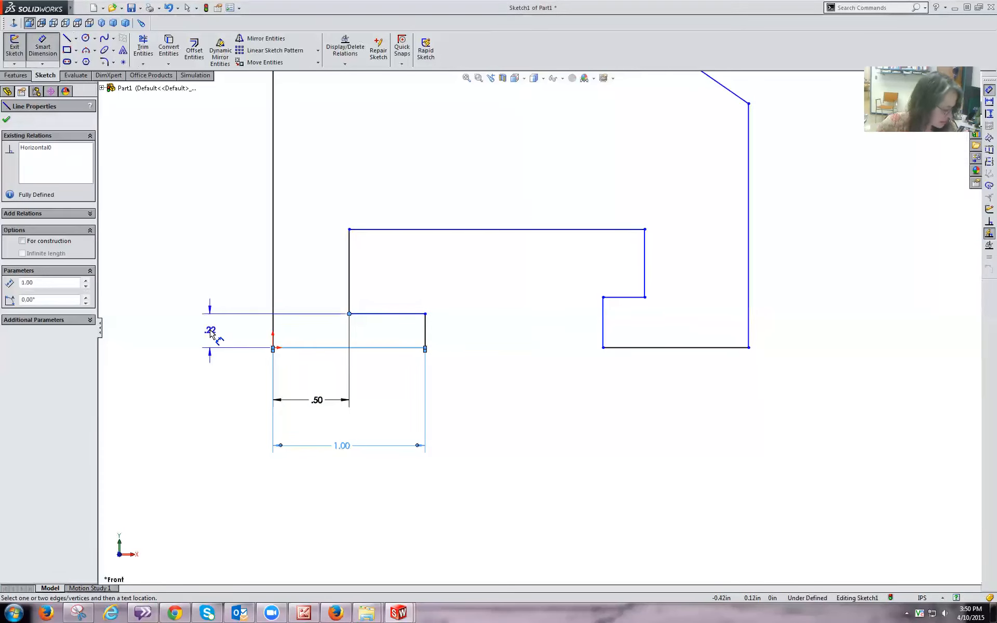
left_click(210, 332)
type("0.")
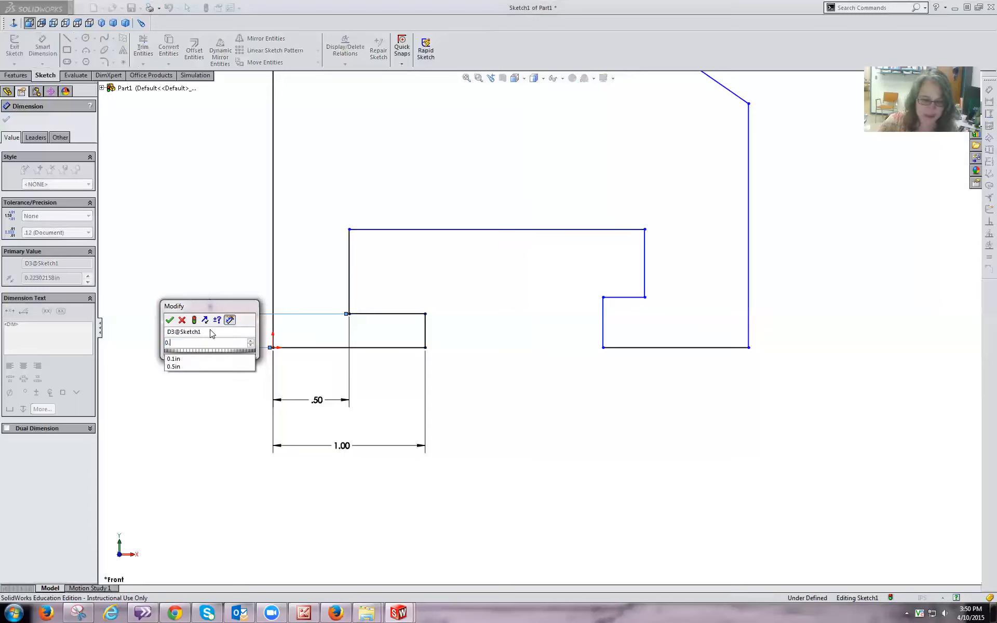
type("500")
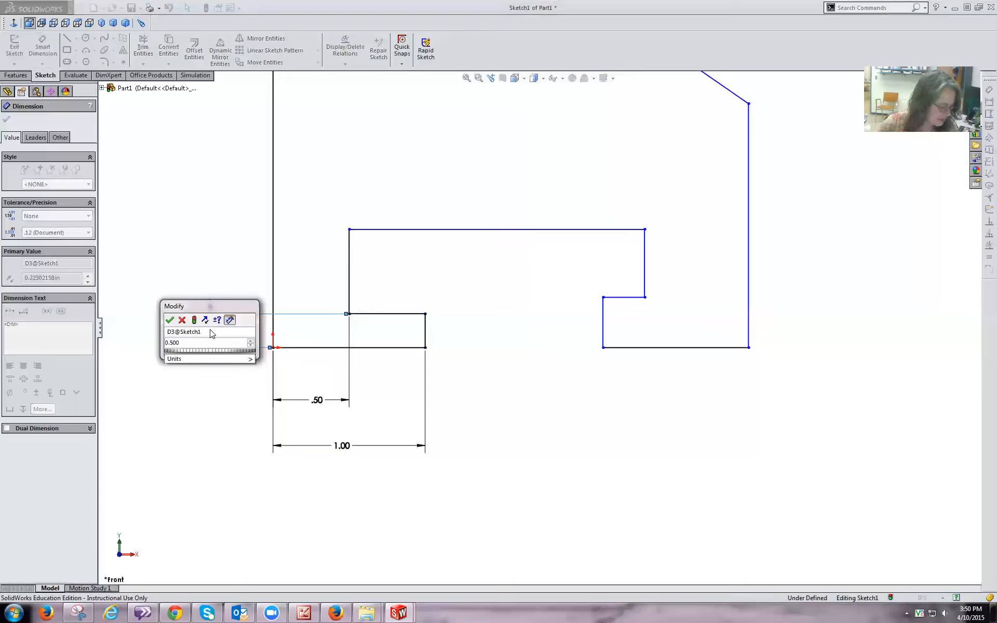
left_click(170, 321)
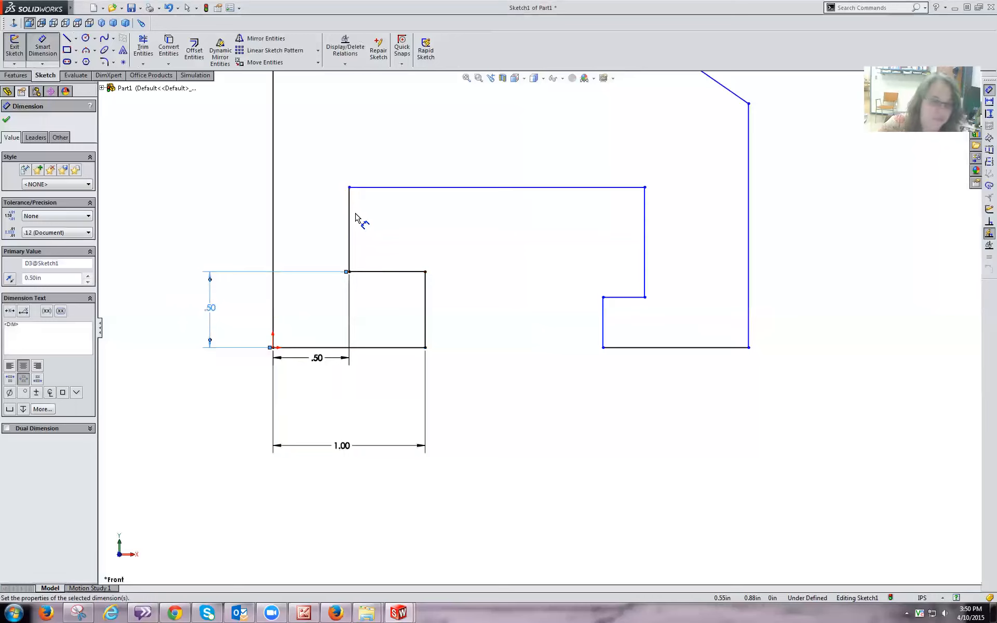
Dimension the height from the origin to the slot's upper left corner as 1.50 in.
left_click(349, 187)
left_click(272, 347)
left_click(179, 258)
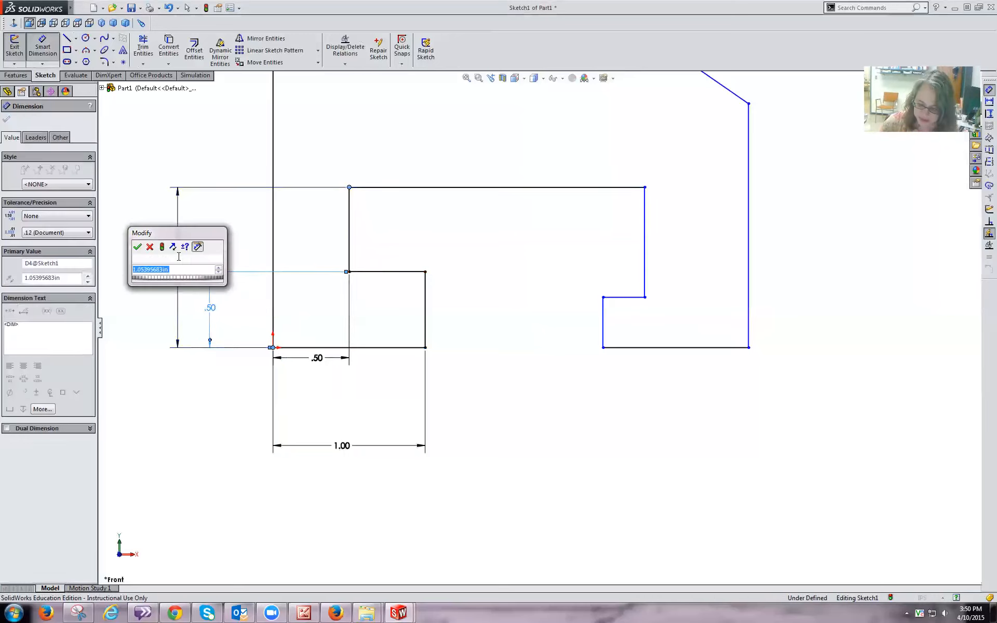
type("1.50")
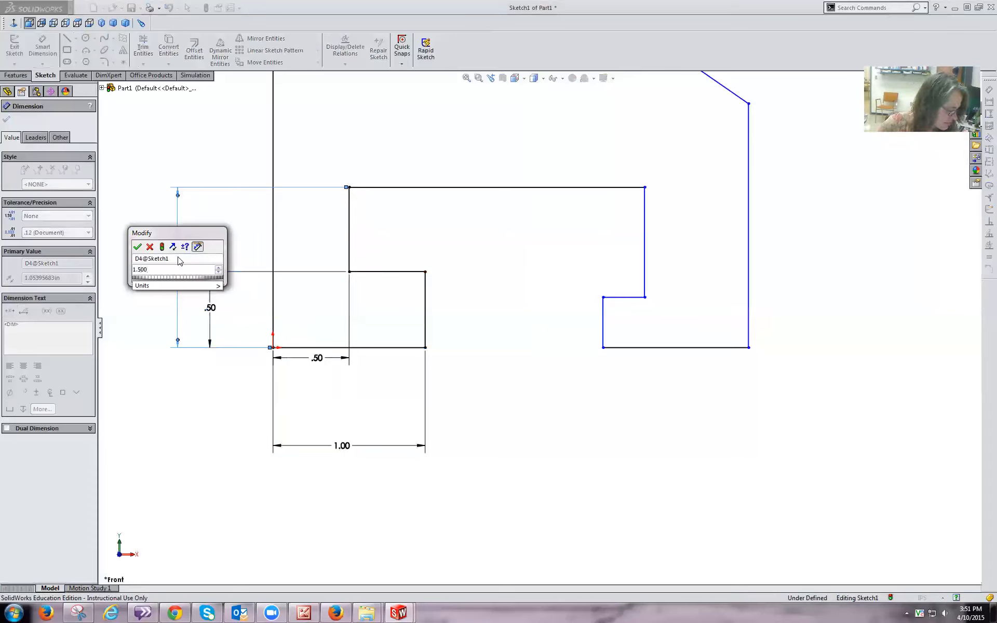
left_click(137, 247)
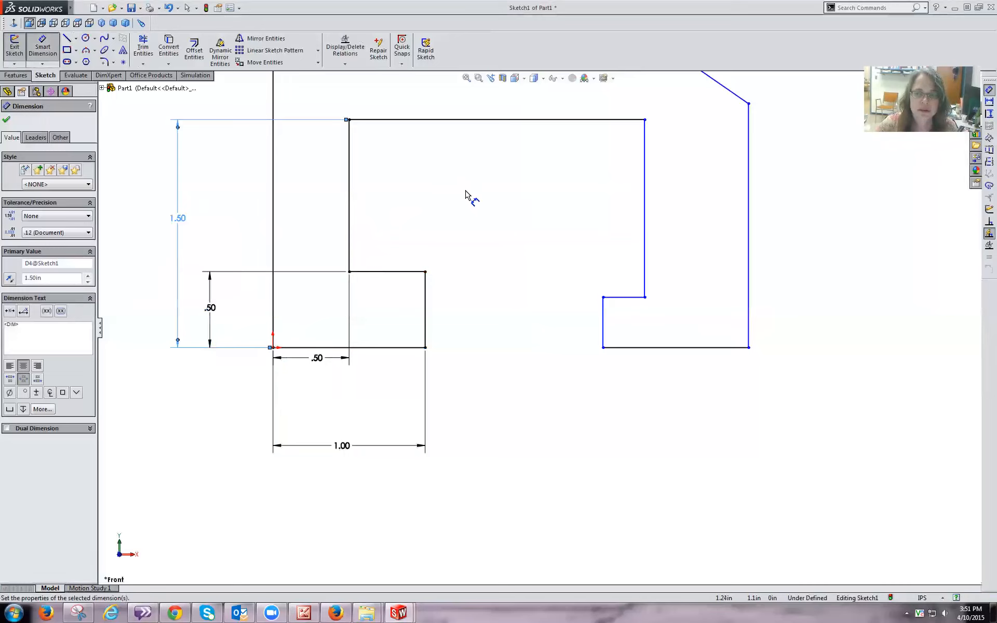
Dimension the height from the origin to the lower end of the sloped line as 2.00 in.
key("f")
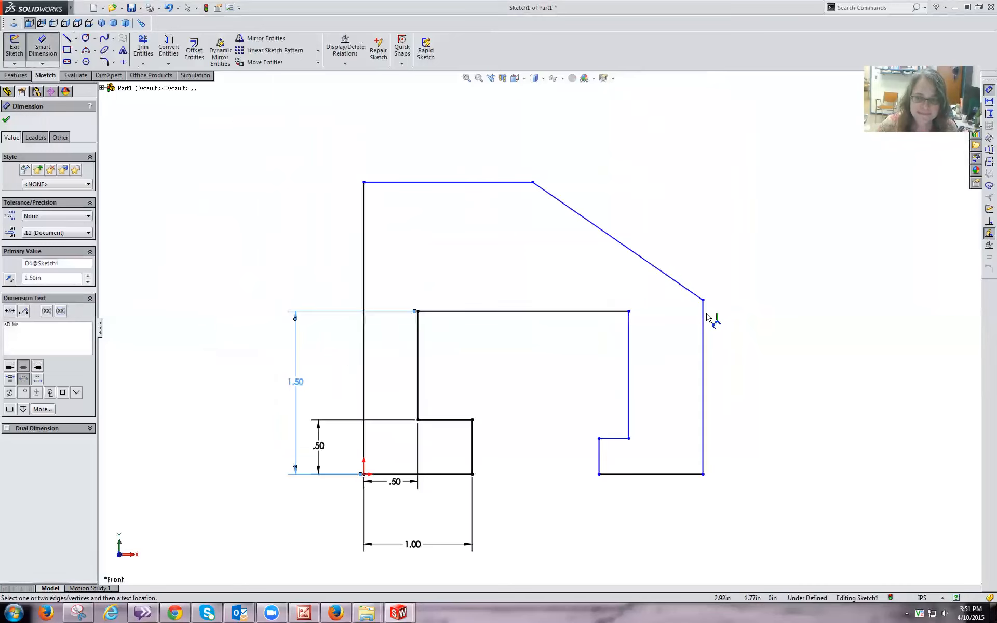
left_click(702, 299)
left_click(362, 474)
left_click(231, 397)
type("2.0")
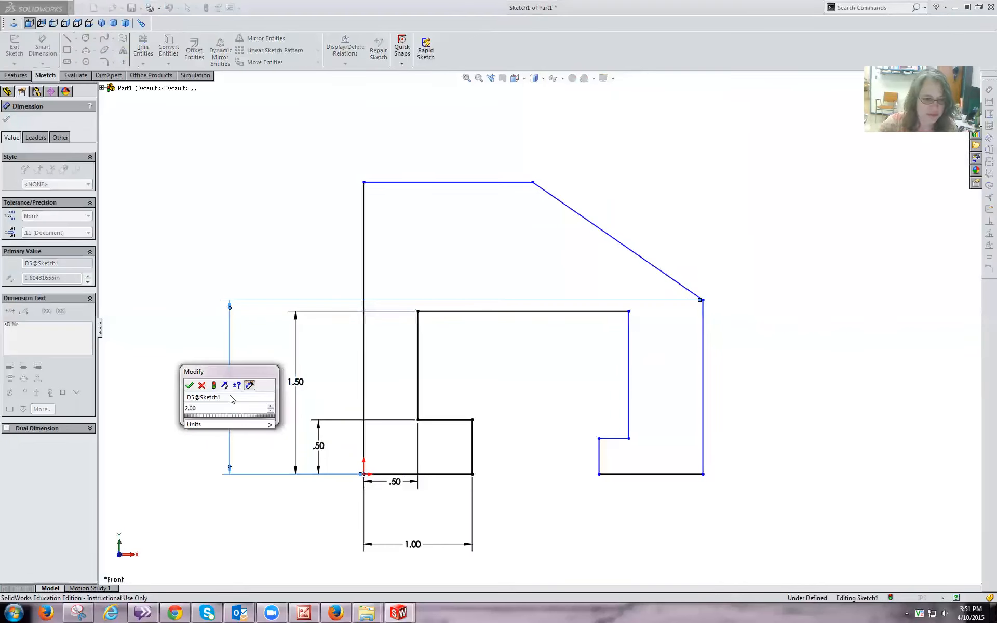
left_click(190, 386)
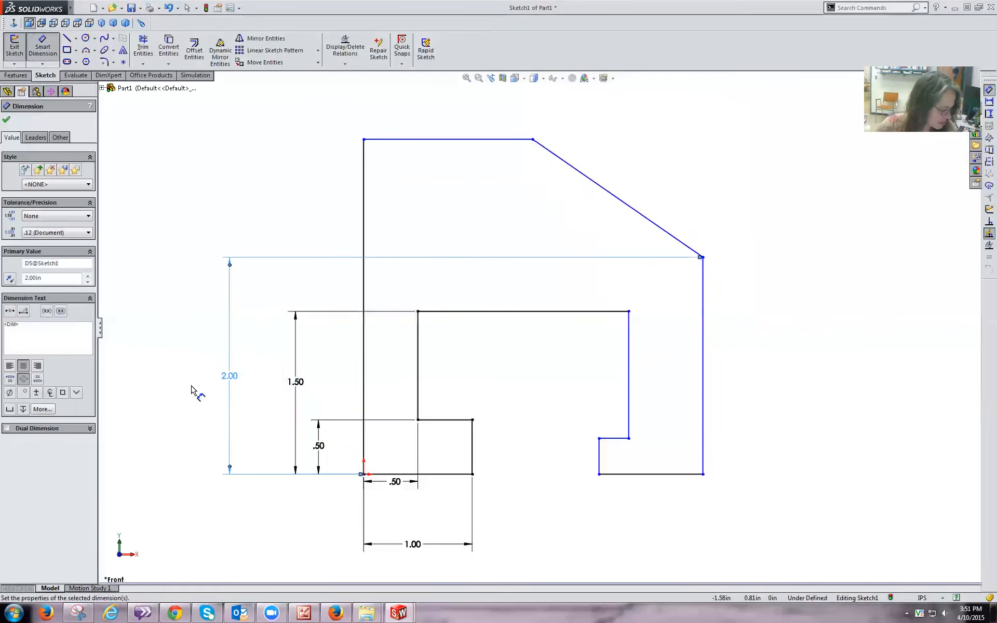
Dimension the overall height from the origin to the profile's top horizontal line as 4.00 in.
left_click(431, 140)
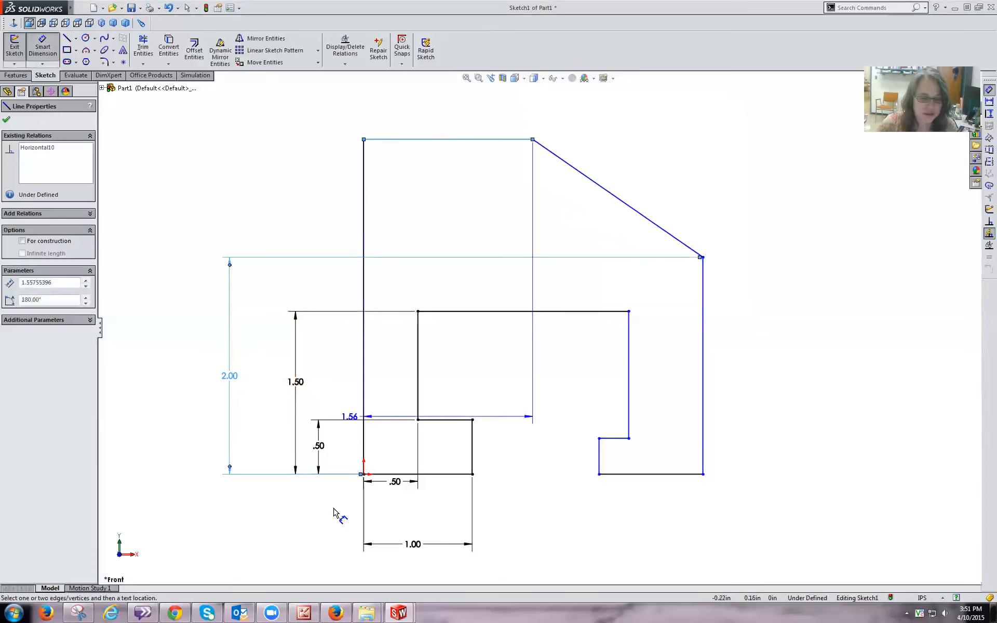
left_click(363, 471)
left_click(190, 281)
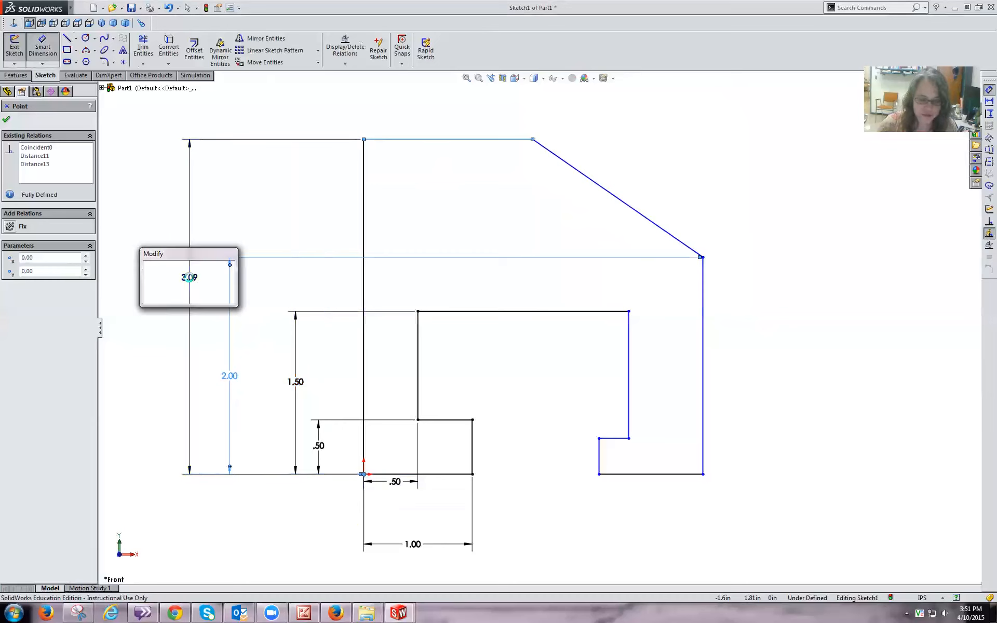
type("4.00")
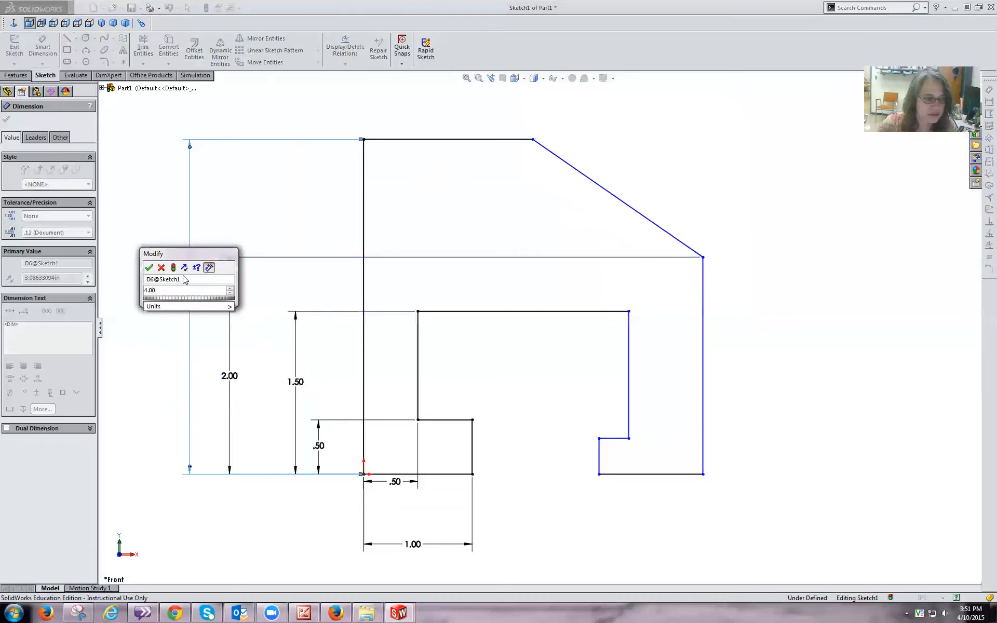
left_click(149, 267)
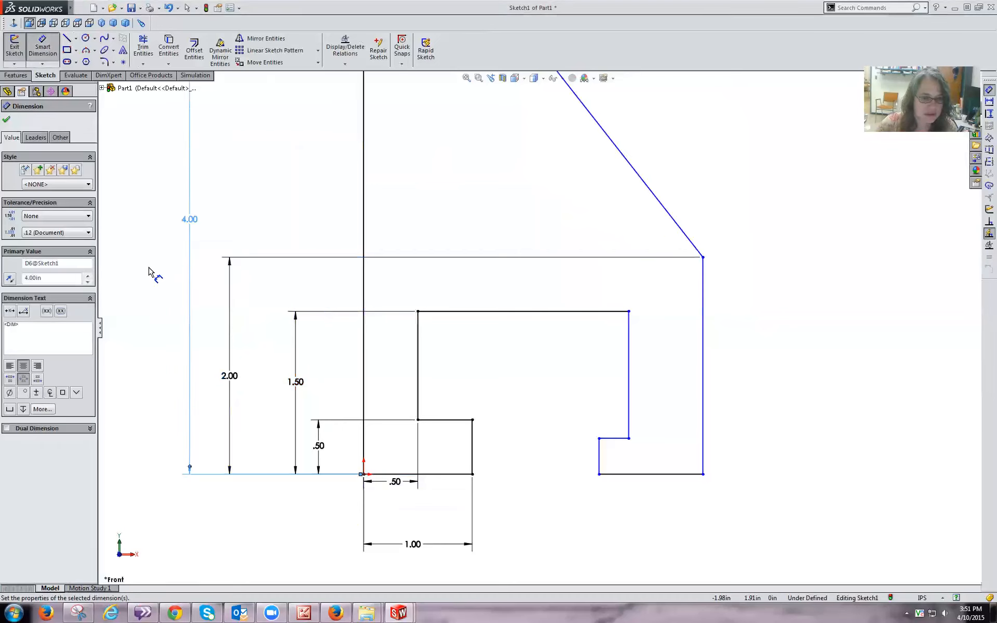
Dimension the horizontal distance from the origin to the upper end of the sloped line as 2.00 in.
key("f")
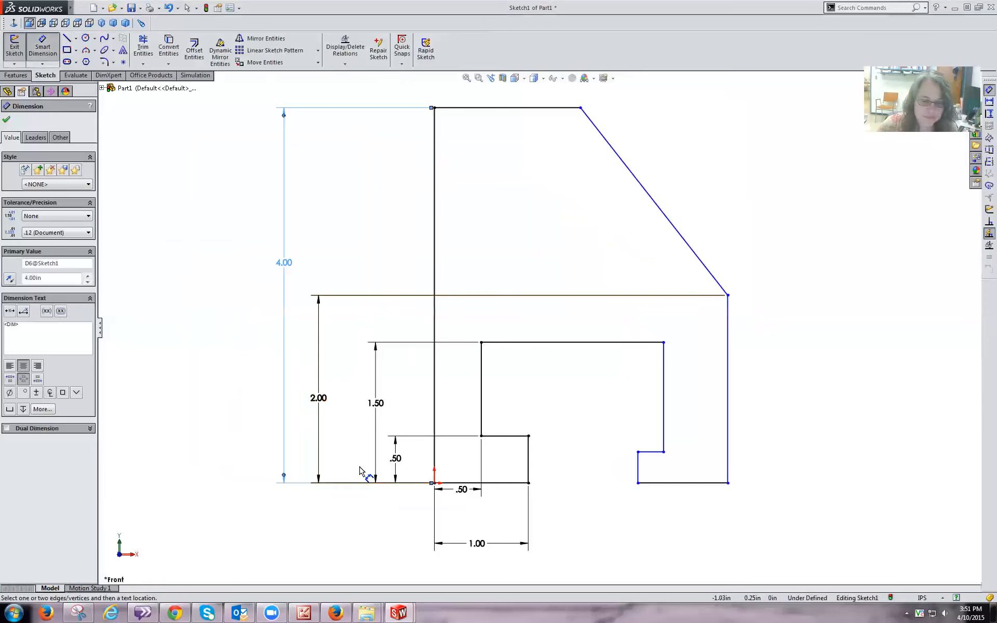
left_click(581, 108)
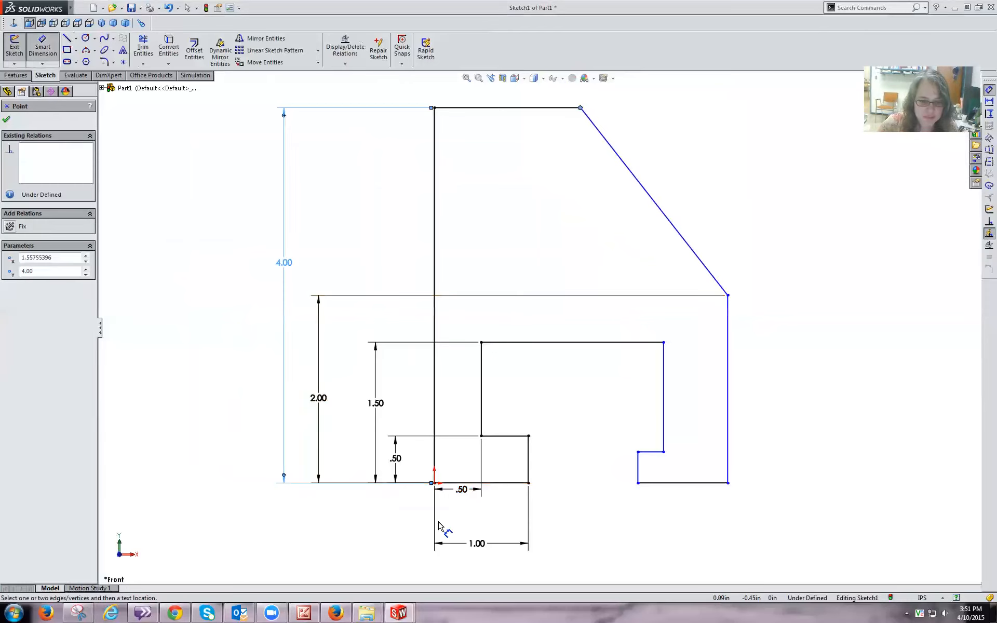
left_click(435, 483)
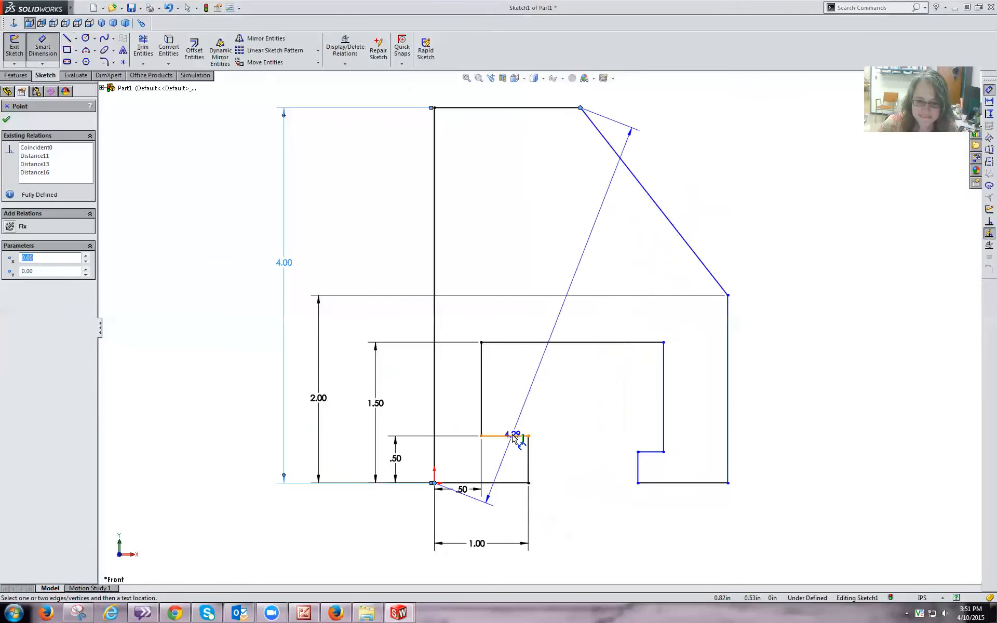
left_click(508, 572)
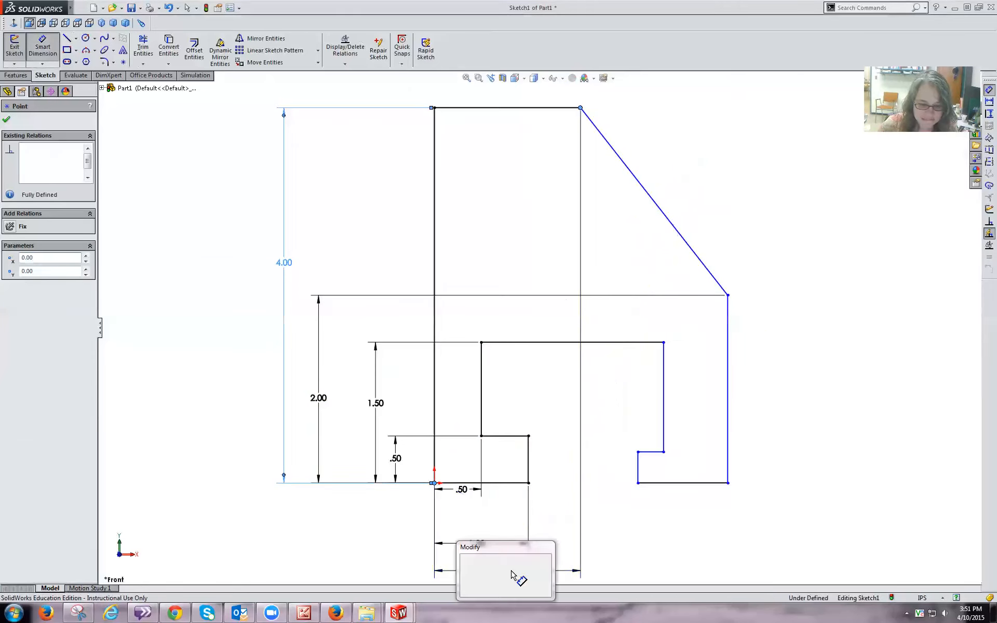
type("2.00")
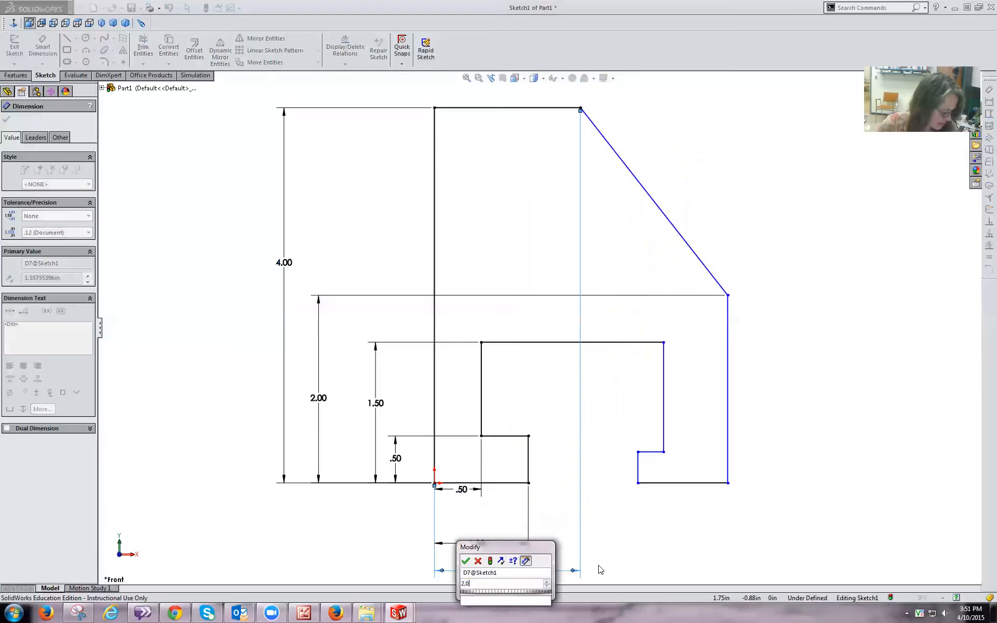
left_click(466, 560)
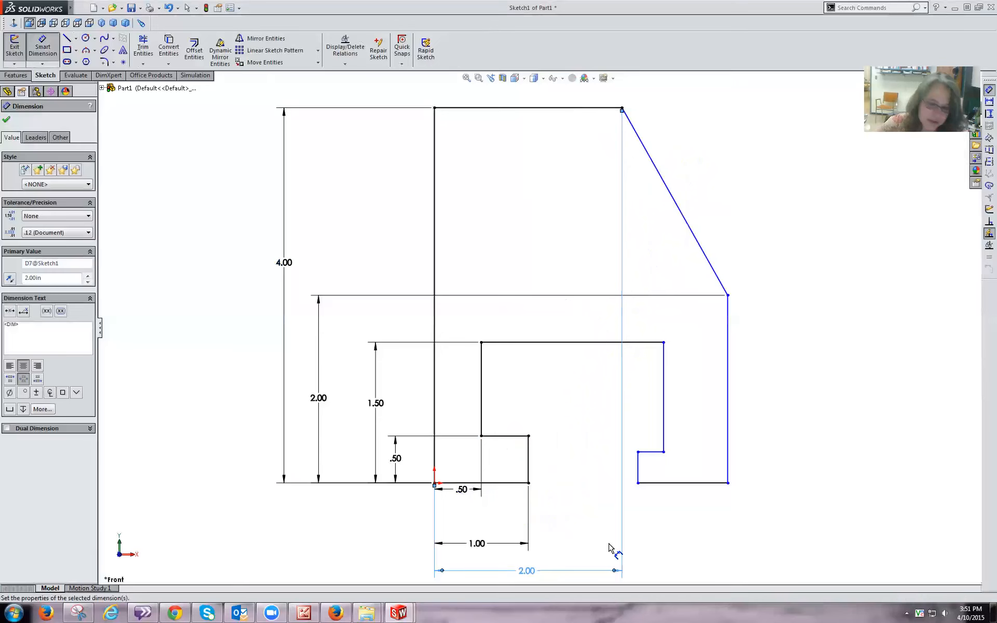
Dimension the horizontal distance from the origin to the lower inner corner of the right foot as 3.00 in.
left_click(637, 483)
left_click(435, 483)
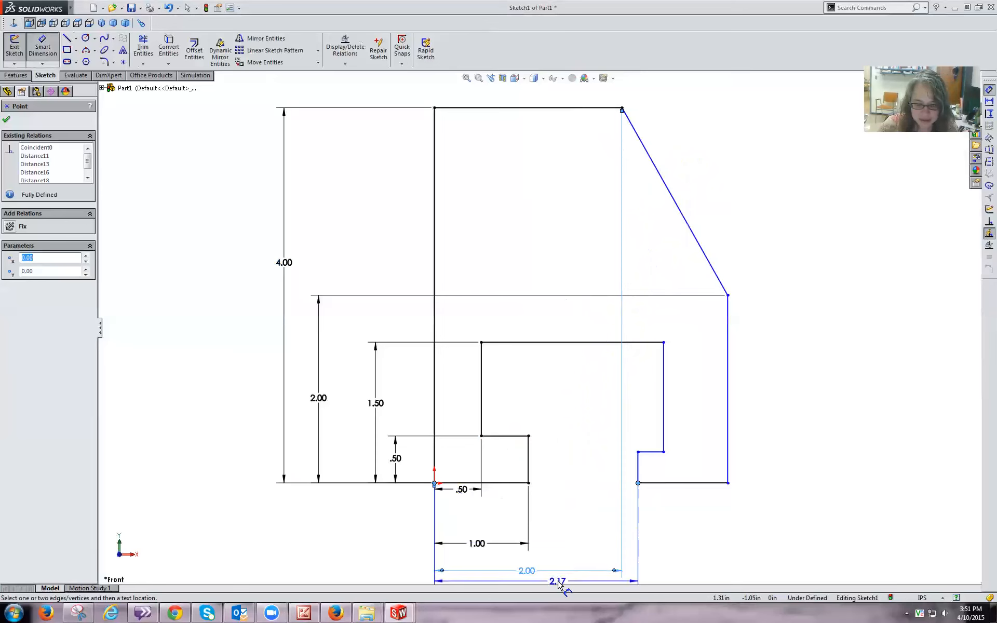
left_click(558, 583)
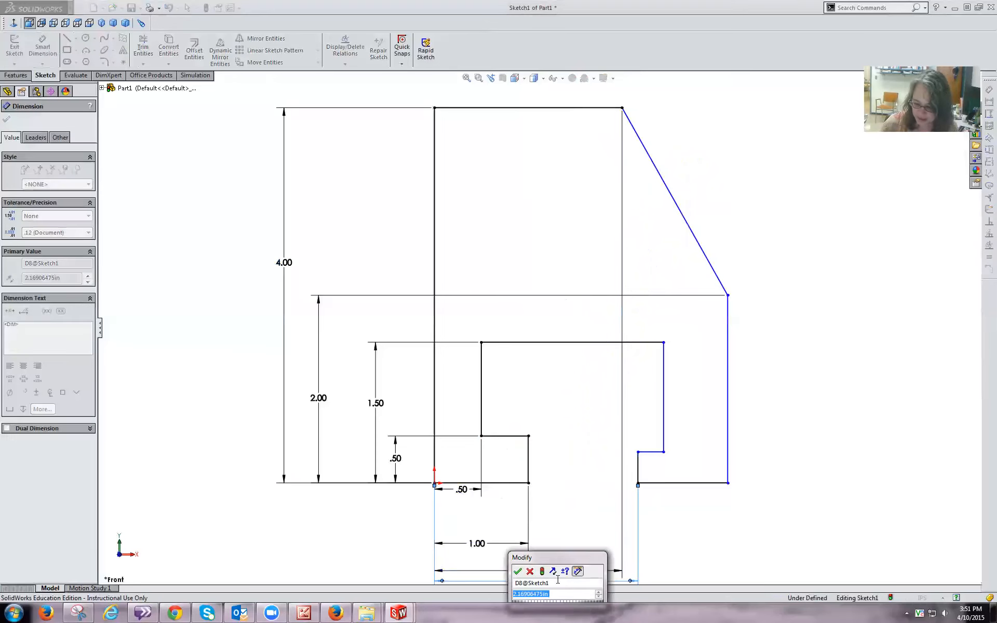
type("3.00")
left_click(517, 571)
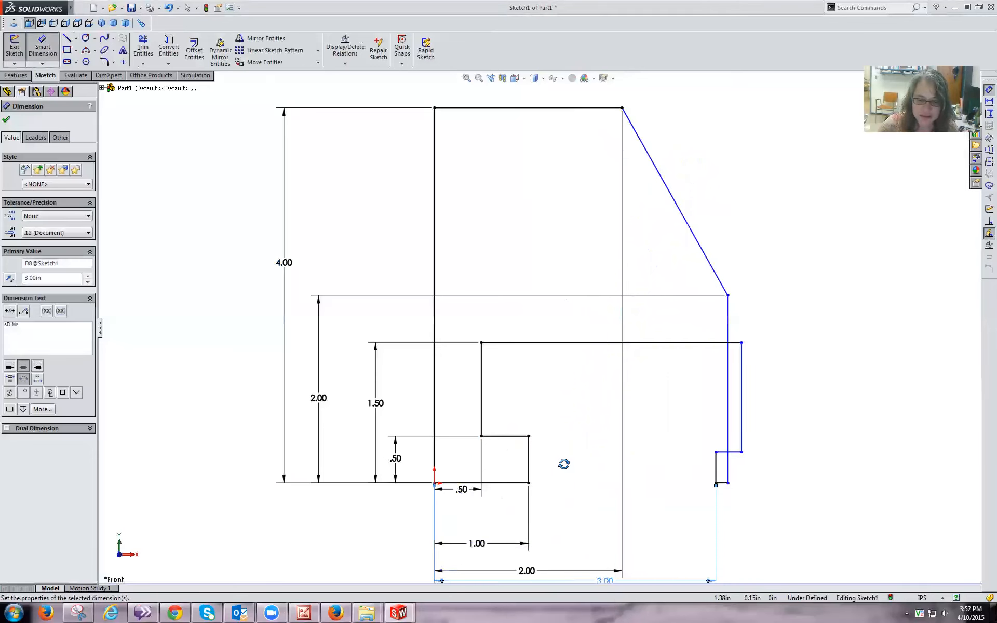
Dimension the overall width from the origin to the profile's lower right corner as 4.00 in.
middle_click(564, 464)
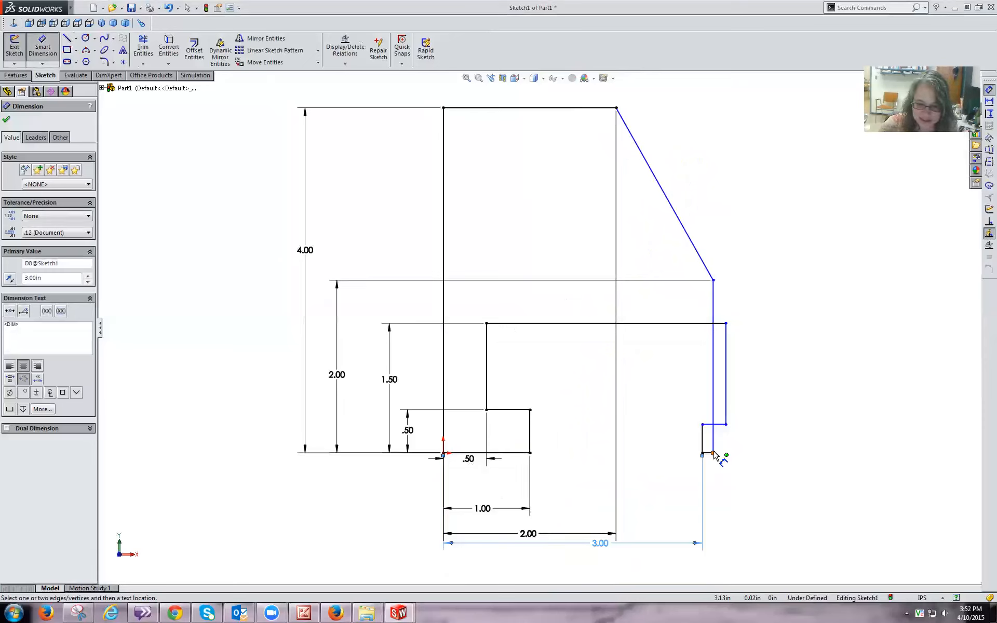
left_click(713, 453)
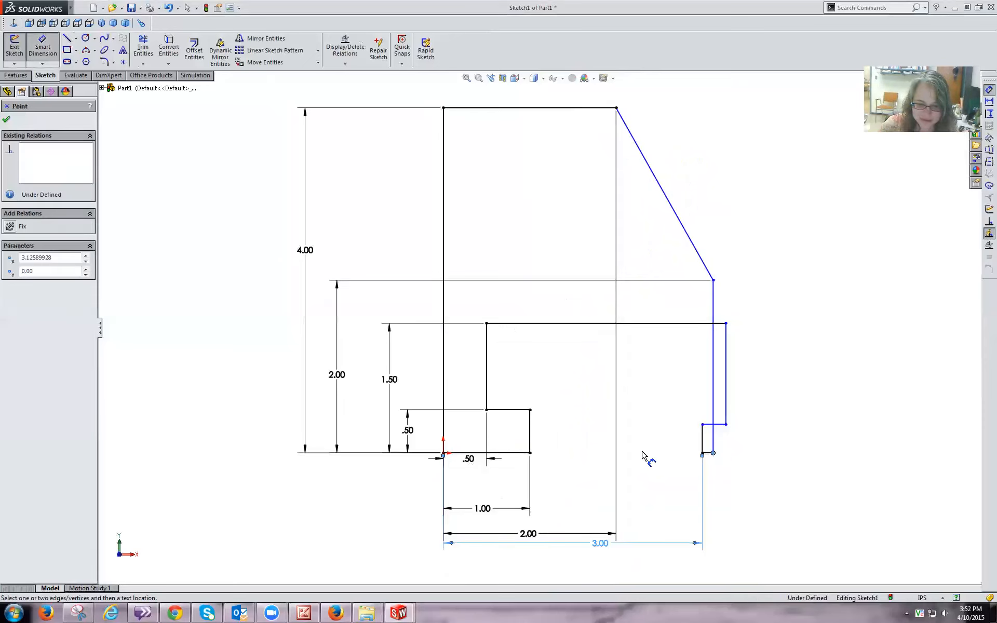
left_click(443, 453)
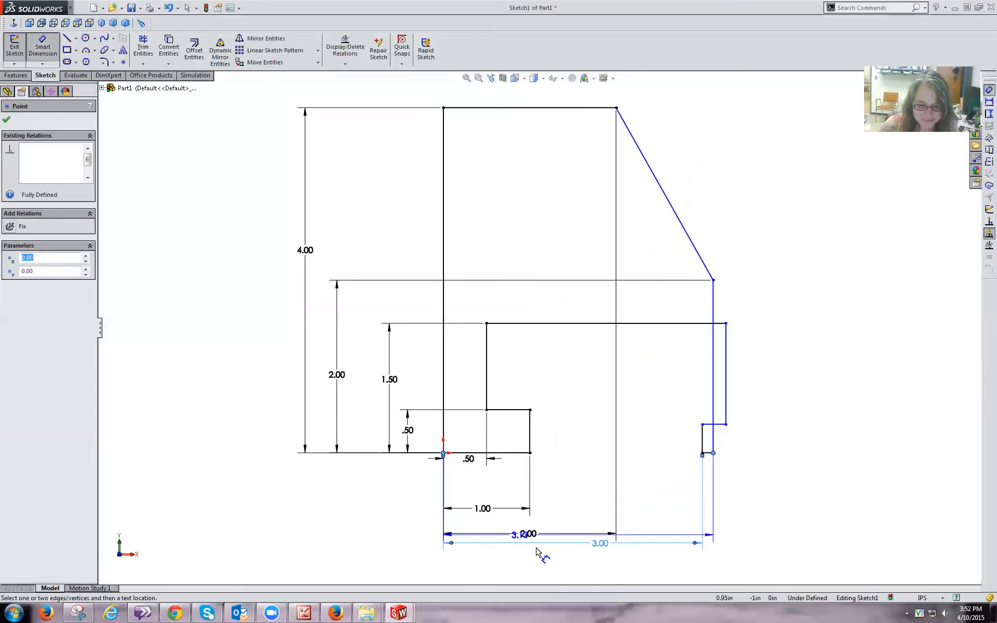
left_click(626, 571)
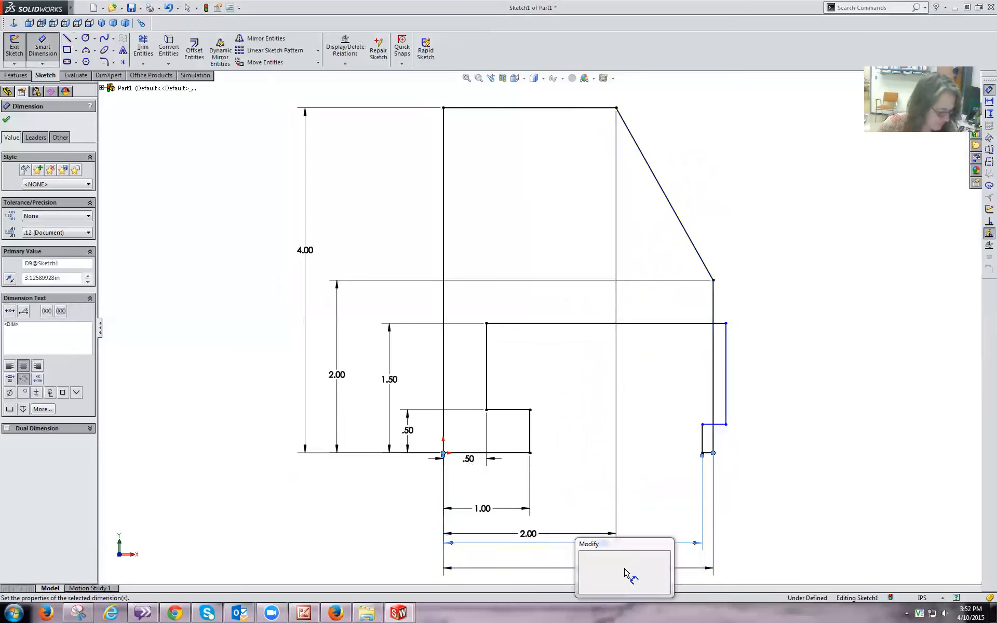
type("4.00")
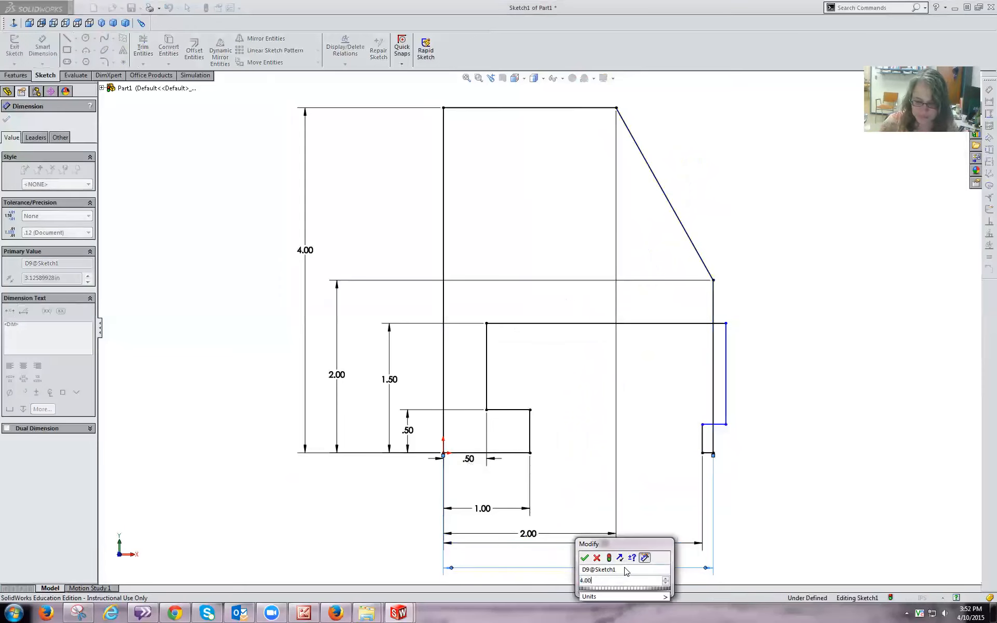
left_click(583, 559)
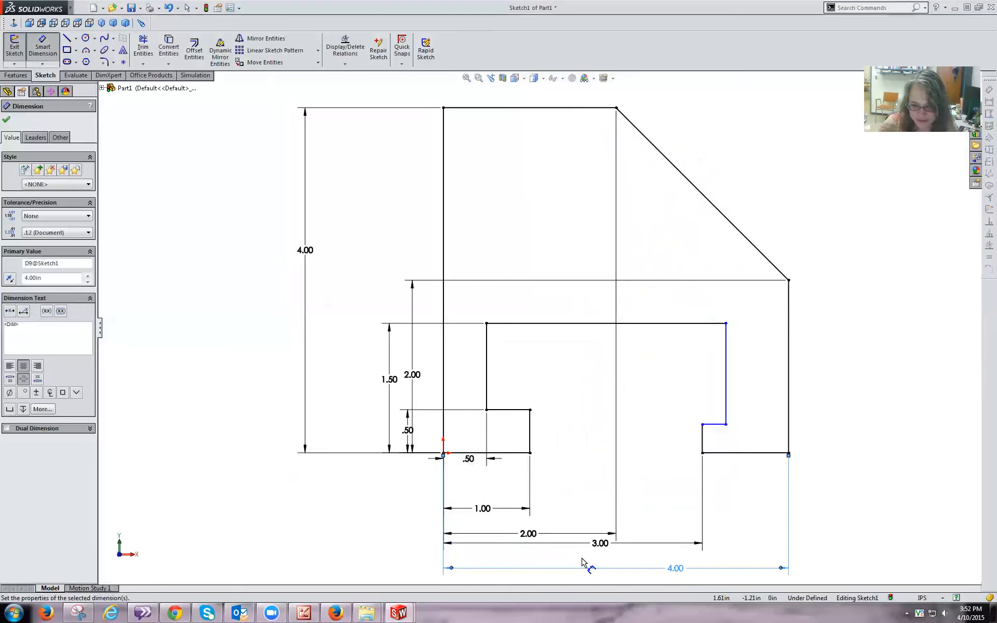
Dimension the horizontal distance from the origin to the slot's right wall, at the right foot's step corner, as 3.50 in.
left_click(726, 426)
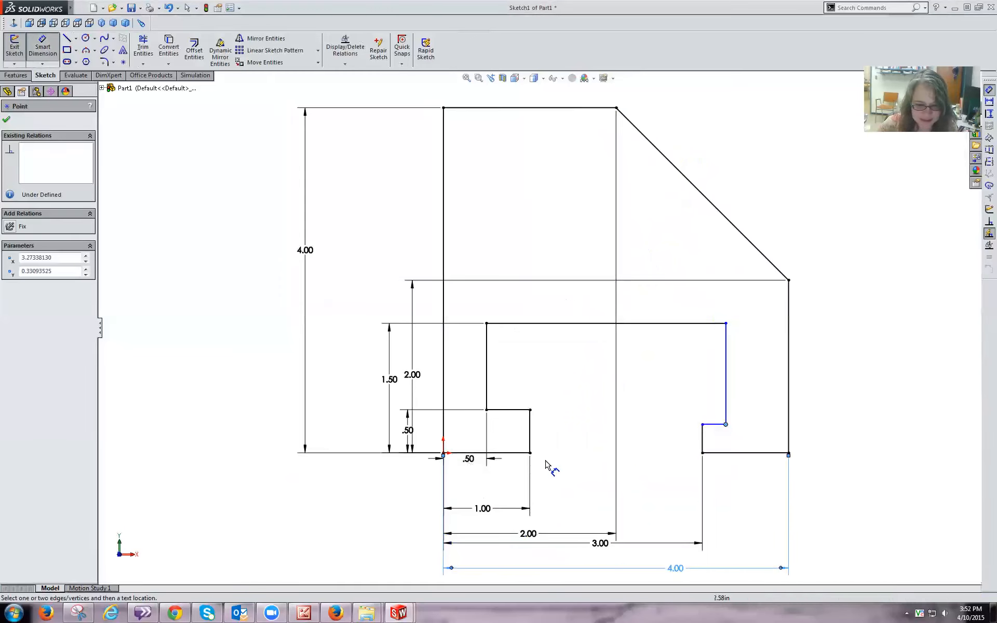
left_click(444, 454)
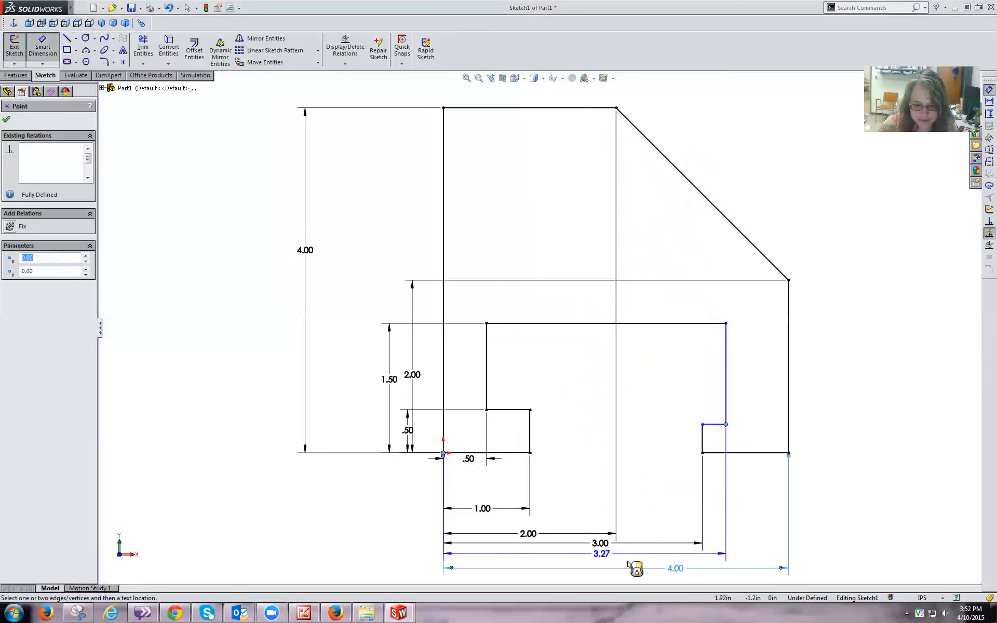
left_click(648, 557)
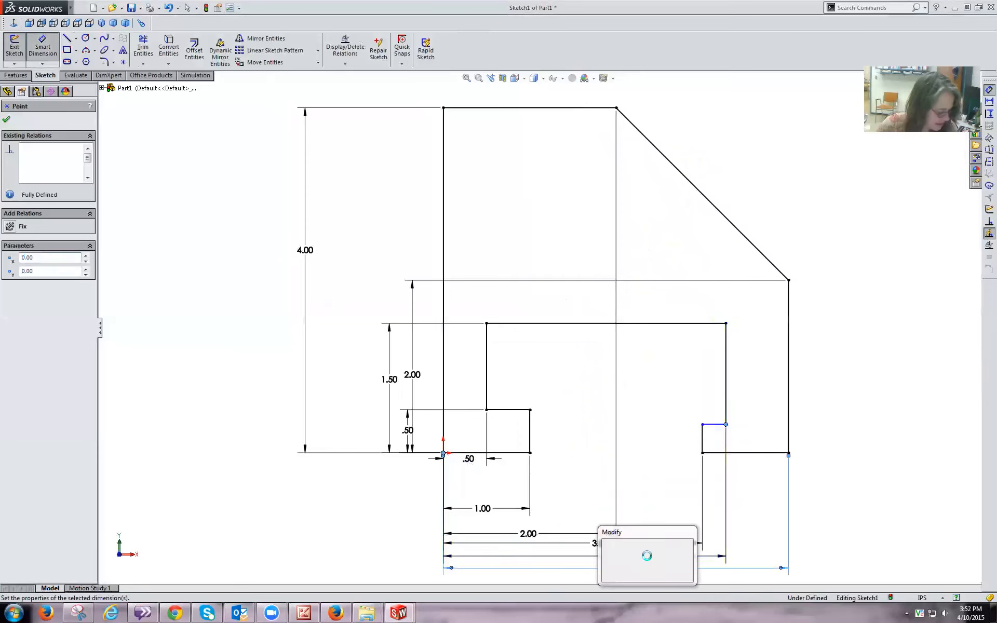
type("3.50")
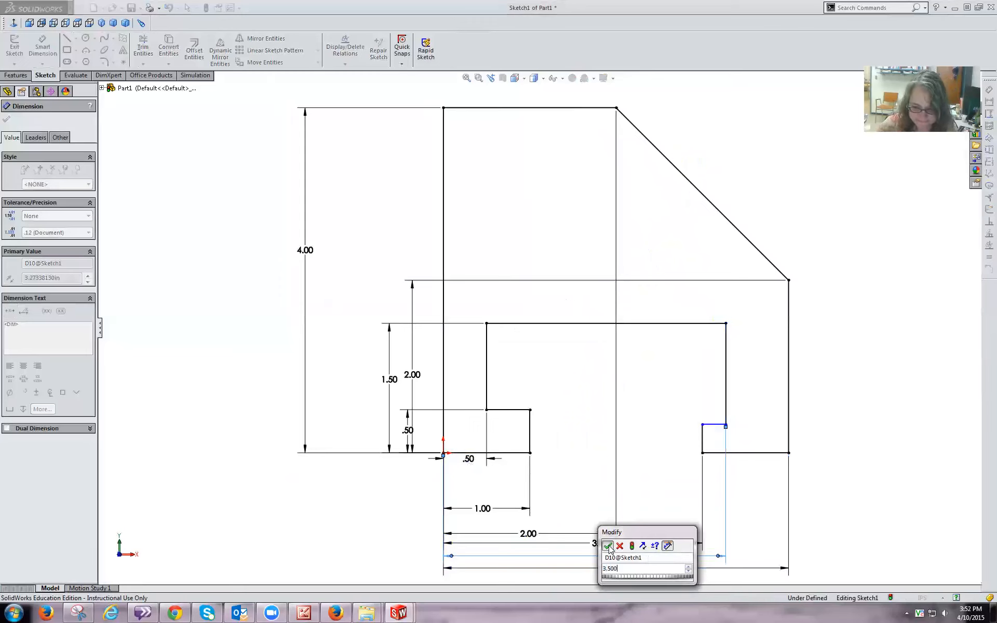
left_click(609, 546)
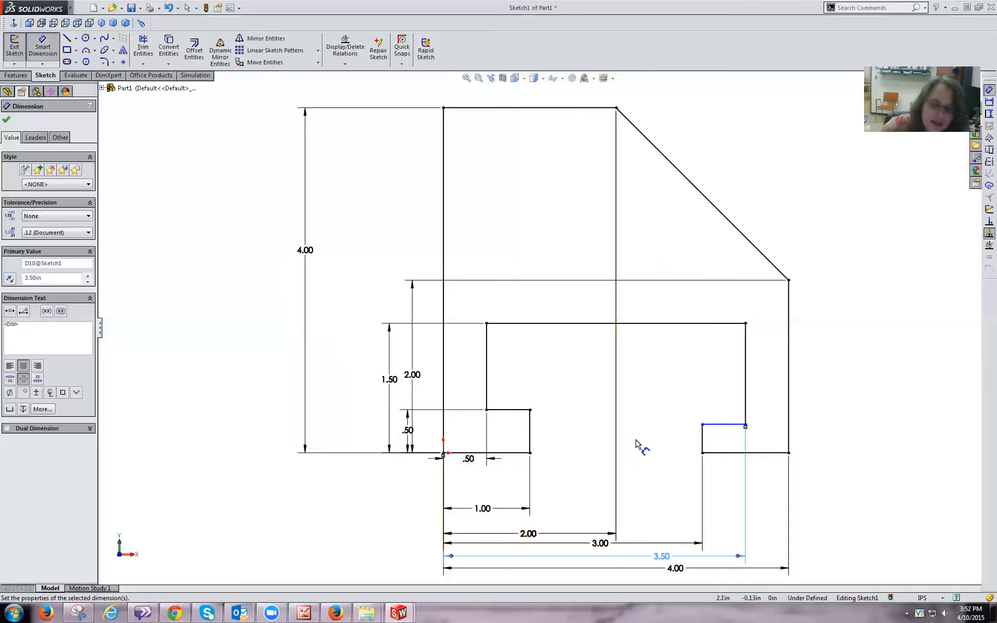
Finish dimensioning and make the right foot's upper horizontal line collinear with the left foot's upper horizontal line.
left_click(714, 426)
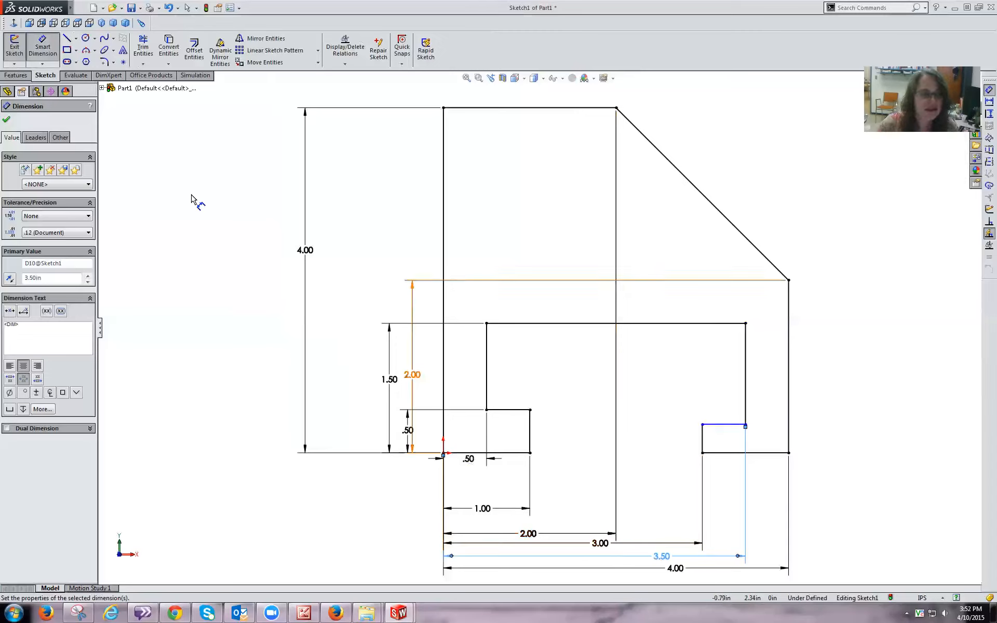
left_click(9, 121)
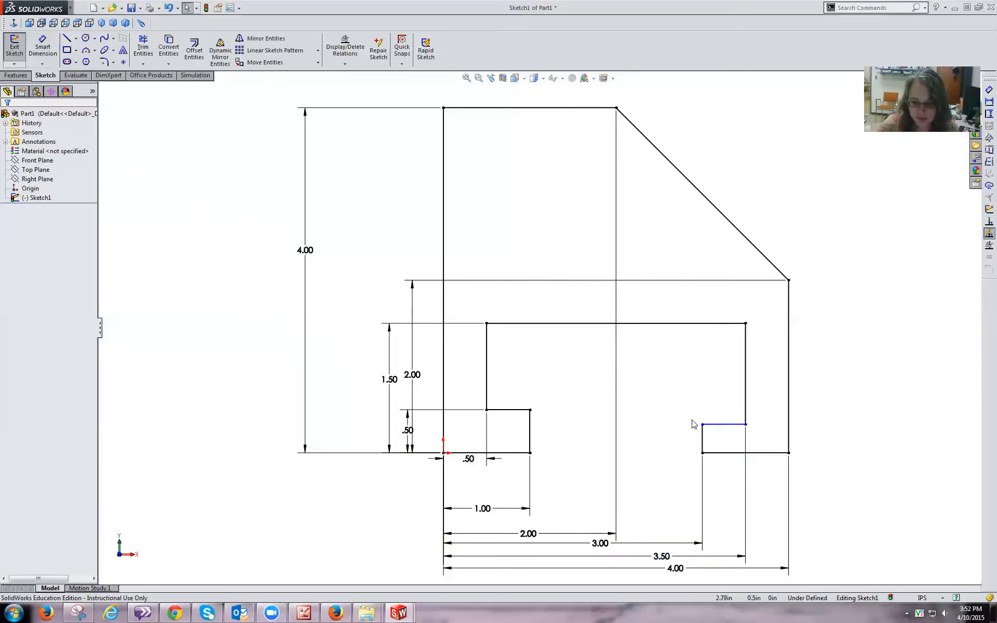
left_click(717, 425)
left_click(506, 410, "ctrl")
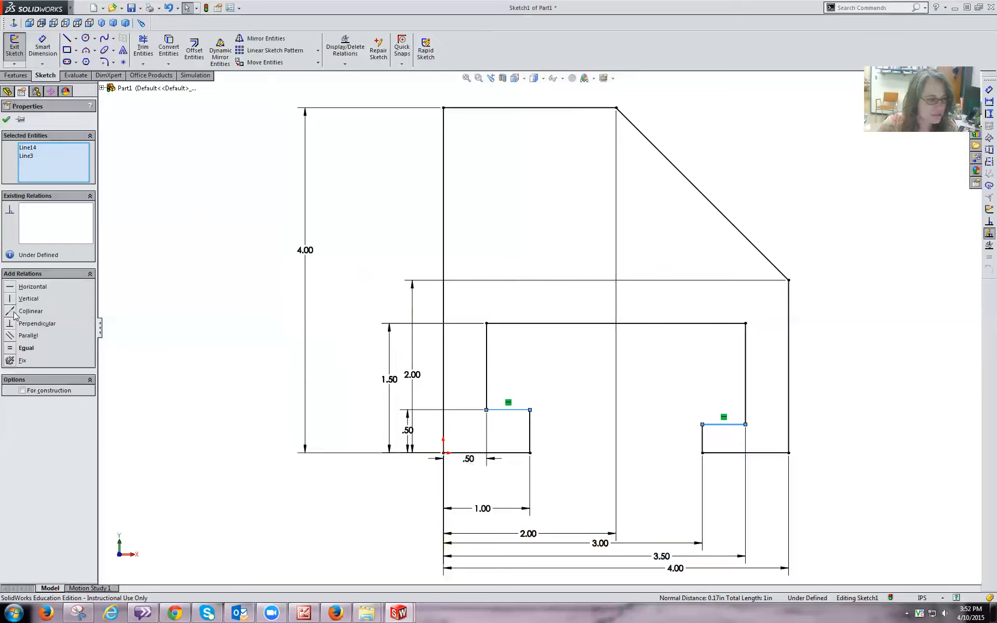
left_click(15, 311)
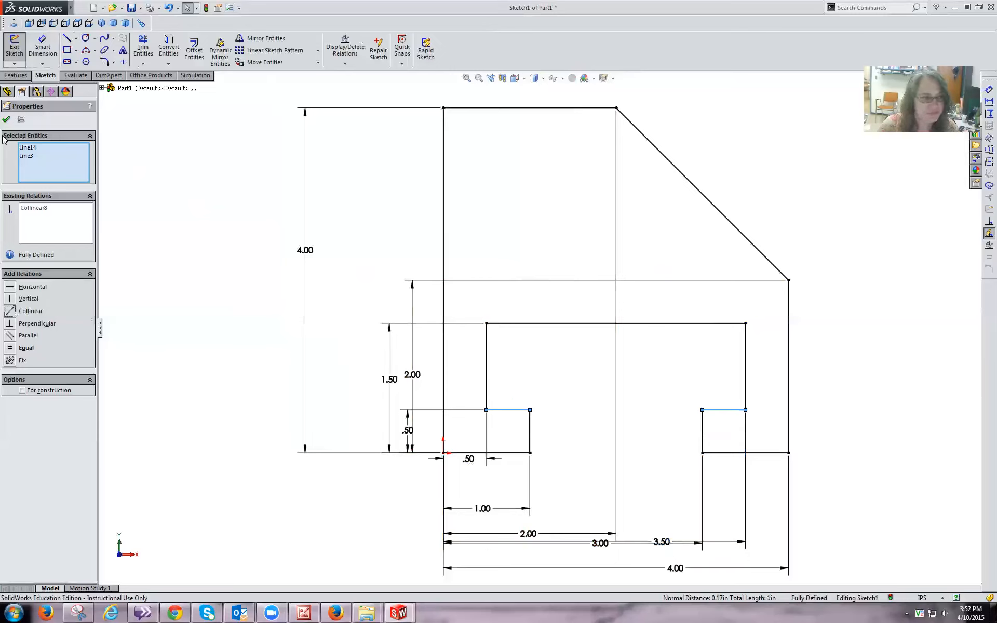
left_click(6, 119)
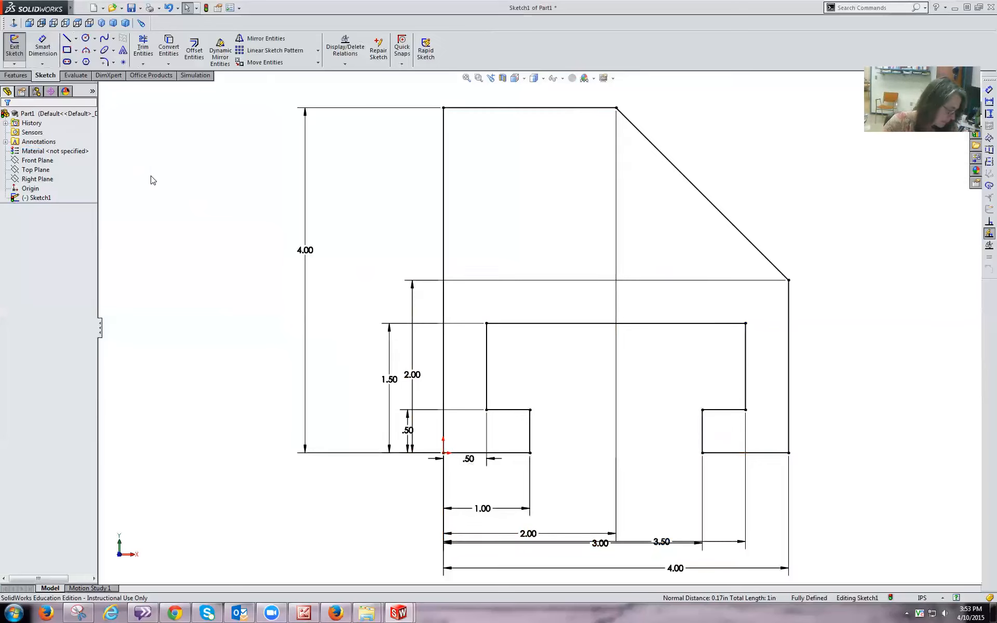
Extrude the profile sketch to a blind depth of 6.00 in with the direction reversed.
left_click(16, 75)
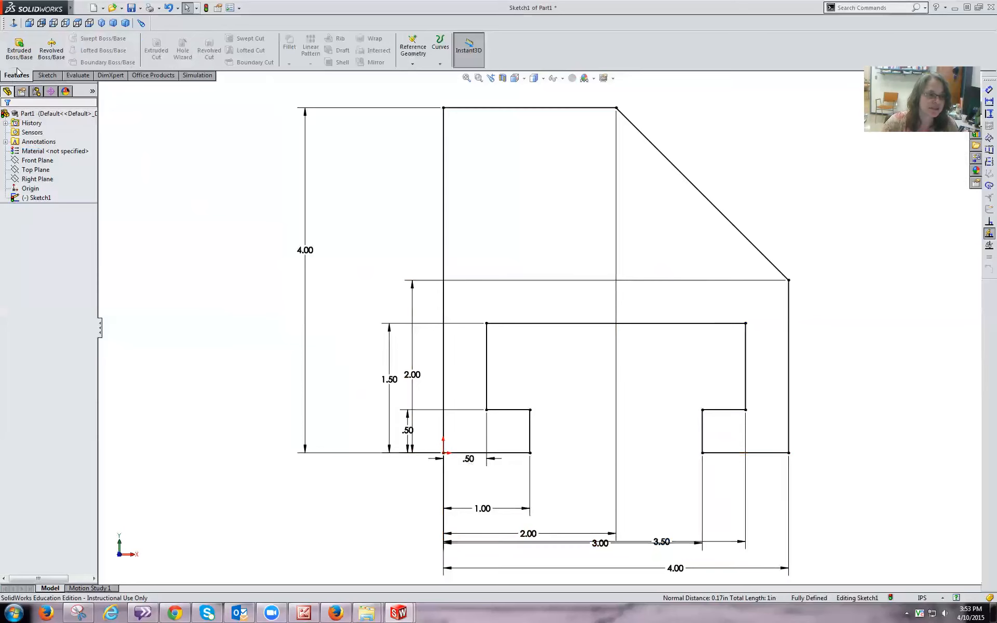
left_click(17, 58)
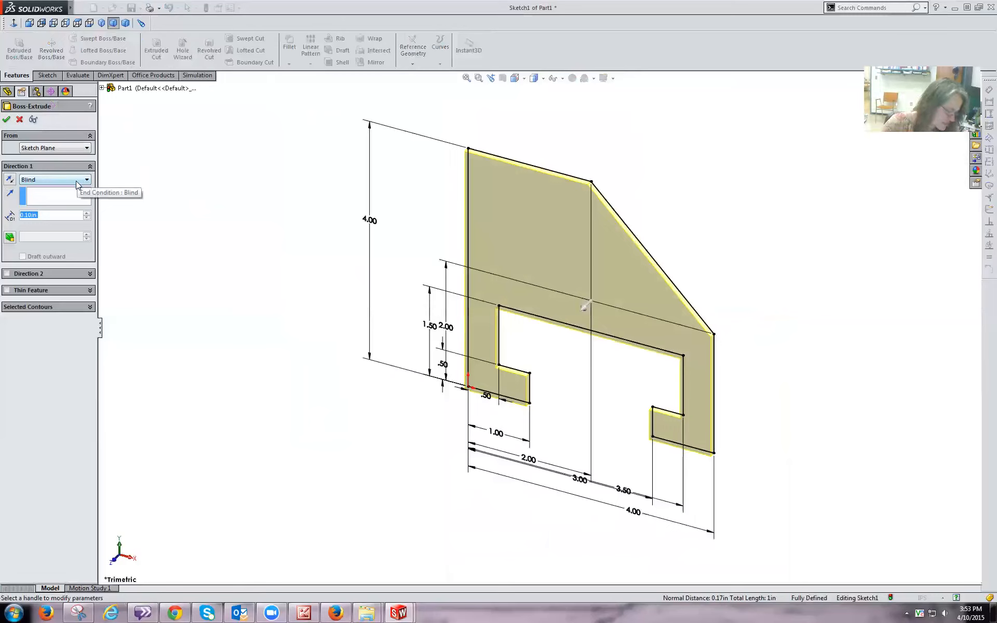
type("6.00")
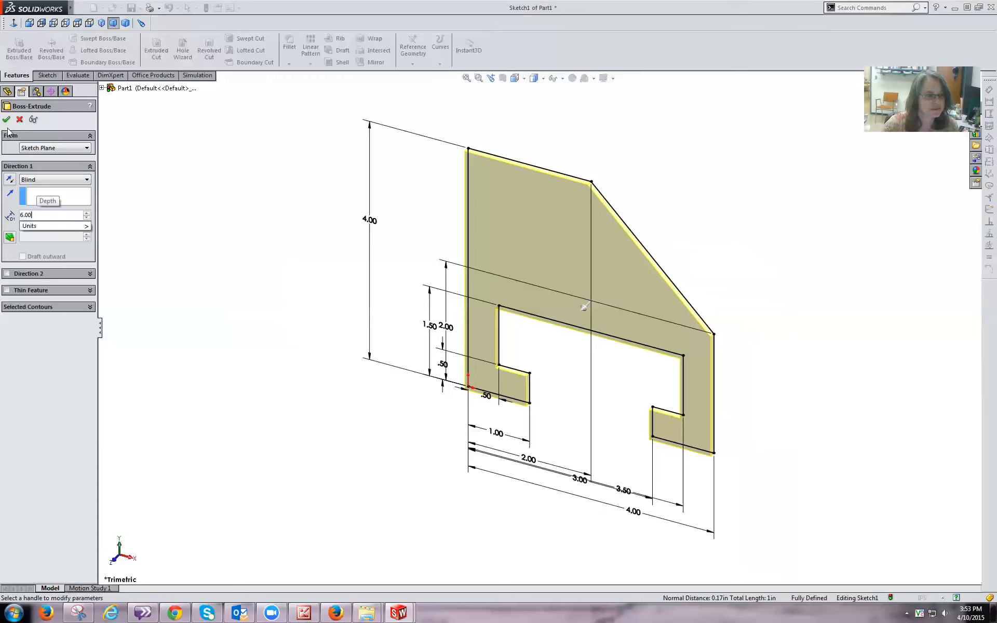
mouse_move(52, 226)
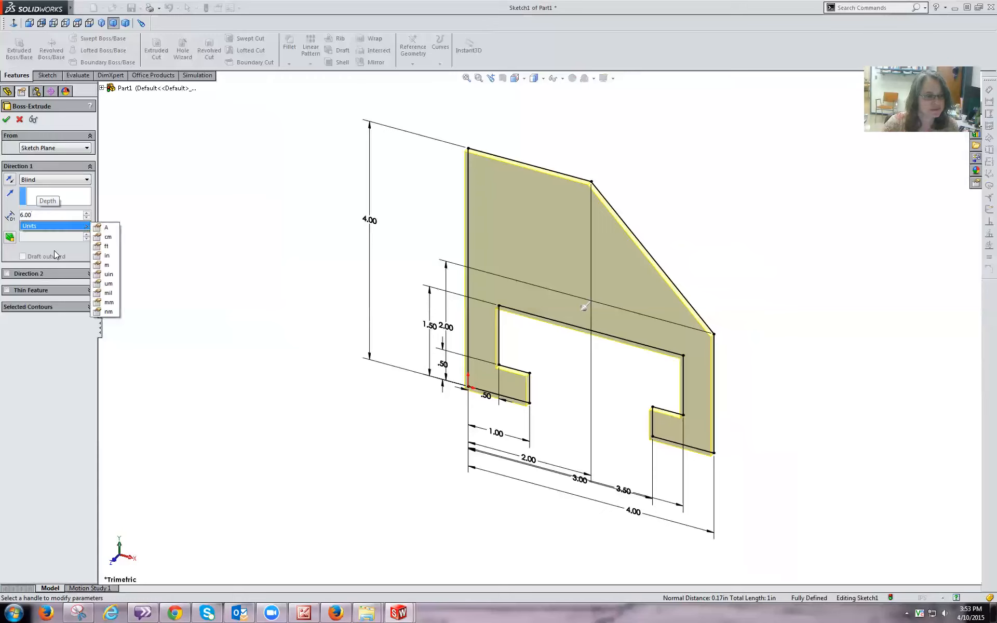
left_click(102, 255)
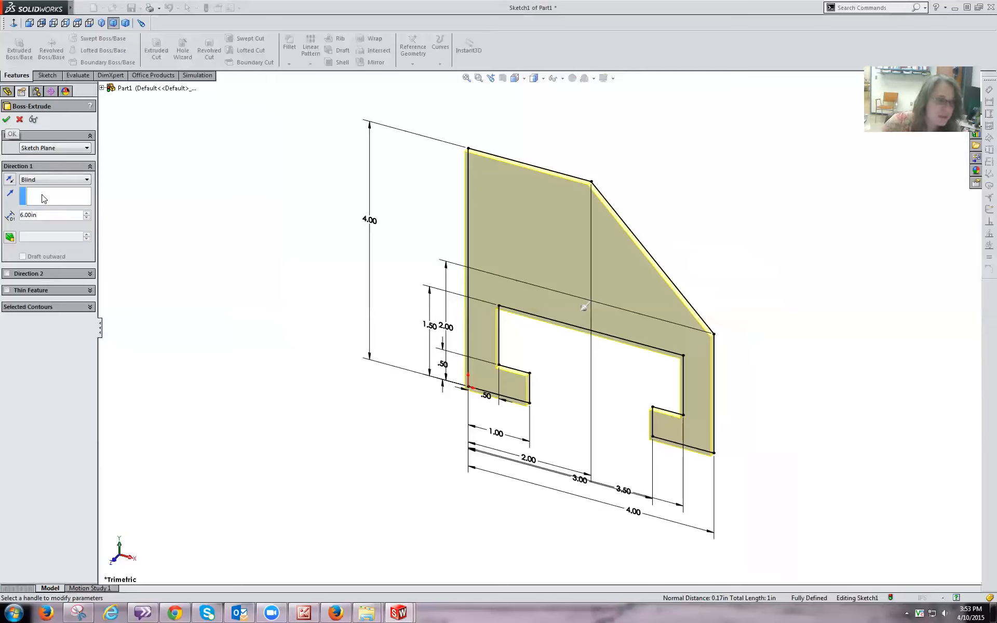
left_click(10, 179)
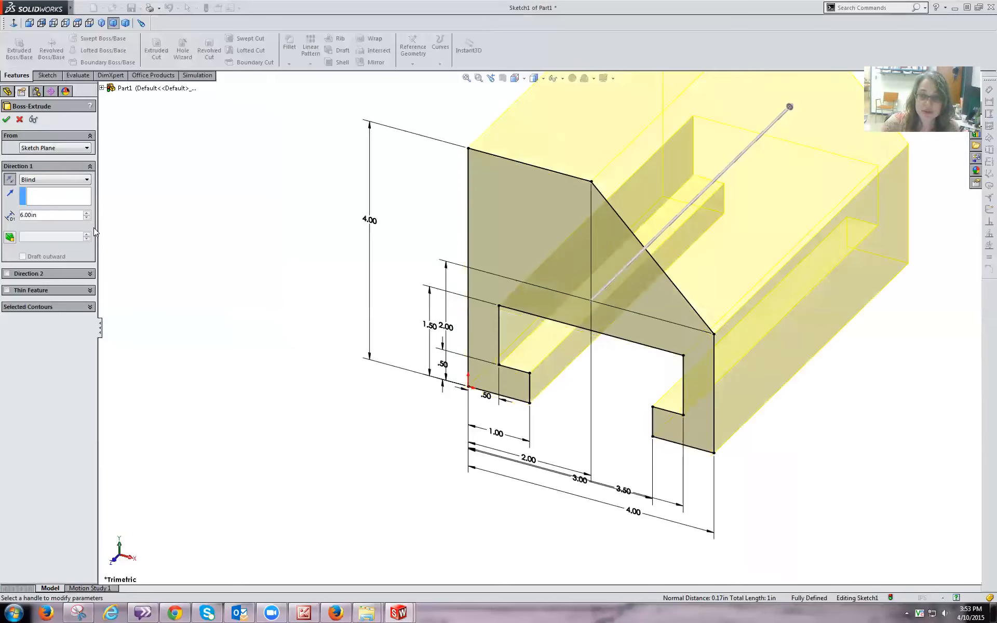
key("f")
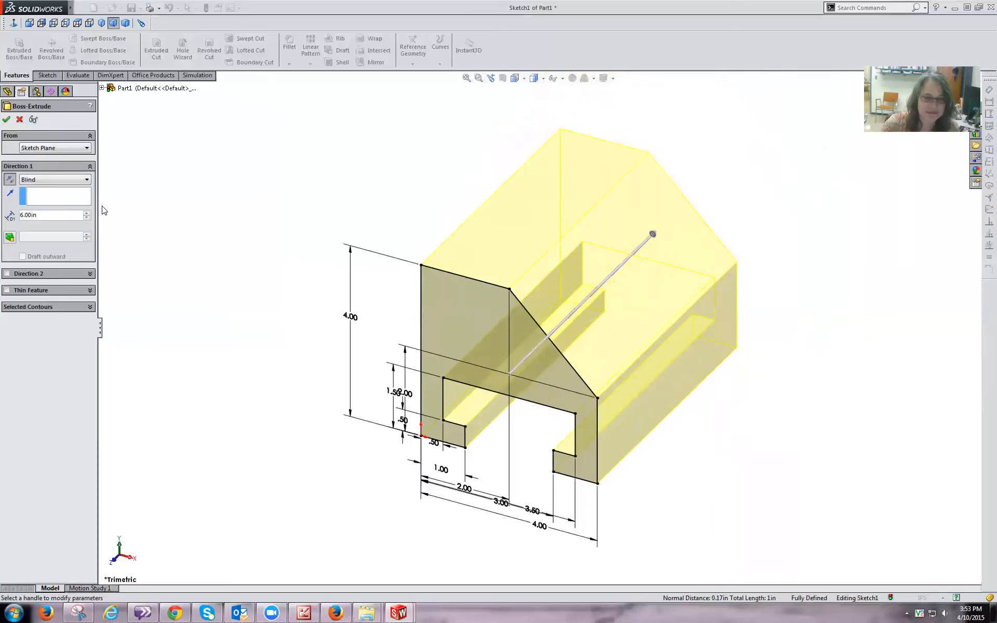
left_click(7, 120)
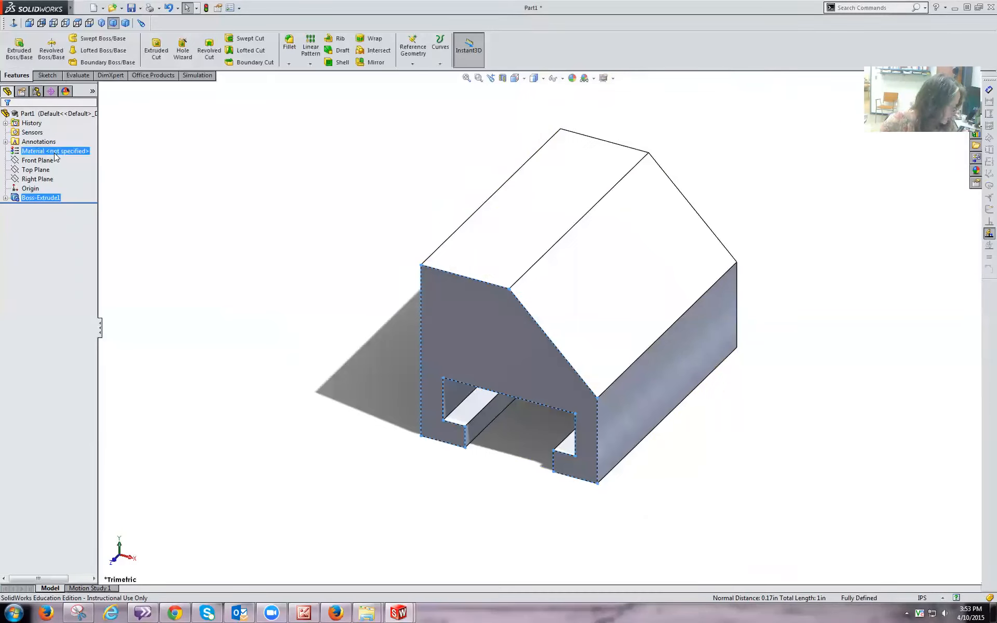
Start a sketch on the block's sloped face and draw a corner rectangle about 1.05 in wide and 1.82 in high near its left edge.
left_click(574, 322)
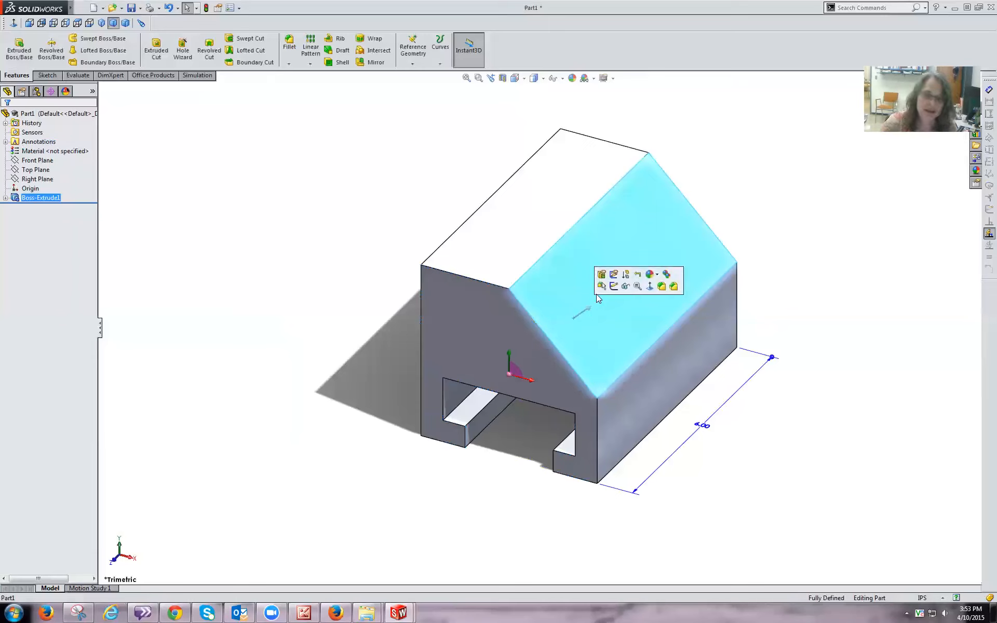
left_click(612, 286)
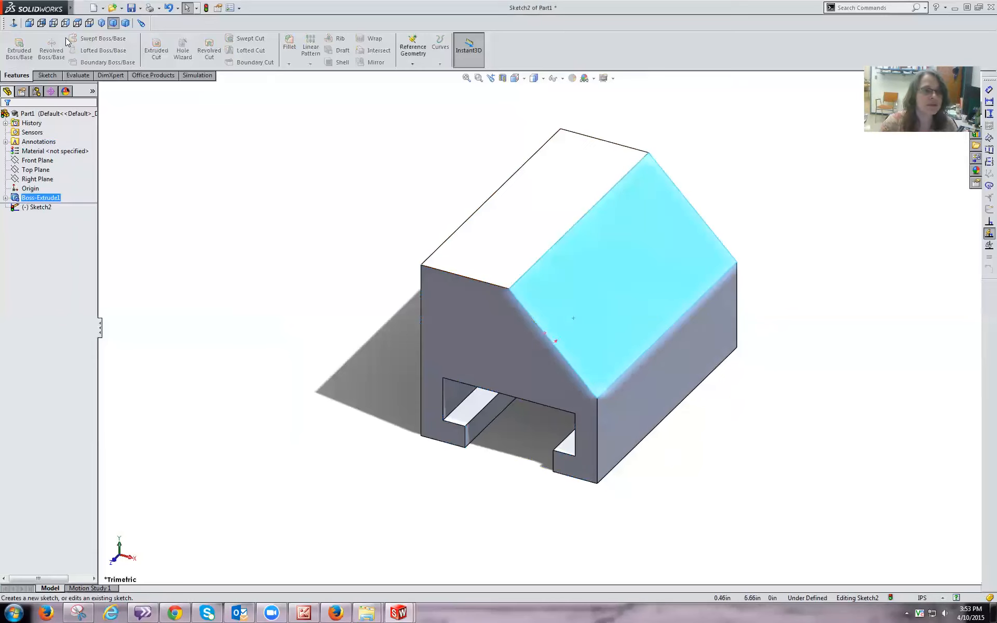
left_click(54, 153)
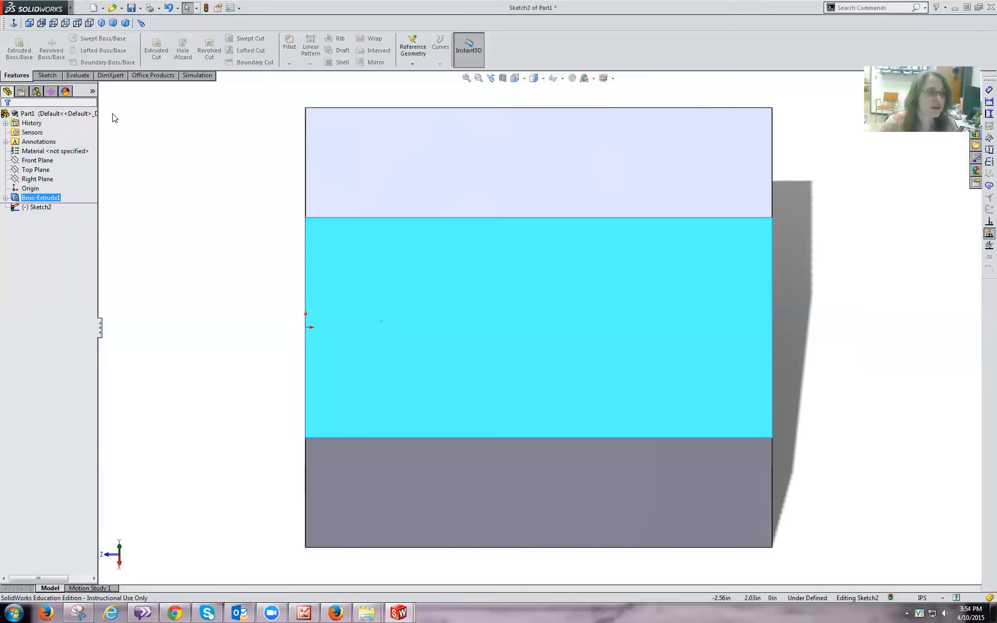
left_click(55, 76)
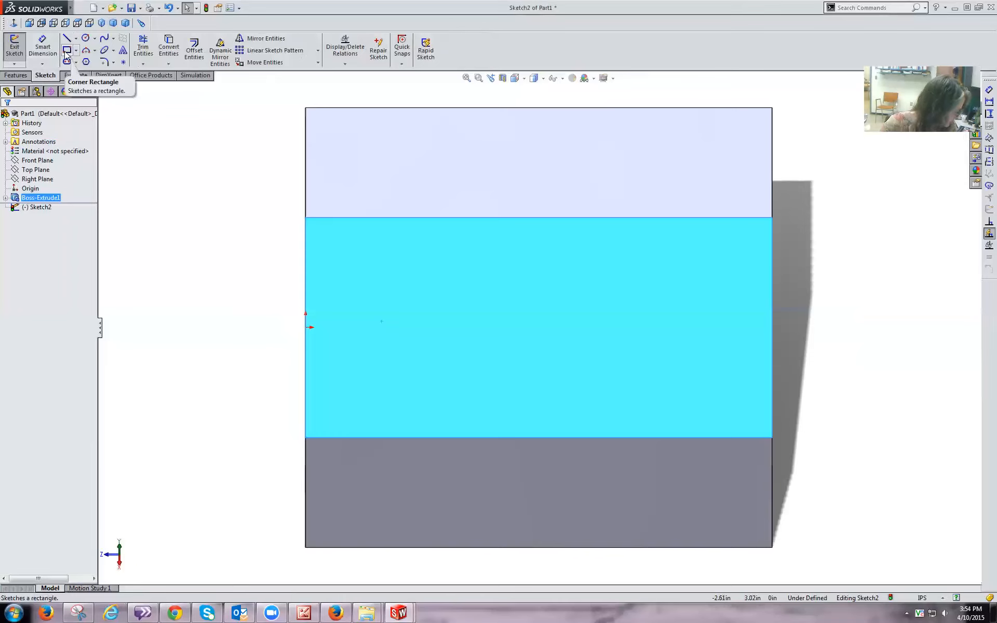
left_click(65, 50)
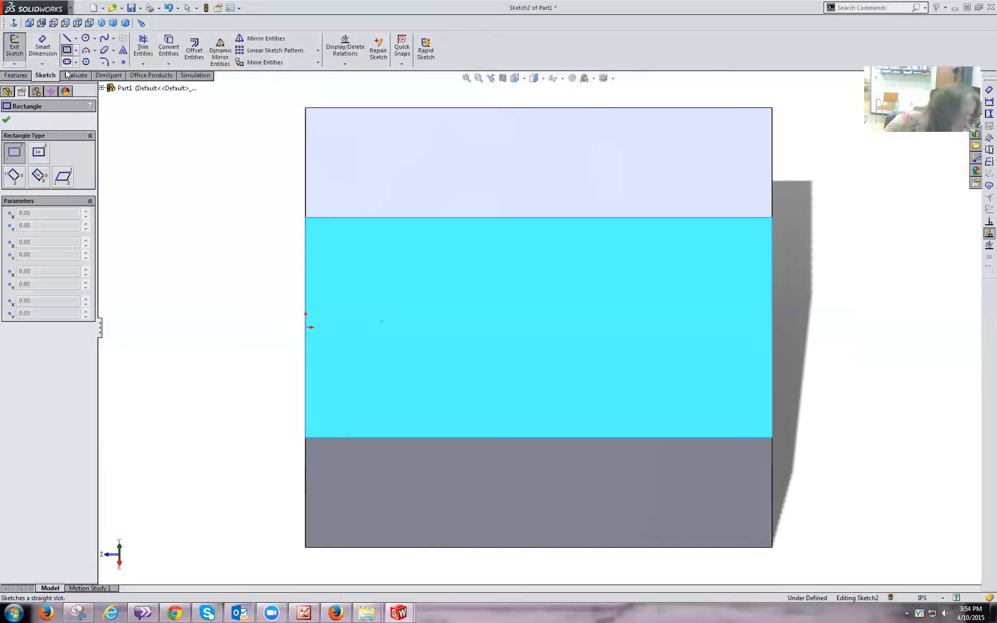
left_click(354, 393)
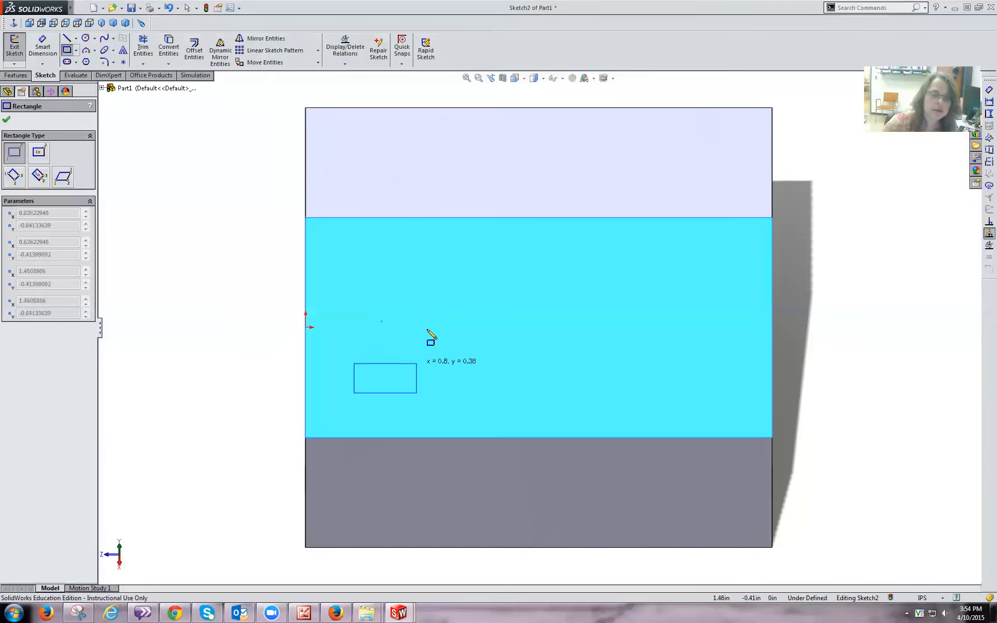
left_click(436, 251)
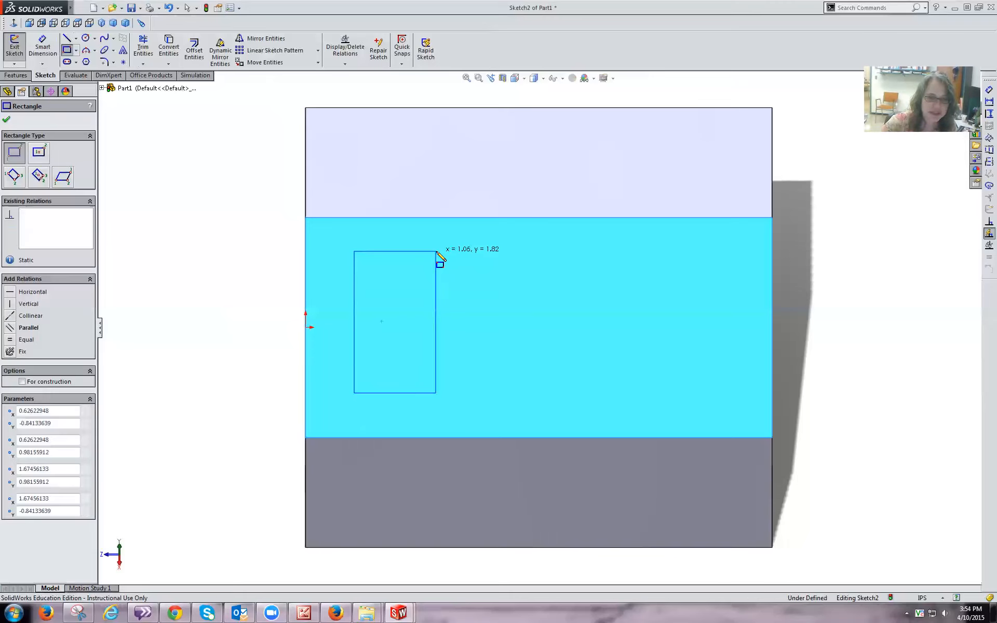
left_click(6, 119)
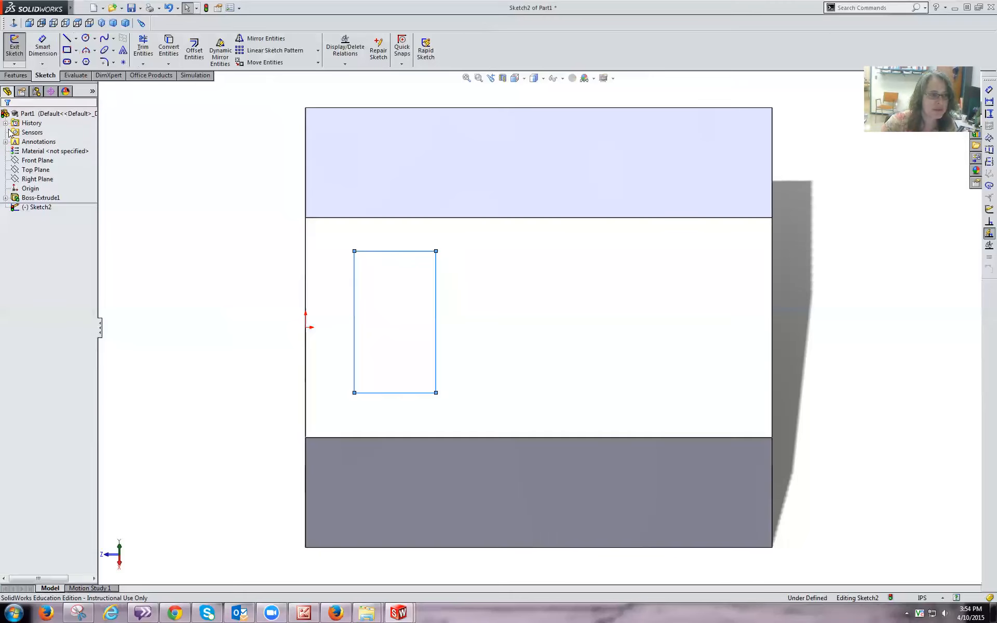
Dimension the rectangle's height between its two horizontal sides as 2.00 in.
left_click(986, 90)
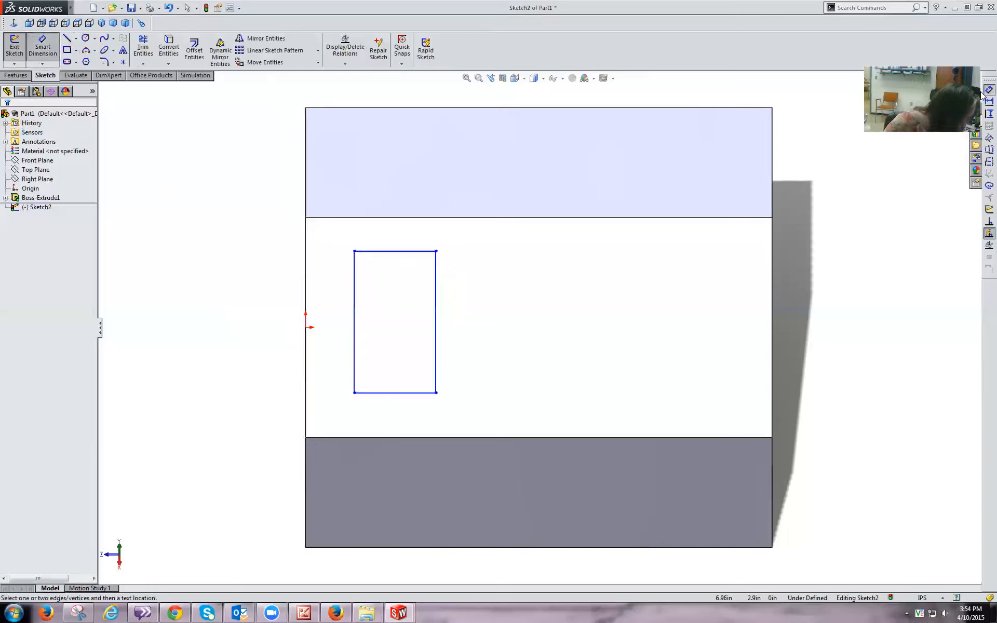
left_click(404, 257)
left_click(407, 393)
left_click(255, 309)
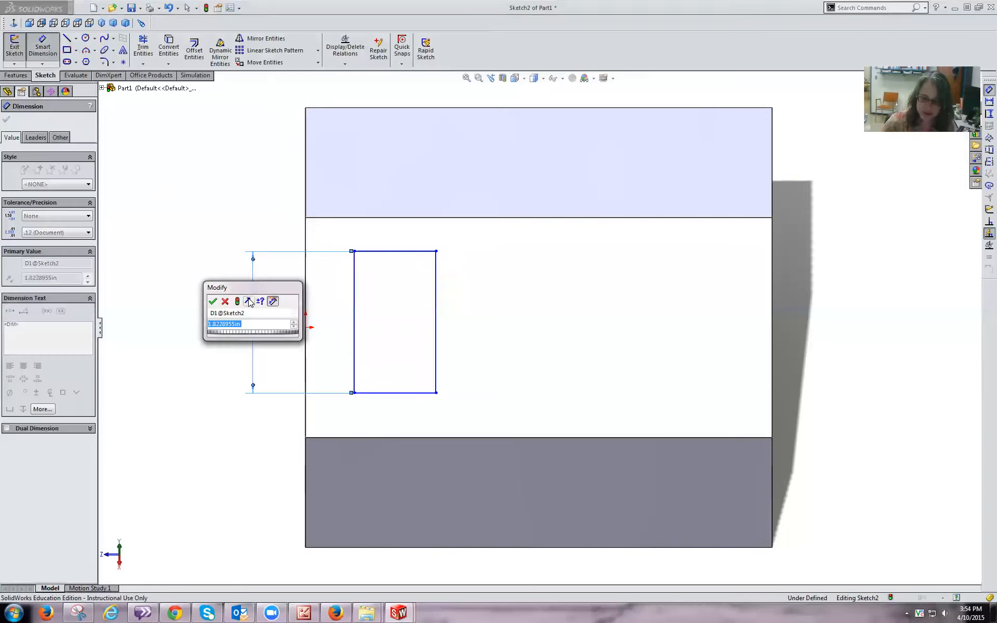
type("2.00")
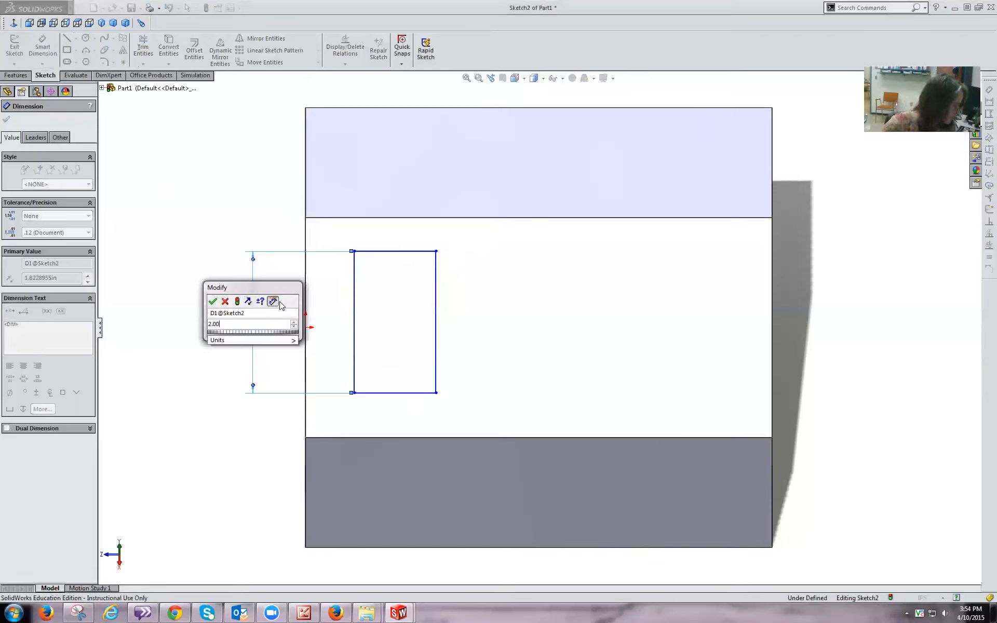
left_click(213, 302)
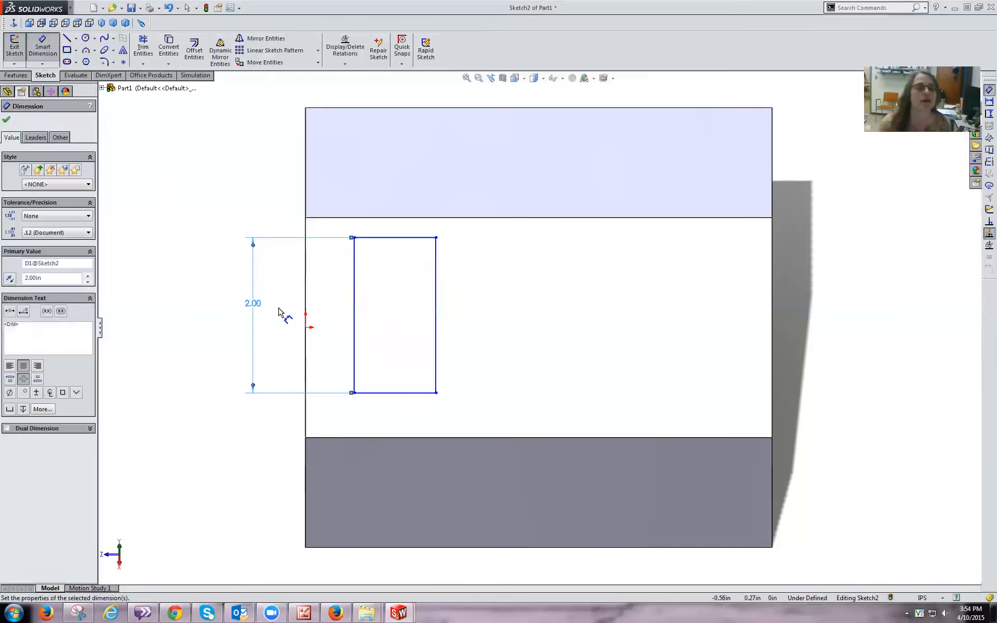
Dimension the rectangle's width between its two vertical sides as 1.250 in.
left_click(354, 310)
left_click(436, 309)
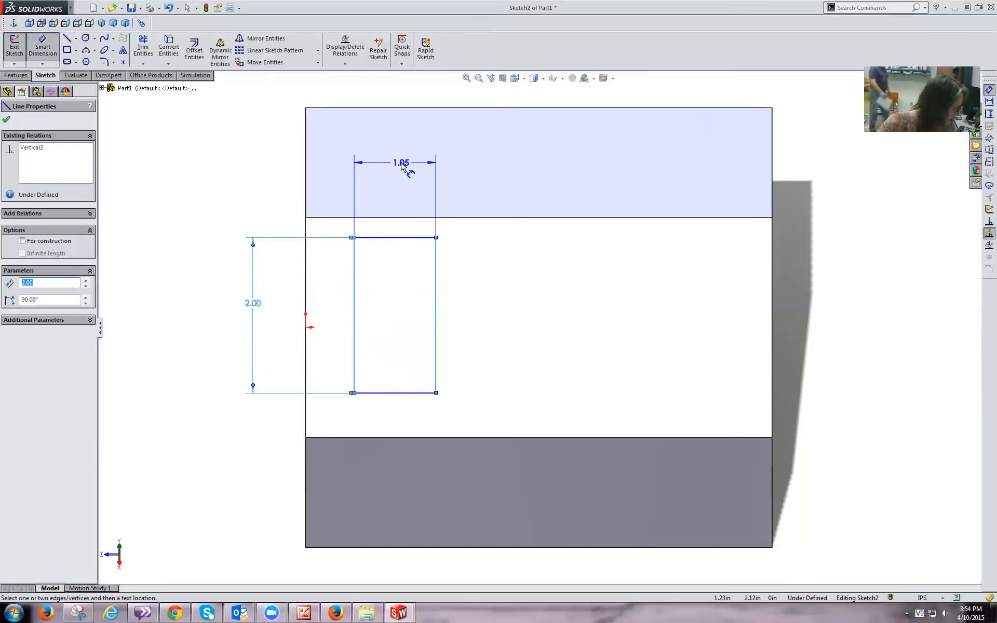
left_click(401, 165)
type("1.250")
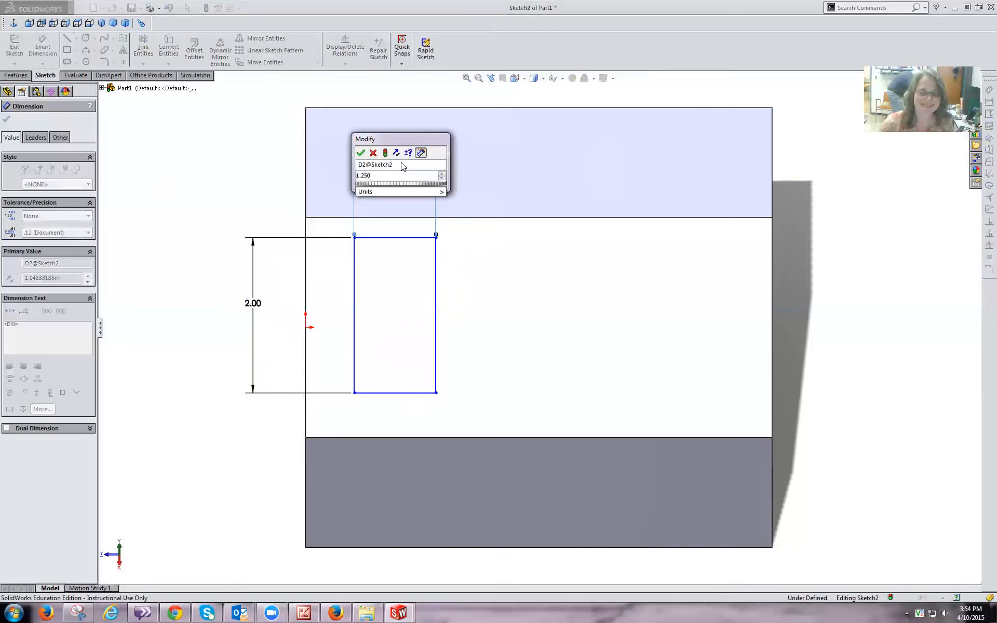
left_click(360, 152)
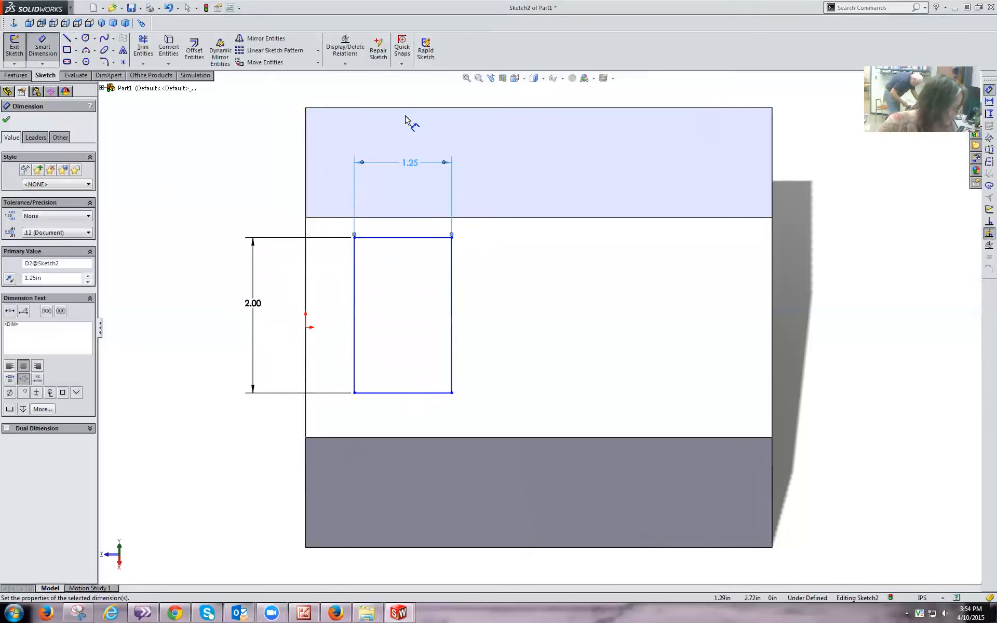
Dimension the distance from the sloped face's left edge to the rectangle's nearest vertical side as .625 in.
left_click(355, 274)
left_click(306, 273)
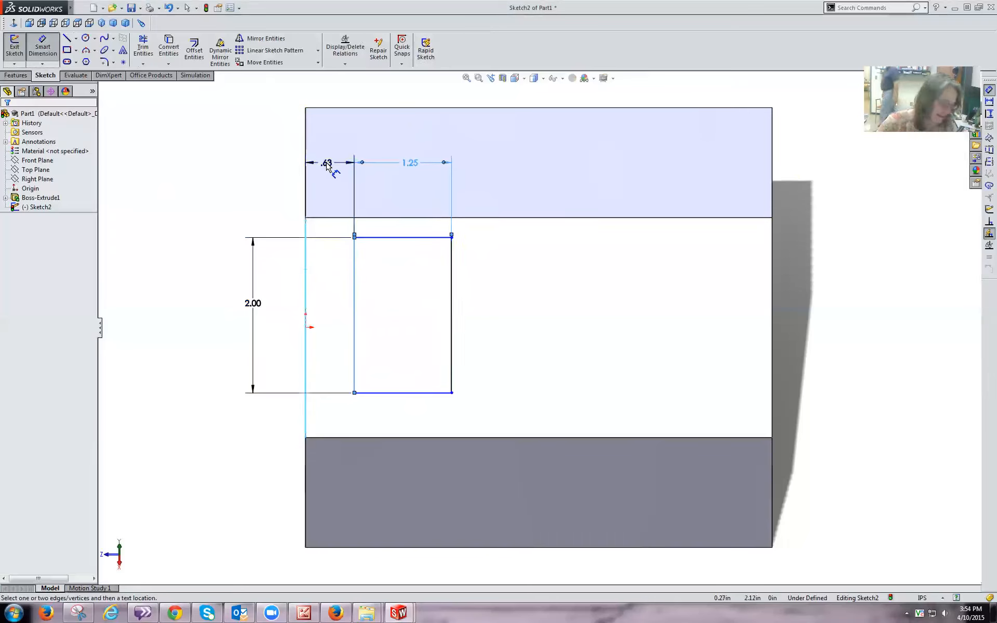
left_click(326, 165)
type(".625")
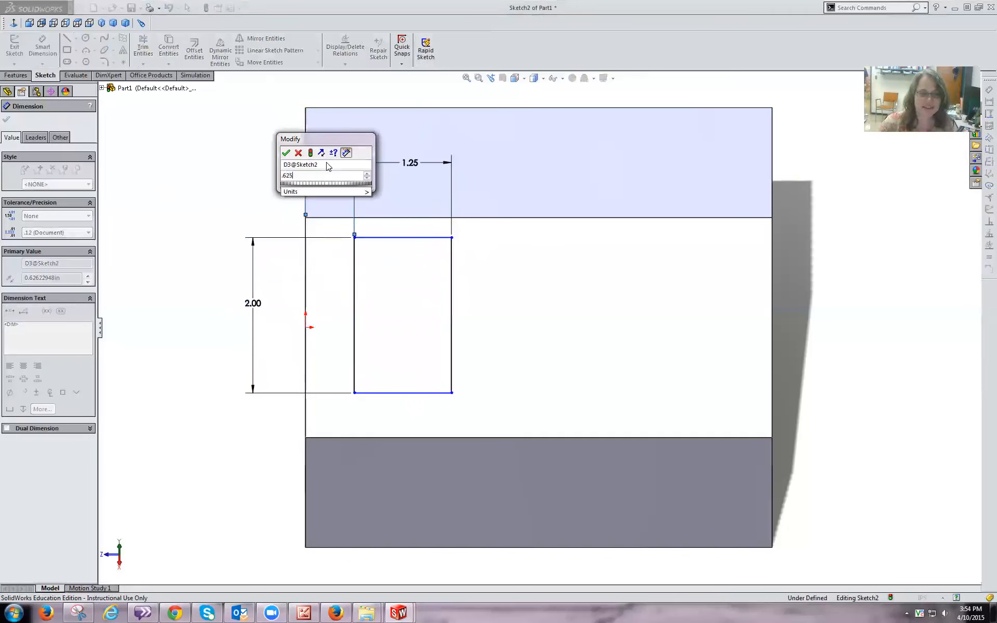
left_click(286, 153)
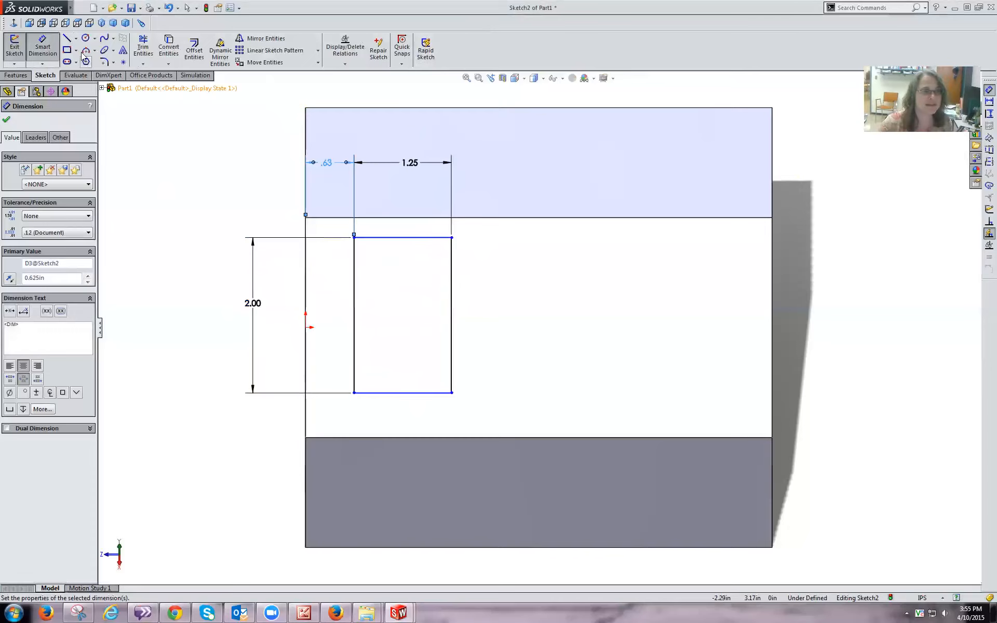
key("Escape")
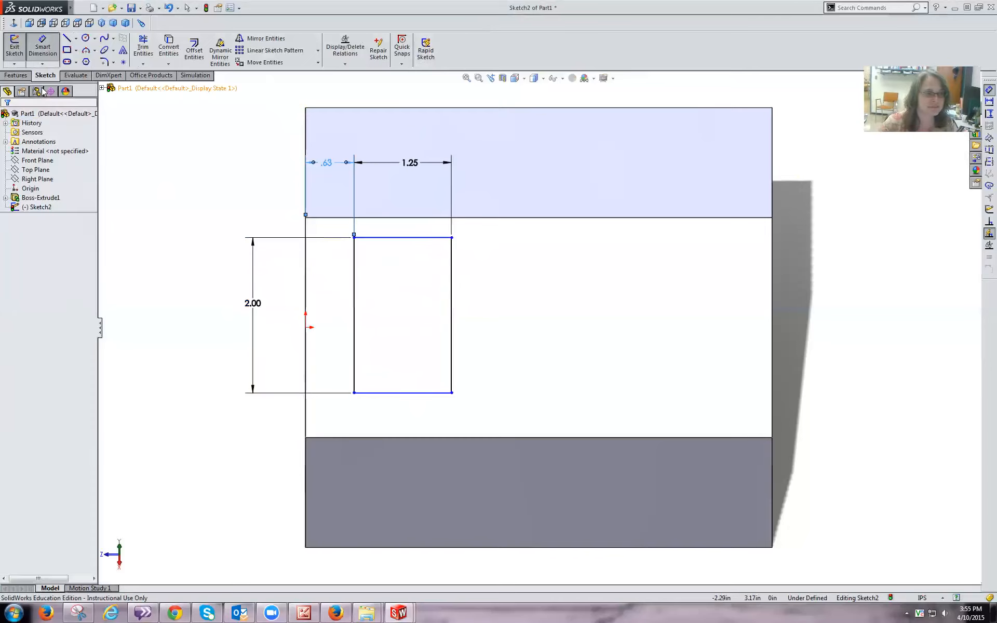
Draw a horizontal centerline from the sketch origin across the sloped face to the midpoint of its opposite edge.
left_click(76, 38)
left_click(88, 57)
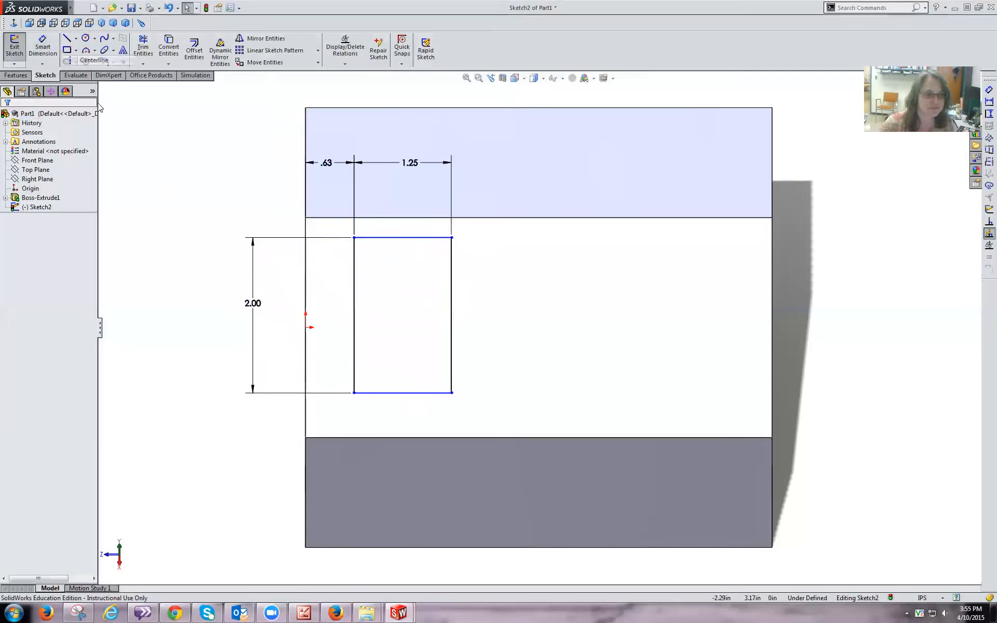
left_click(305, 327)
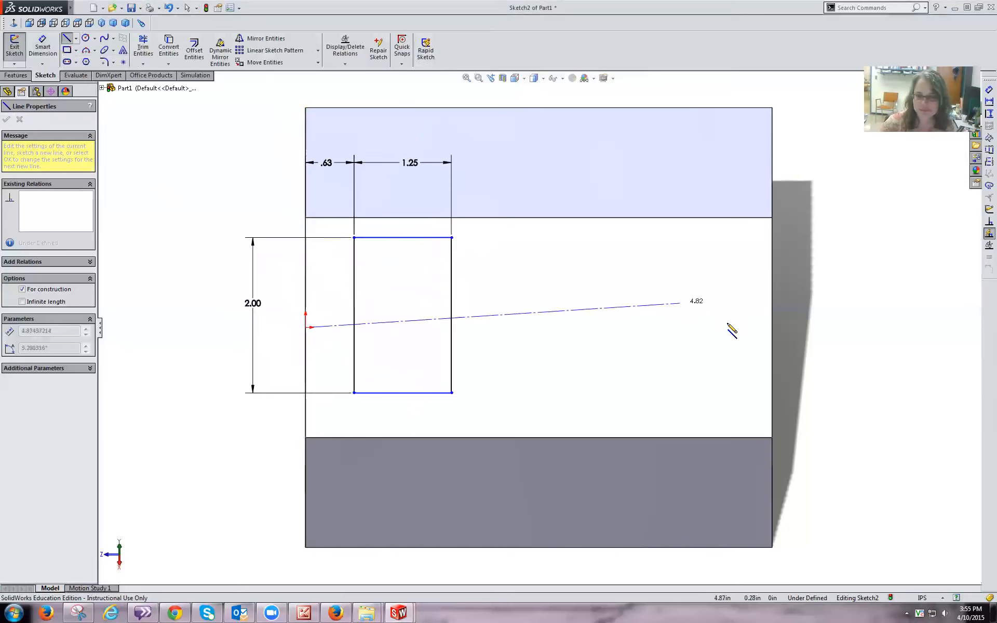
left_click(771, 327)
left_click(772, 327)
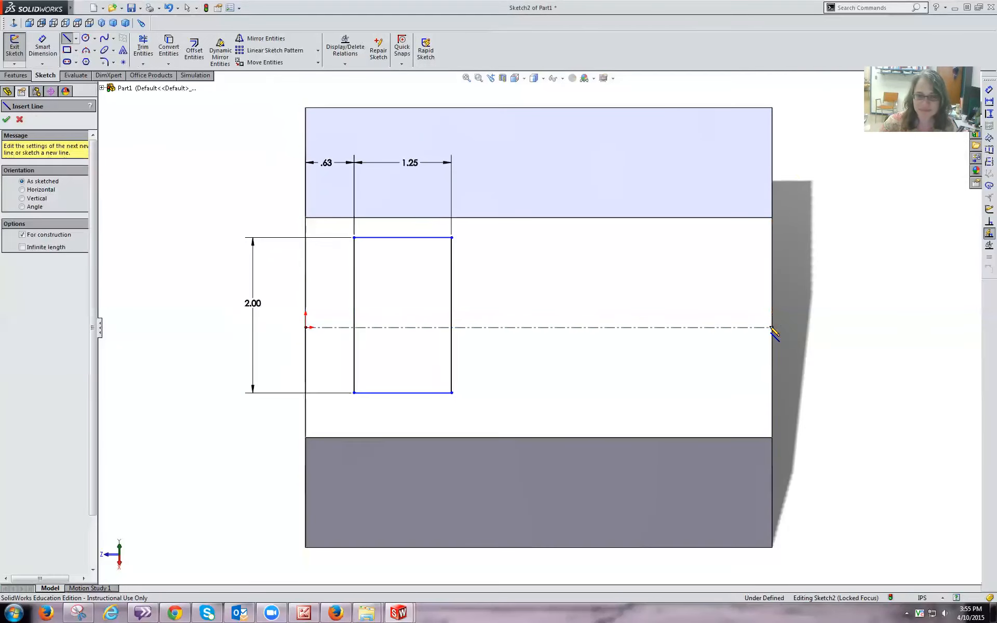
key("Escape")
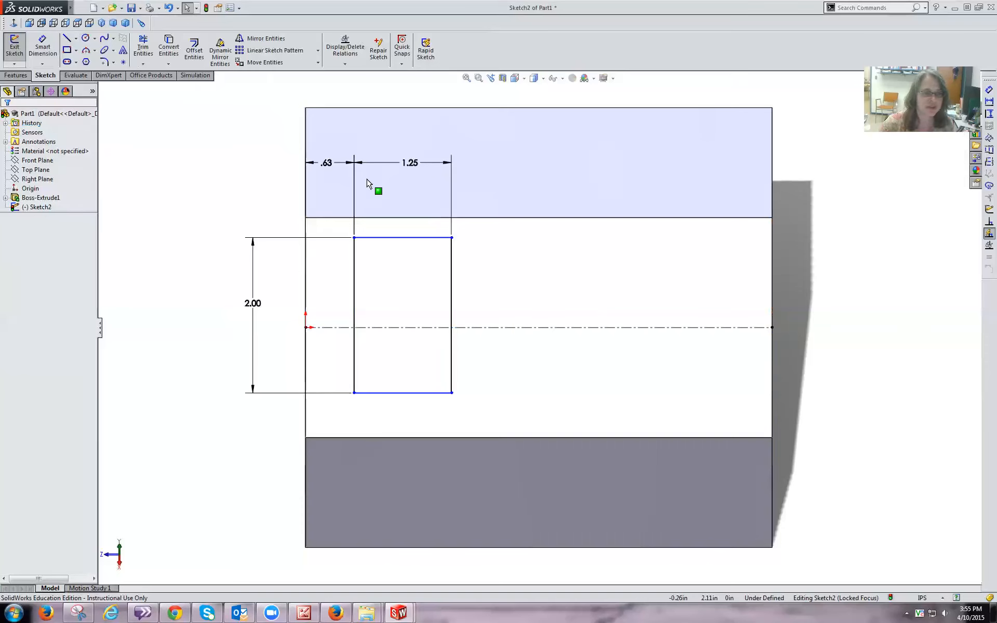
Make the rectangle's upper and lower sides symmetric about the centerline.
left_click(402, 239)
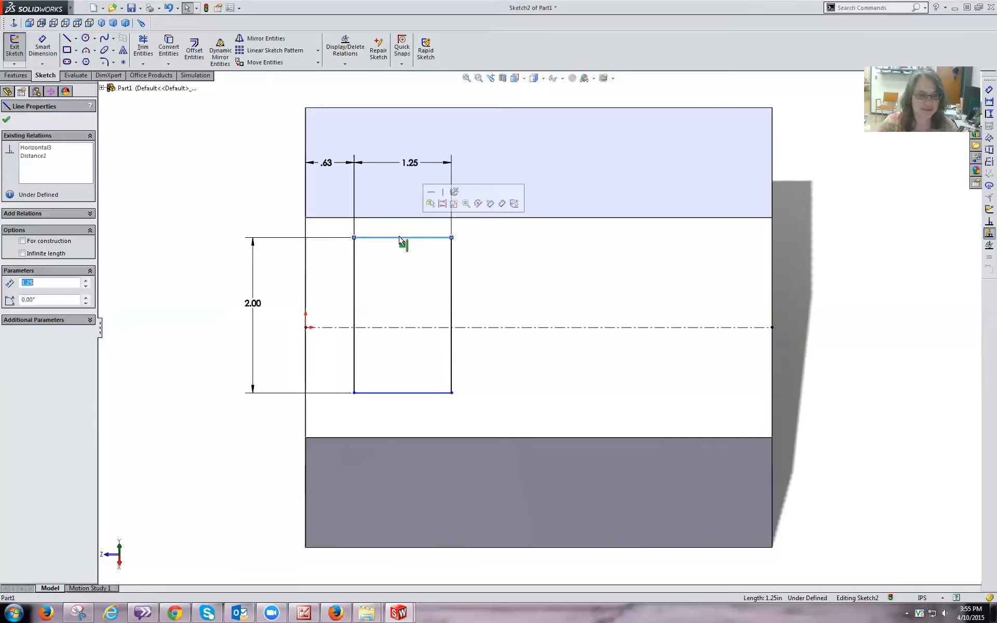
left_click(410, 328, "ctrl")
left_click(418, 392, "ctrl")
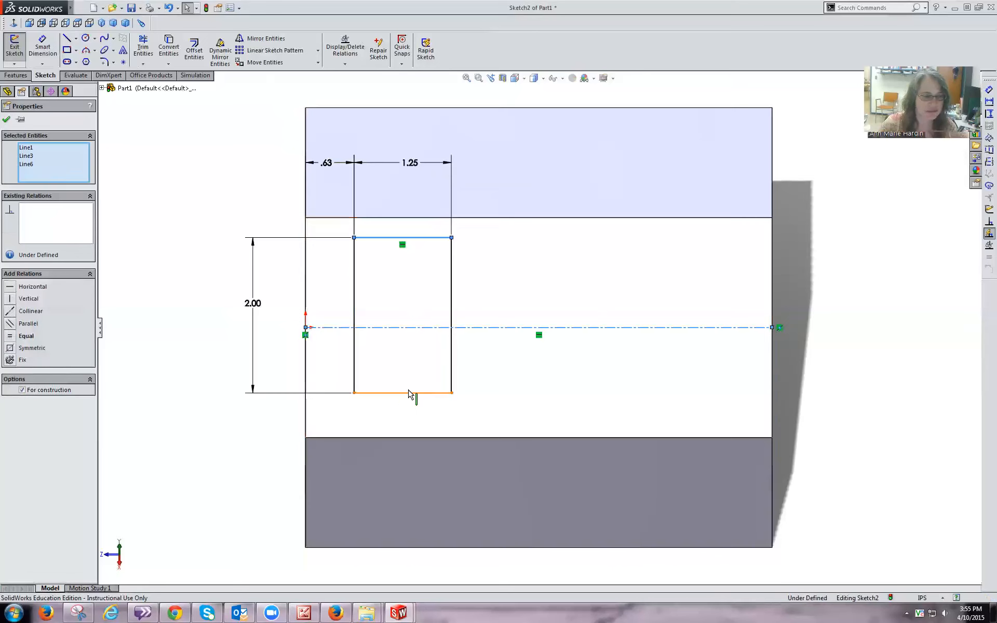
left_click(10, 348)
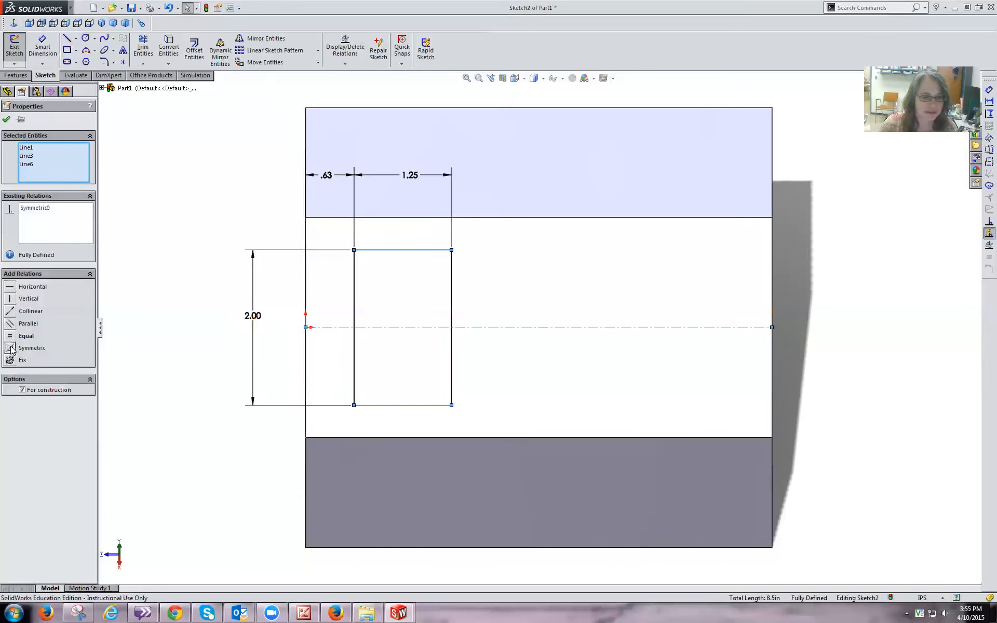
left_click(6, 120)
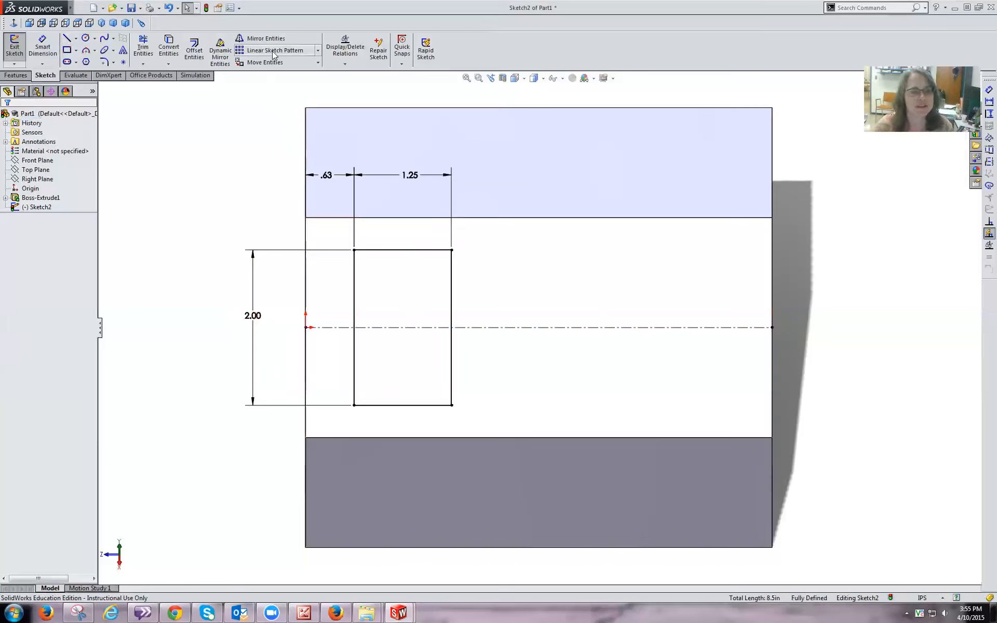
left_click(317, 50)
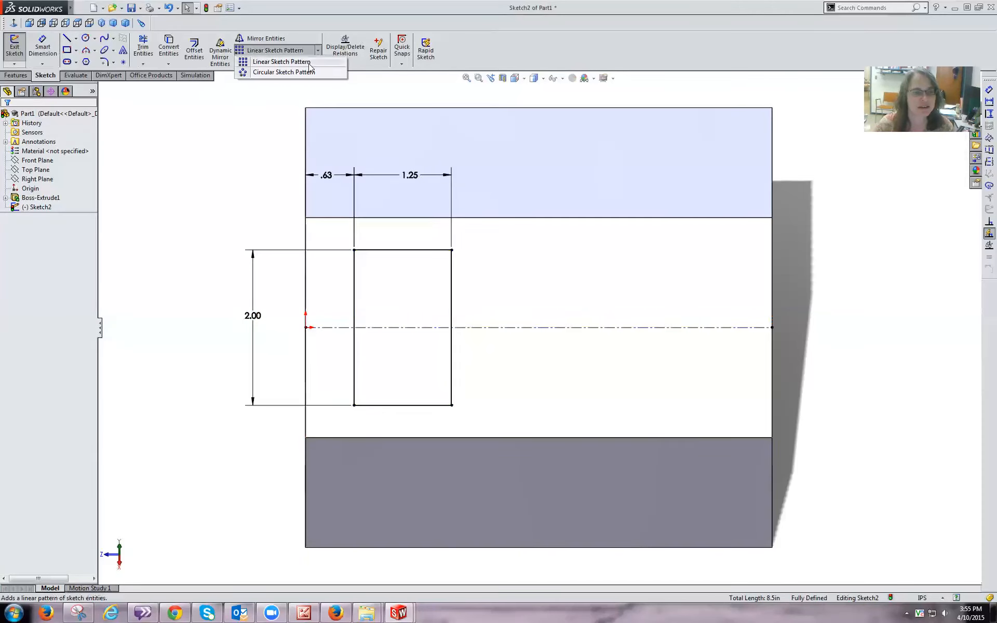
left_click(309, 61)
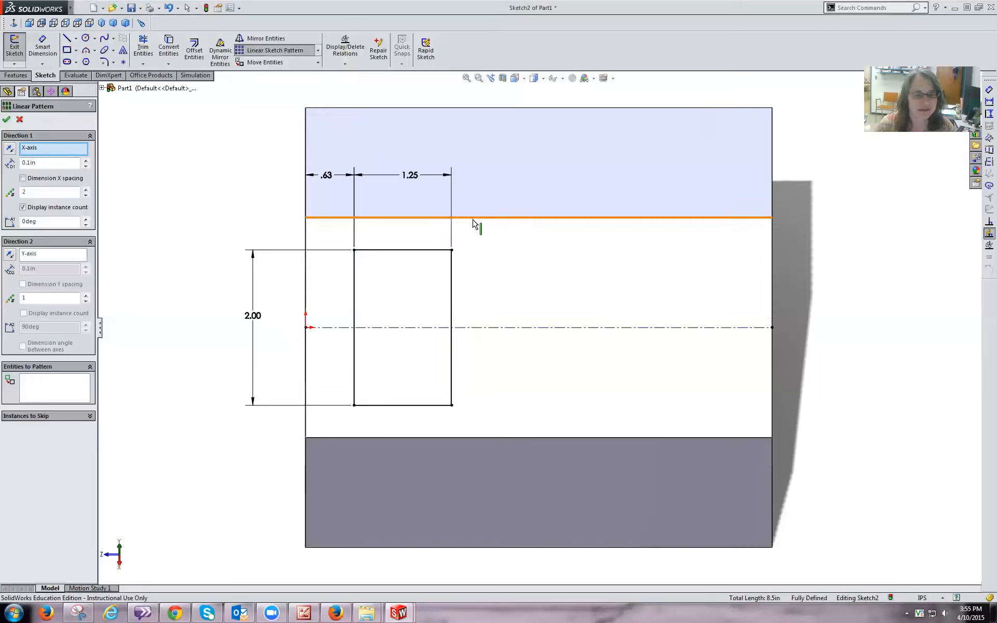
type("3")
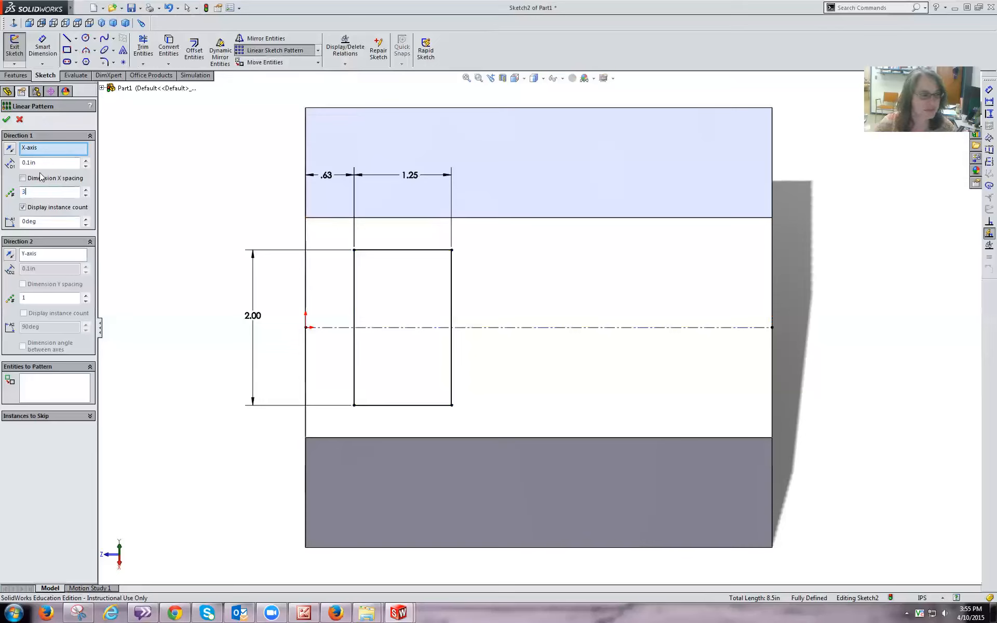
left_click_drag(30, 164, 28, 164)
type("5")
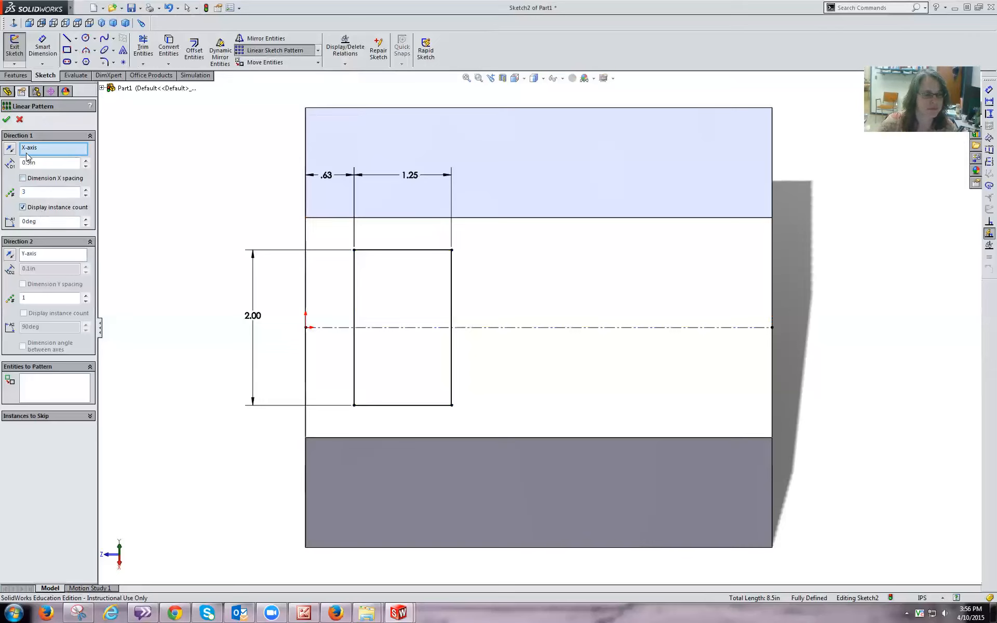
left_click(7, 121)
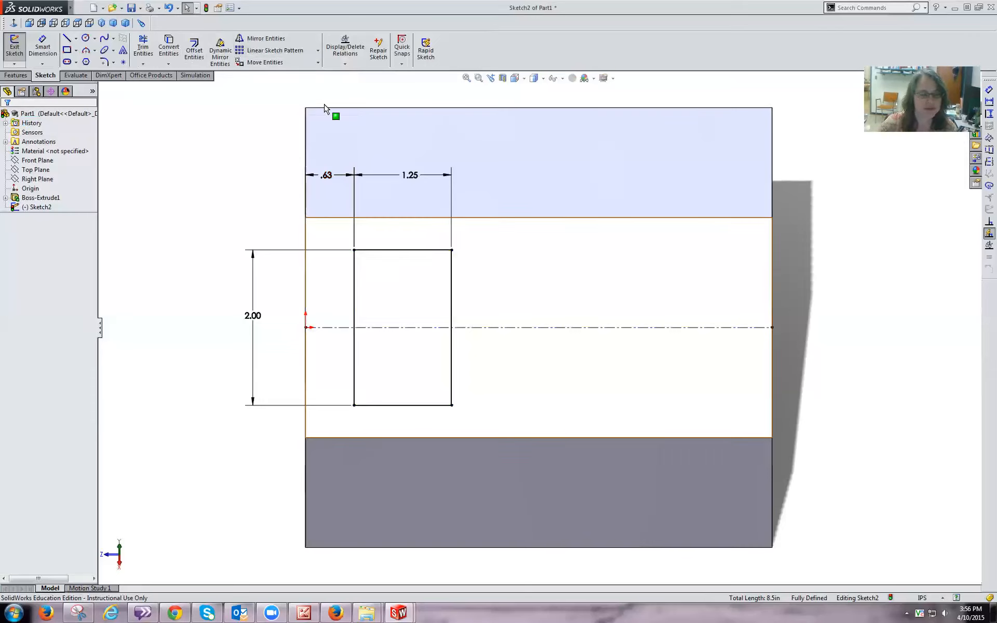
Start a linear sketch pattern with all four sides of the rectangle as the entities to pattern.
left_click(245, 52)
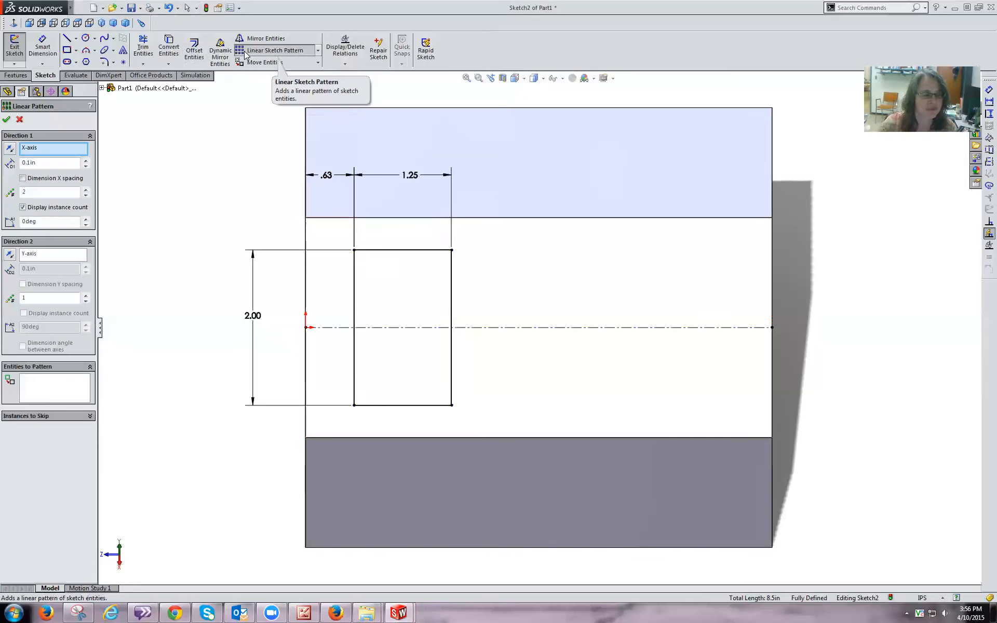
left_click(31, 388)
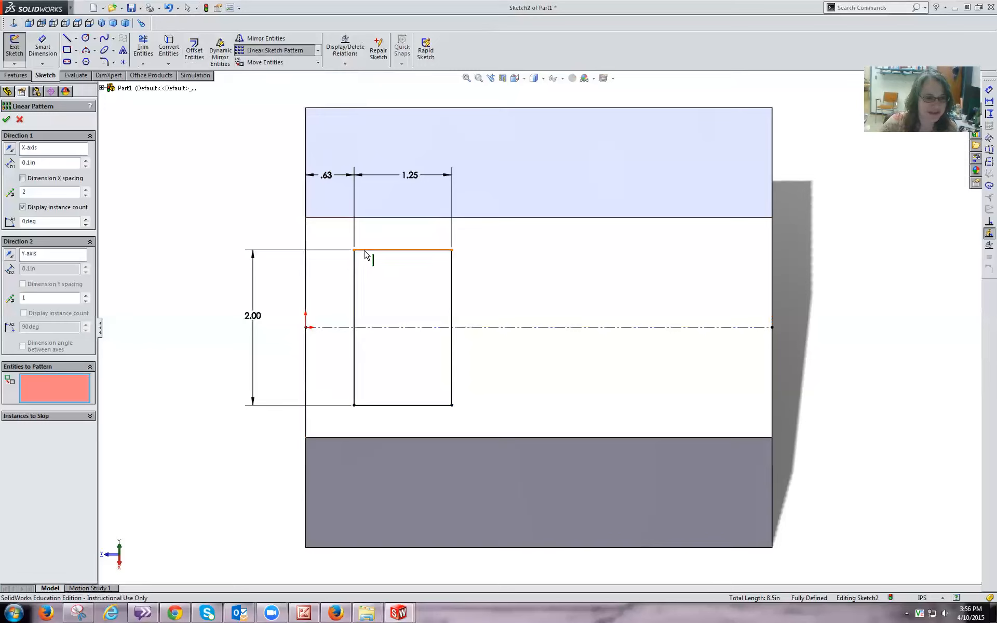
left_click(102, 88)
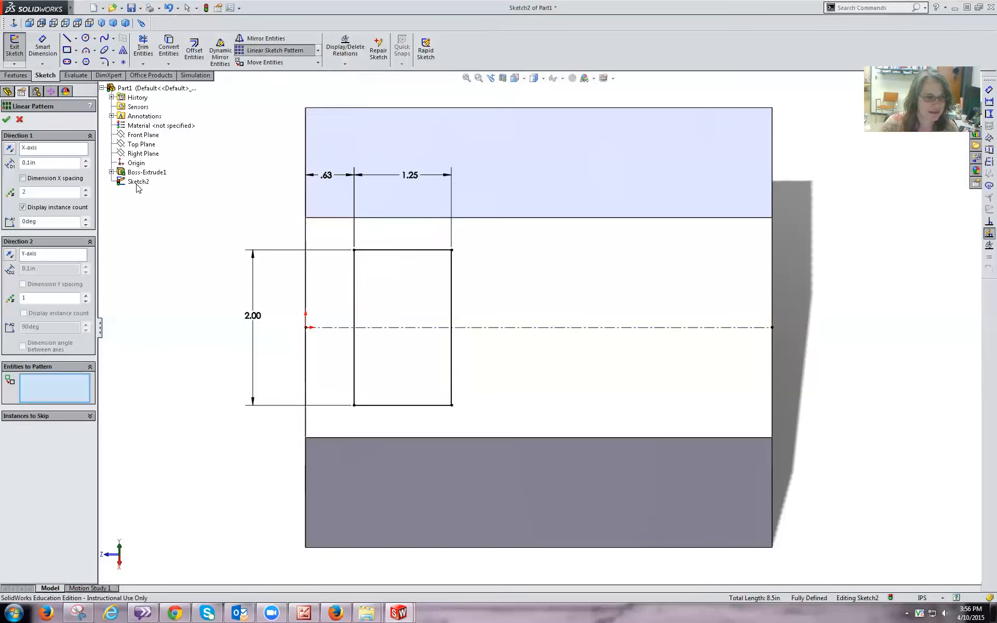
left_click(355, 290)
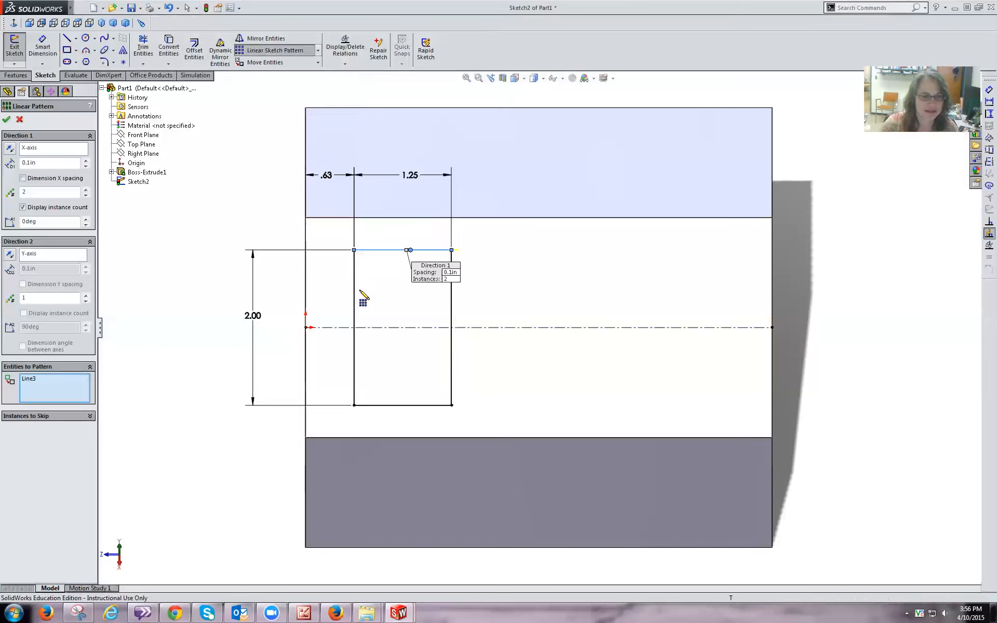
left_click(354, 304)
left_click(411, 405)
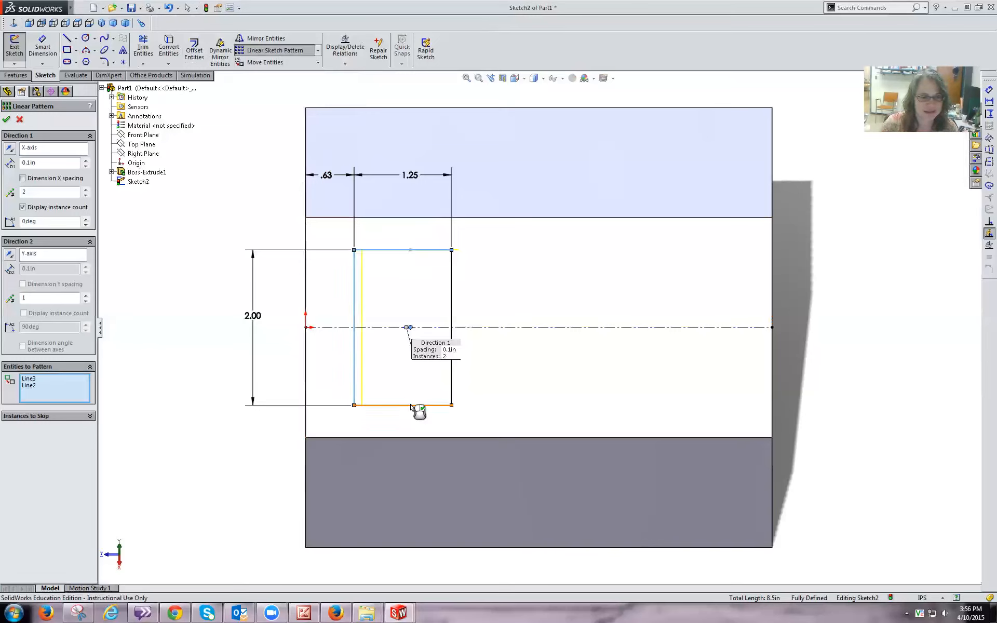
left_click(451, 383)
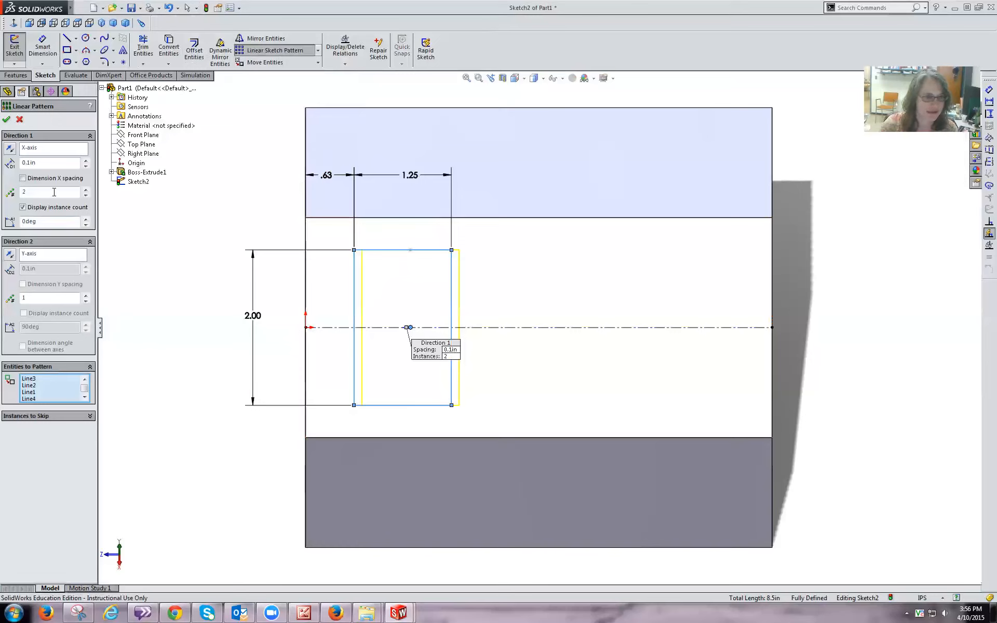
Pattern the rectangle along the X-axis with 1.75 in spacing and 3 instances.
left_click(86, 160)
left_click(85, 160)
left_click(85, 161)
left_click(86, 160)
left_click(86, 161)
left_click(86, 161)
left_click(86, 160)
left_click(86, 160)
left_click(85, 161)
left_click(86, 161)
left_click(86, 160)
left_click(86, 160)
left_click(86, 160)
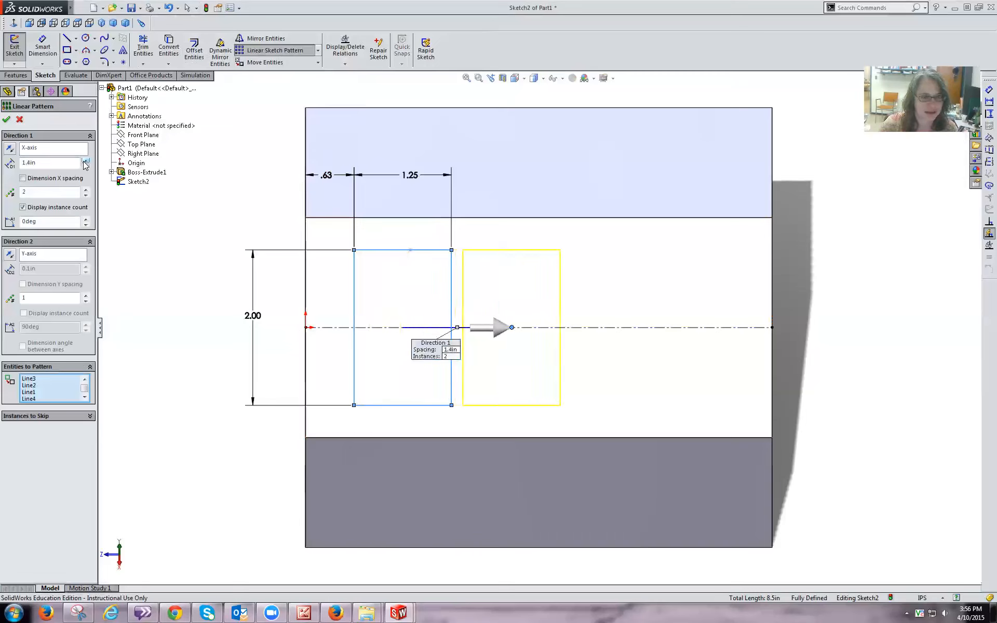
left_click(85, 160)
left_click(85, 160)
left_click(86, 160)
left_click(86, 161)
left_click(86, 161)
left_click(86, 162)
left_click_drag(48, 163, 18, 164)
type("1.75")
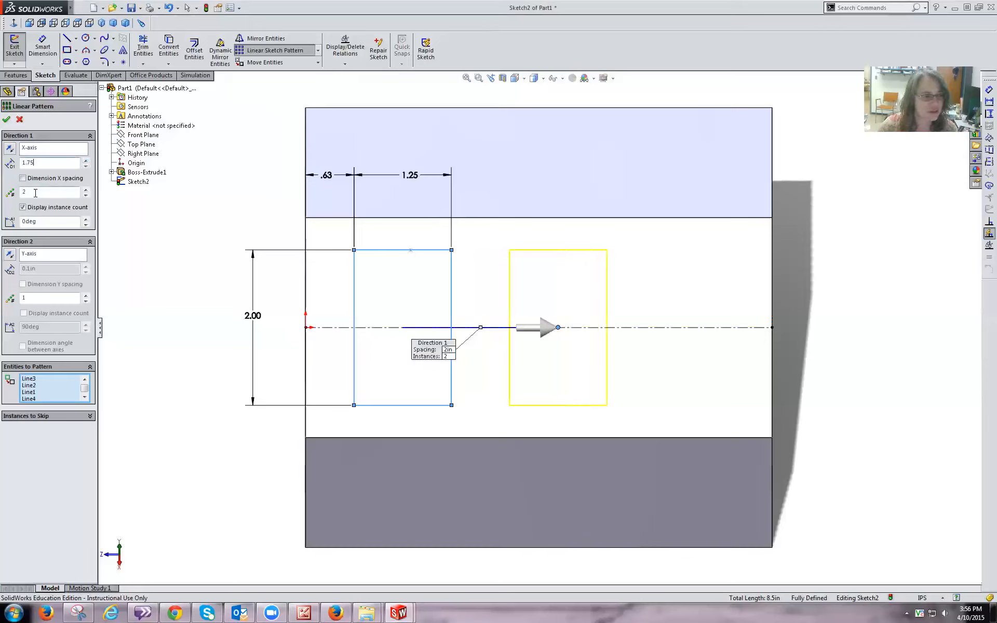
left_click(87, 190)
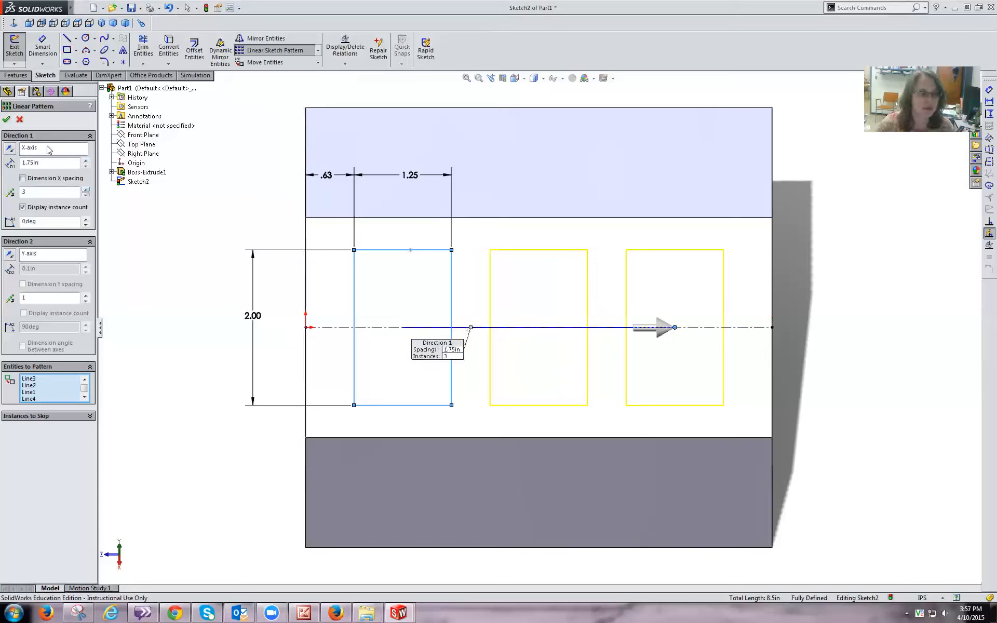
left_click(6, 120)
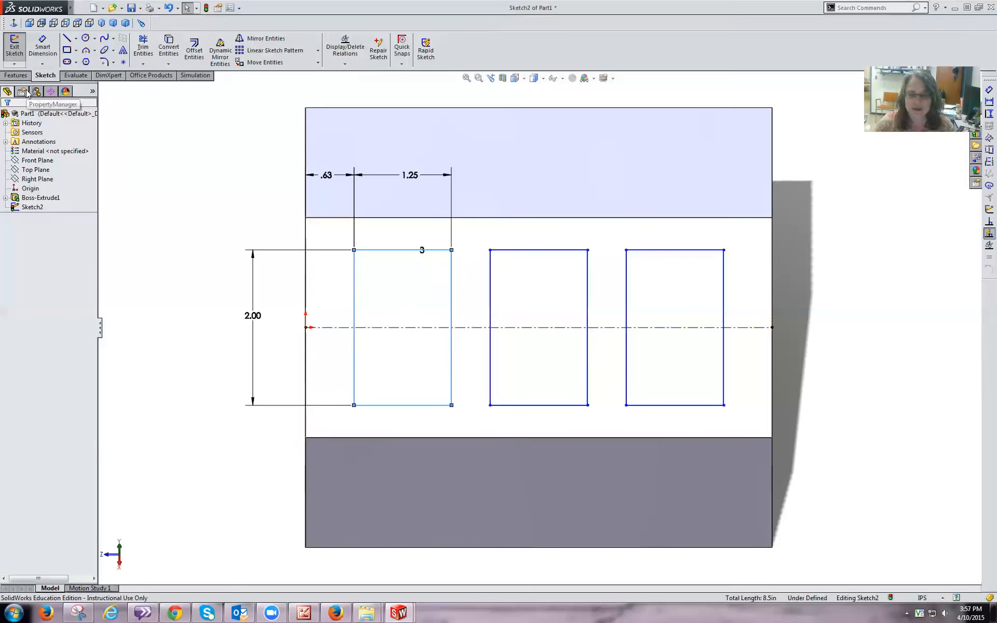
Dimension the gap between the first and second rectangles' facing vertical sides as .50 in.
left_click(43, 47)
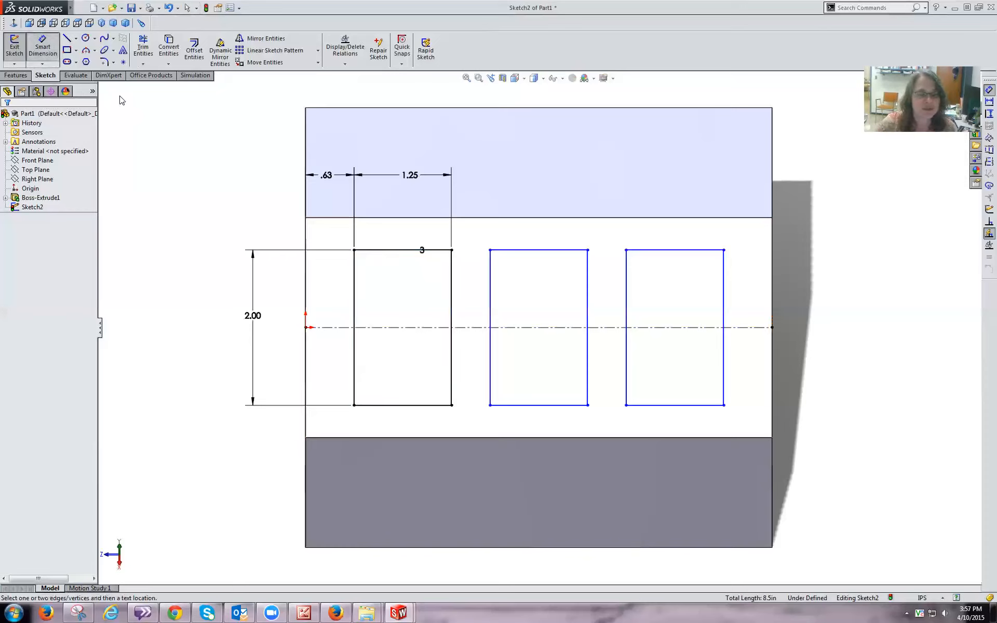
left_click(452, 301)
left_click(490, 301)
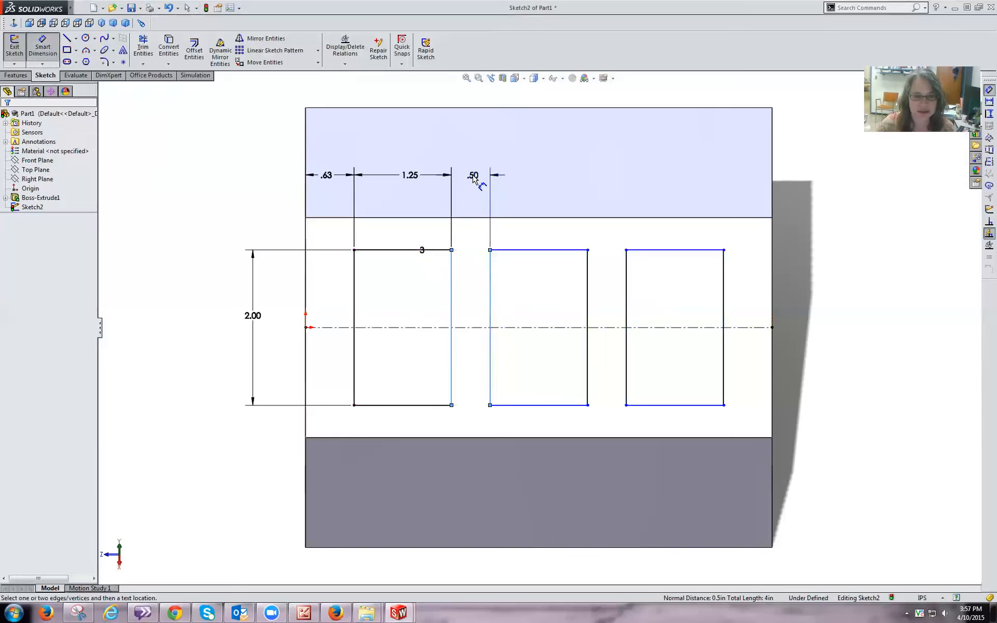
left_click(474, 179)
key("Return")
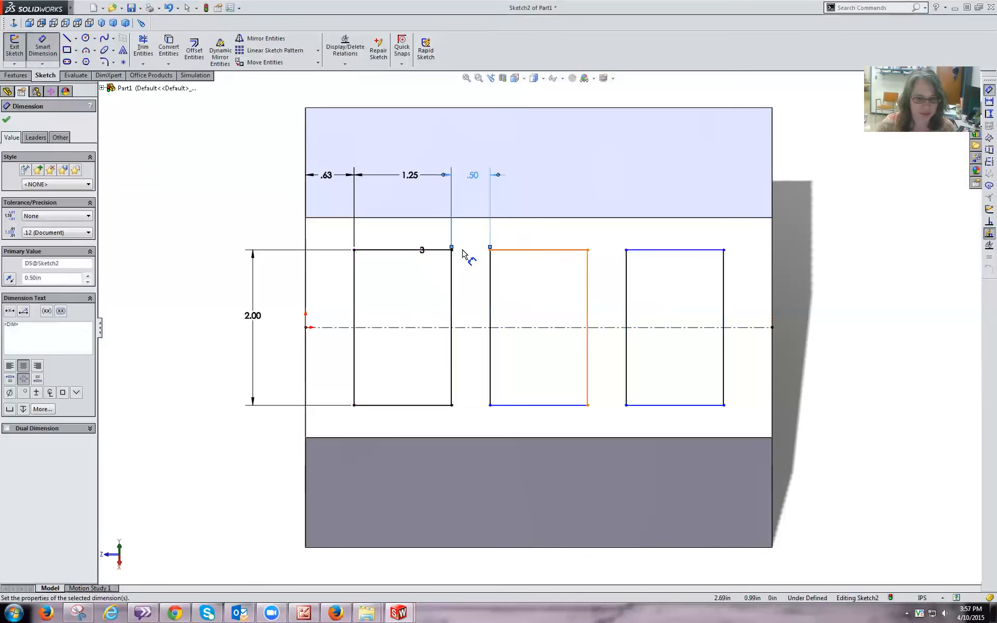
left_click(525, 250)
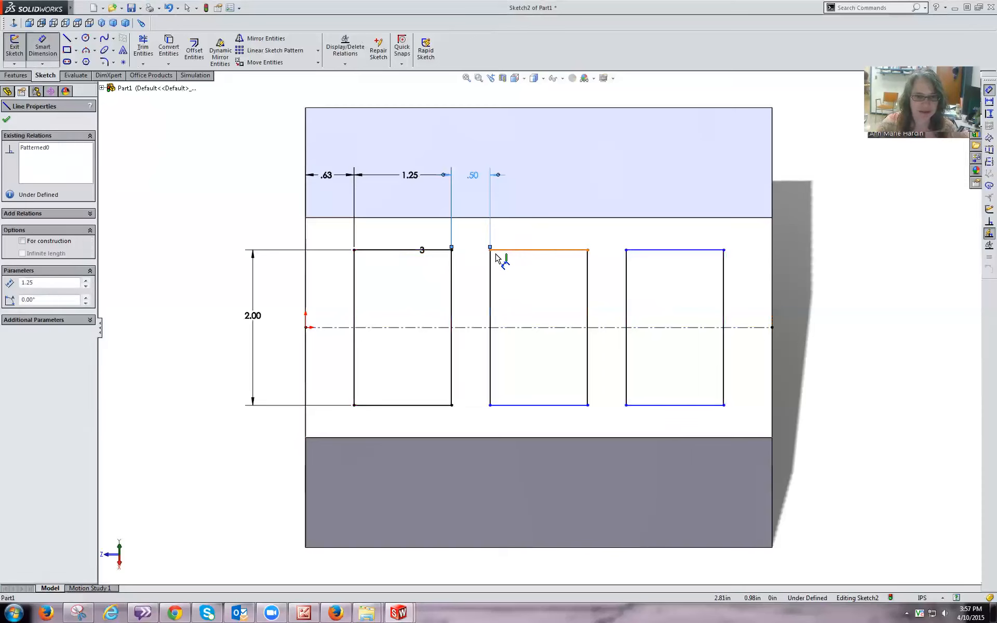
key("Escape")
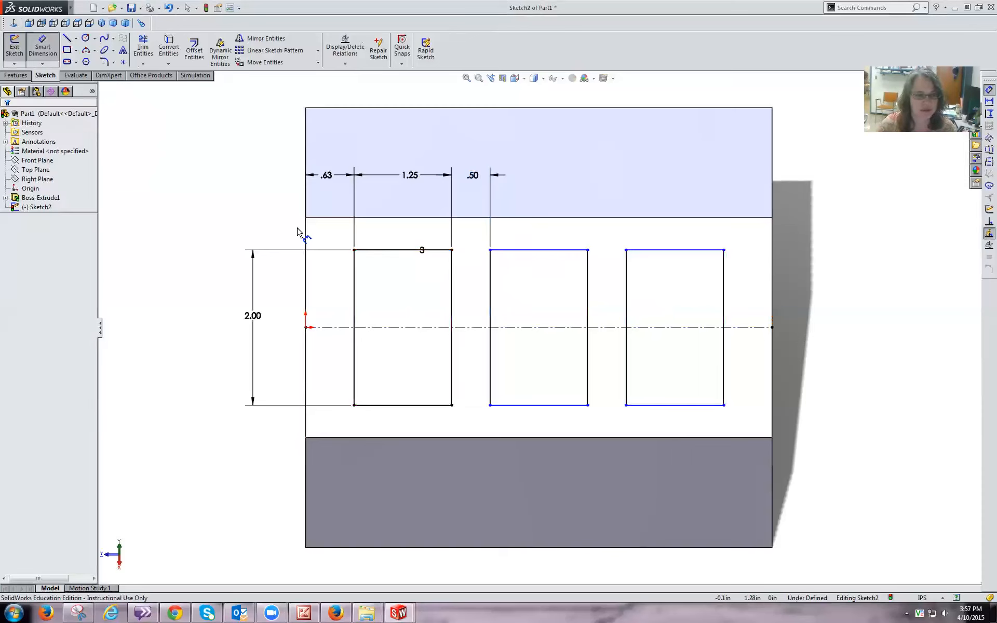
left_click(52, 57)
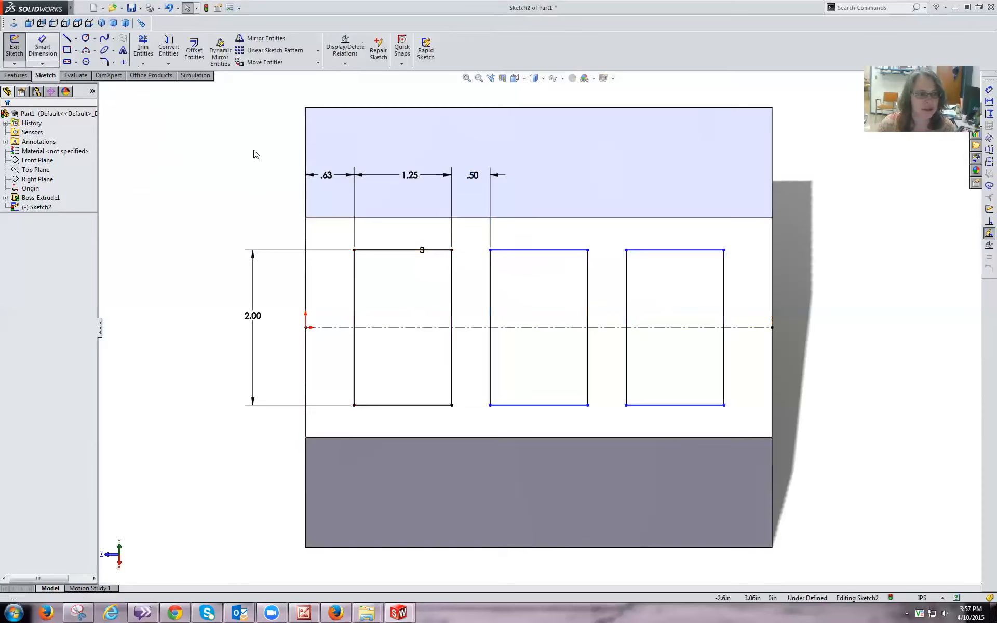
Make the upper sides of the first and second rectangles collinear.
left_click(533, 250)
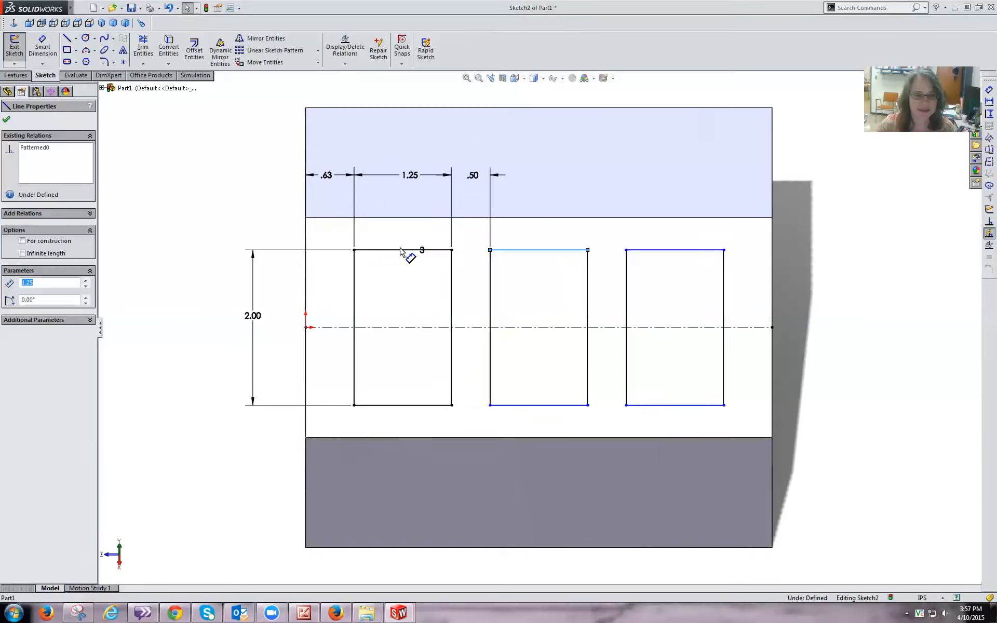
left_click(361, 256, "ctrl")
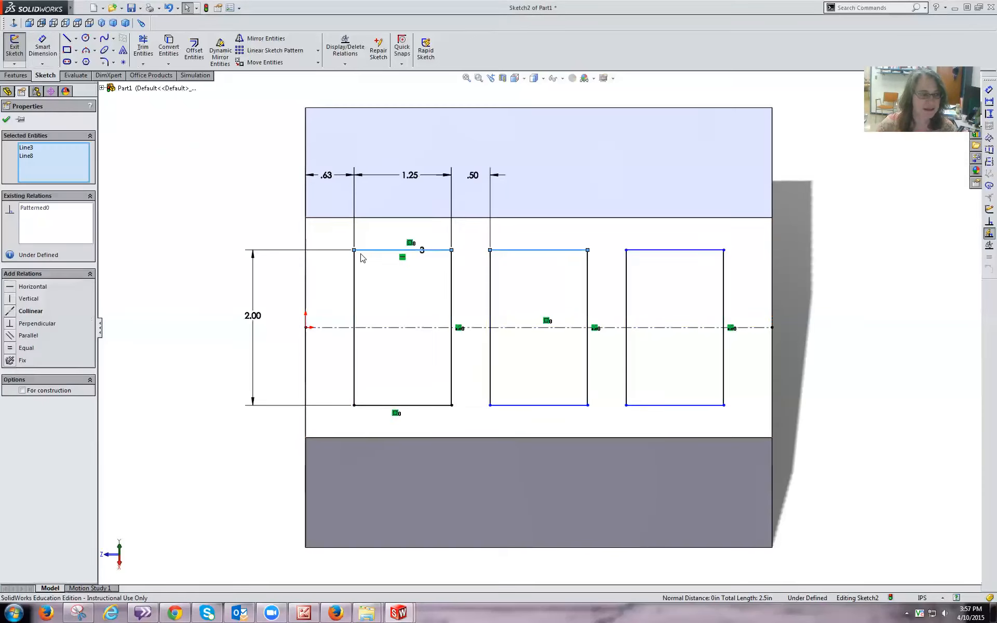
left_click(32, 311)
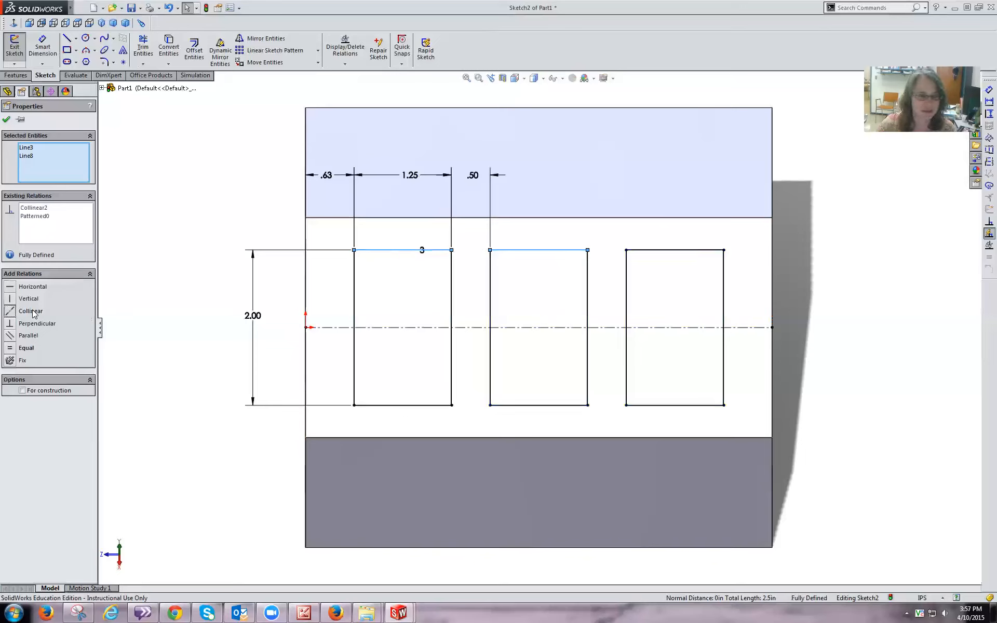
left_click(6, 120)
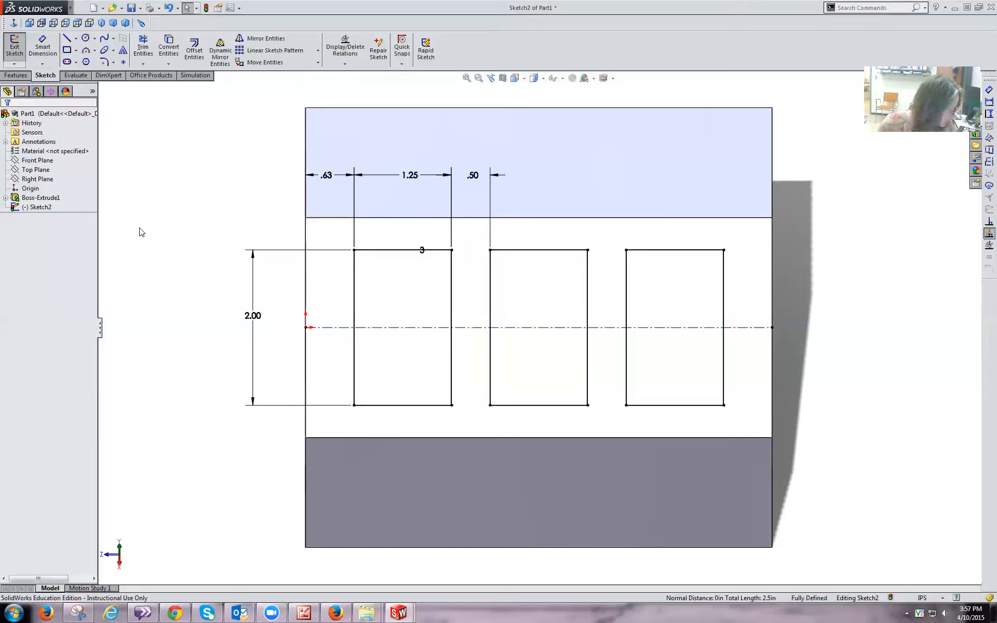
Cut the three rectangles into the sloped face as a blind extruded cut 0.50 in deep.
left_click(14, 76)
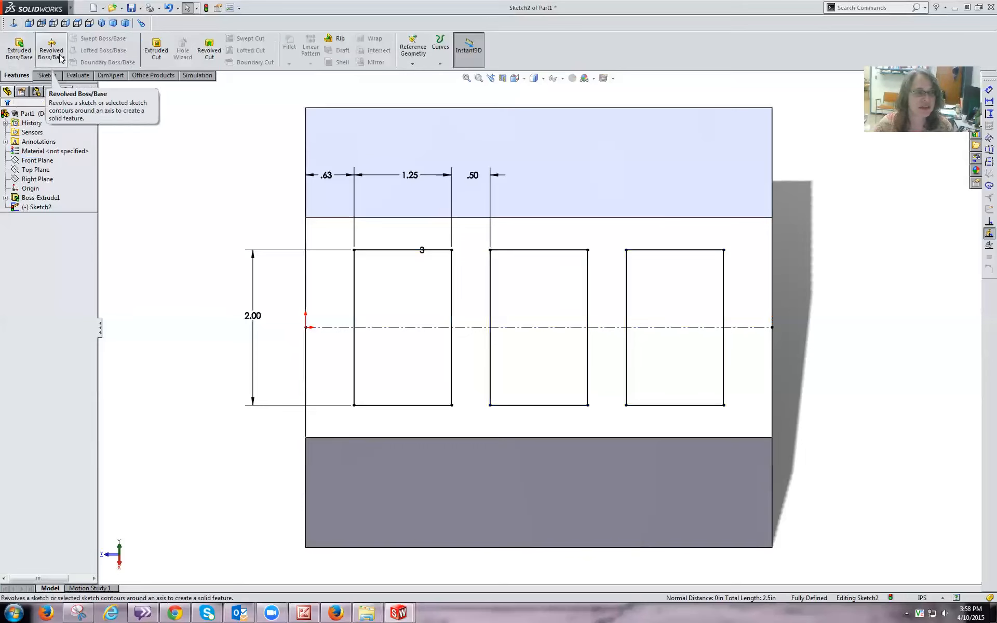
left_click(151, 54)
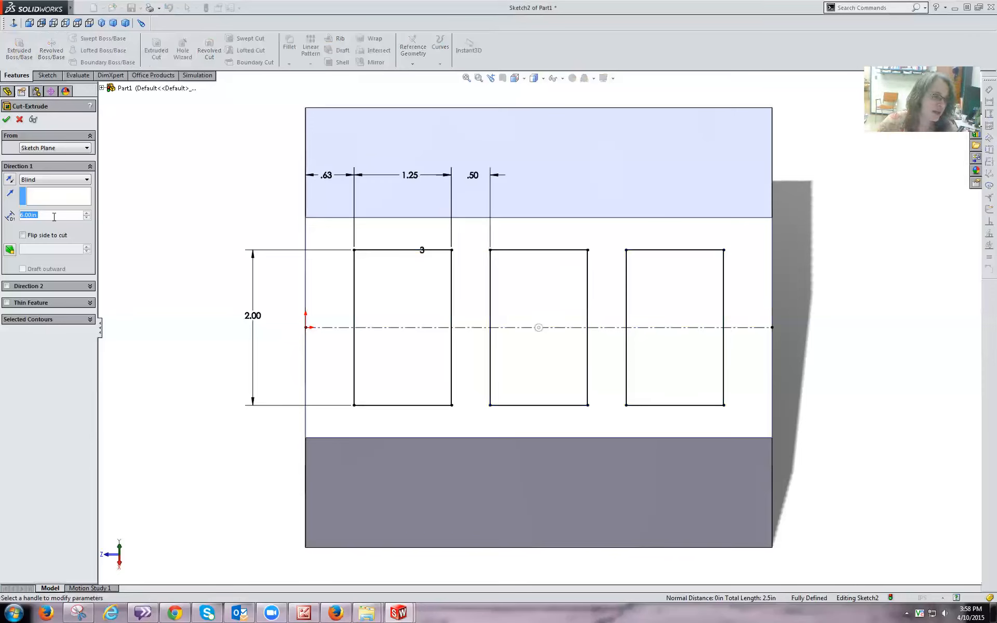
type("0.50")
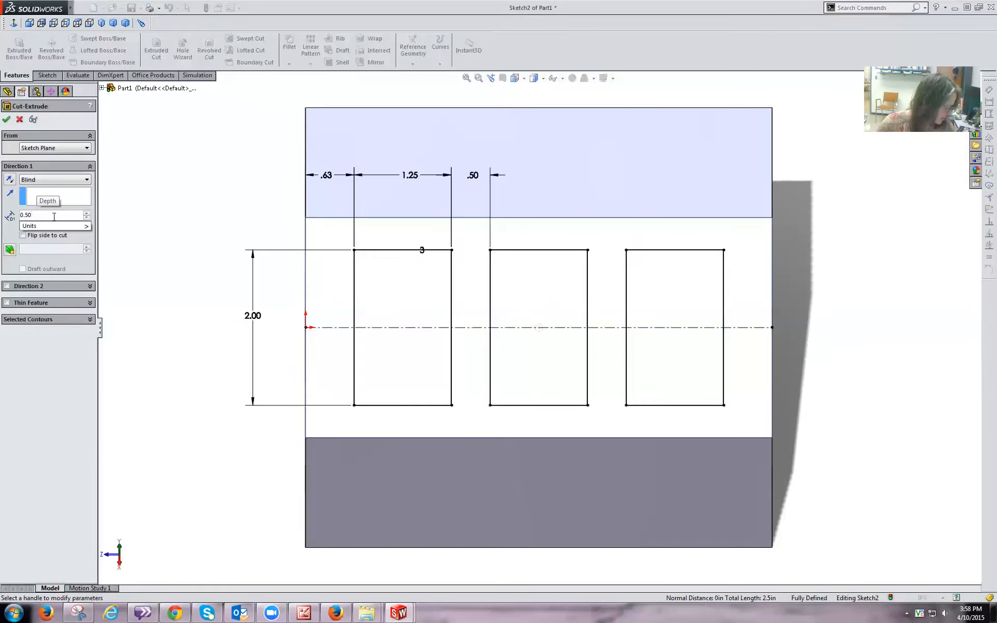
type("0")
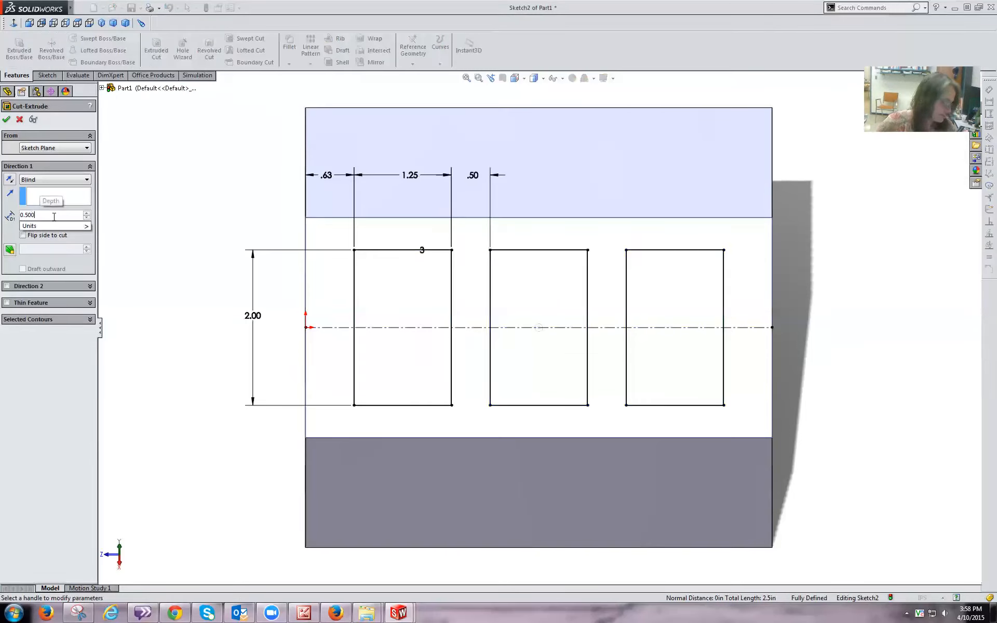
left_click(7, 121)
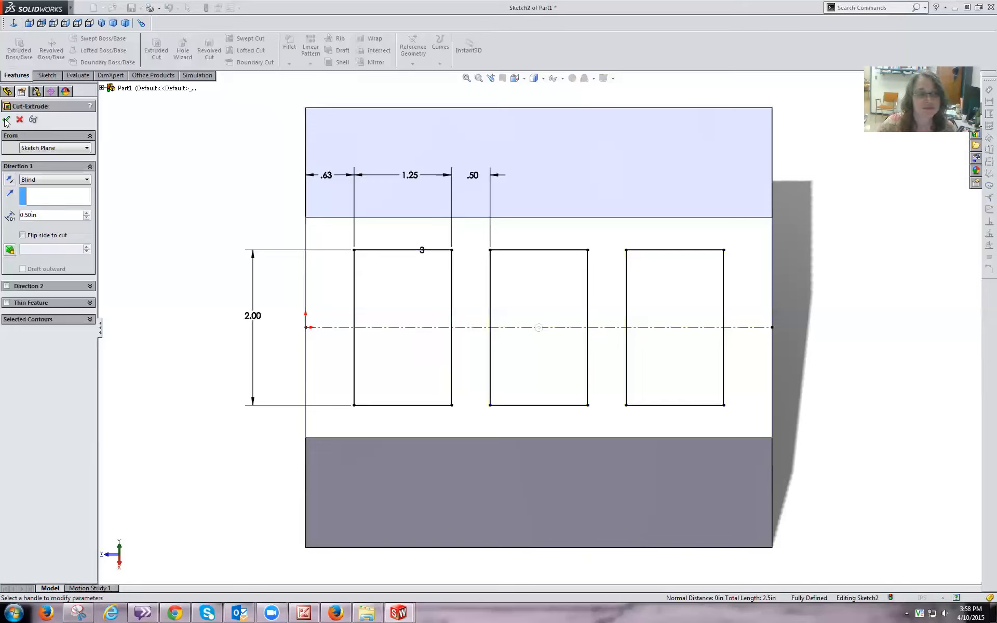
left_click(103, 89)
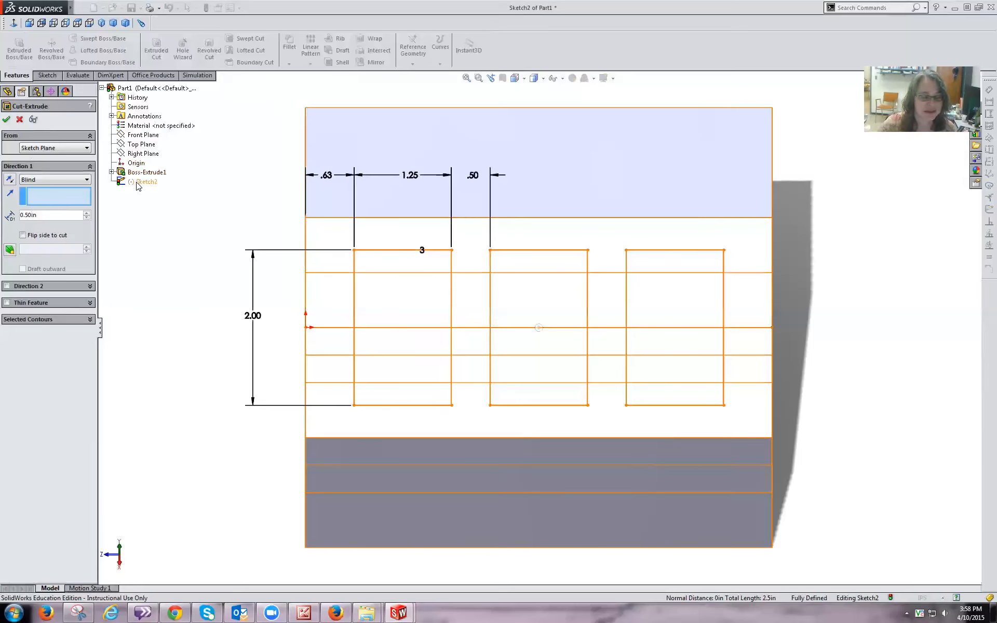
left_click(7, 121)
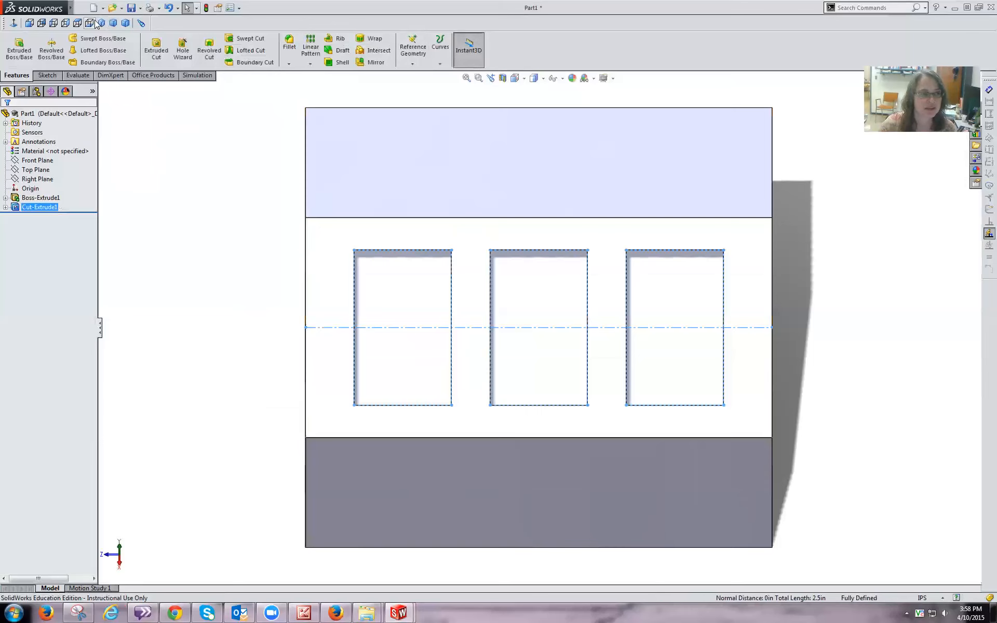
Reopen the sketch of the three-pocket cut for editing, viewed normal to the sloped face.
left_click(113, 23)
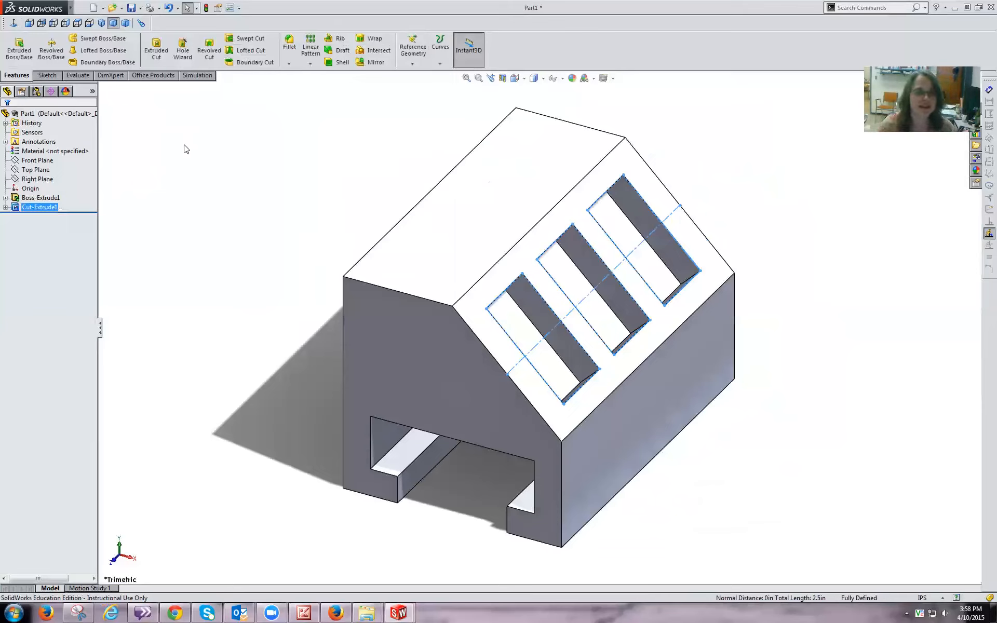
left_click(13, 23)
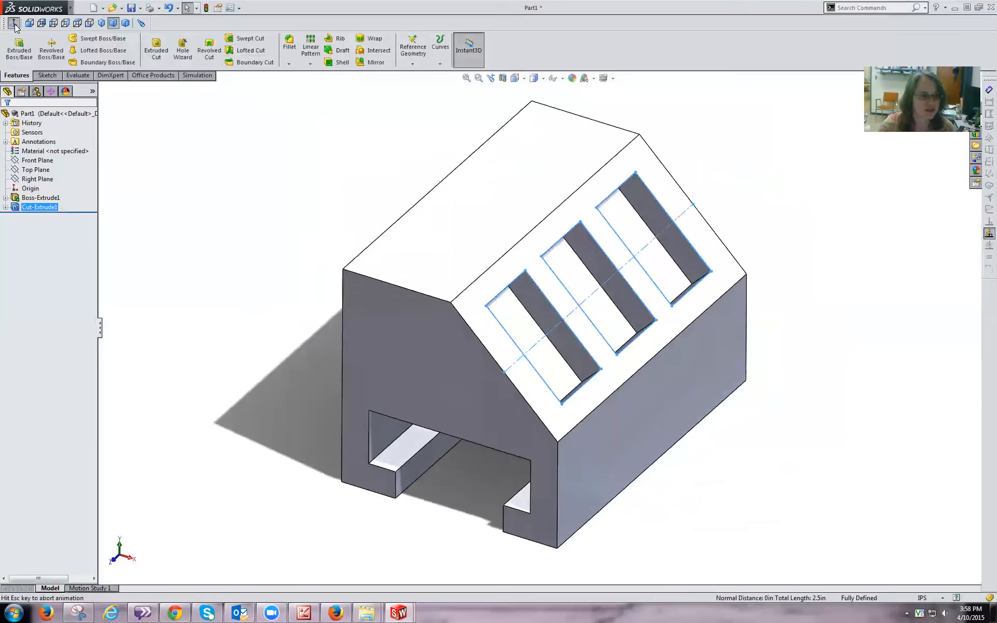
left_click(5, 208)
left_click(41, 215)
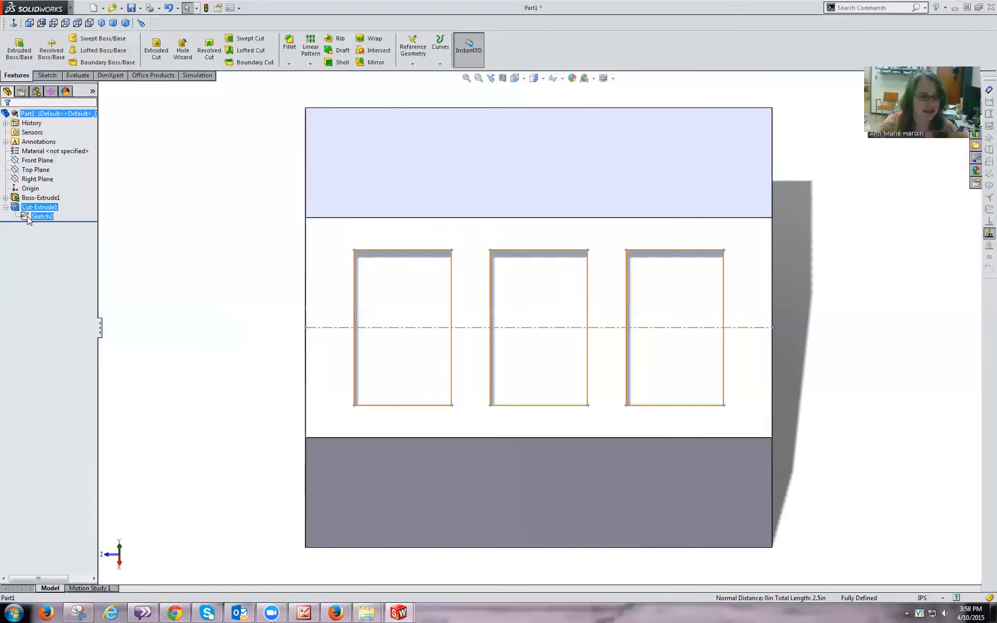
left_click(35, 189)
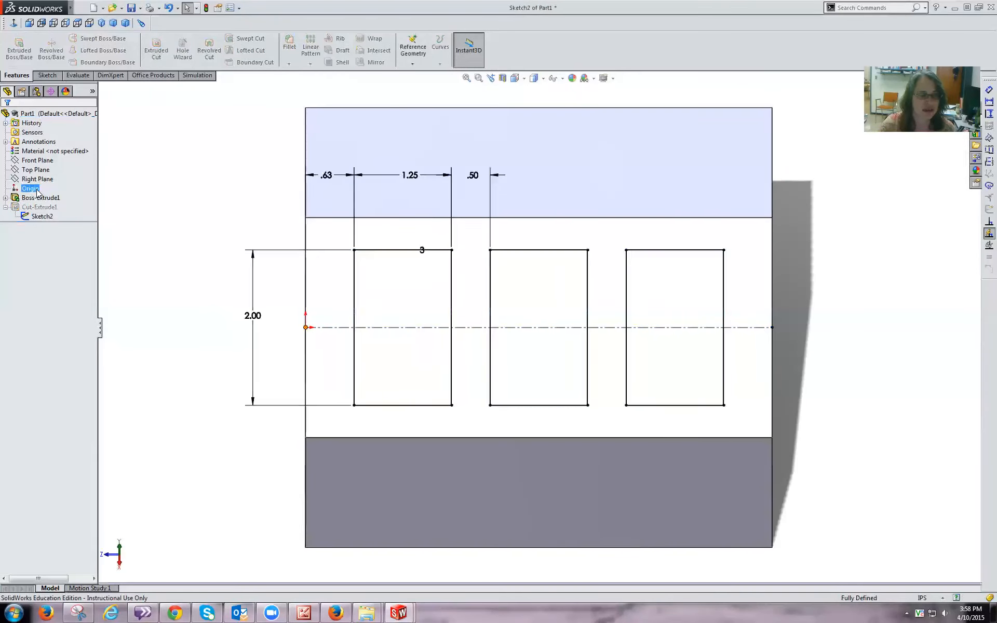
Fillet all twelve corners of the three sketched rectangles with a 0.08 in radius and exit the sketch.
left_click(47, 76)
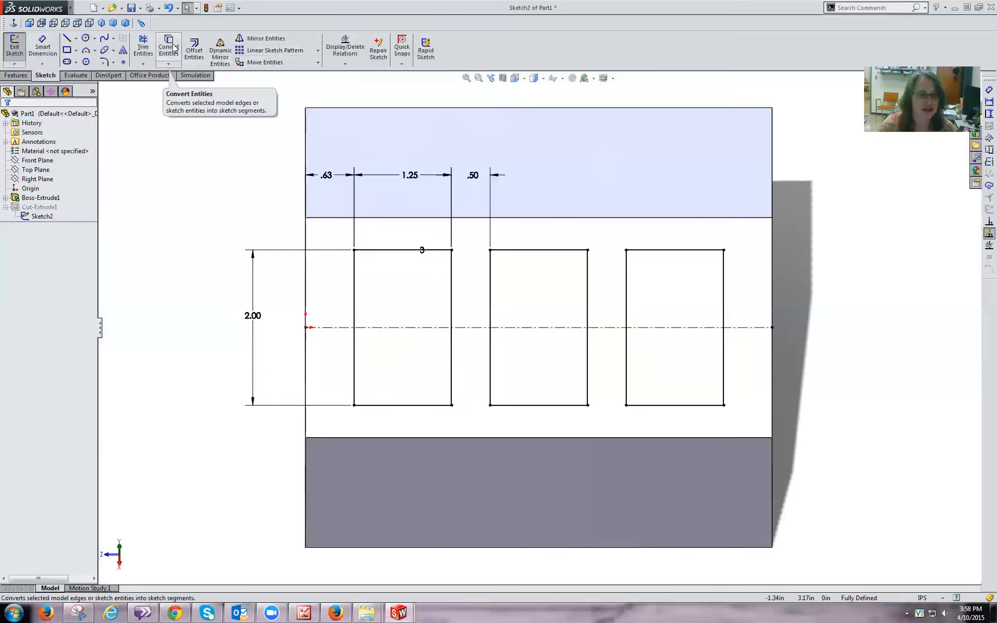
left_click(102, 63)
left_click(355, 252)
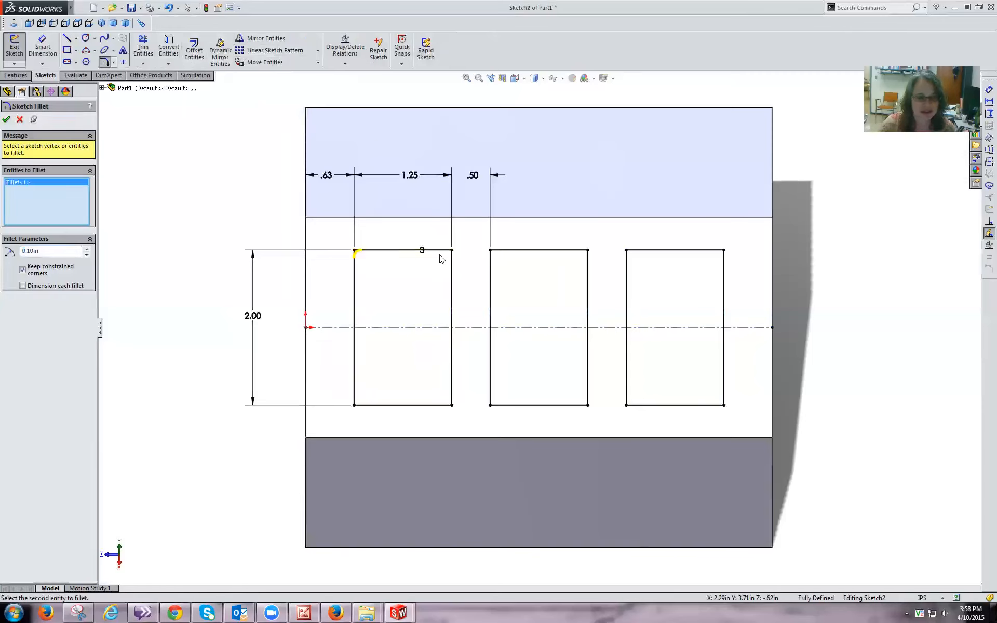
left_click(452, 251)
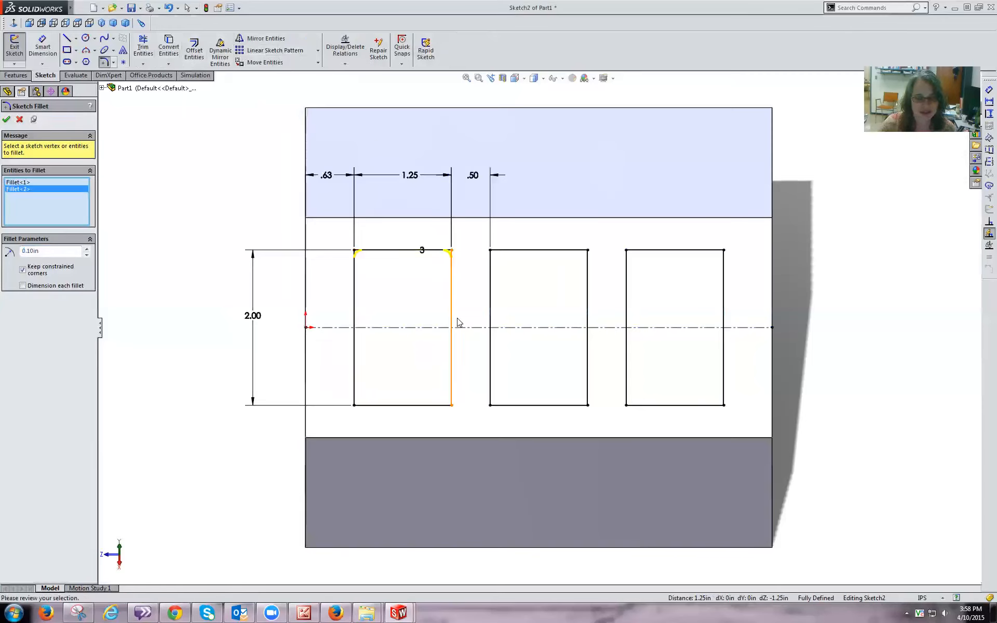
left_click(451, 406)
left_click(355, 405)
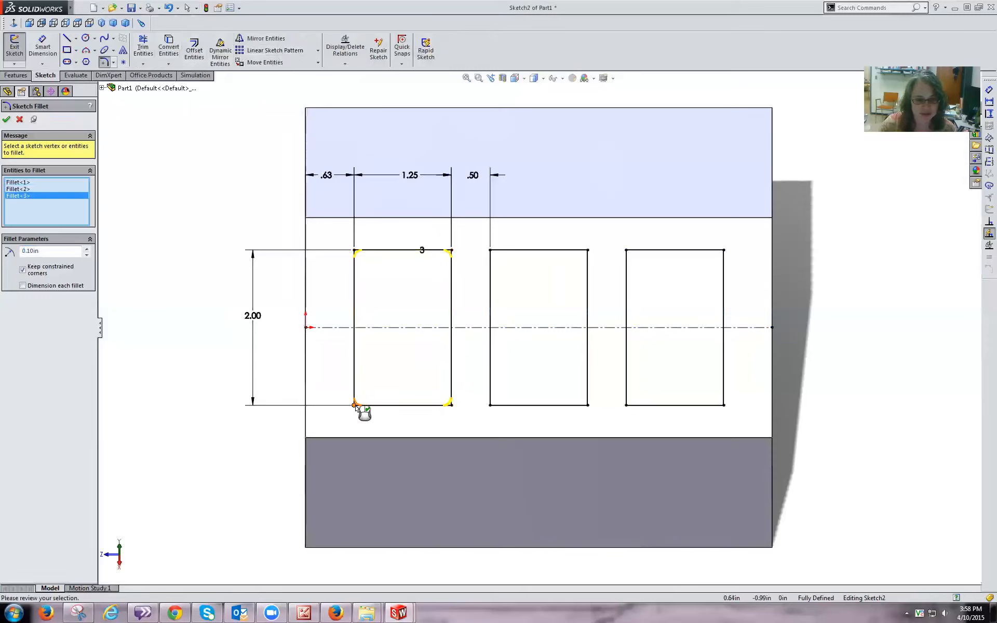
left_click(491, 406)
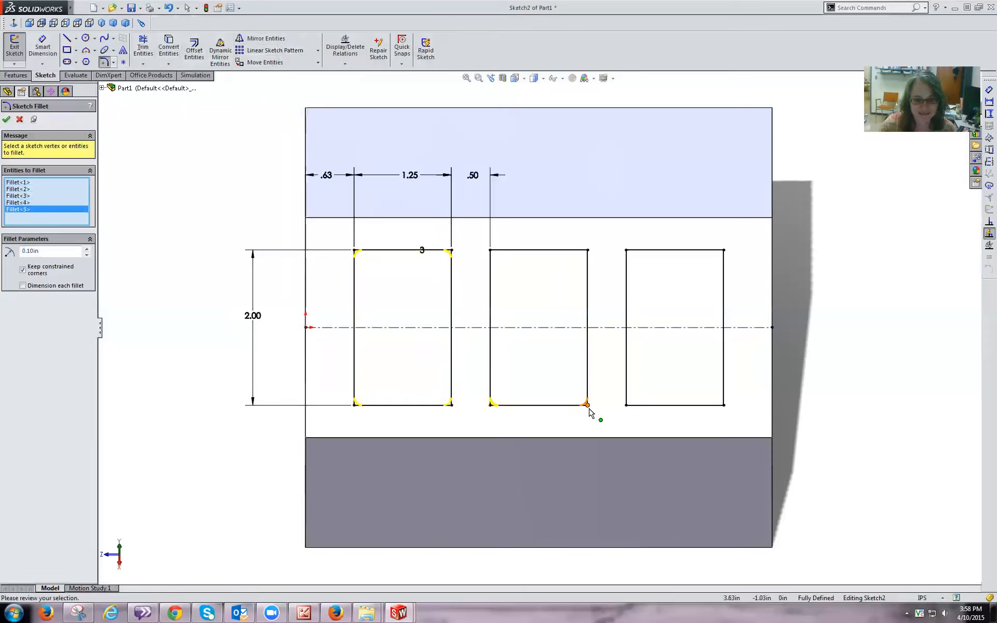
left_click(588, 405)
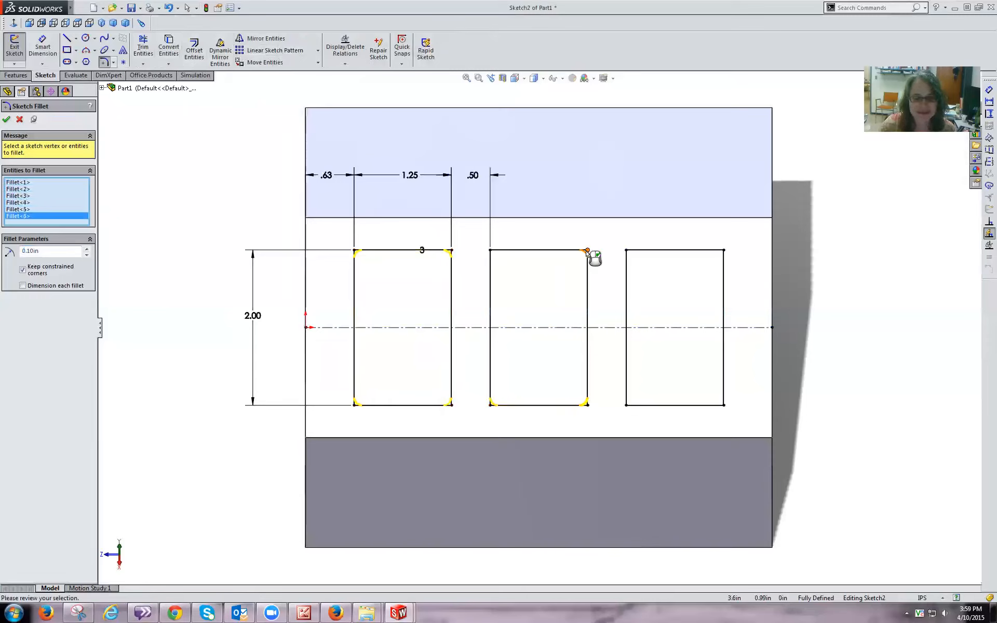
left_click(587, 251)
left_click(490, 250)
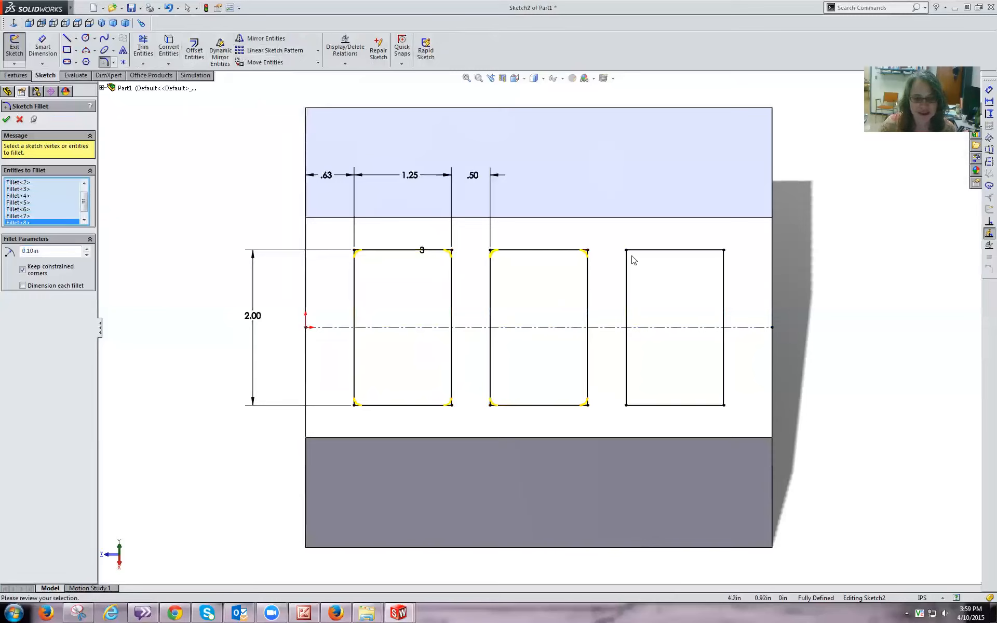
left_click(626, 250)
left_click(723, 250)
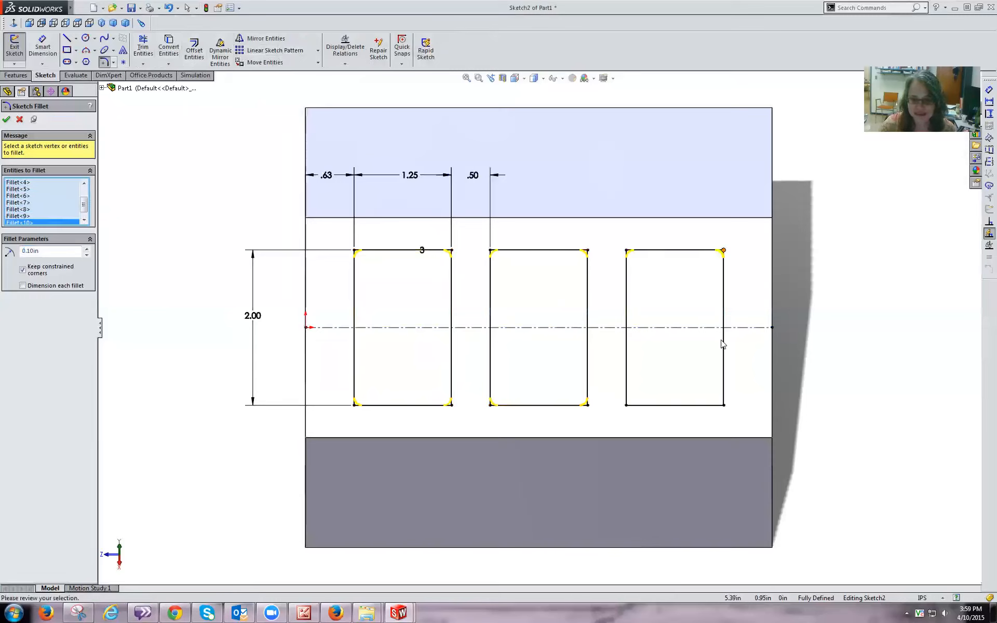
left_click(724, 405)
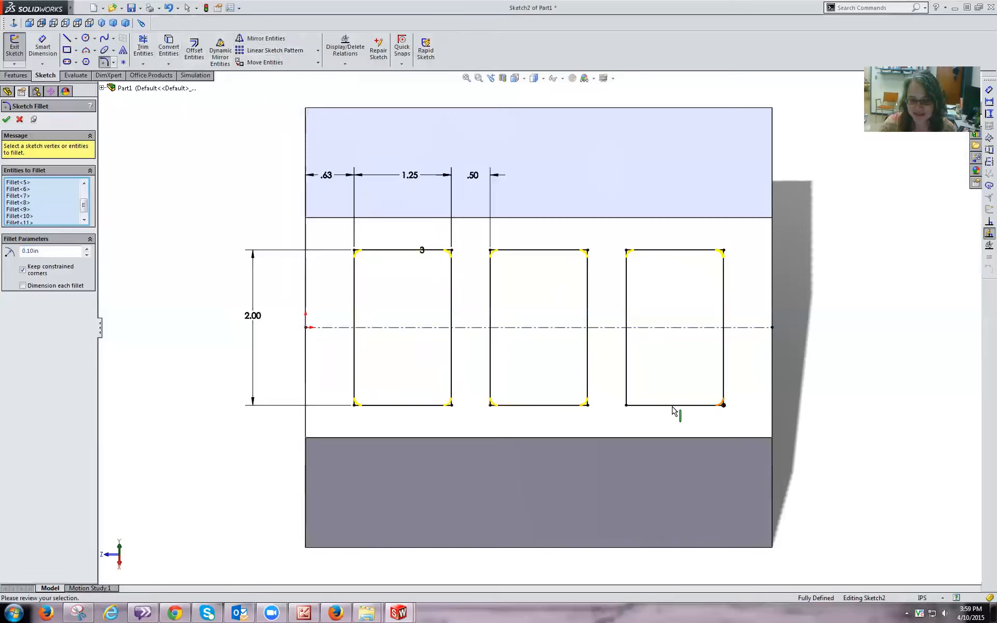
left_click(627, 405)
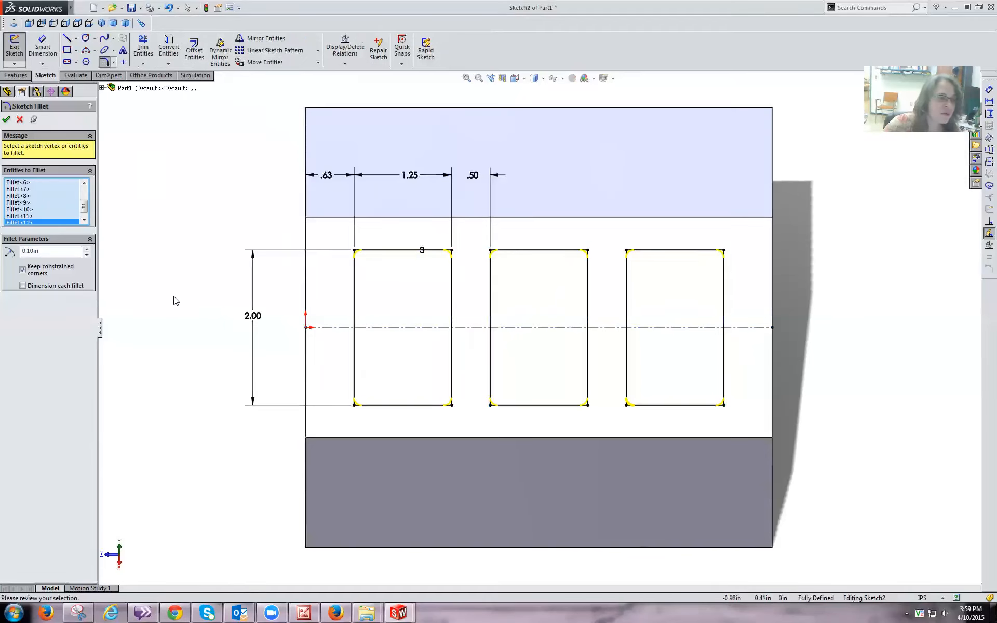
left_click(51, 252)
left_click_drag(27, 253, 21, 253)
type(".080")
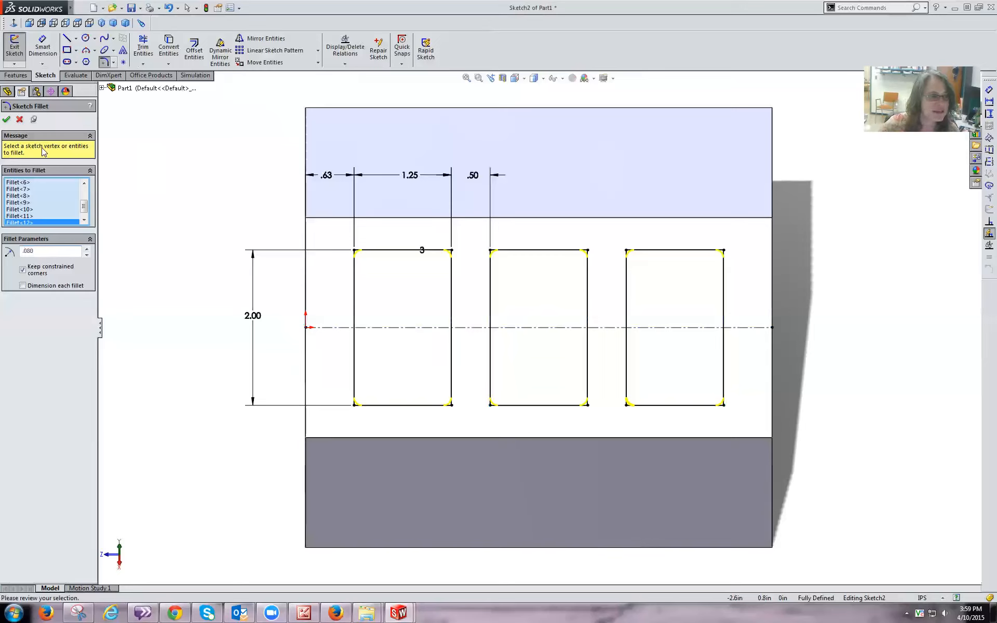
left_click(4, 122)
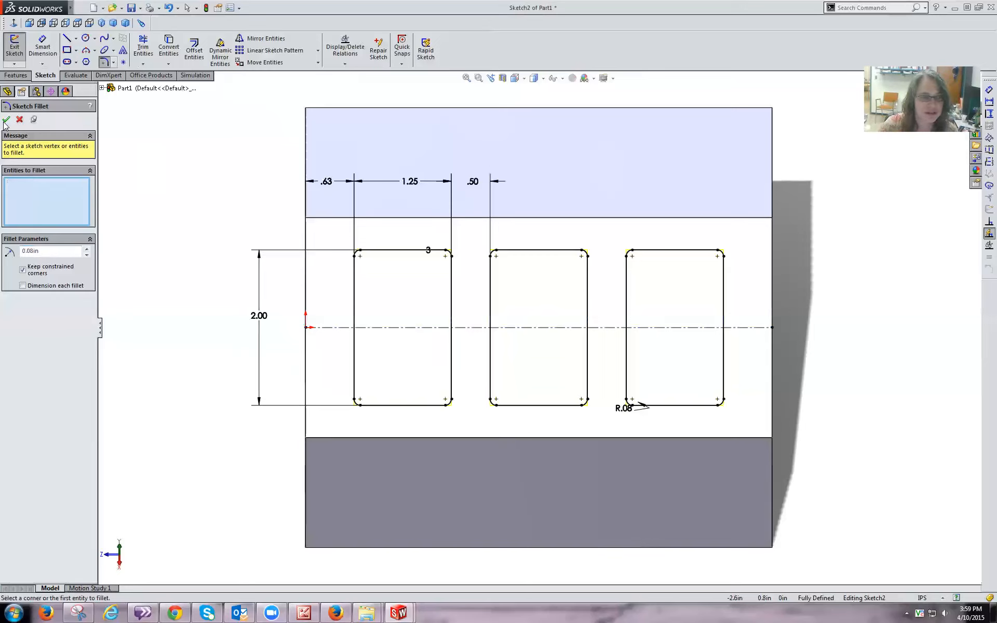
left_click(6, 121)
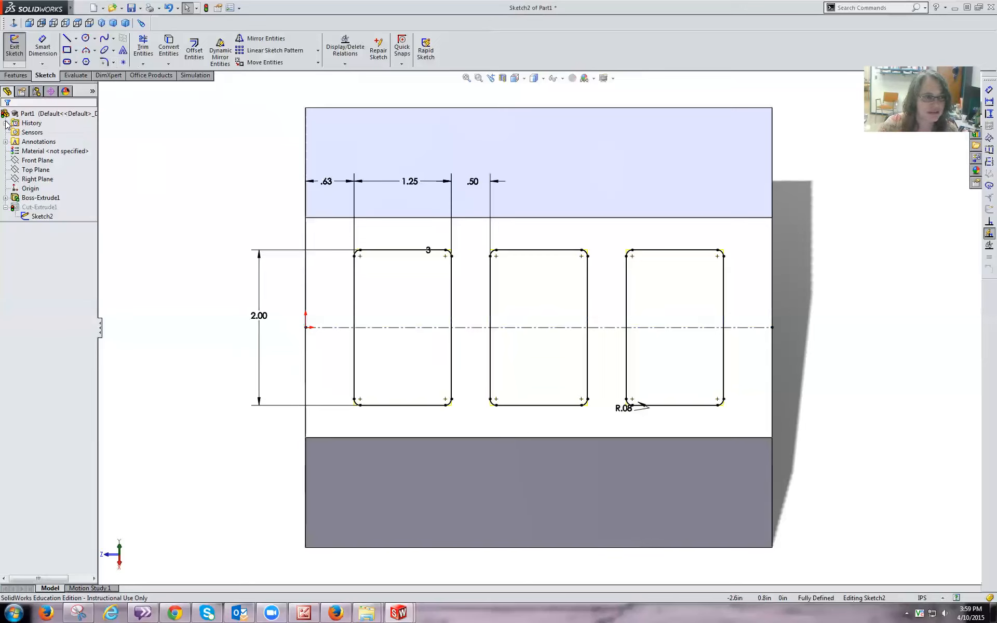
left_click(16, 52)
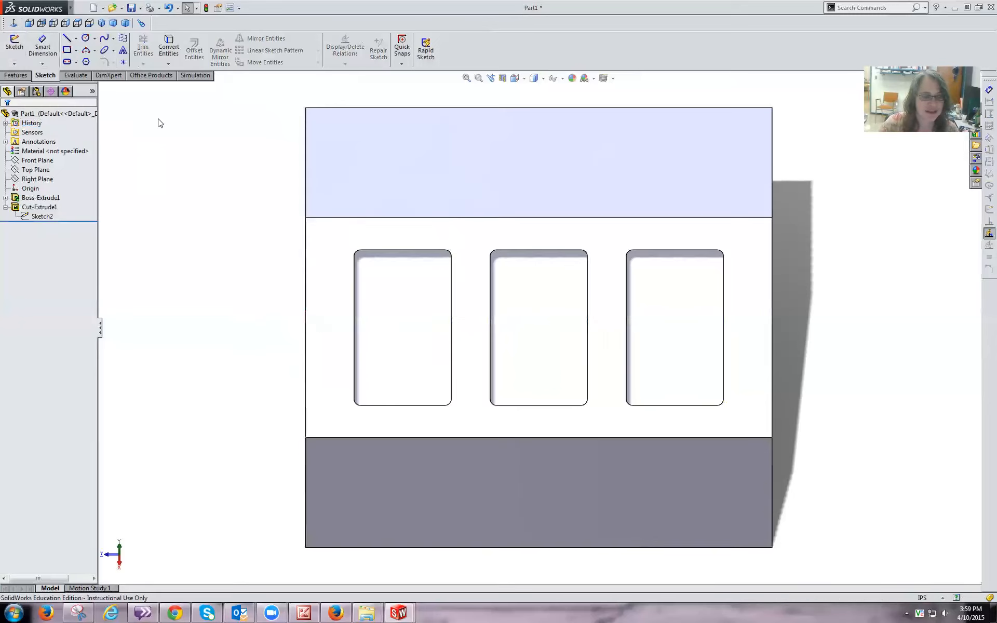
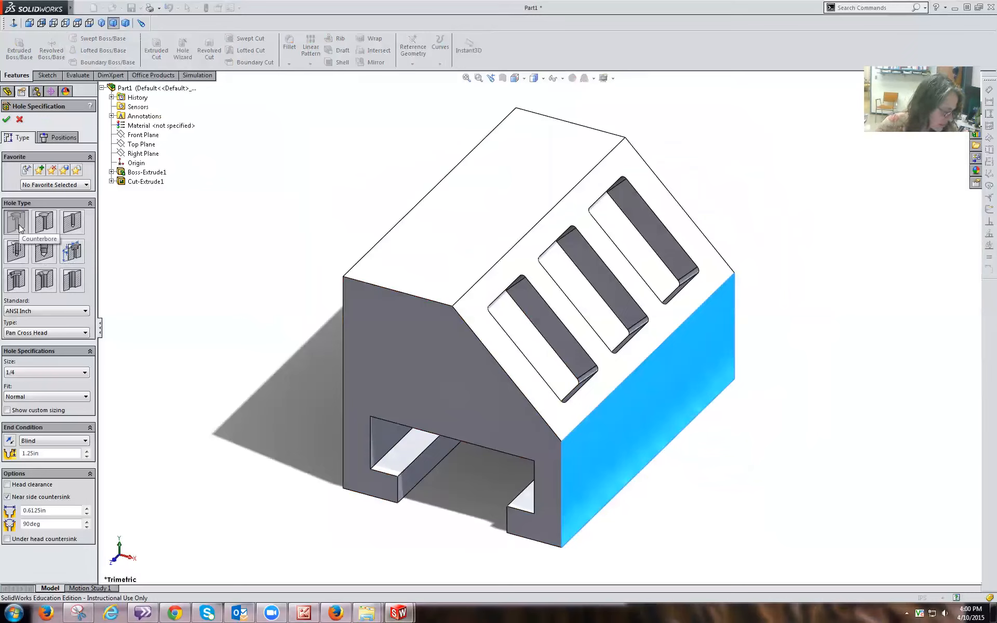
Set the counterbore hole's standard to ANSI Inch and its type to Binding Head Screw.
left_click(86, 311)
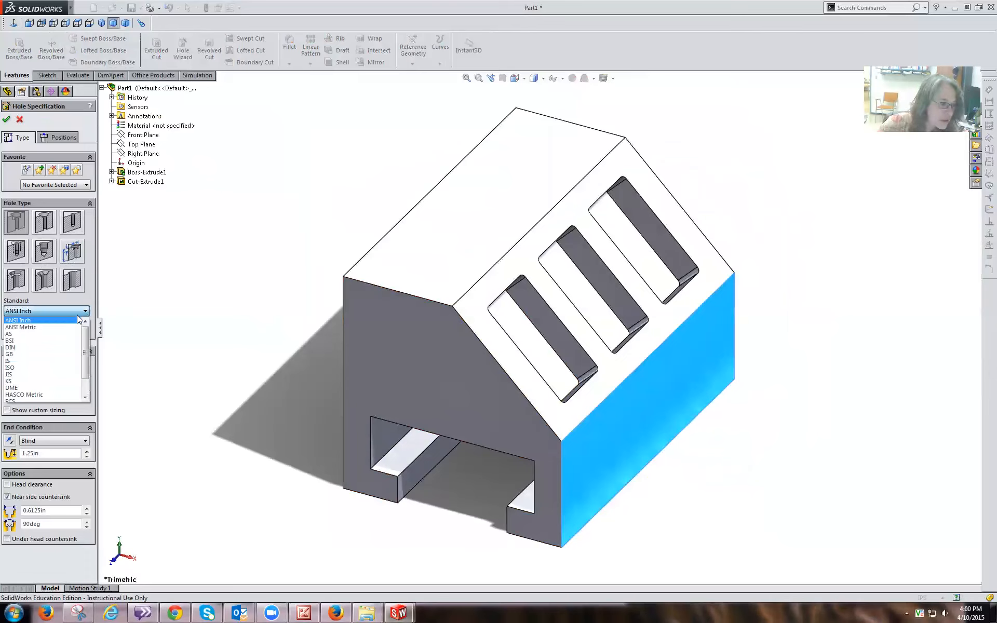
left_click(77, 318)
left_click(77, 332)
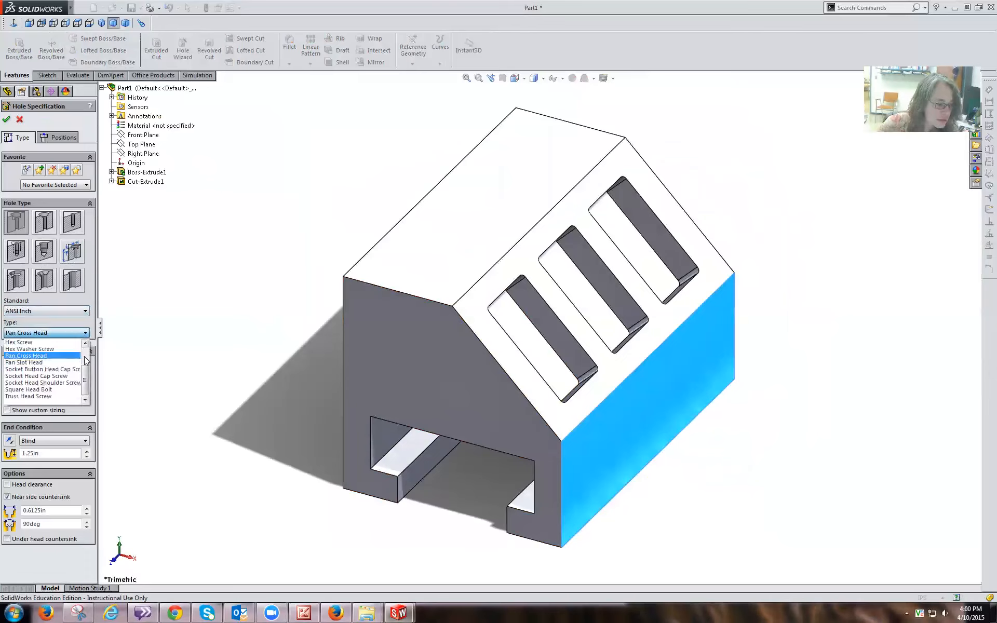
left_click_drag(86, 368, 86, 348)
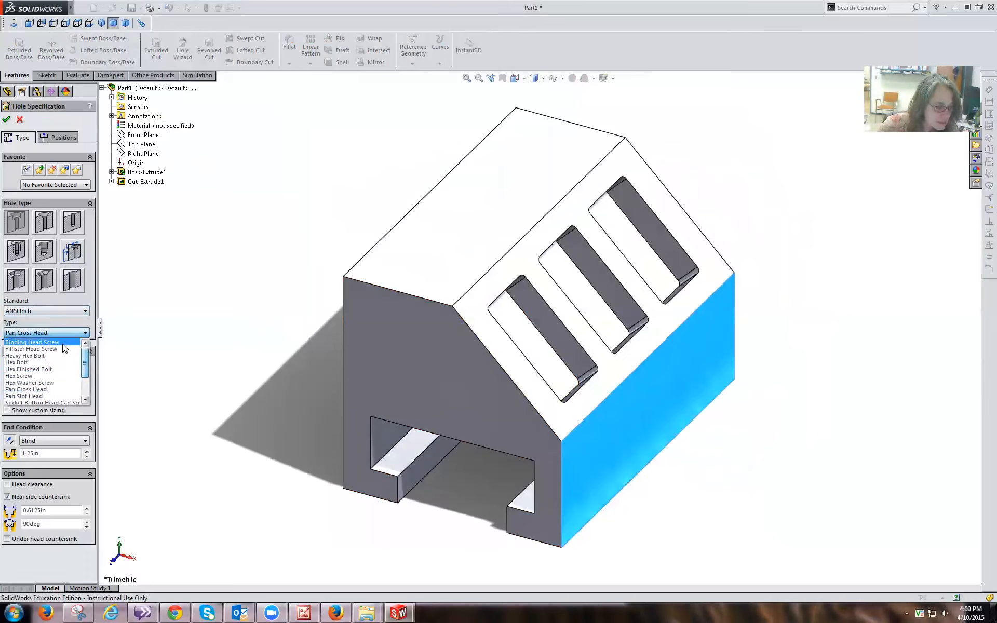
left_click(62, 343)
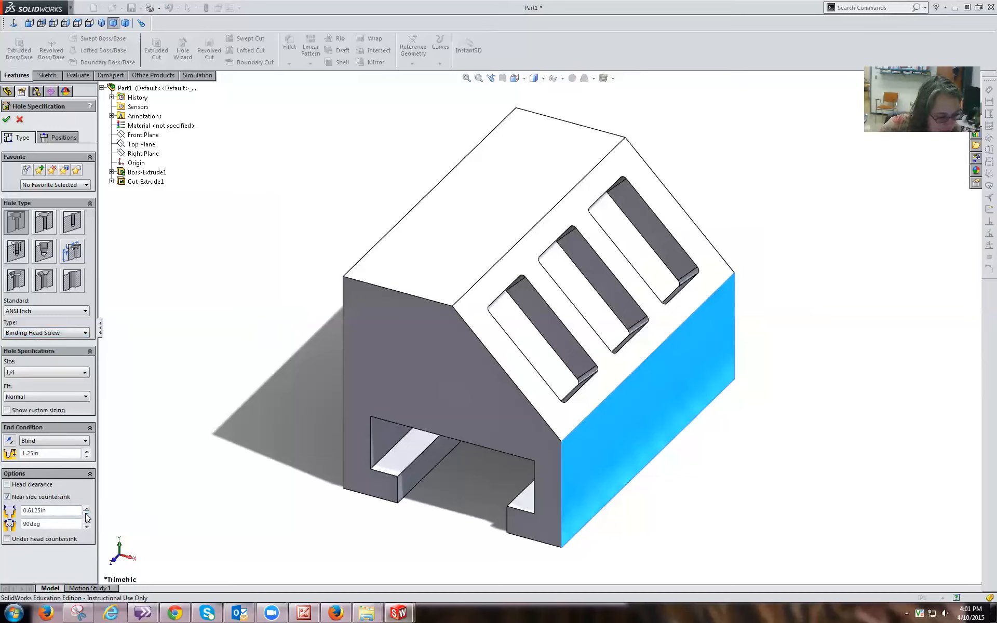
Enable the under head countersink and disable the near side countersink, leaving head clearance off.
left_click(32, 539)
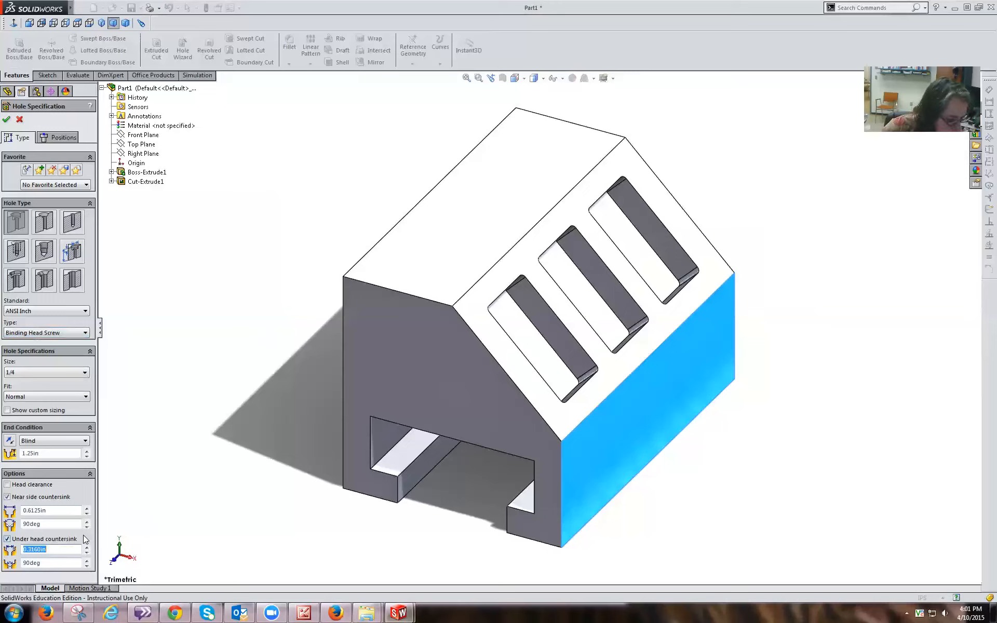
left_click(40, 485)
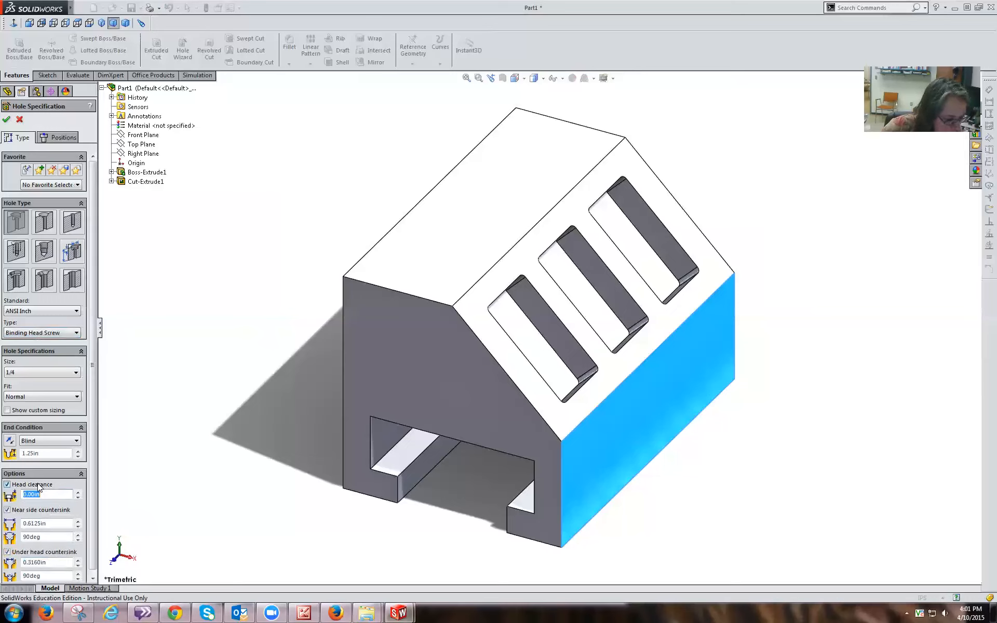
left_click(38, 484)
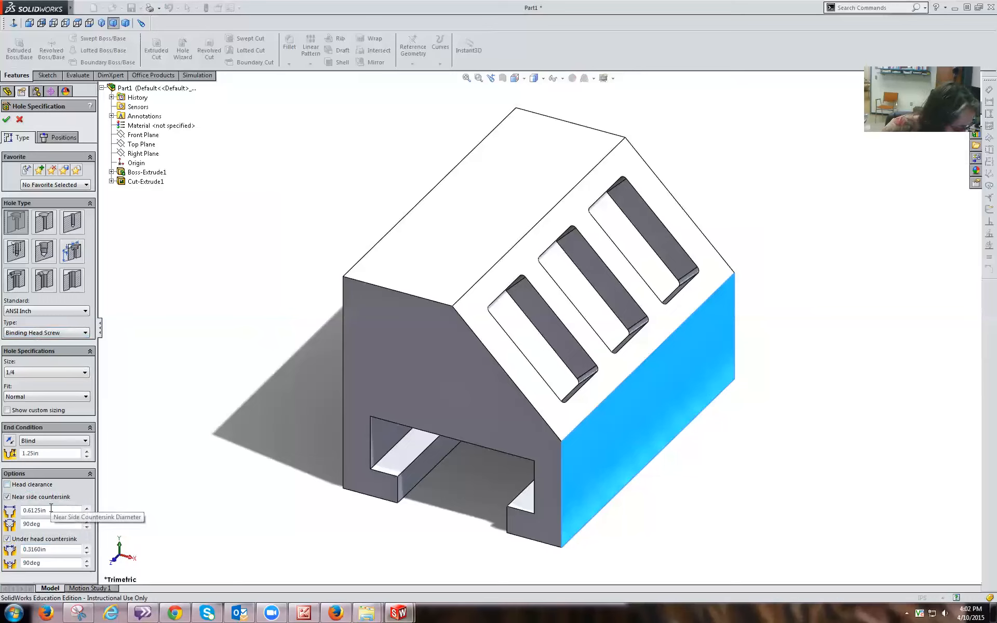
left_click(25, 498)
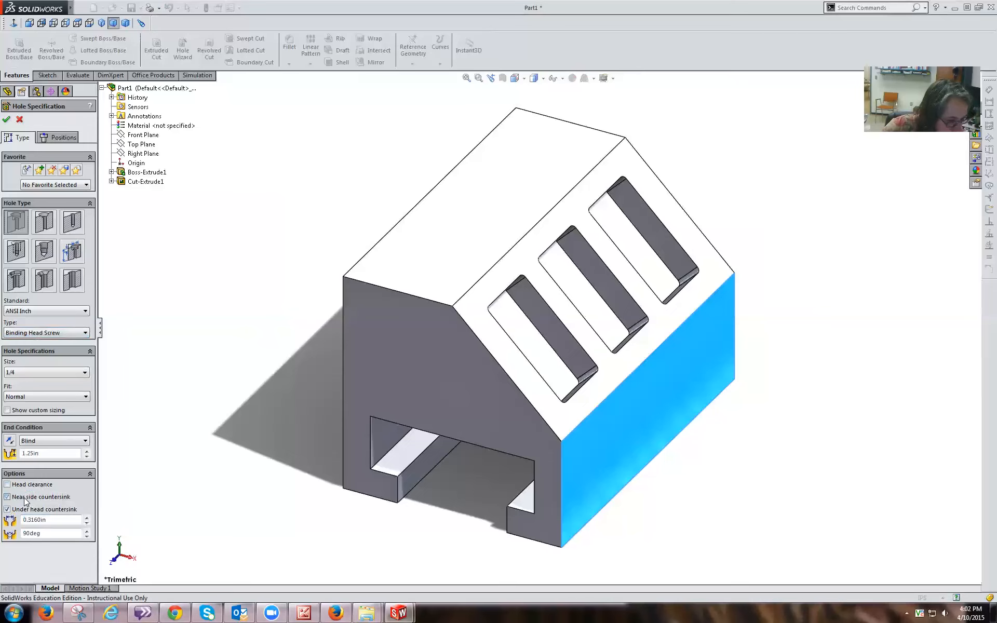
Enable custom sizing for the counterbore hole and set its through hole diameter to 0.625 in.
left_click(27, 410)
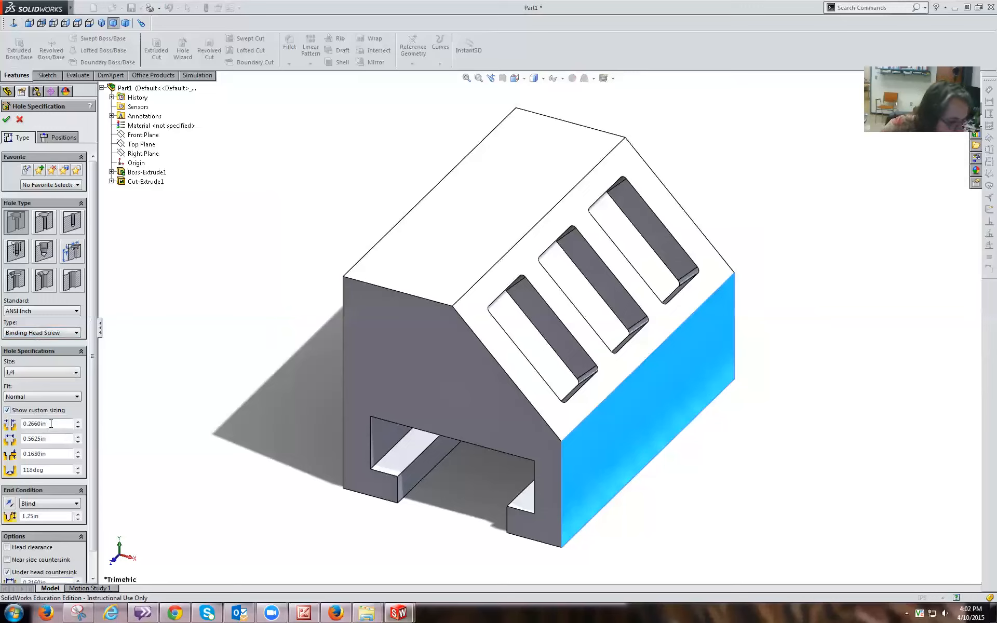
left_click_drag(43, 424, 29, 424)
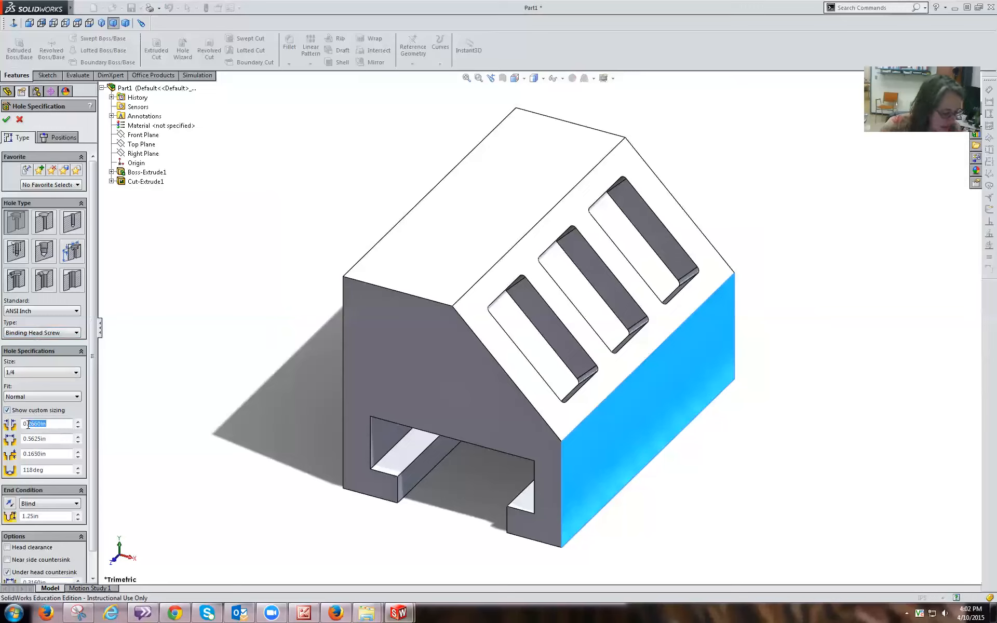
type(".625")
key("BackSpace")
key("BackSpace")
key("BackSpace")
key("BackSpace")
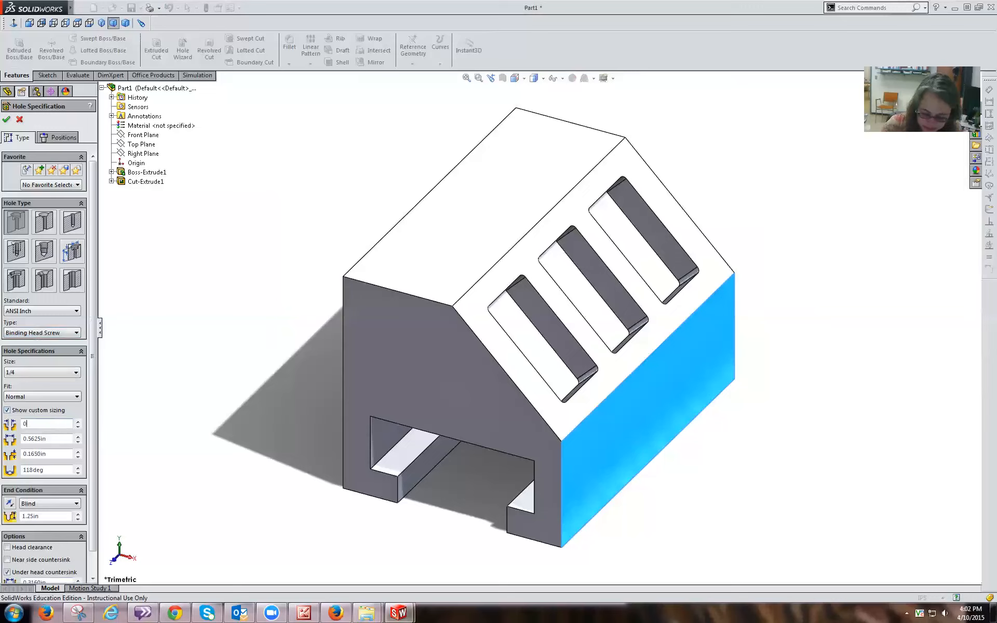
type("625")
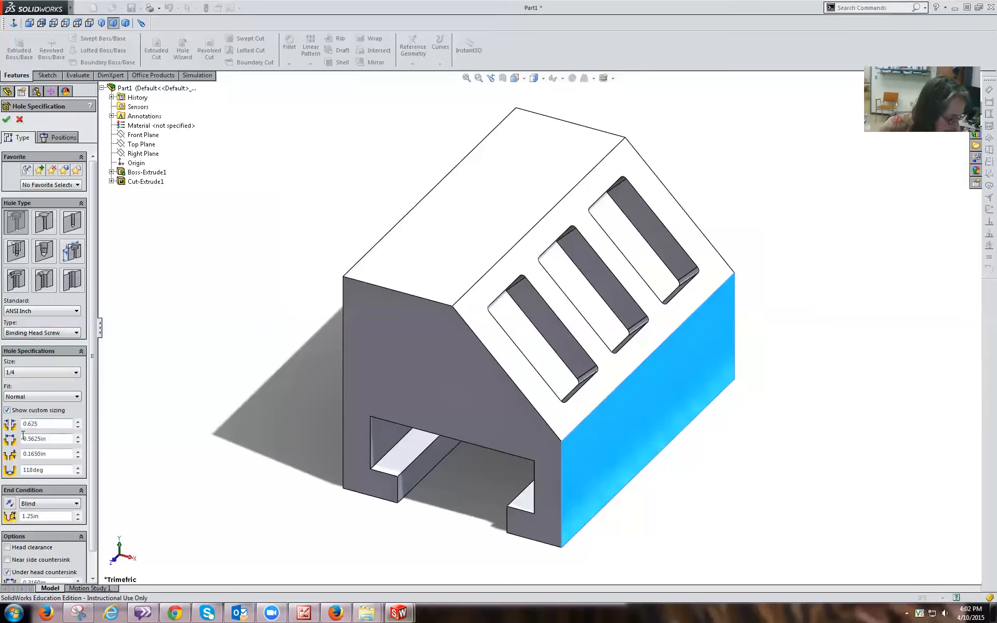
Set the counterbore diameter to 0.875 in and the counterbore depth to 0.250 in.
left_click(49, 440)
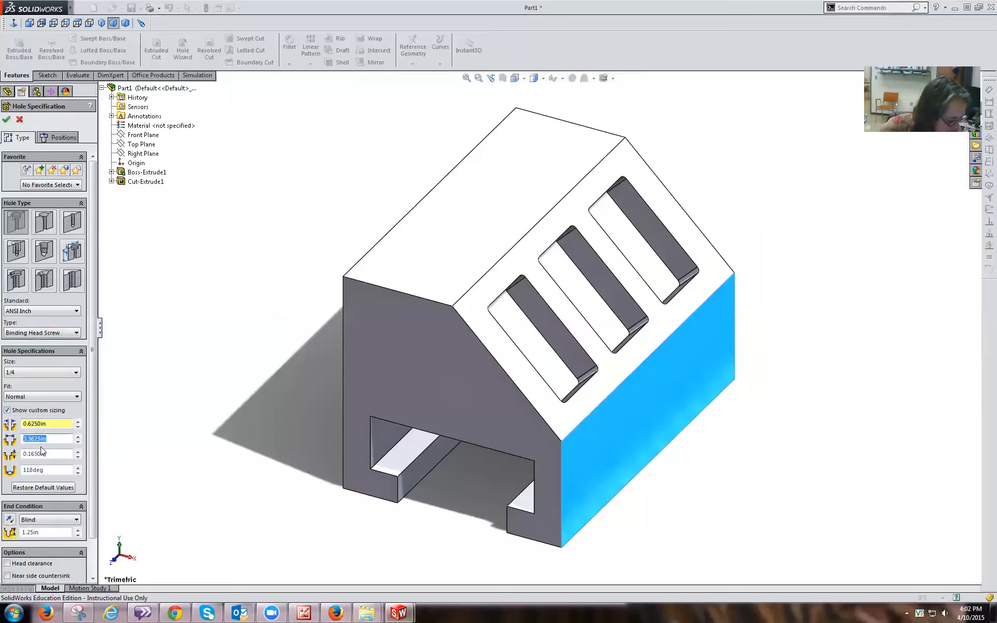
type(".875")
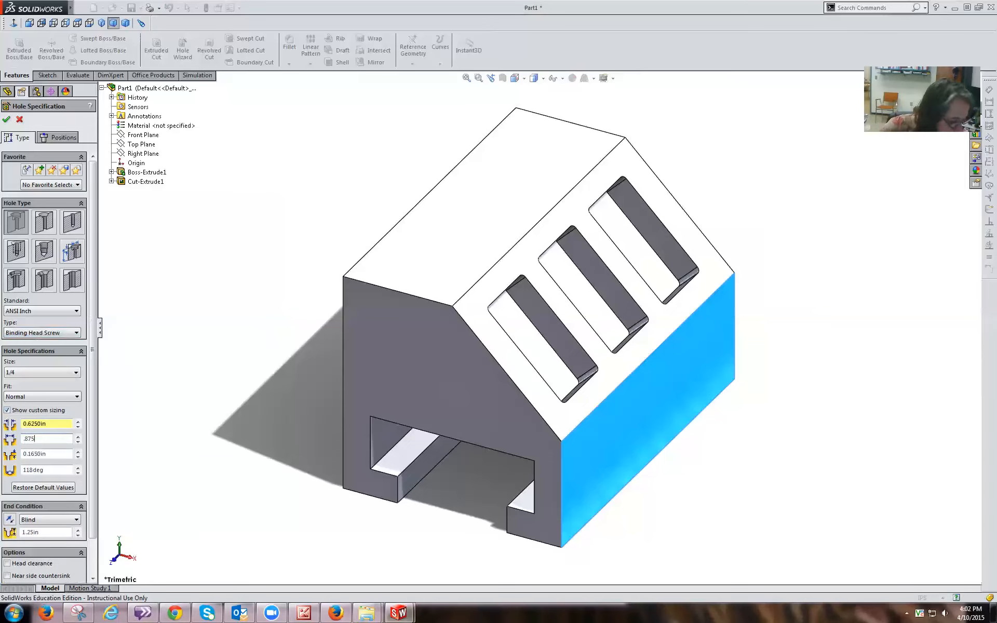
left_click(34, 455)
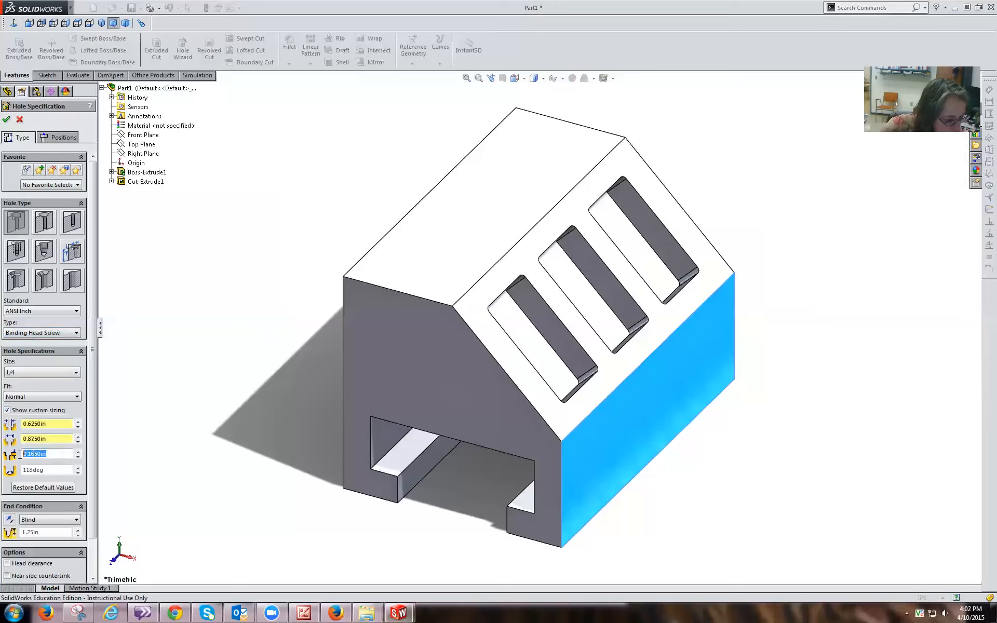
type(".250")
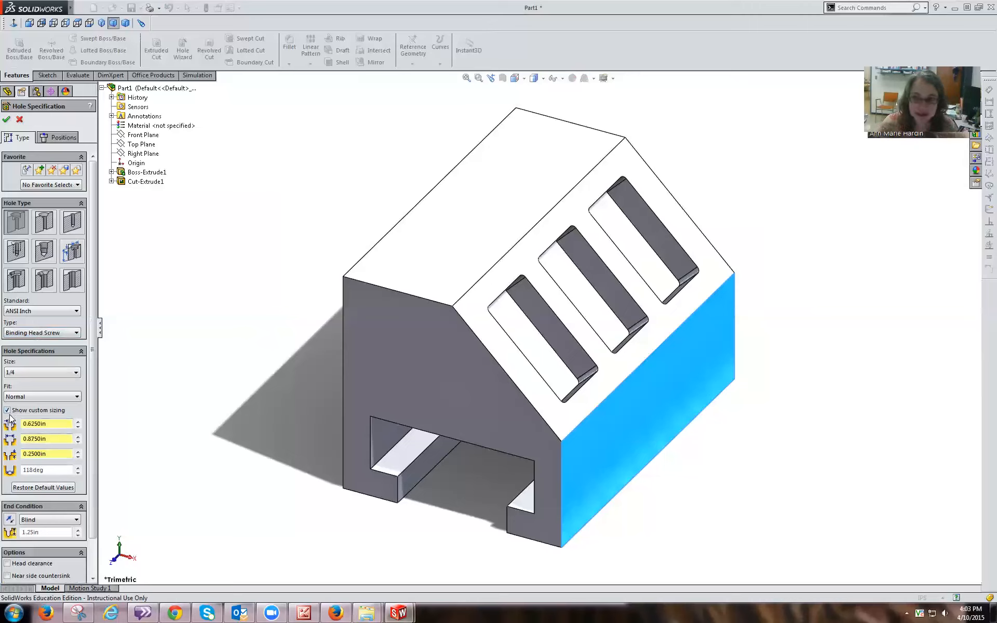
Disable the under head countersink in the counterbore hole's options.
left_click(64, 136)
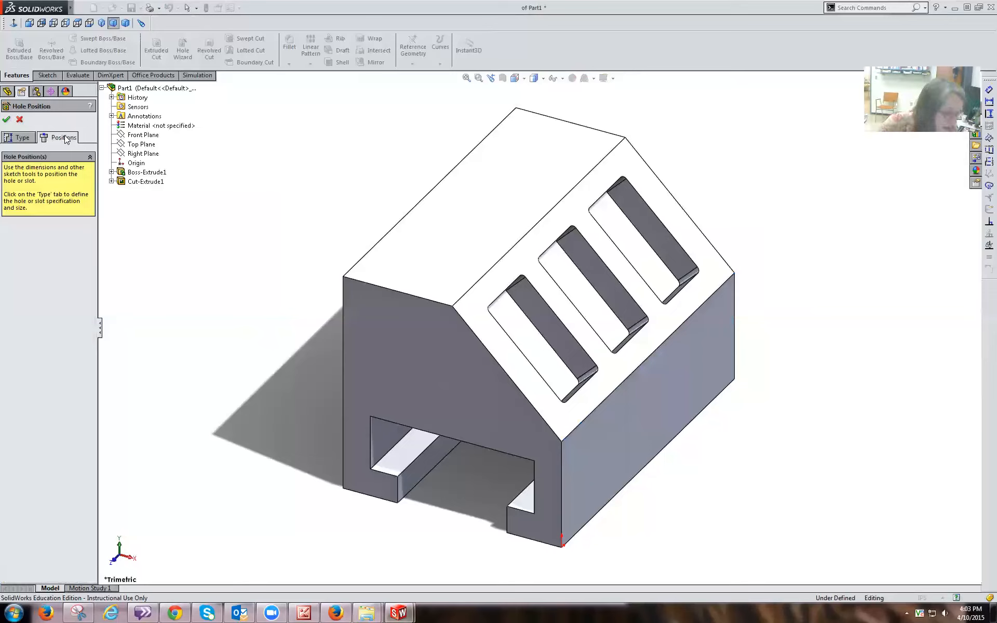
left_click(13, 137)
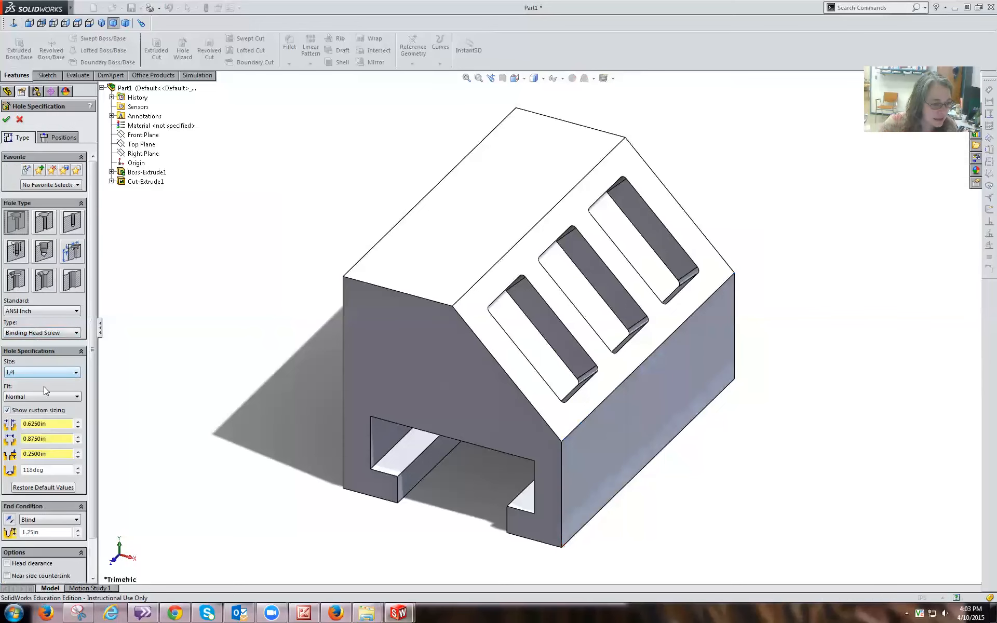
scroll(80, 431, "down", 2)
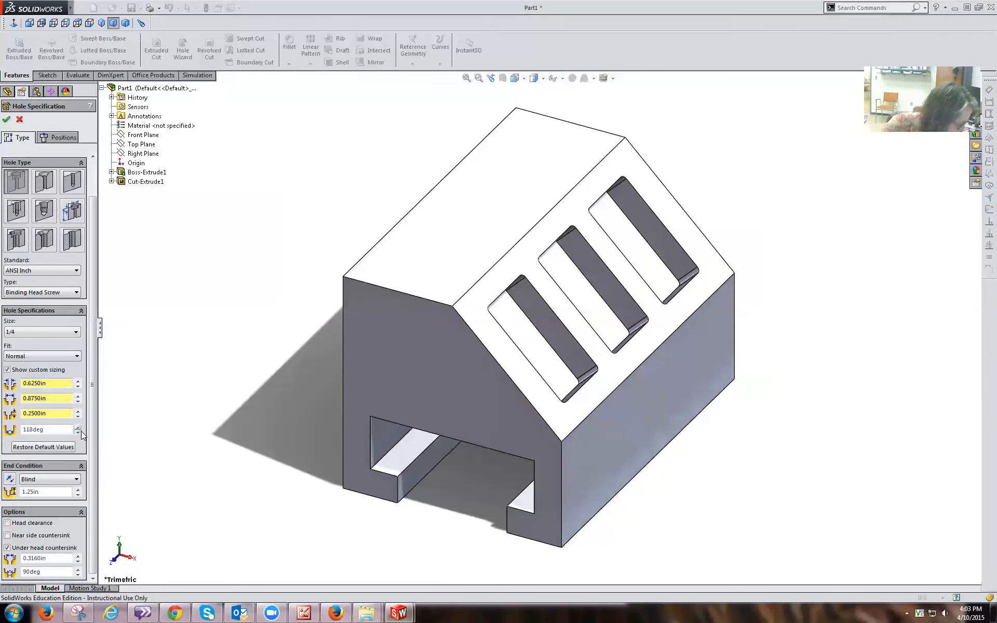
left_click(7, 548)
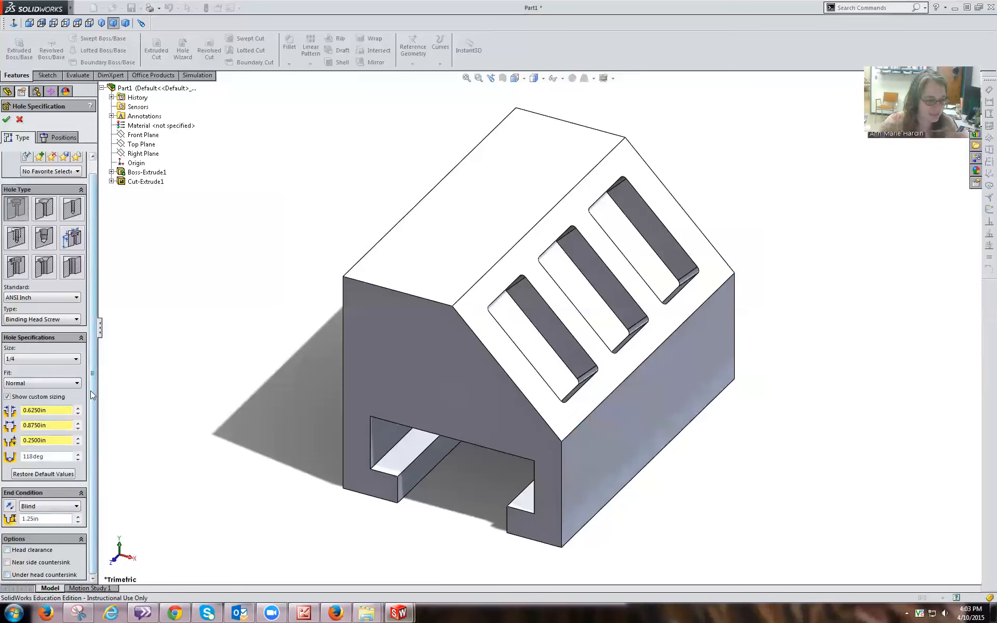
Using a 3D sketch, place one counterbore hole on the vertical side face, about 1.15 in from the front edge and 0.73 in above the bottom edge.
left_click(63, 138)
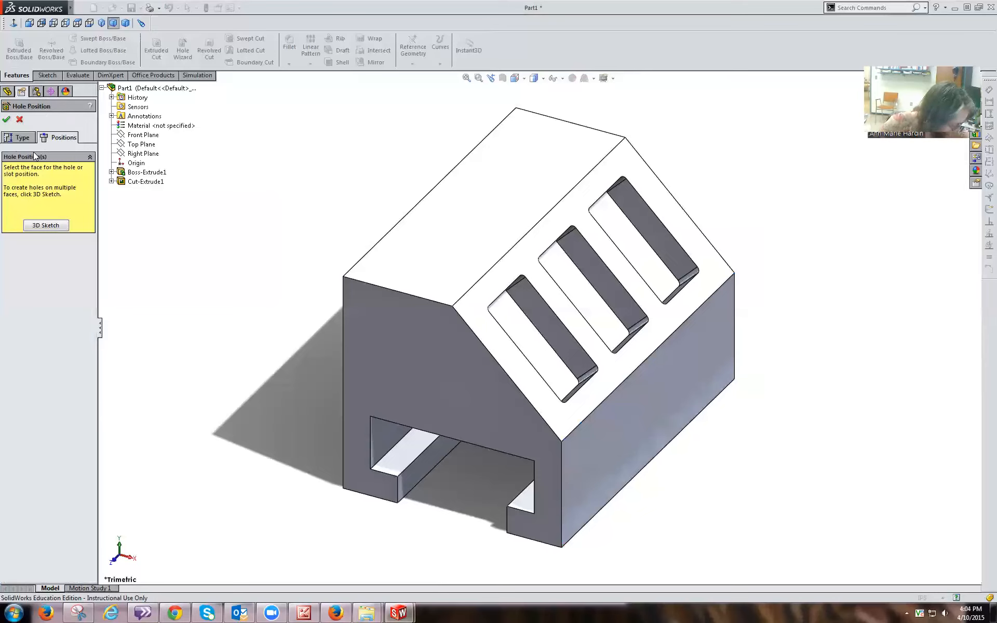
left_click(43, 226)
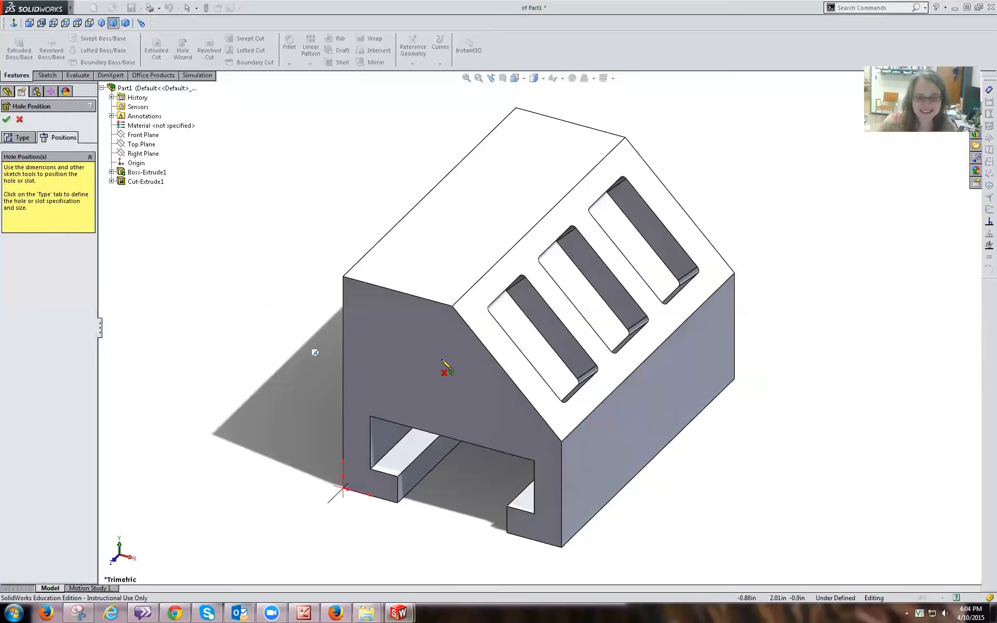
left_click(595, 477)
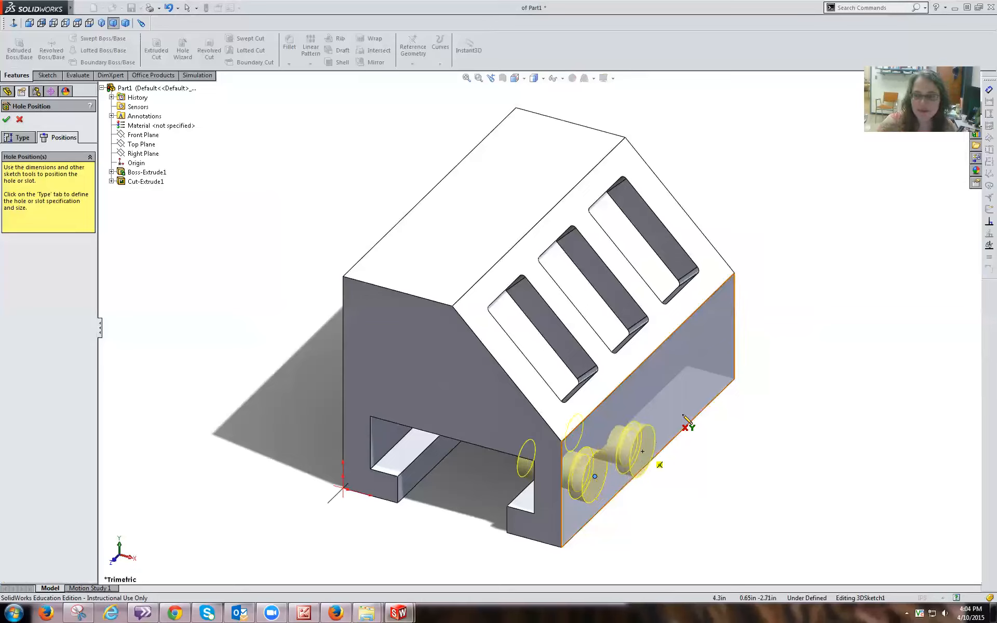
Dimension the hole's center point 1.00 in from the side face's front vertical edge.
left_click(989, 90)
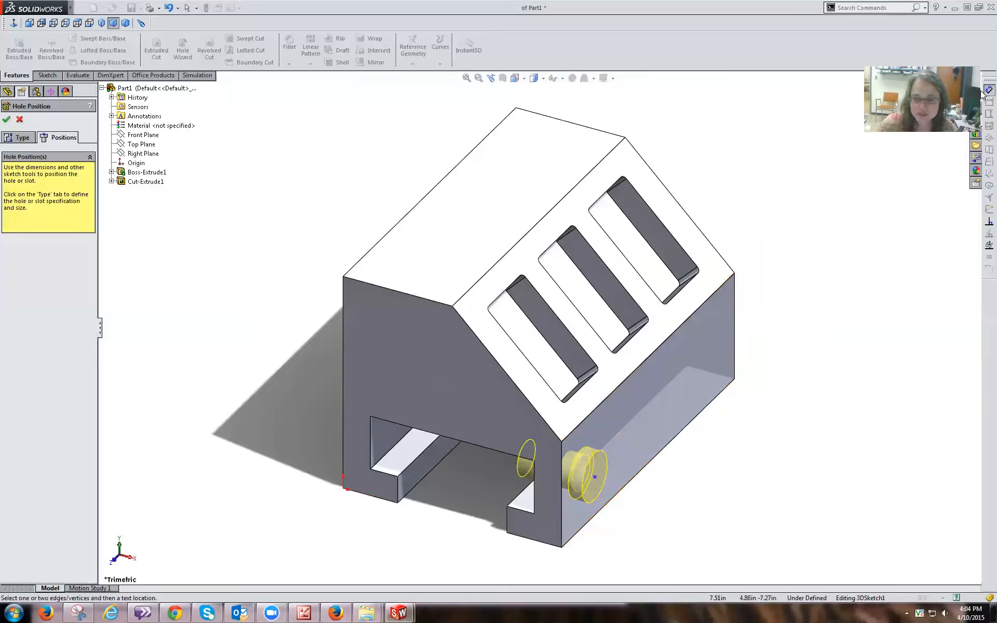
left_click(594, 477)
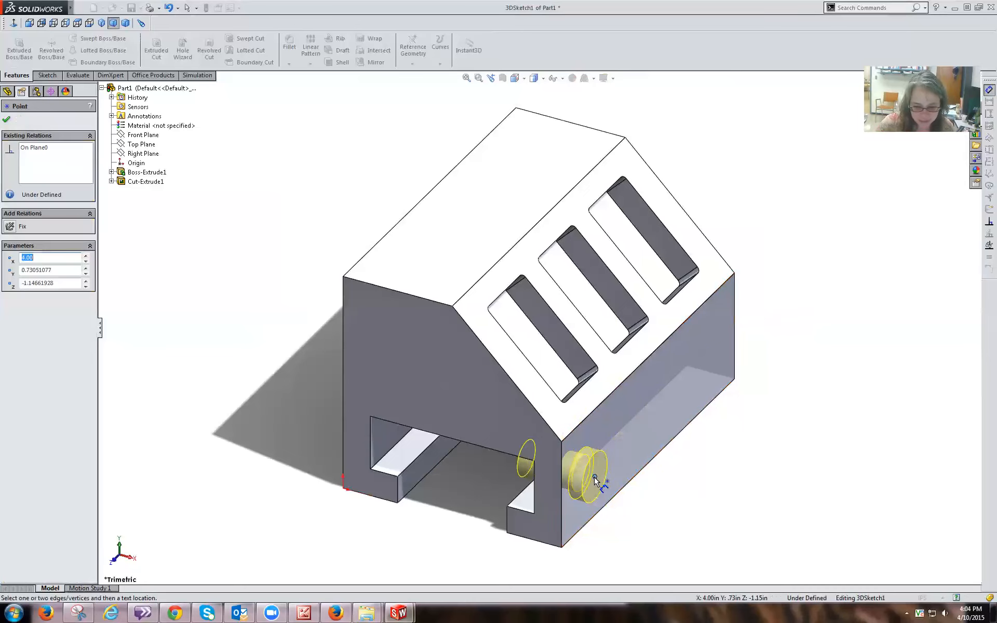
left_click(562, 492)
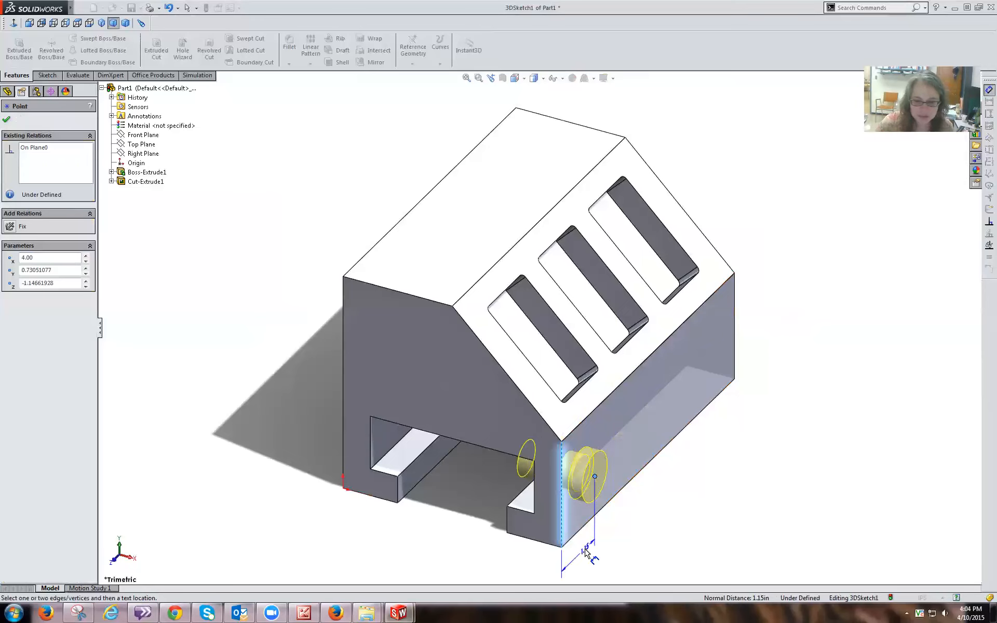
left_click(579, 555)
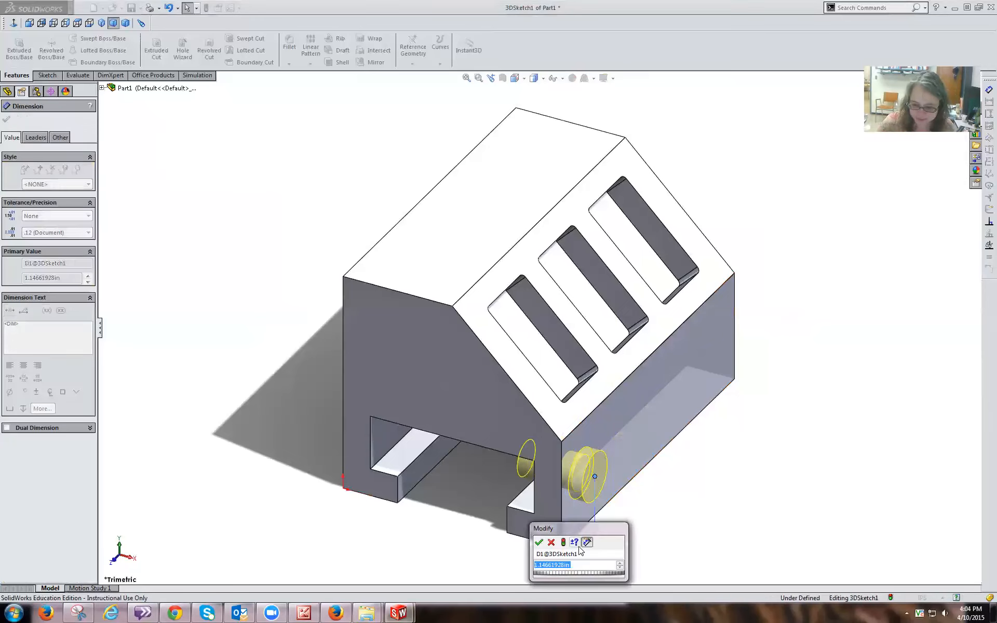
type("1.00")
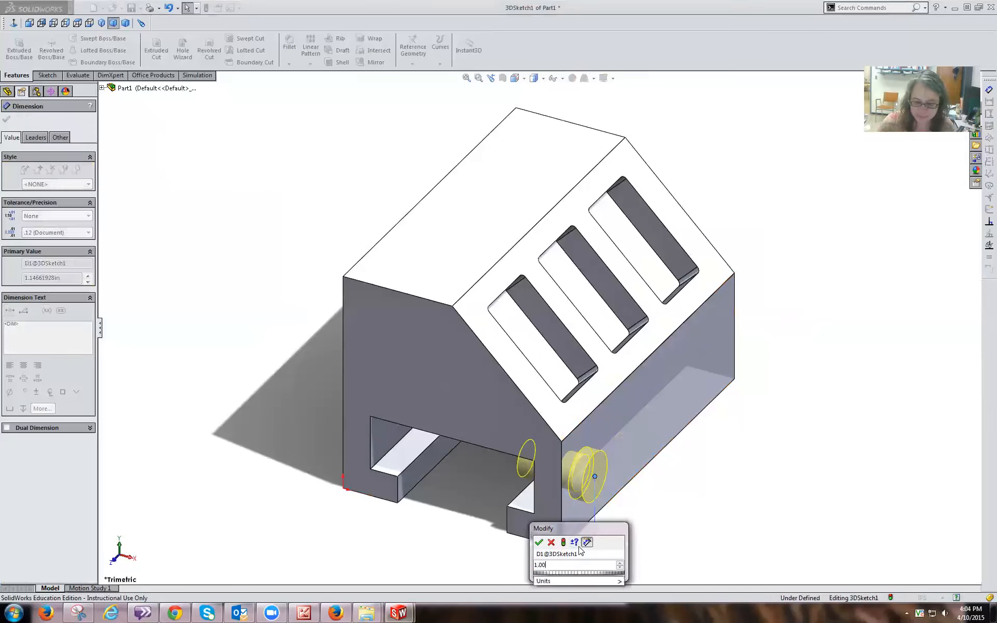
left_click(540, 542)
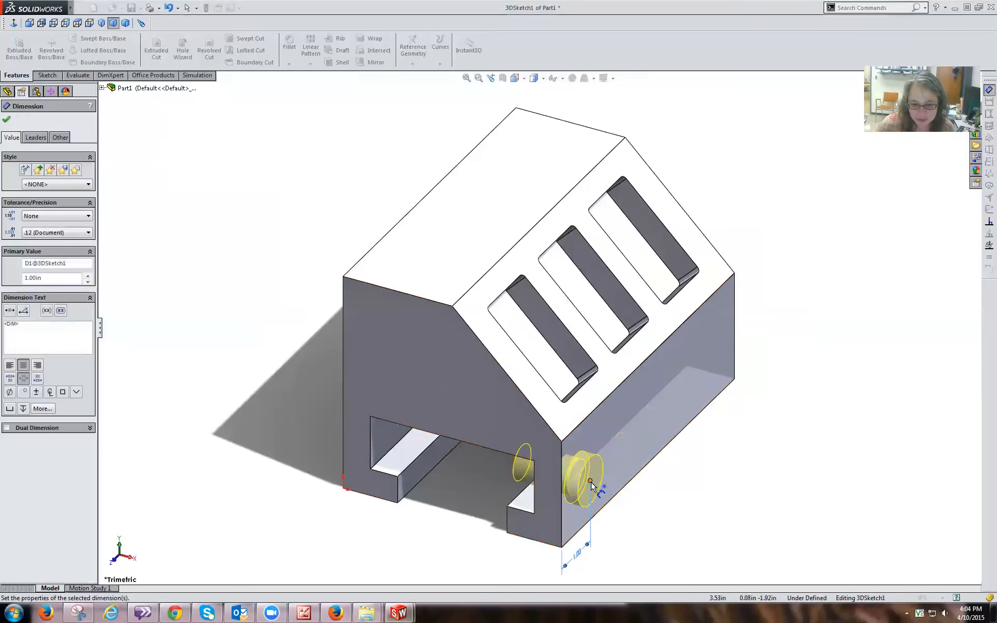
Dimension the hole's center point 1.00 in above the side face's bottom edge and finish the counterbore hole.
left_click(590, 481)
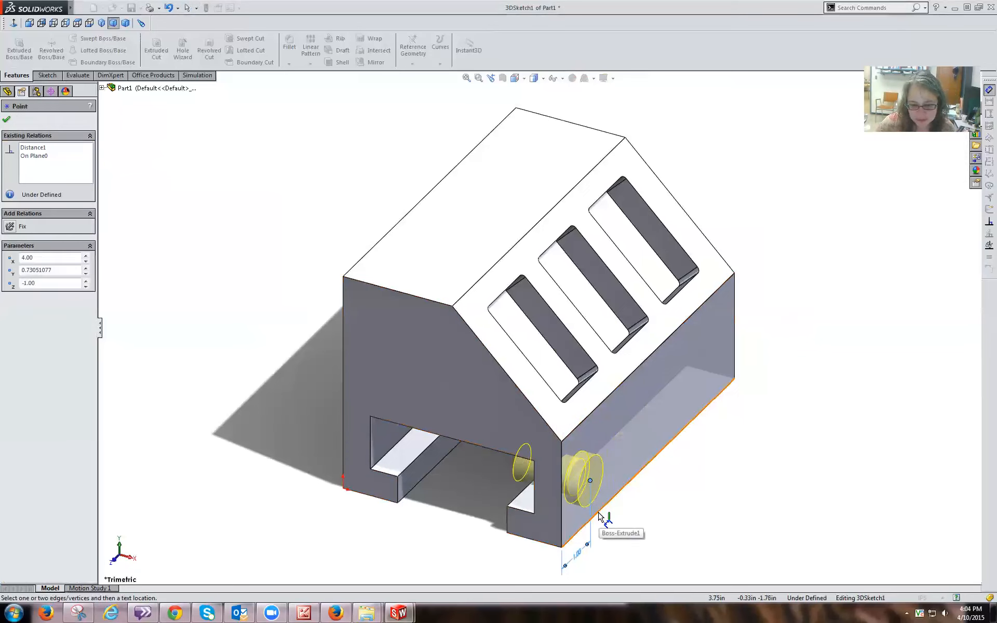
left_click(570, 536)
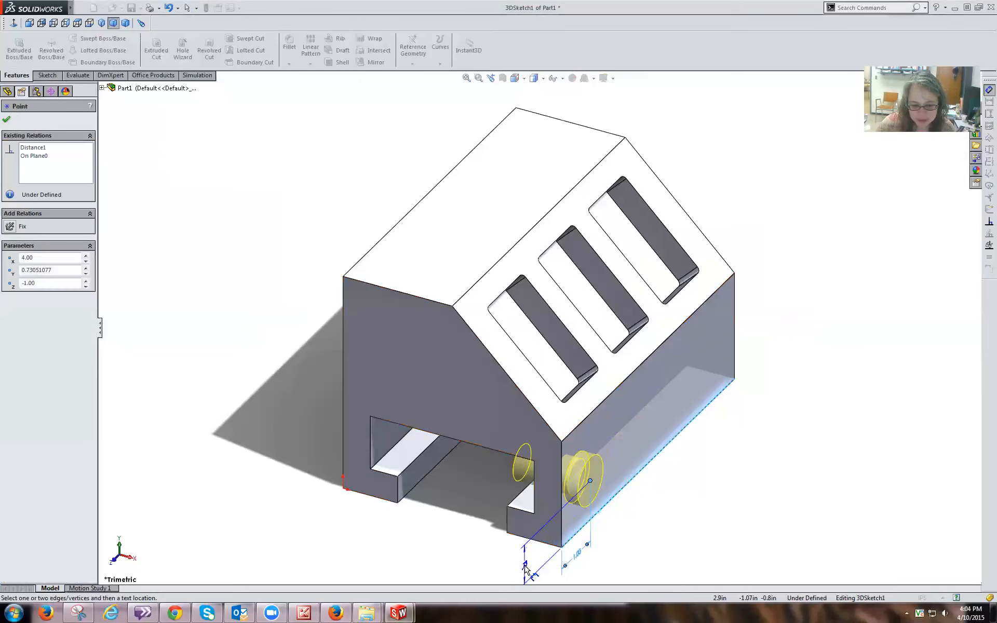
left_click(527, 566)
type("1.00")
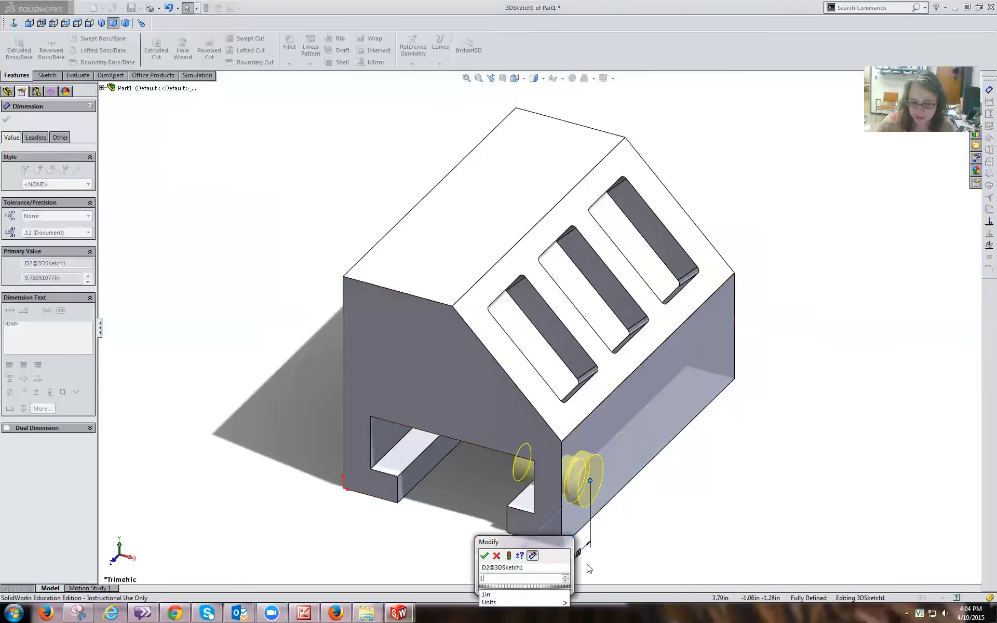
left_click(485, 557)
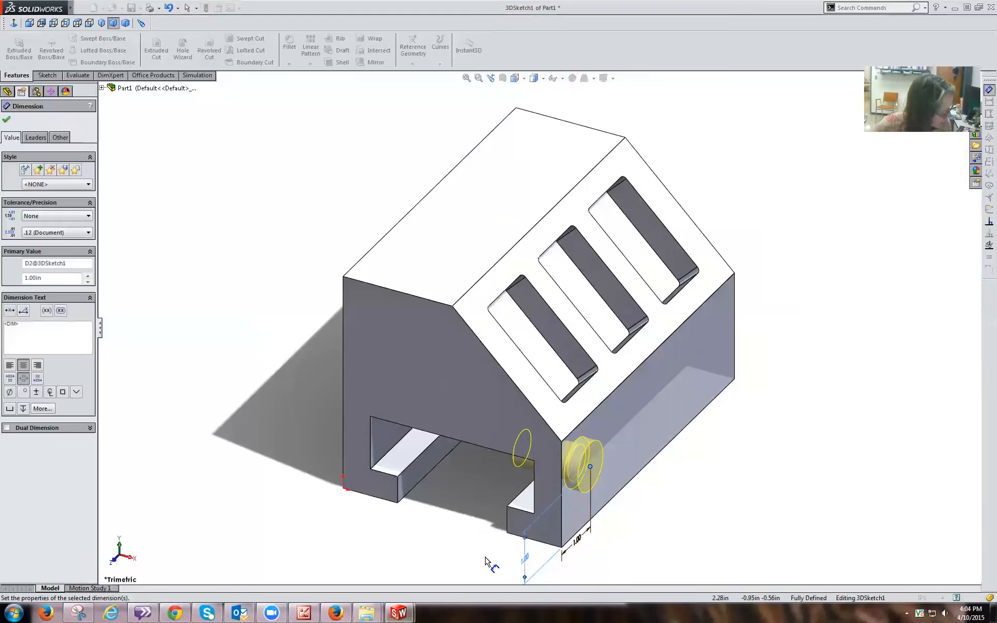
left_click(7, 120)
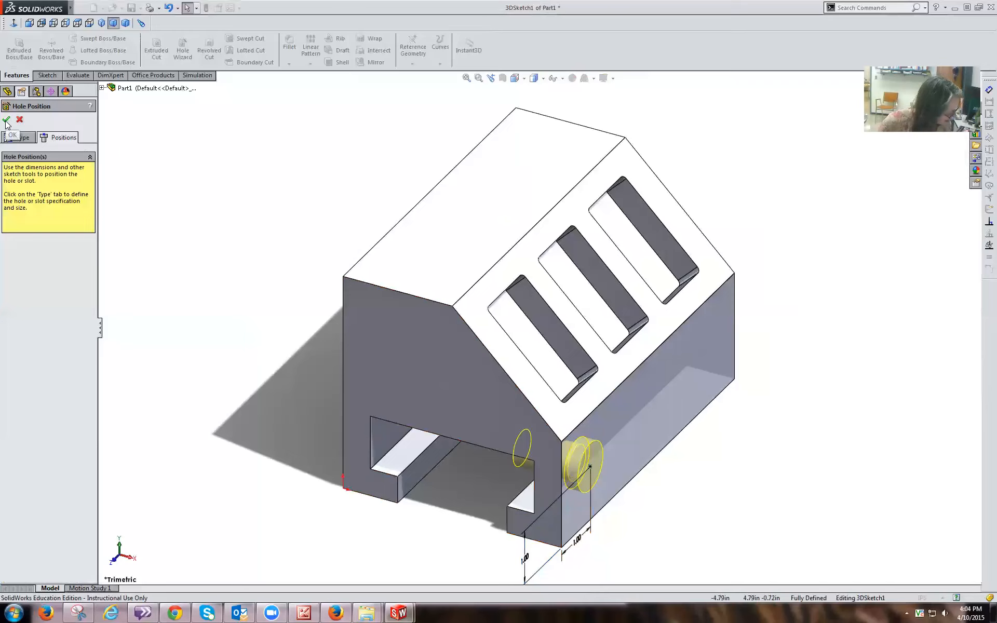
left_click(6, 120)
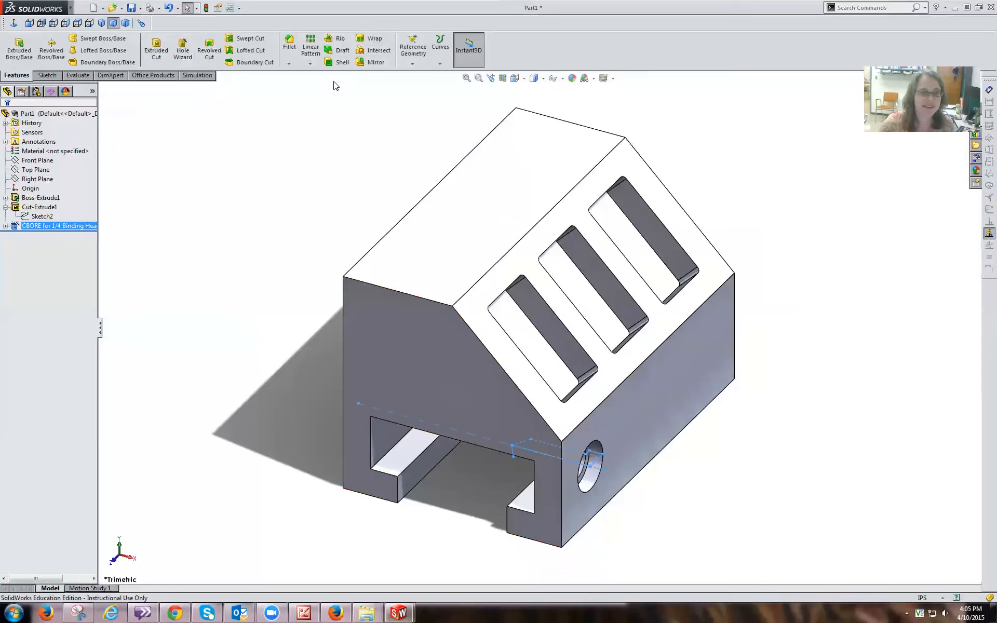
Create a linear pattern of the counterbore hole along the side face's bottom edge with 2.00 in spacing and 3 instances.
left_click(102, 24)
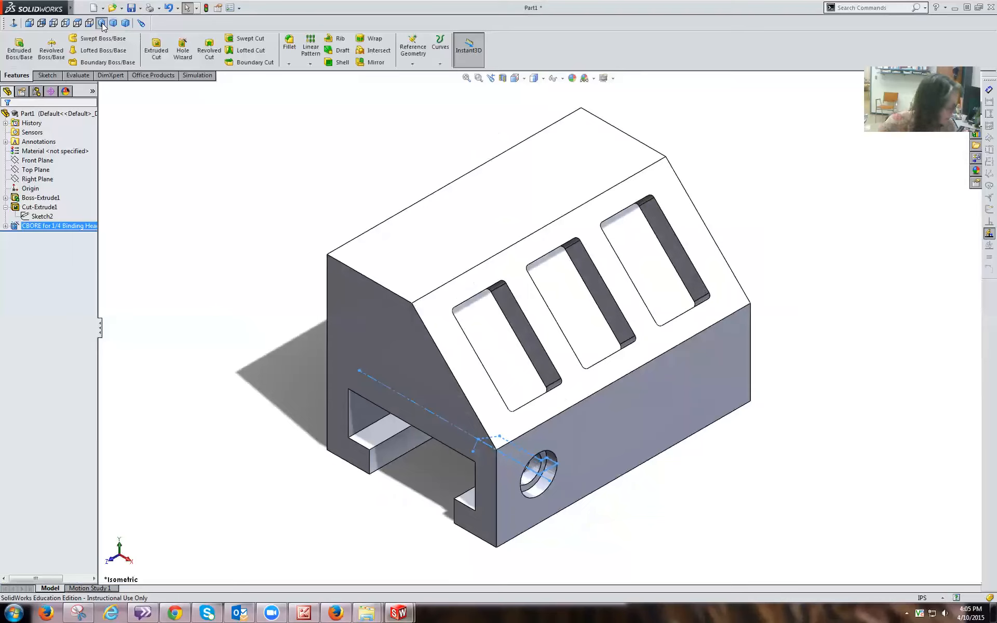
left_click(311, 49)
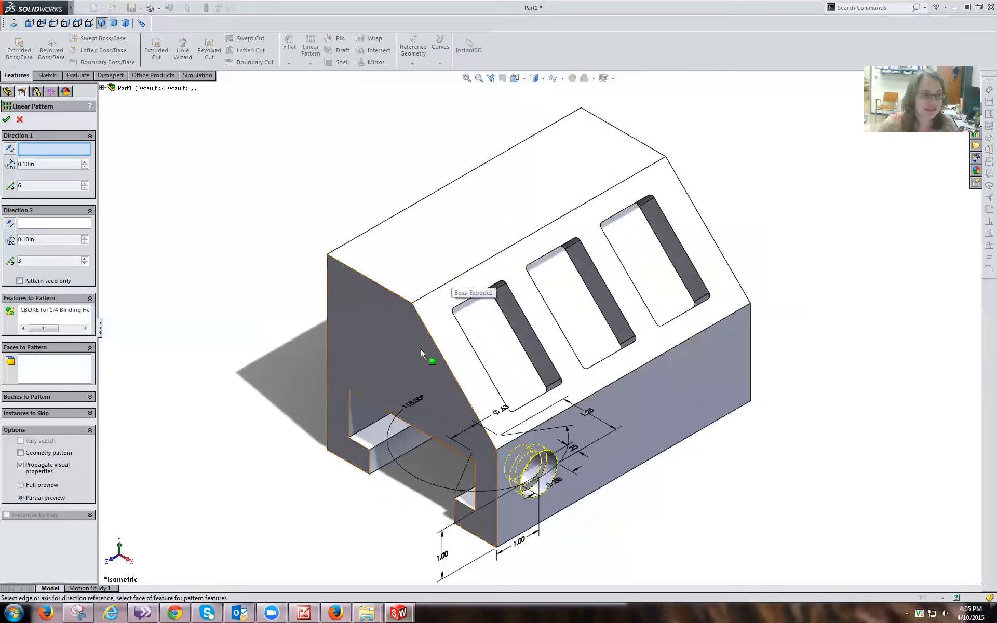
left_click(586, 497)
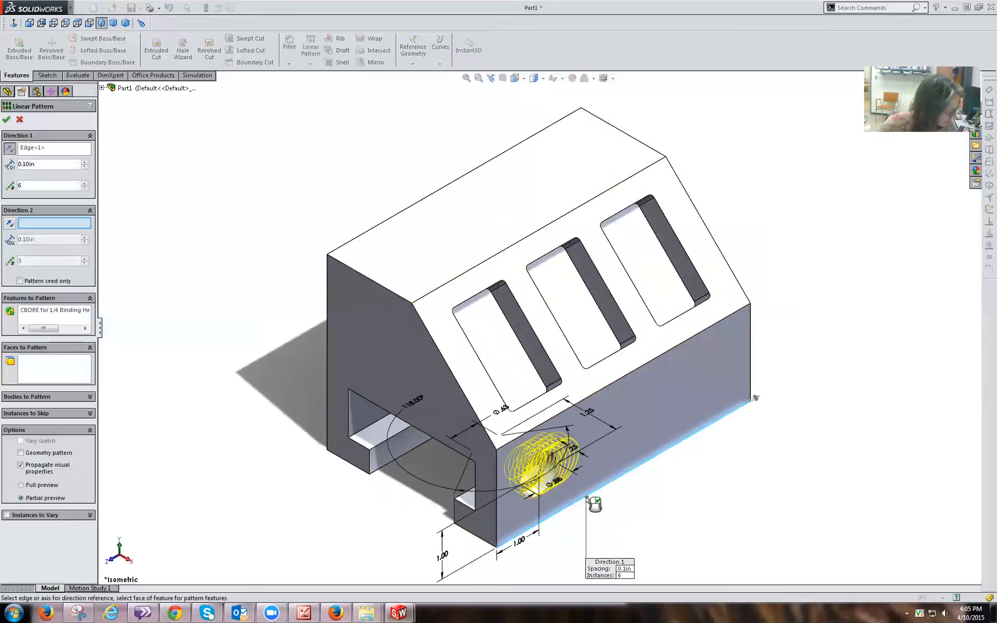
double_click(40, 164)
type("2.0")
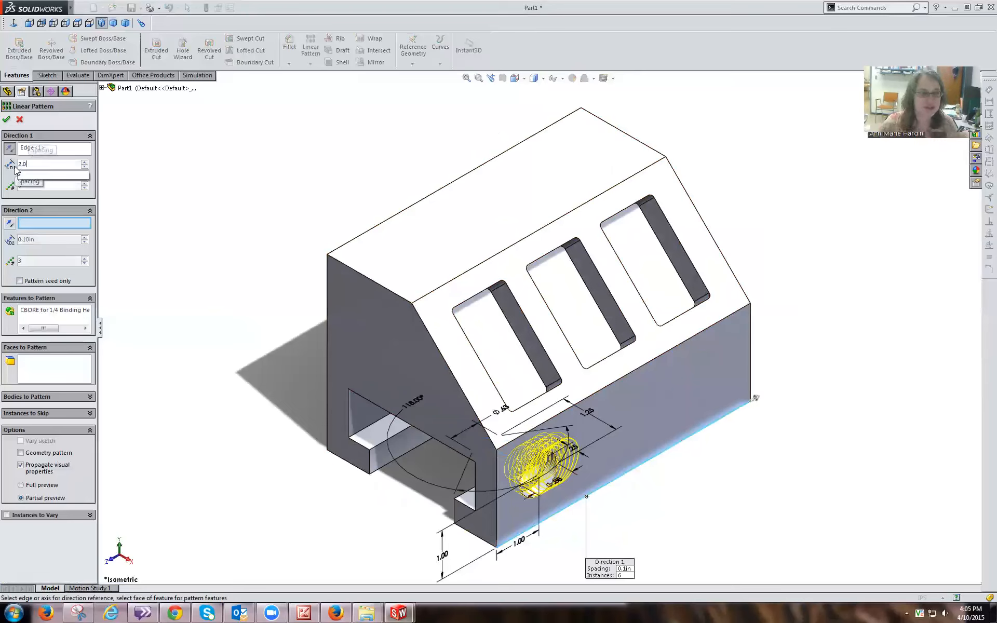
left_click(48, 185)
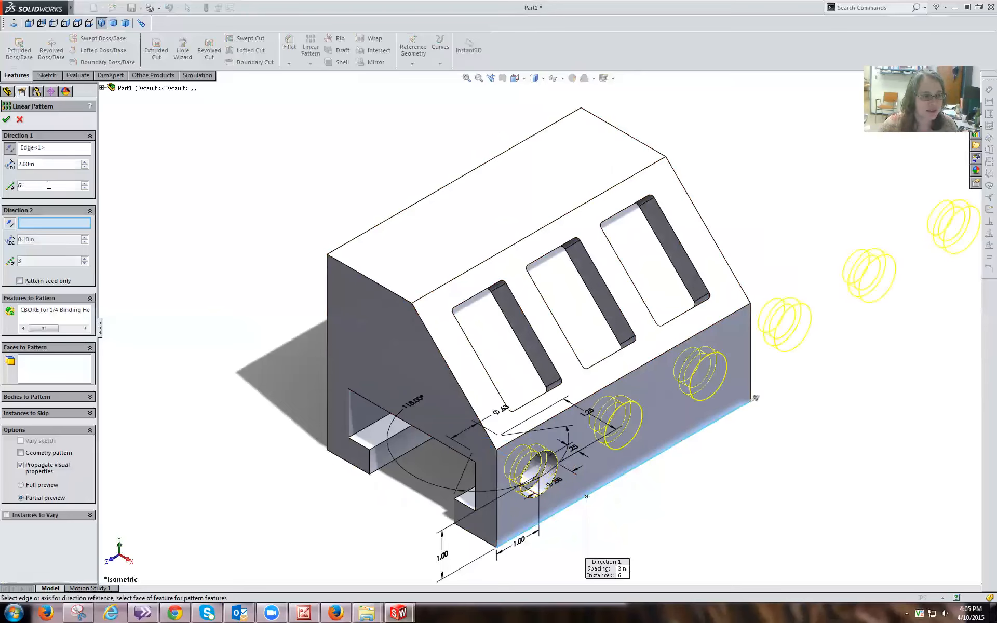
left_click_drag(49, 185, 16, 190)
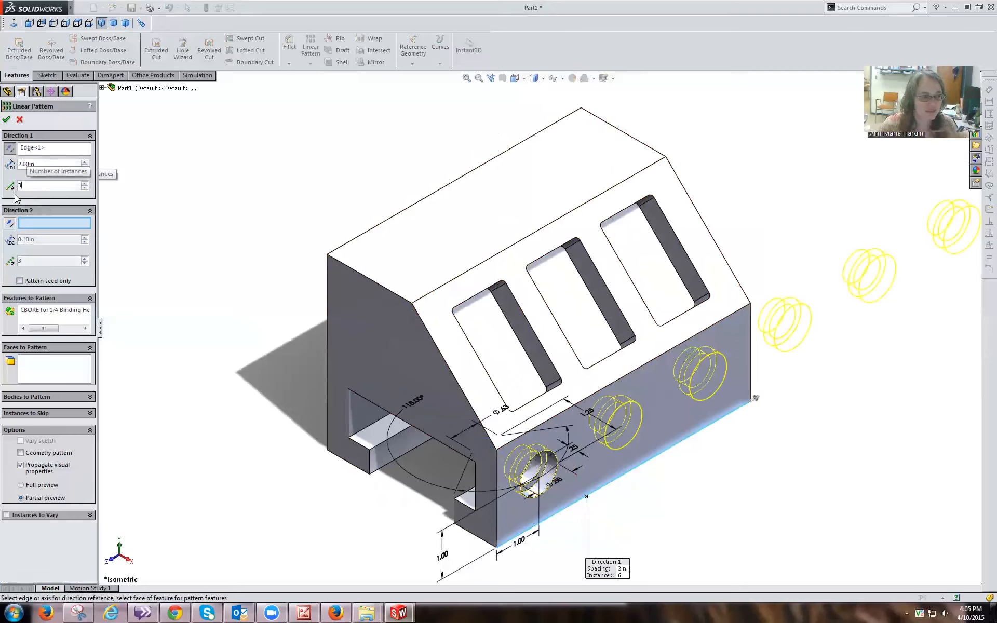
left_click(56, 315)
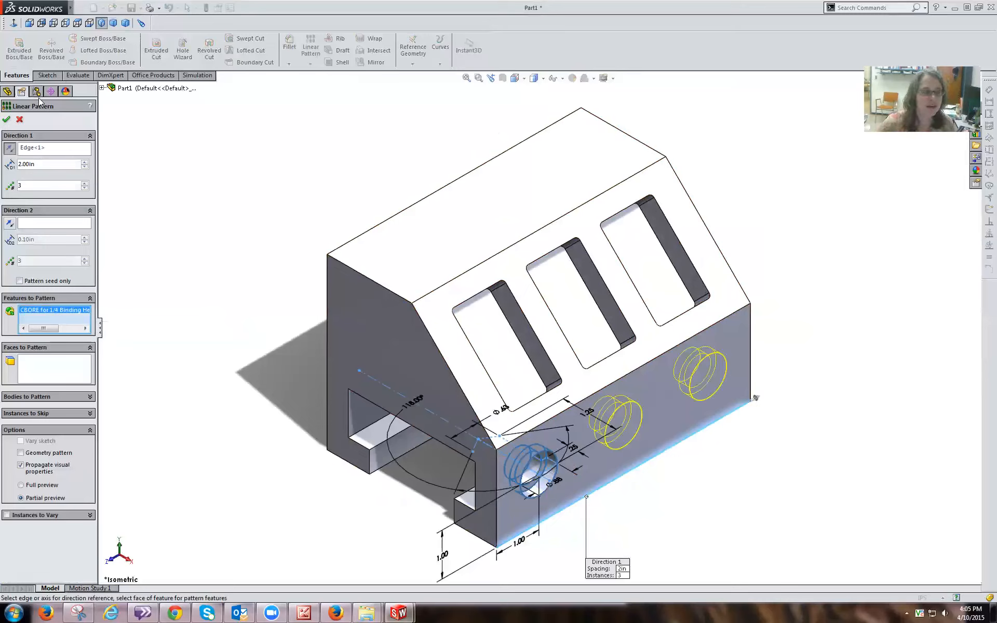
left_click(8, 120)
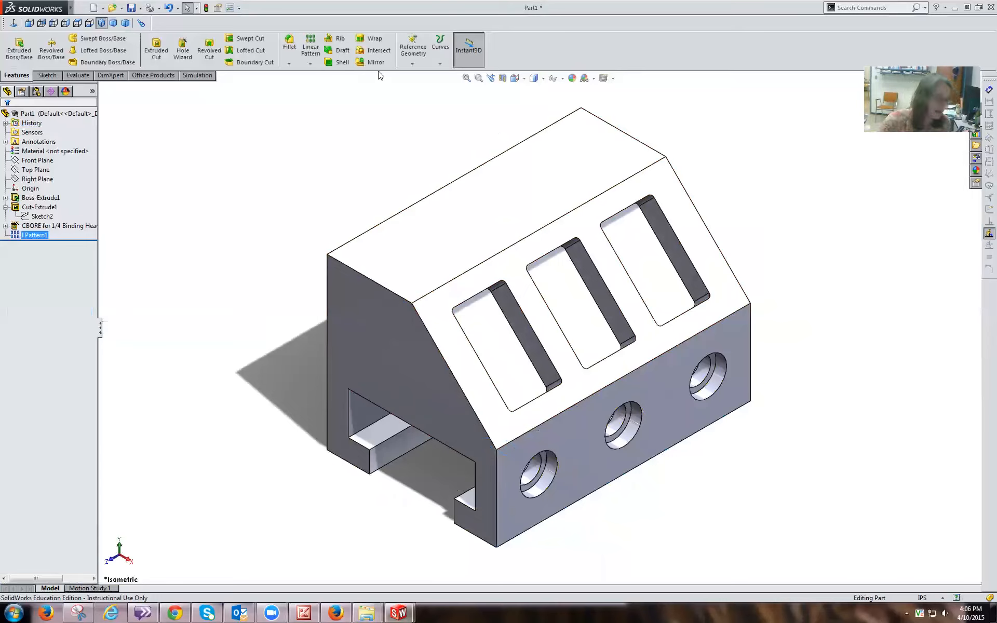
Create a reference plane offset 2.00 in from the Right Plane, running through the middle of the block.
left_click(414, 55)
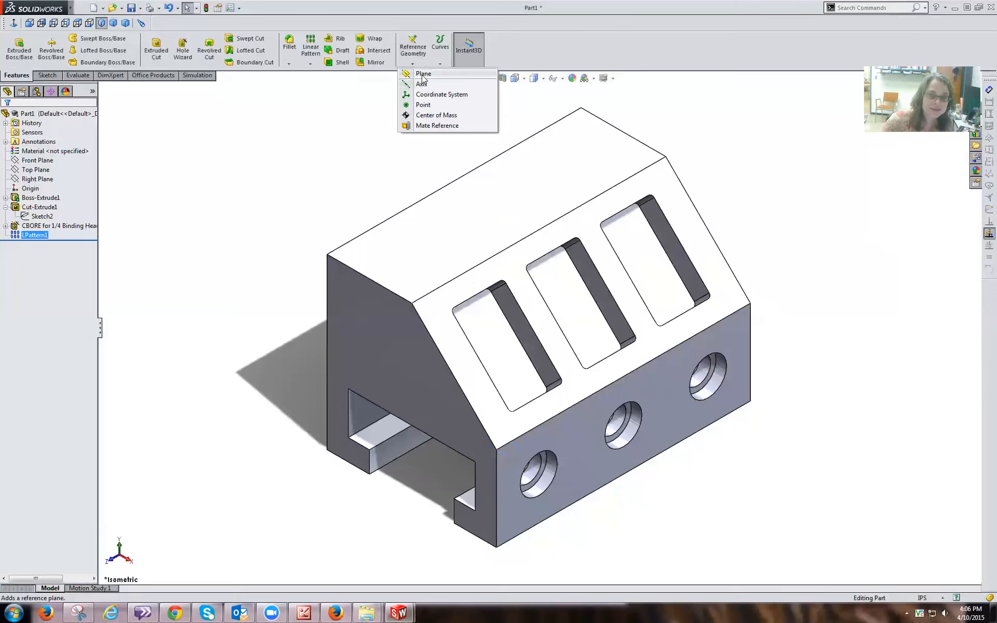
left_click(423, 74)
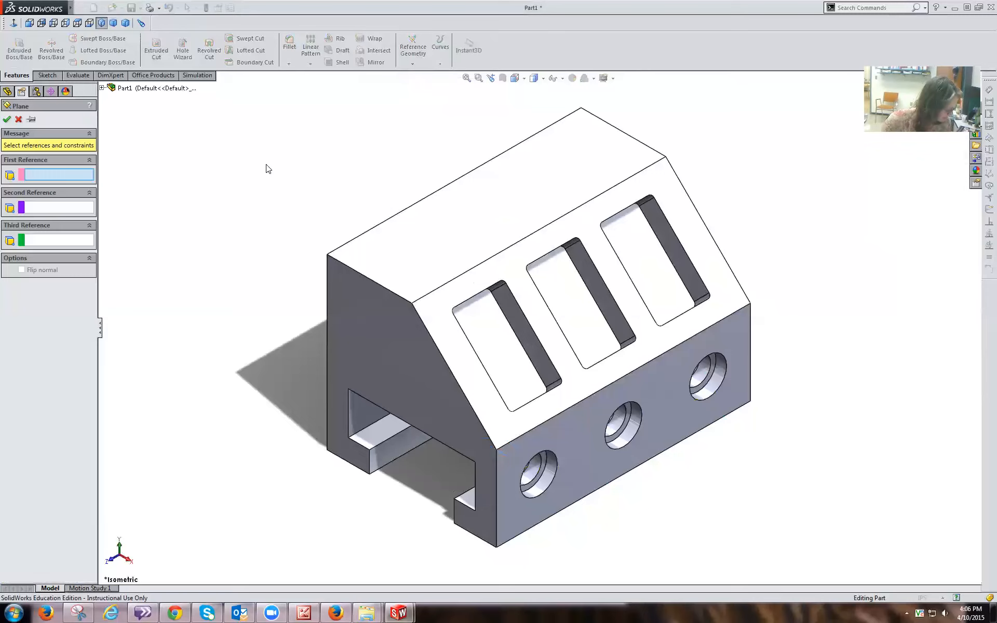
left_click(103, 88)
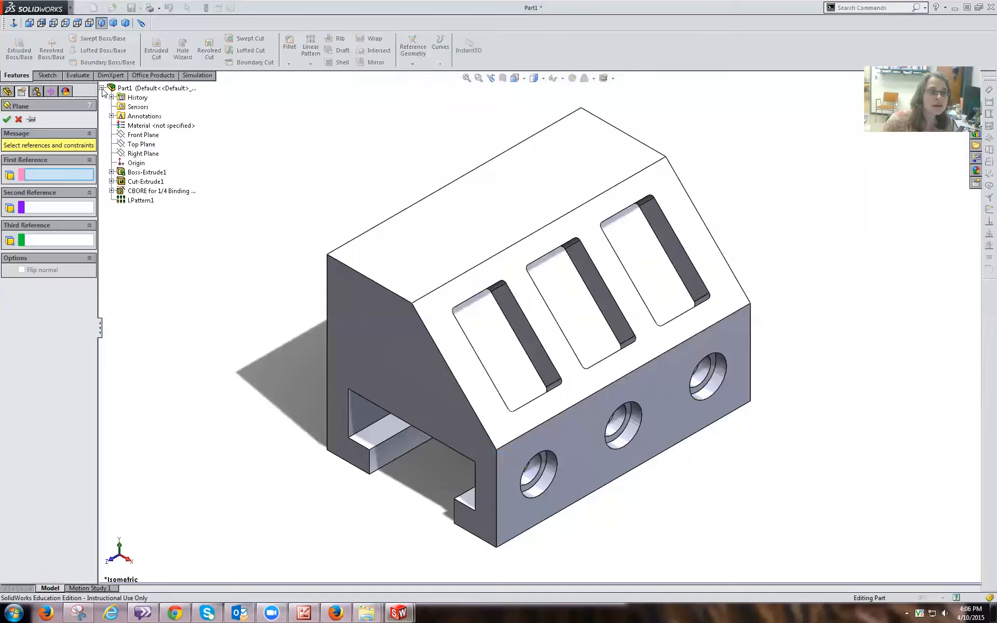
left_click(136, 154)
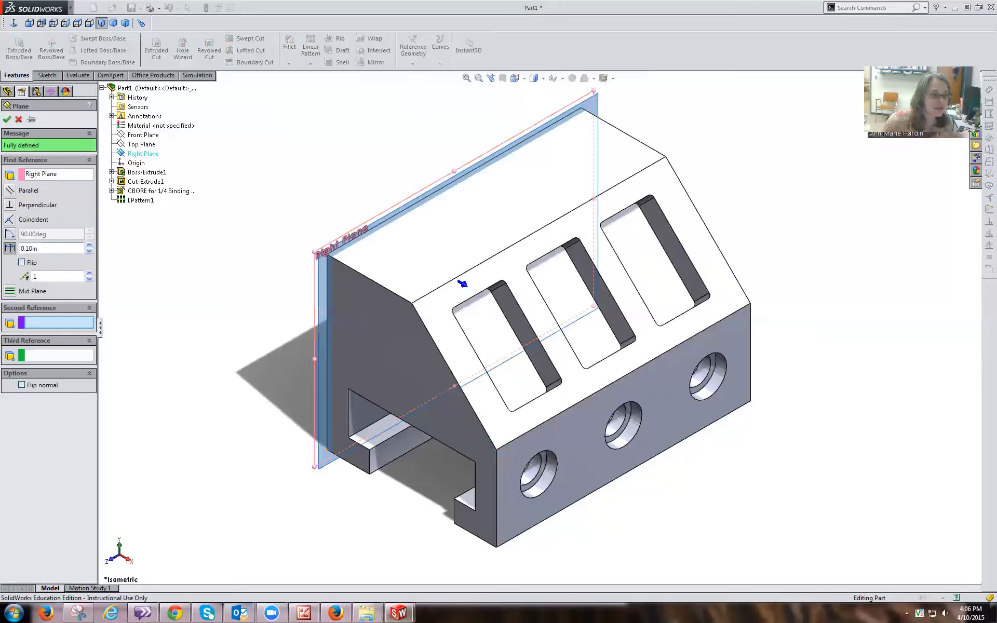
left_click(39, 248)
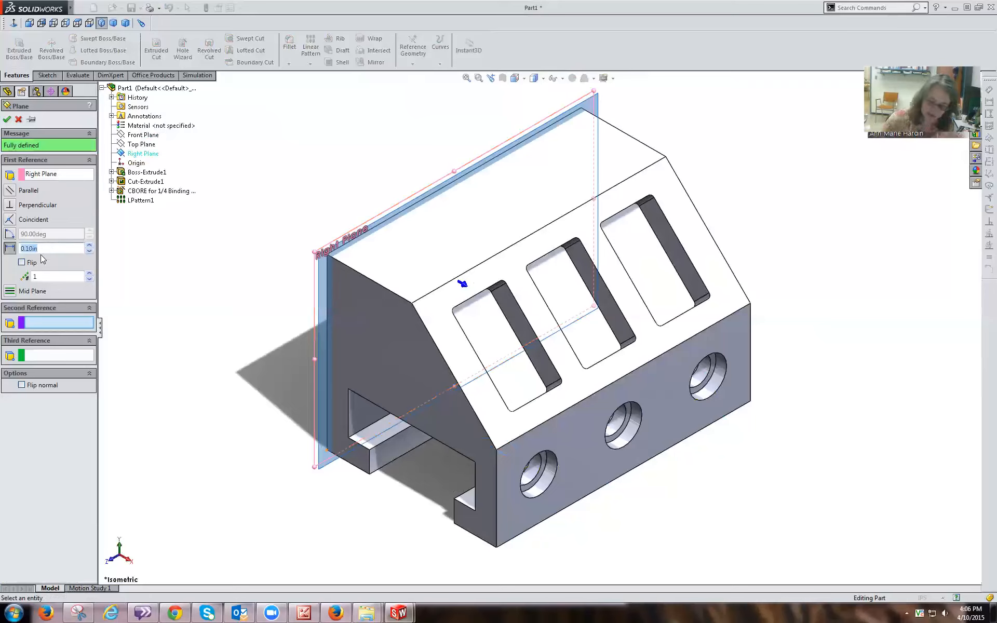
type("2.00")
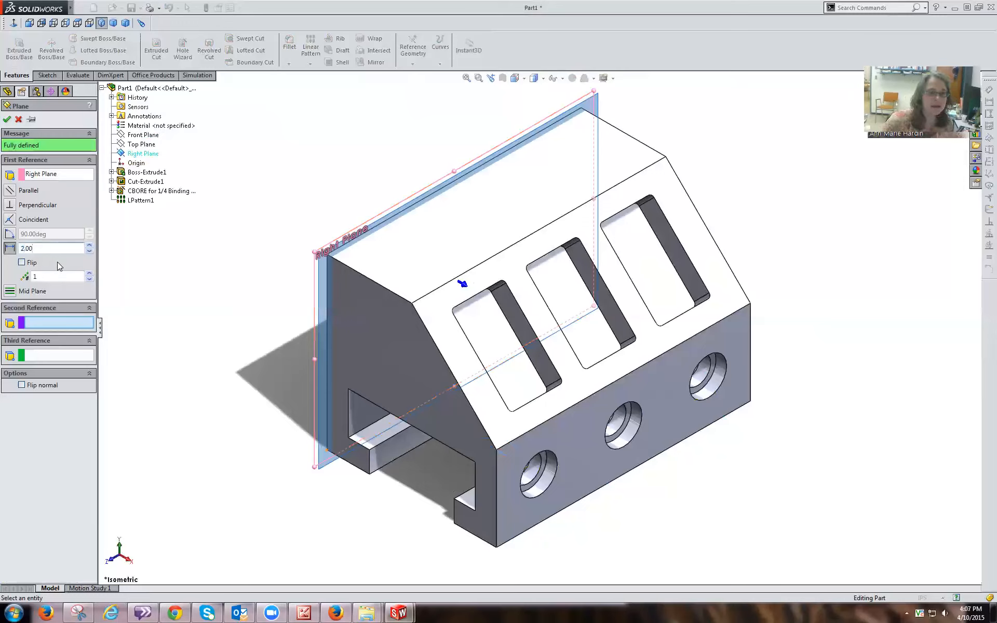
key("Return")
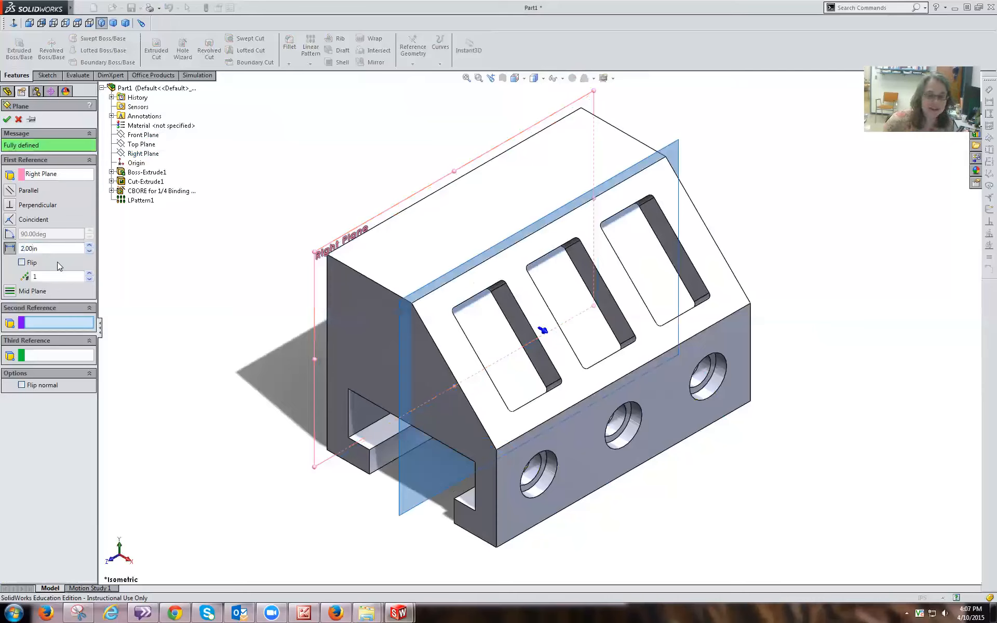
left_click(22, 262)
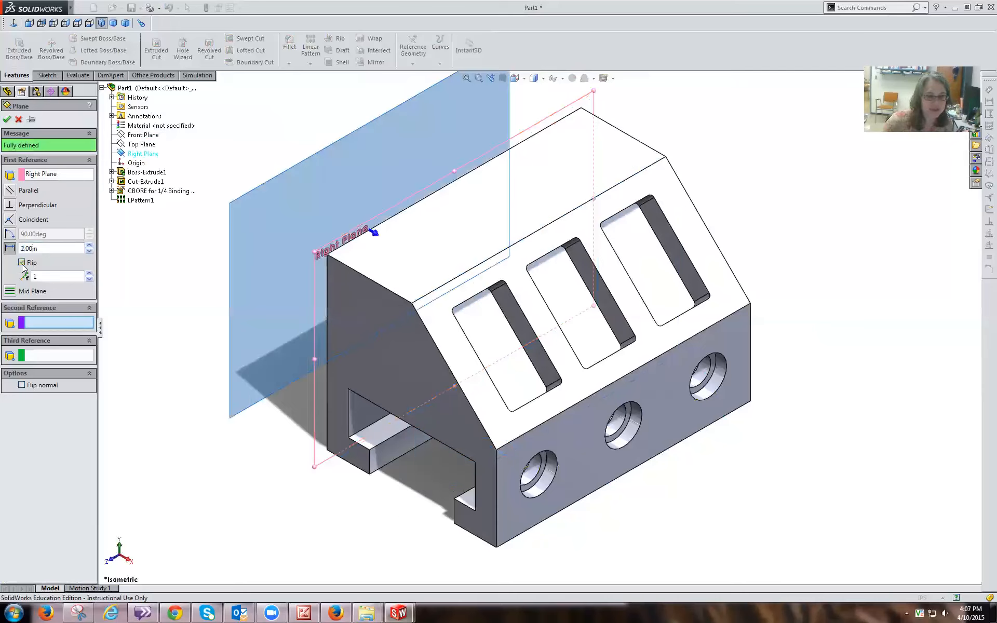
left_click(22, 264)
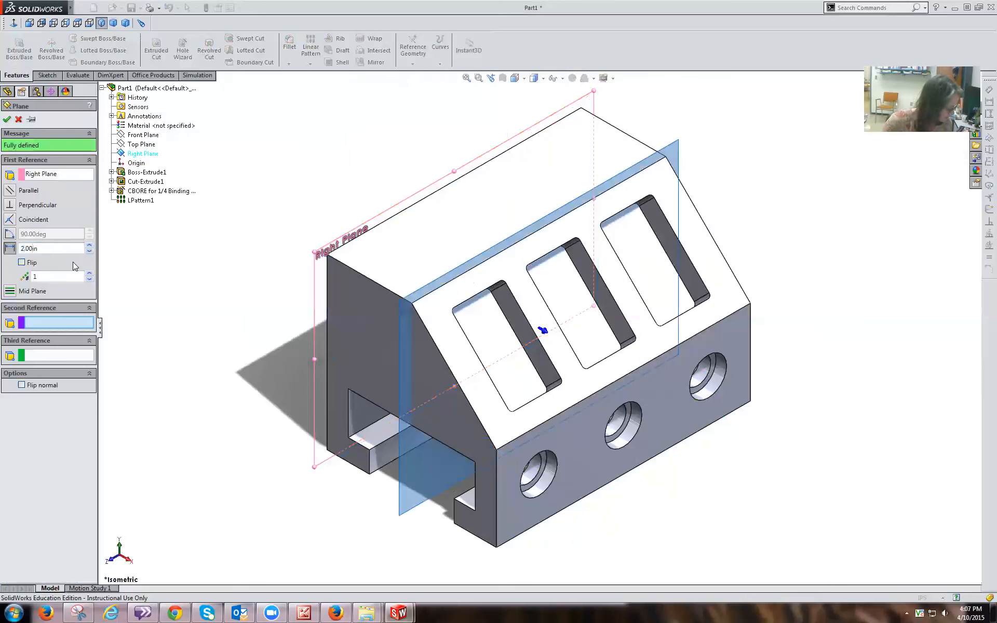
left_click(7, 121)
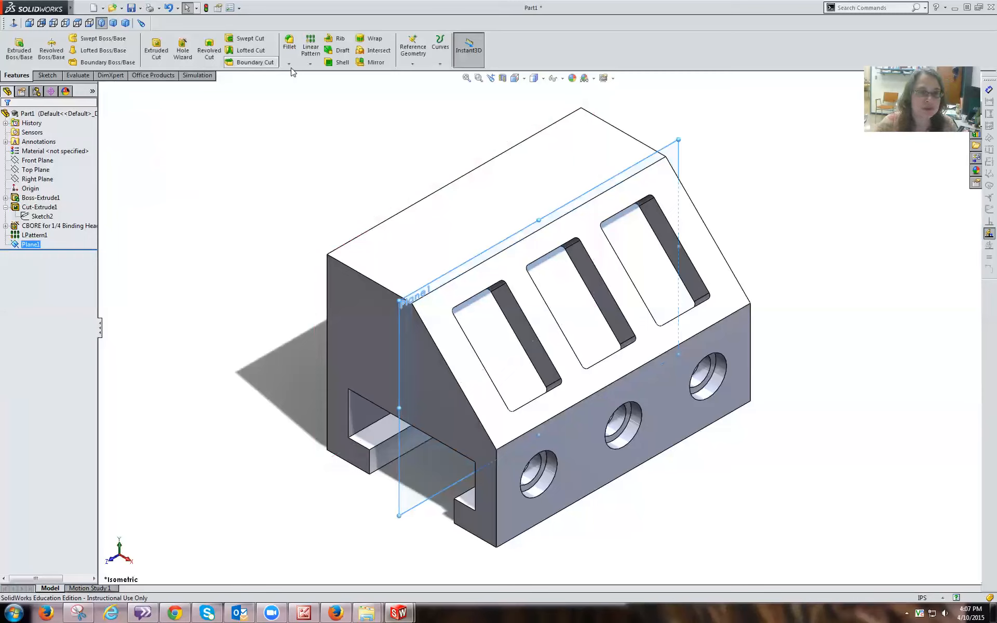
Mirror the counterbore hole and its linear pattern about the new offset plane onto the block's opposite side face.
left_click(361, 65)
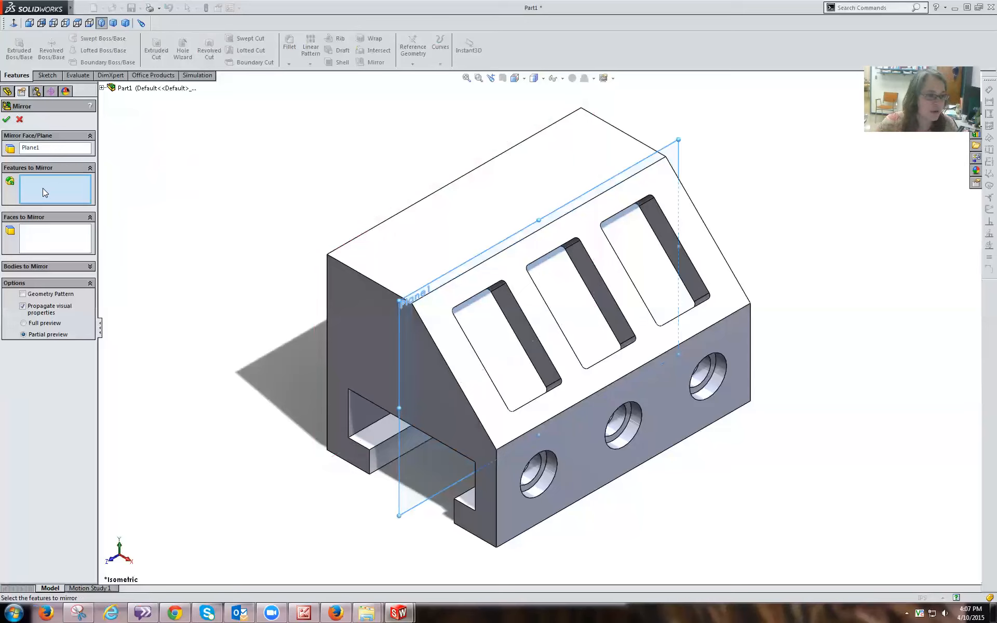
left_click(101, 89)
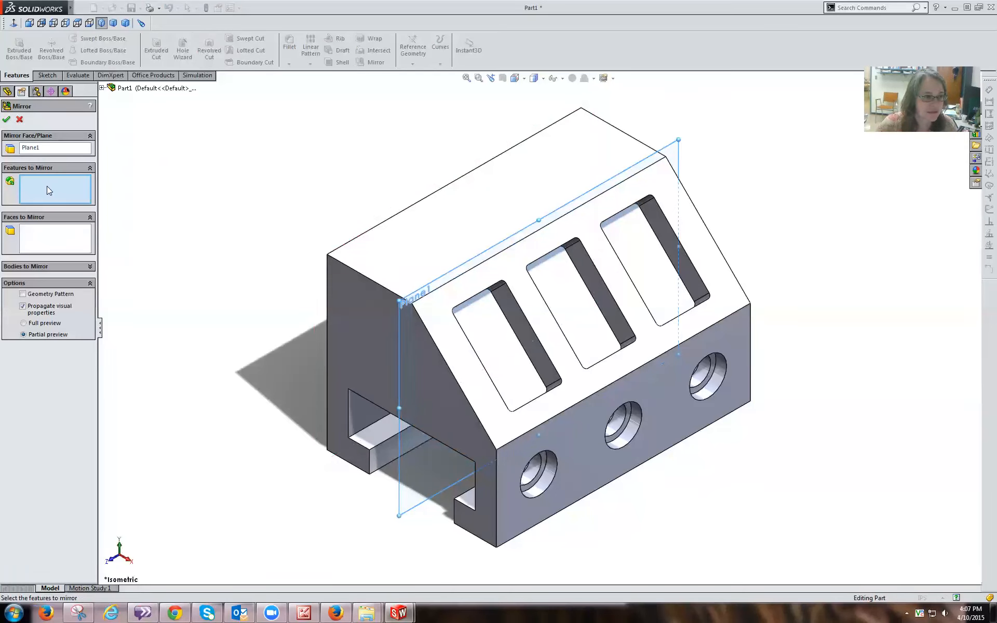
left_click(102, 89)
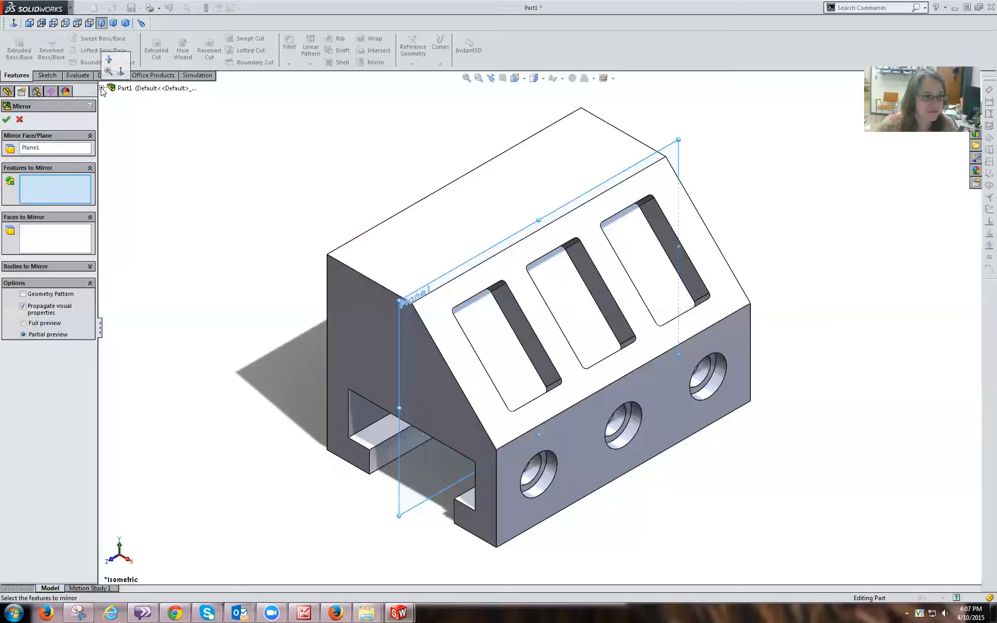
left_click(543, 488)
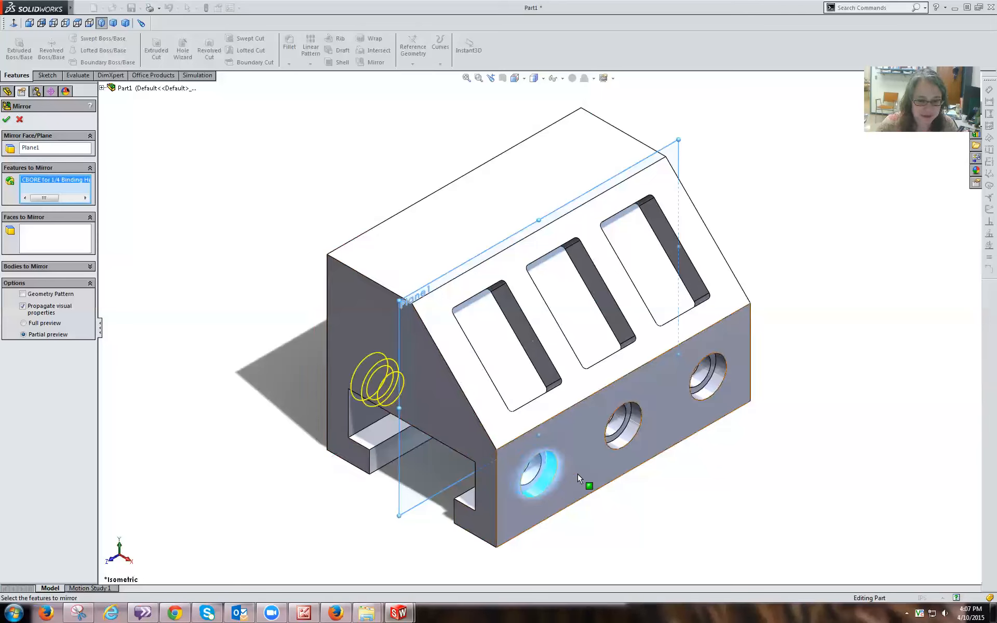
left_click(618, 442)
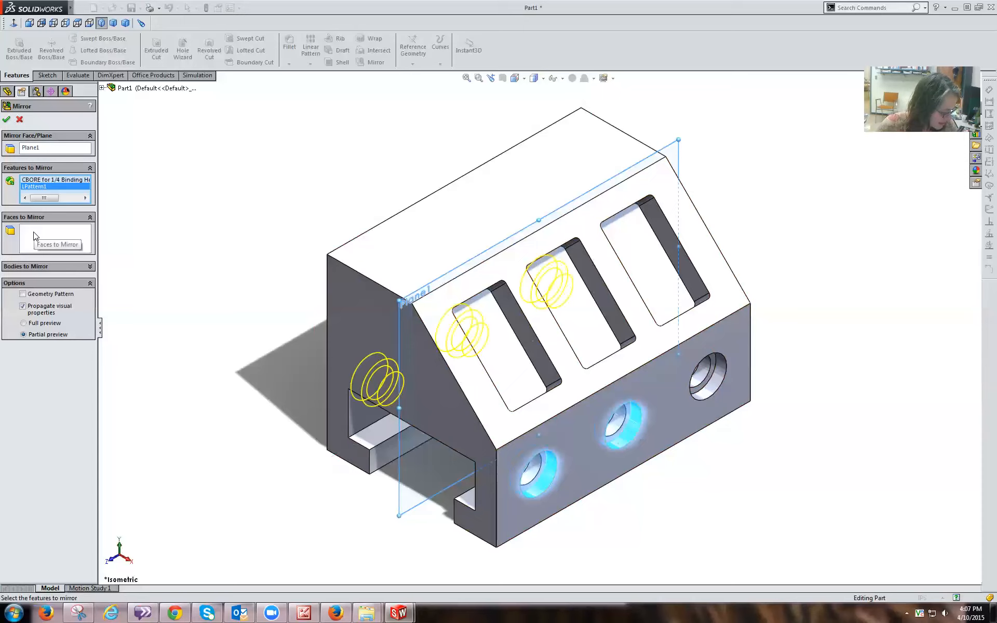
left_click(7, 121)
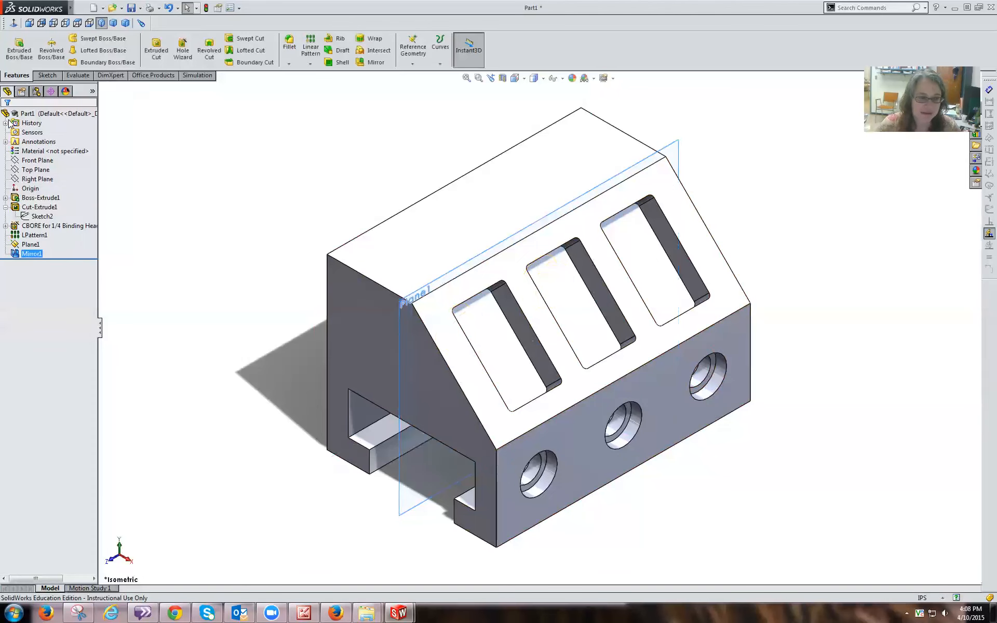
middle_click_drag(186, 281, 291, 363)
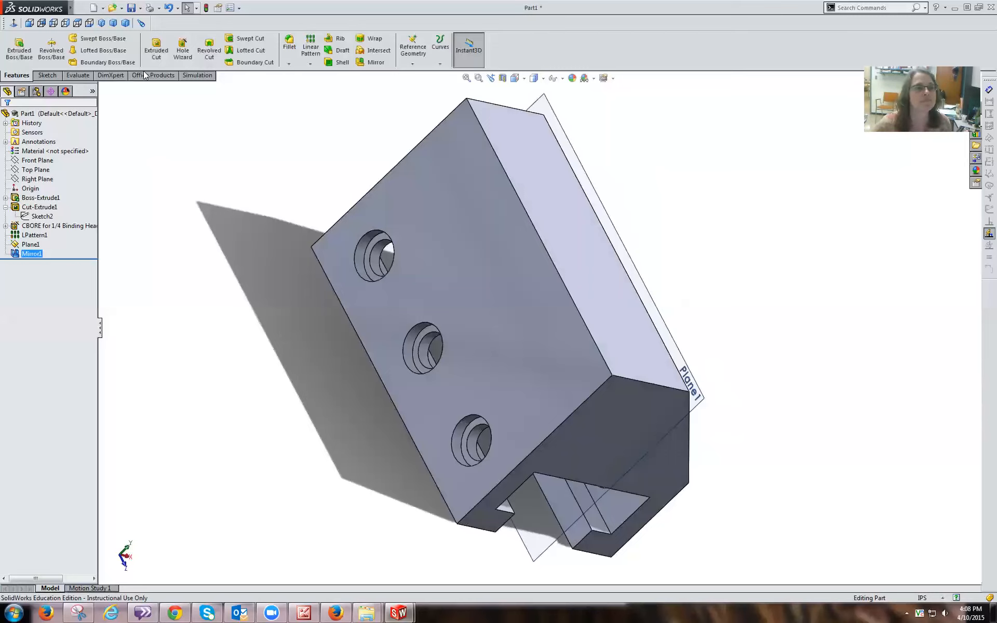
left_click(112, 23)
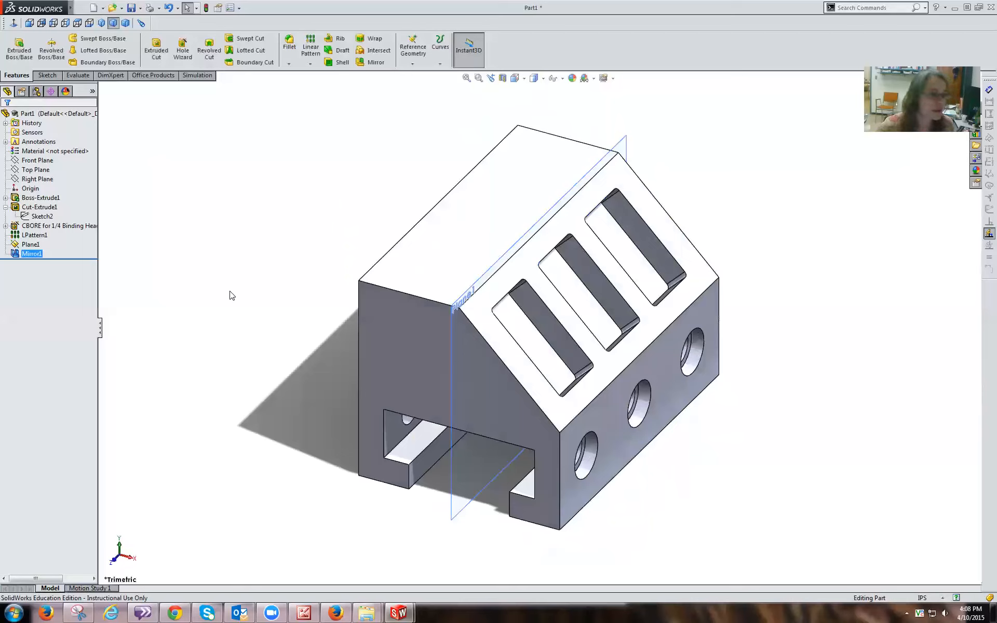
left_click(230, 296)
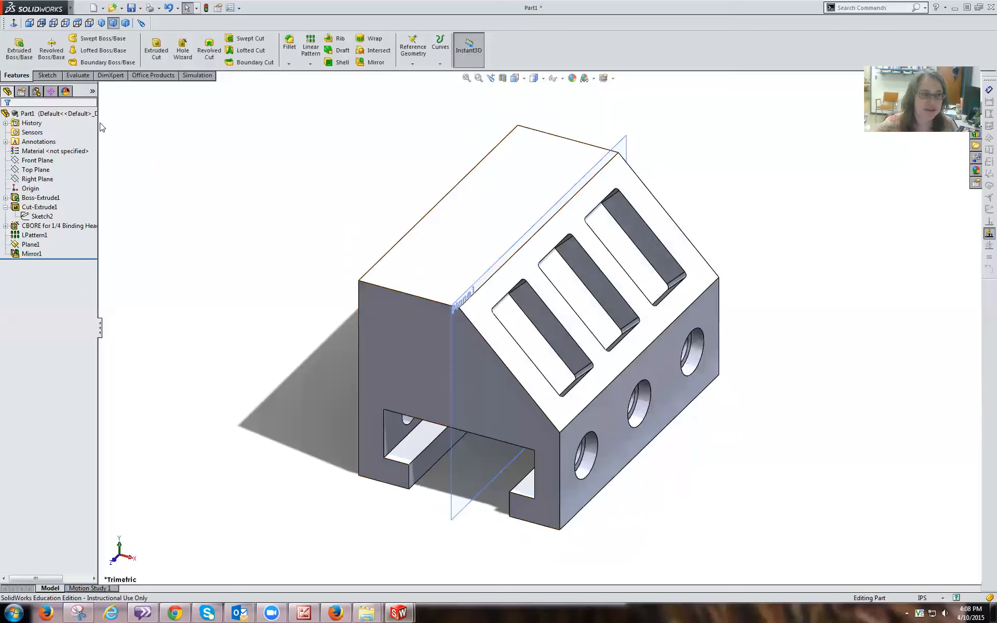
Start a new sketch on the block's flat top face.
left_click(47, 75)
left_click(16, 76)
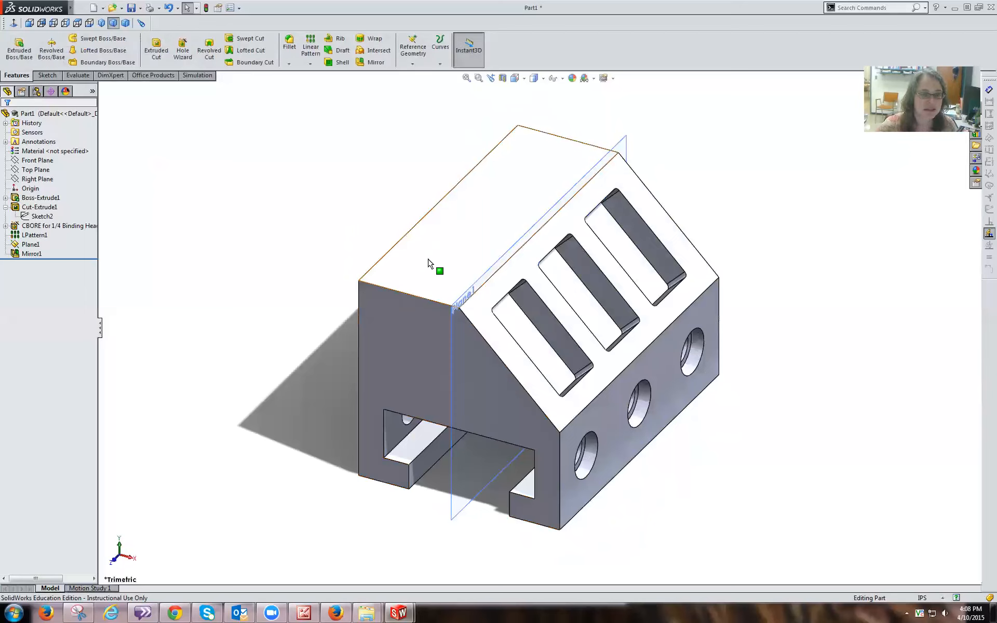
left_click(436, 254)
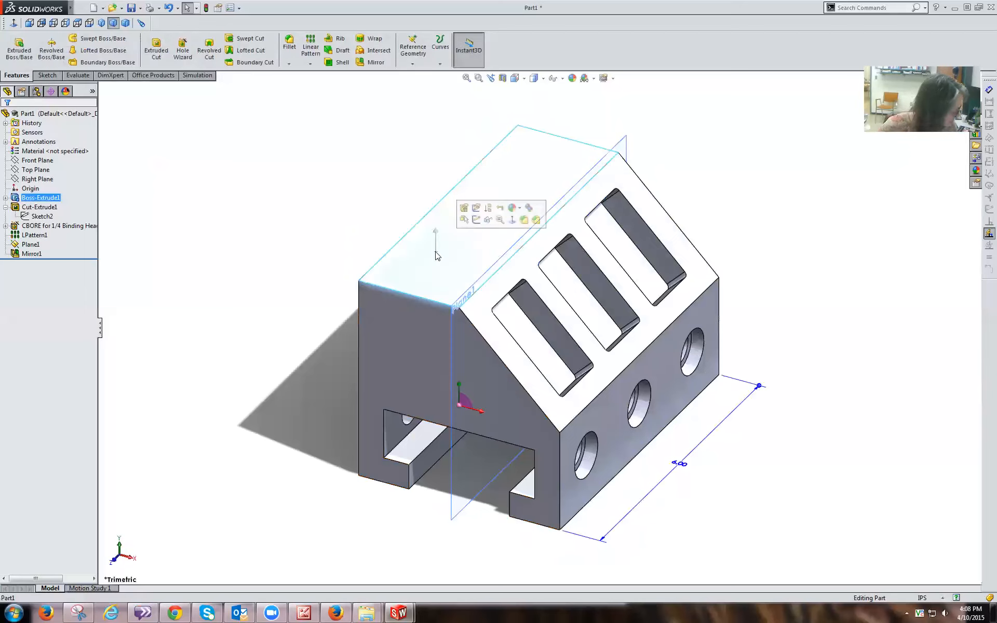
left_click(476, 220)
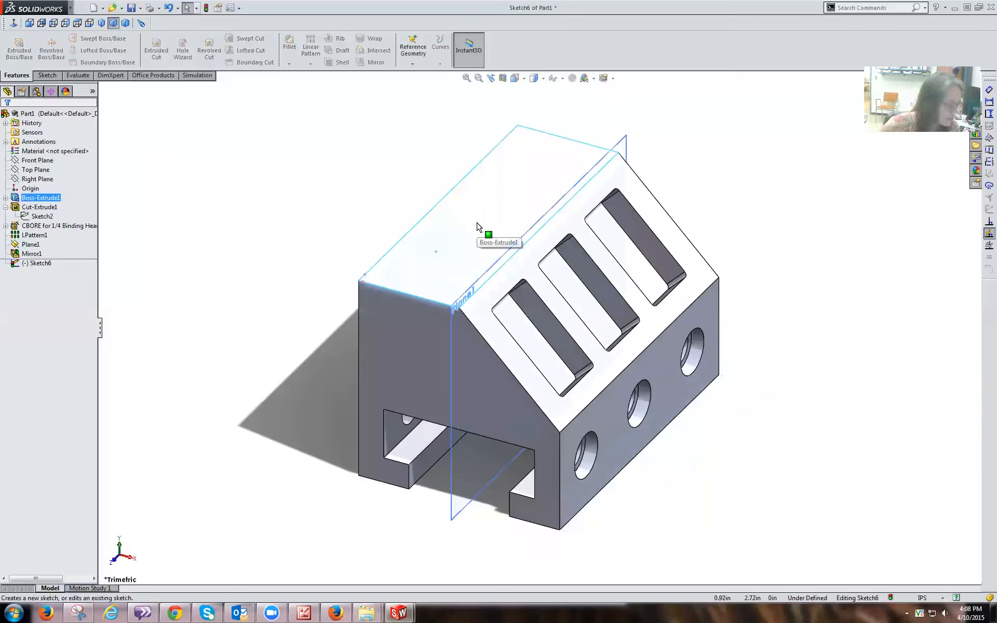
left_click(47, 75)
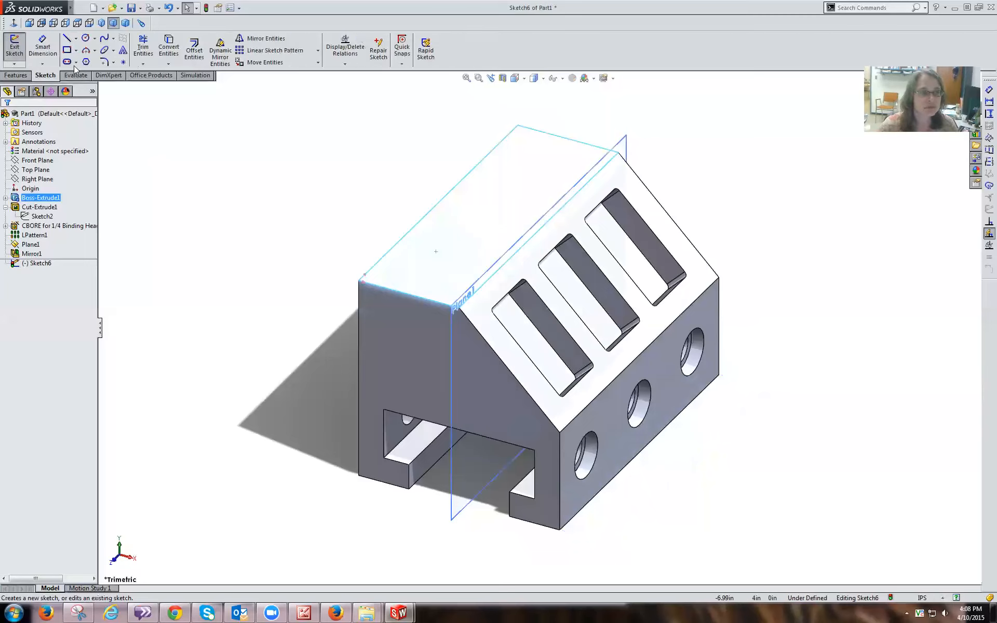
Draw four circles near the top face's corners, with radii about 0.15 and 0.20 in at the back and 0.14 and 0.15 in at the front.
left_click(85, 42)
left_click(78, 23)
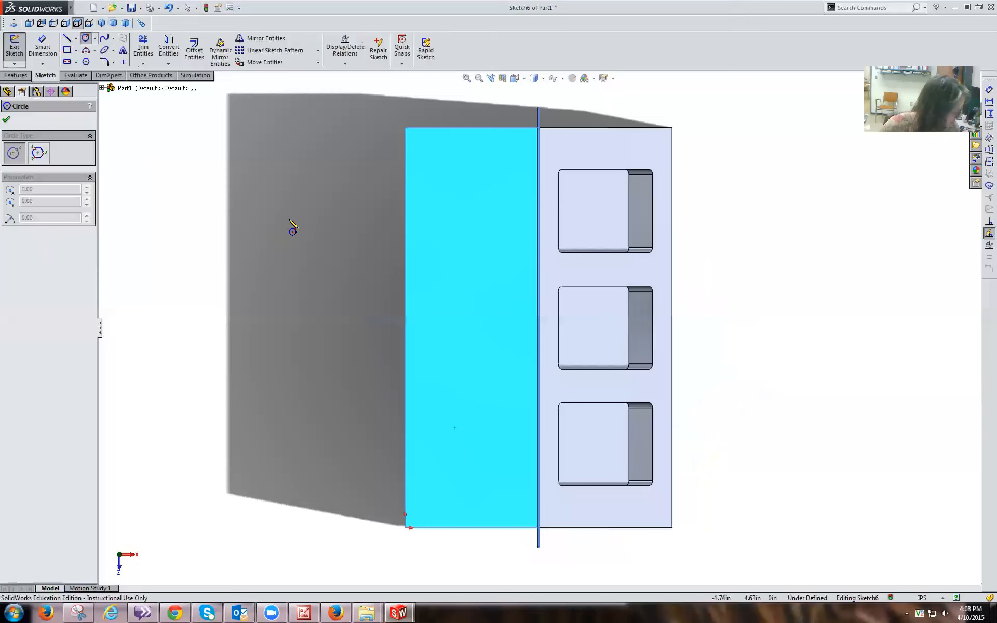
left_click(429, 160)
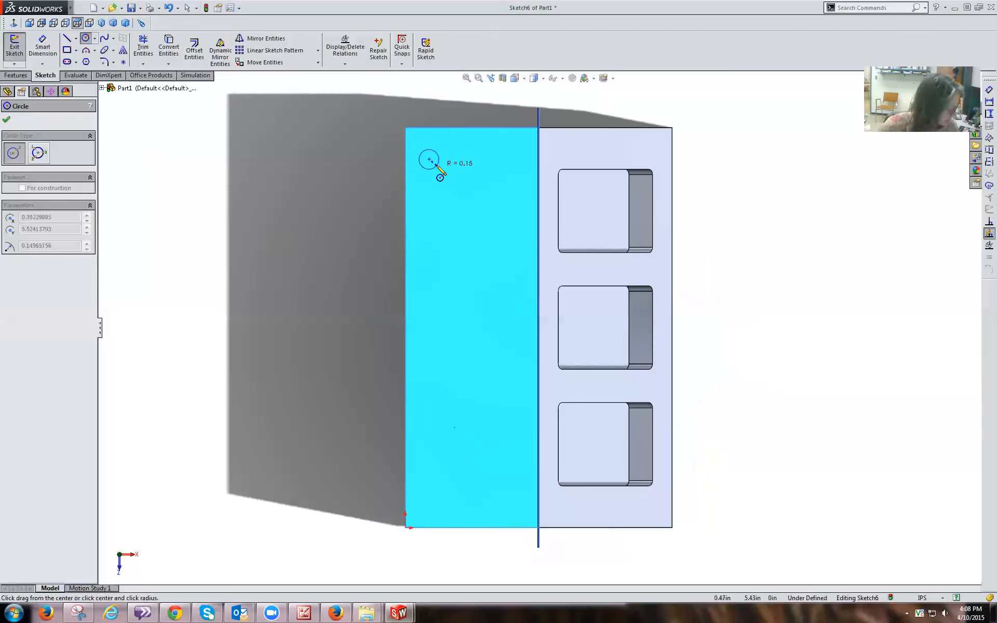
left_click(436, 167)
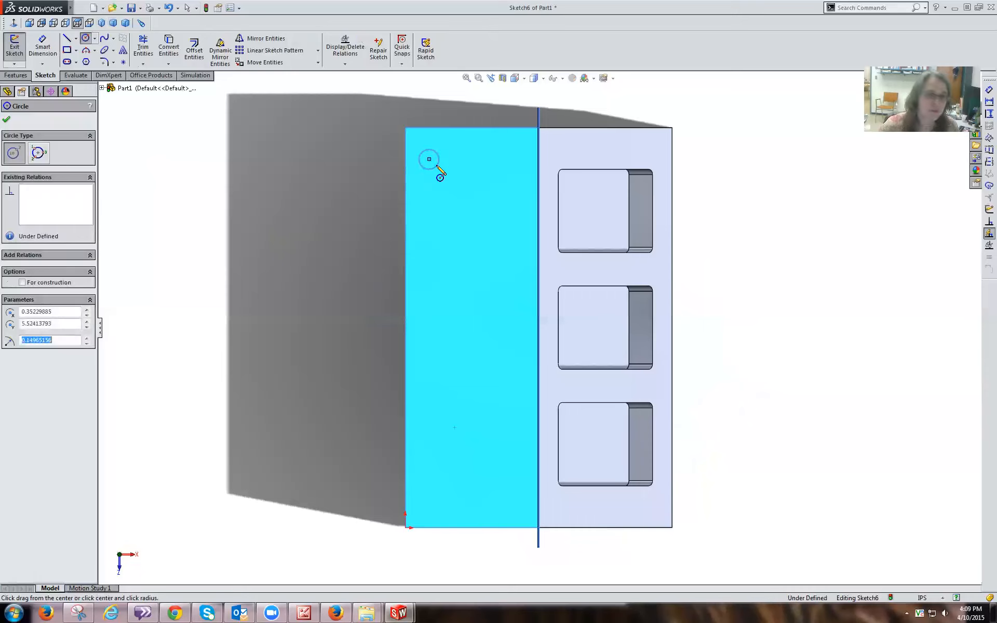
left_click(497, 159)
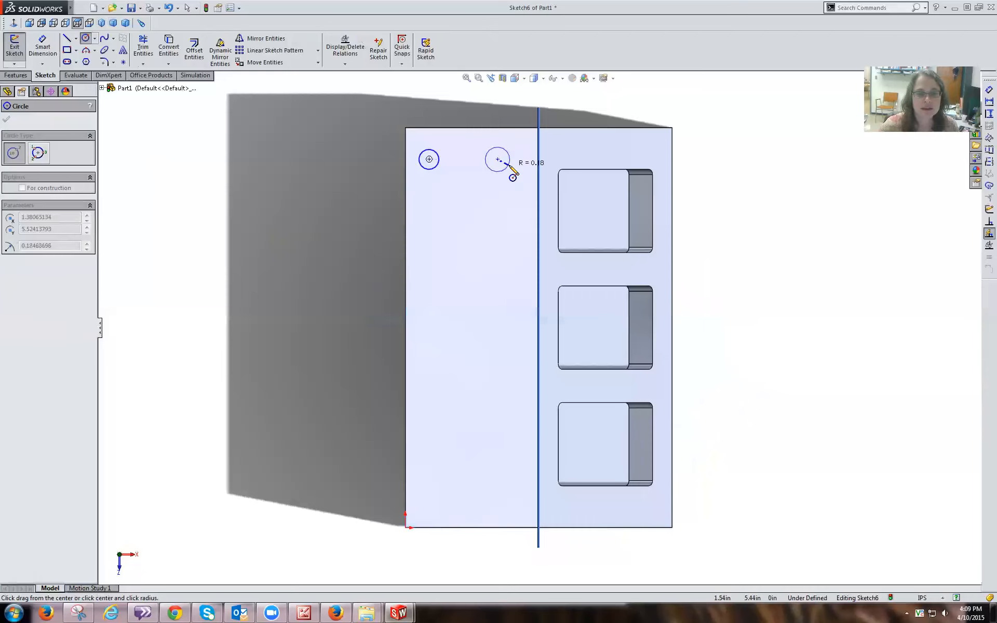
left_click(507, 167)
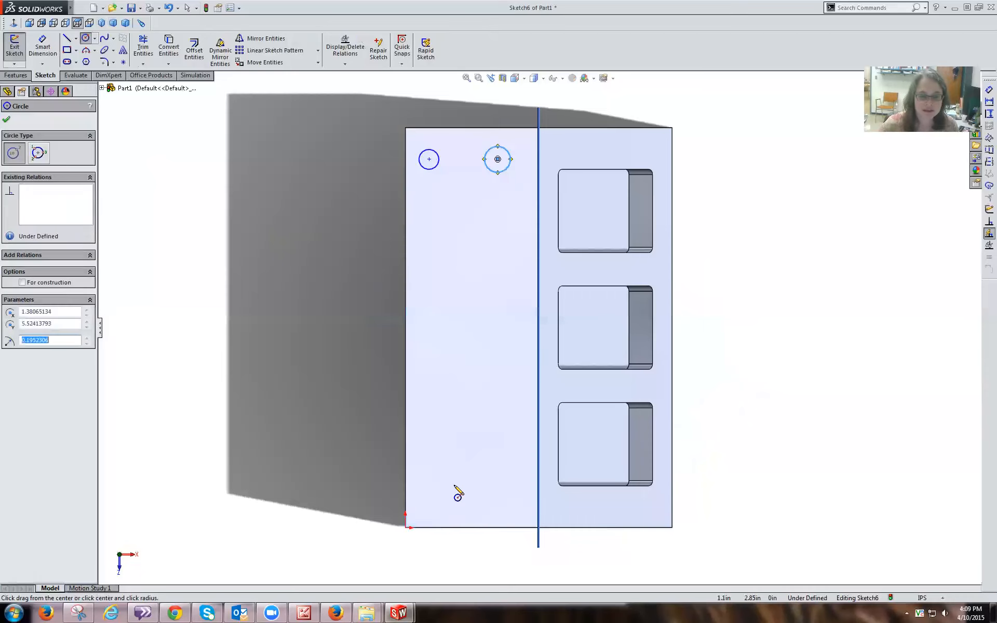
left_click(429, 511)
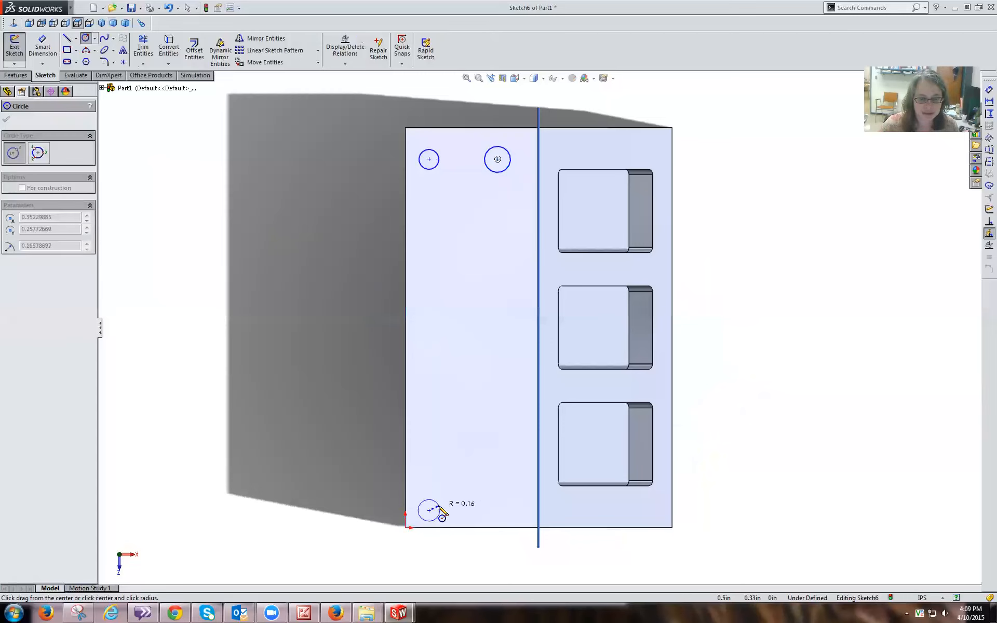
left_click(438, 511)
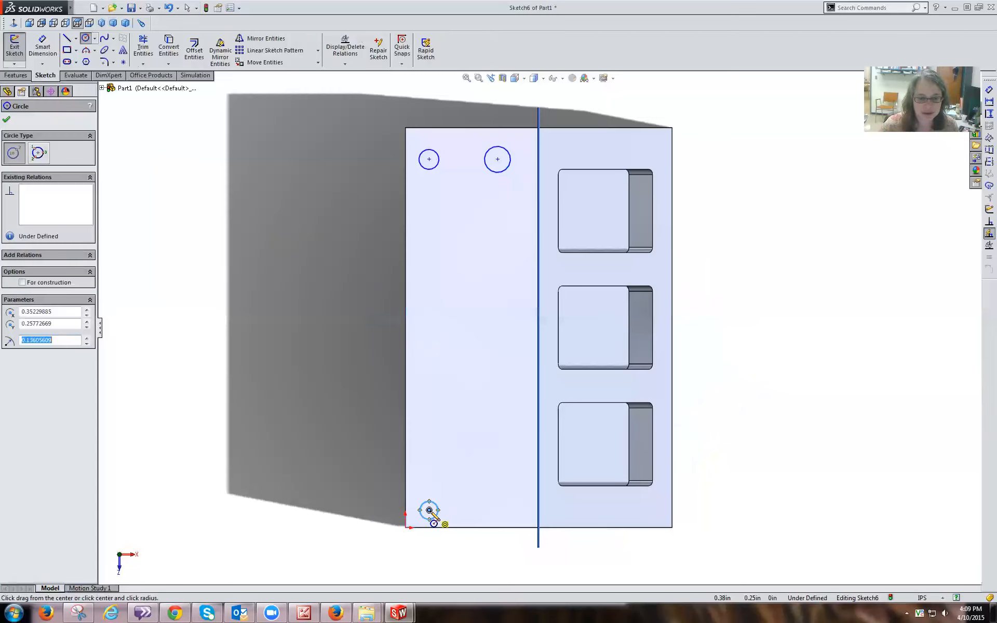
left_click(497, 511)
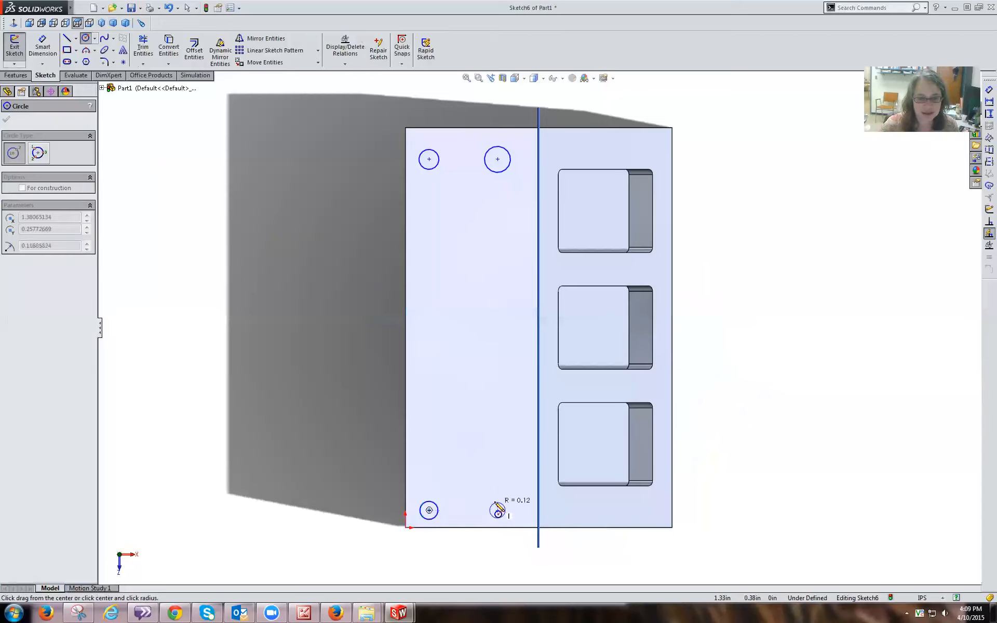
left_click(497, 502)
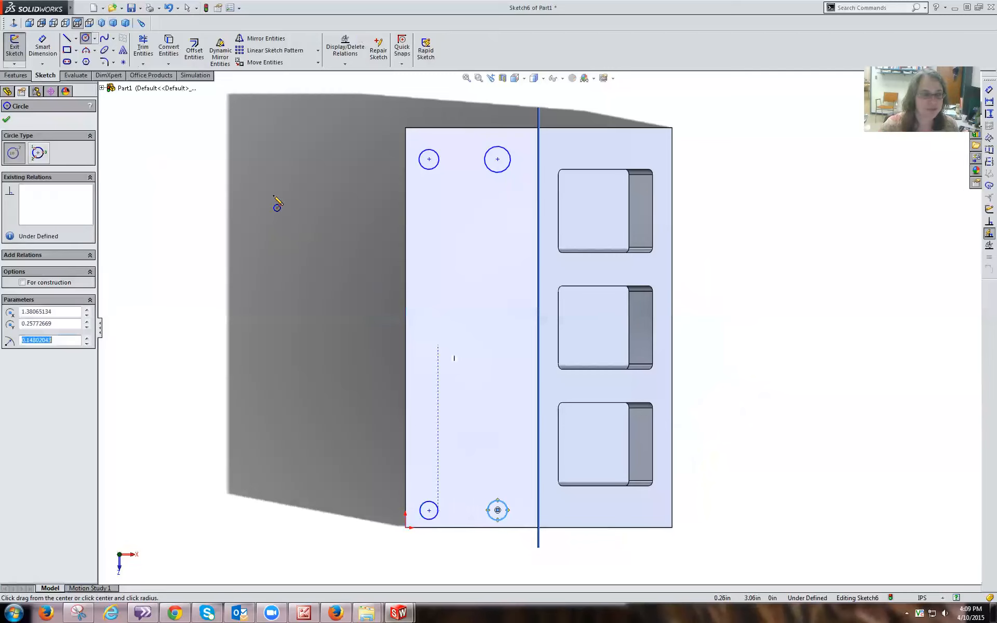
left_click(7, 120)
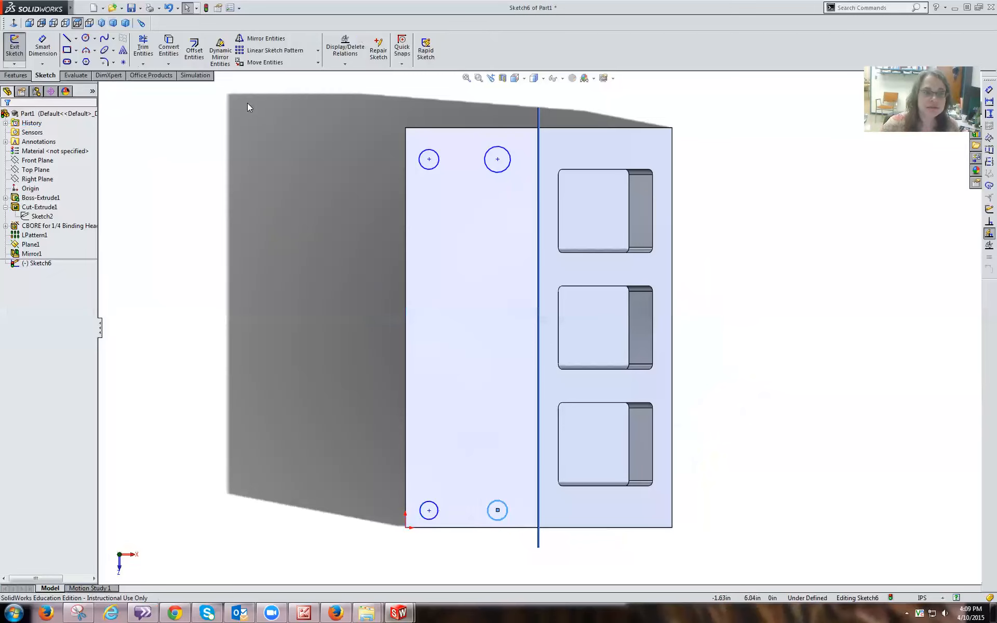
Dimension the back-left circle on the top face to a diameter of 0.275 in.
left_click(54, 48)
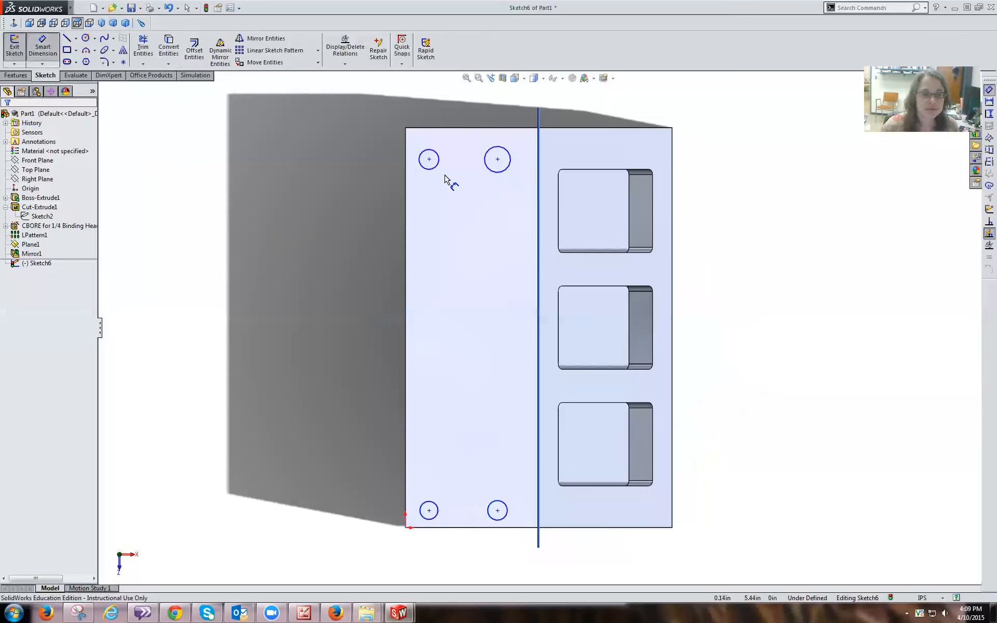
left_click(429, 160)
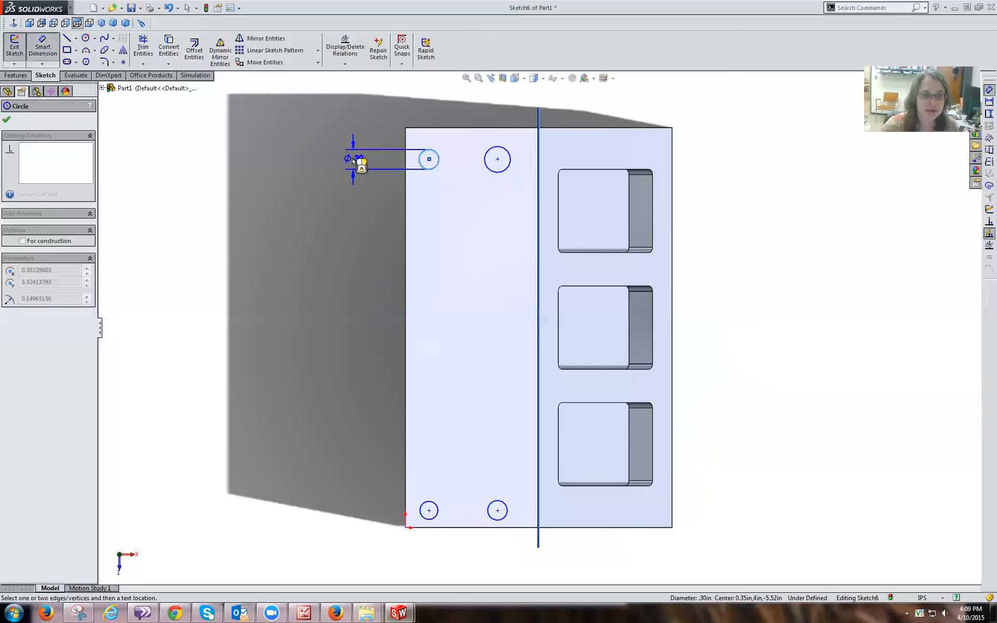
left_click(381, 121)
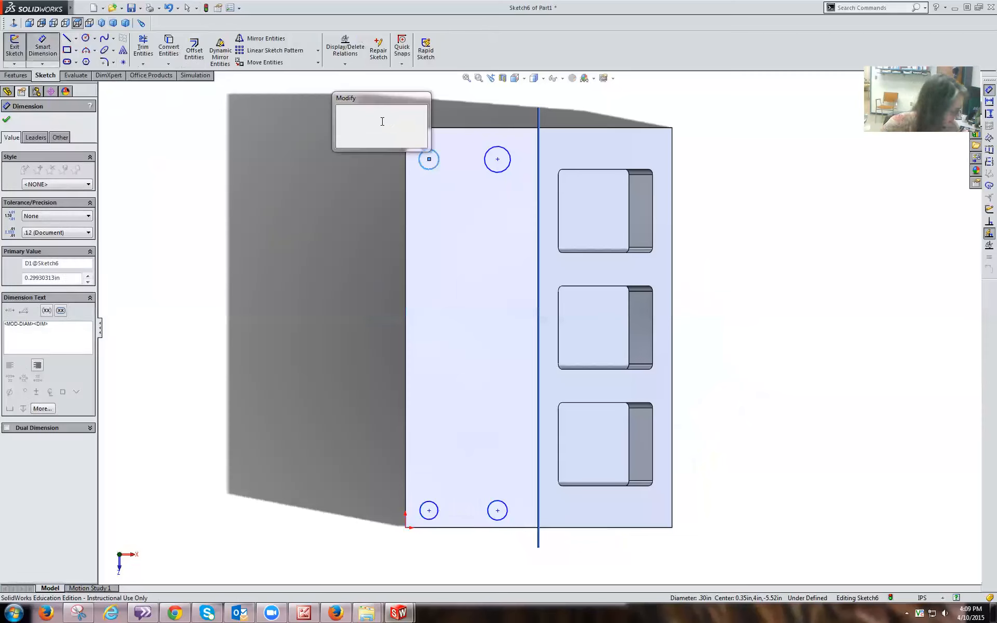
type("0.275")
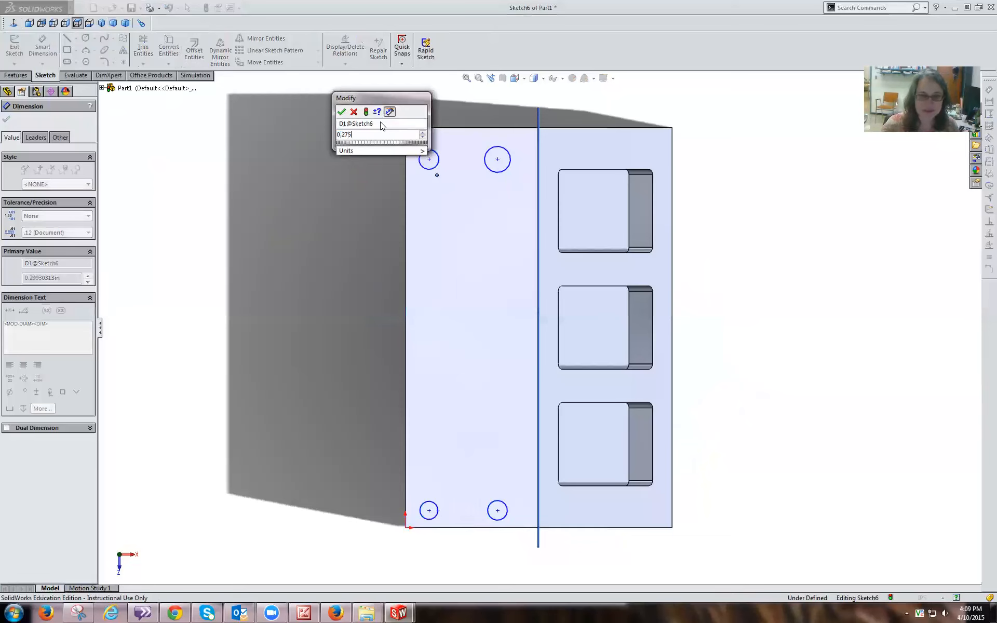
left_click(341, 111)
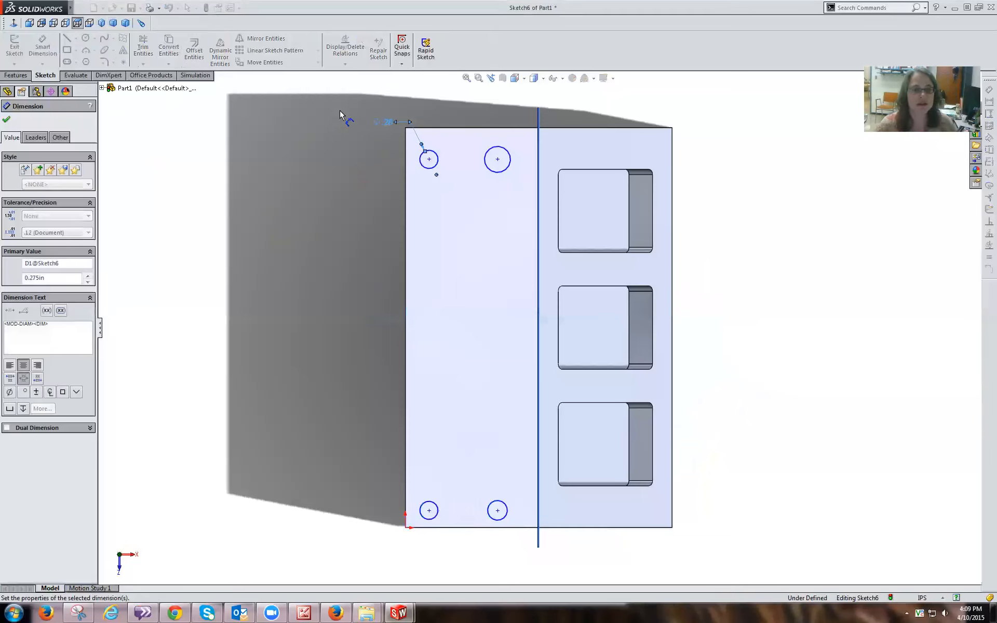
left_click(7, 119)
Add an Equal relation between the three undimensioned circles: back-right, front-left and front-right.
left_click(503, 170)
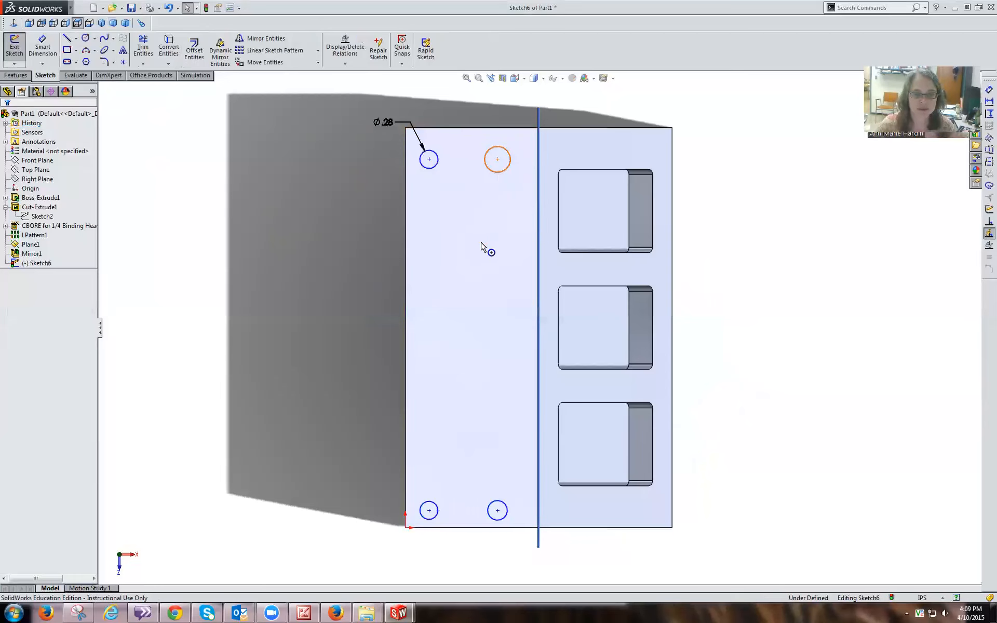
left_click(422, 506, "ctrl")
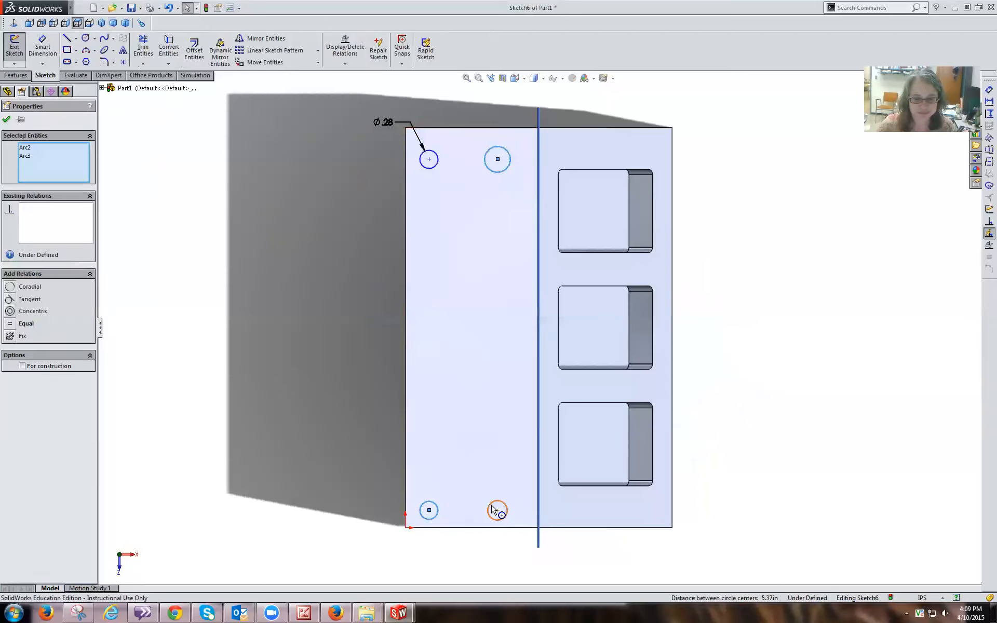
left_click(489, 502, "ctrl")
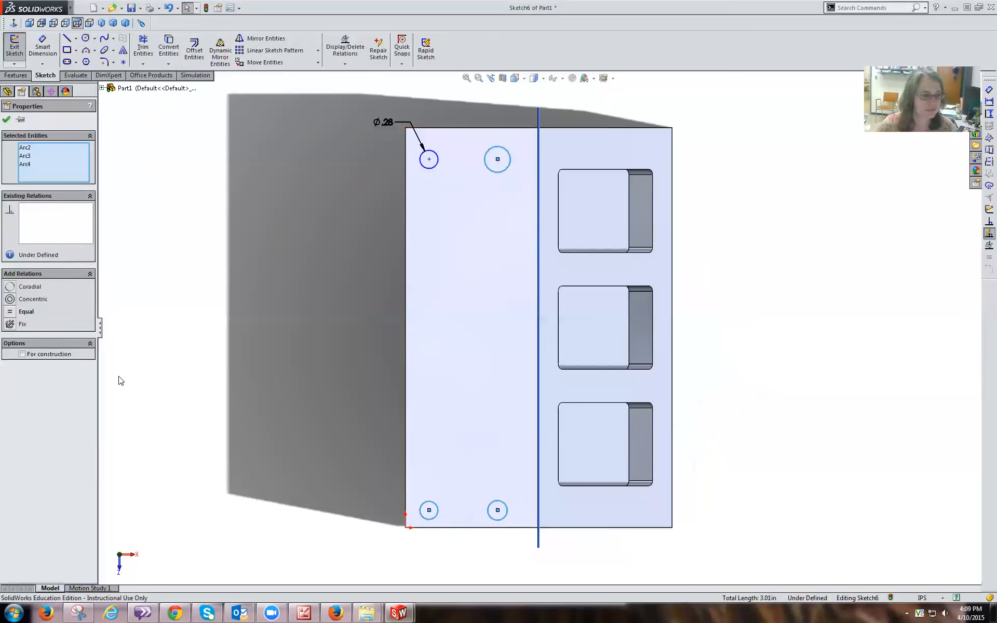
left_click(11, 311)
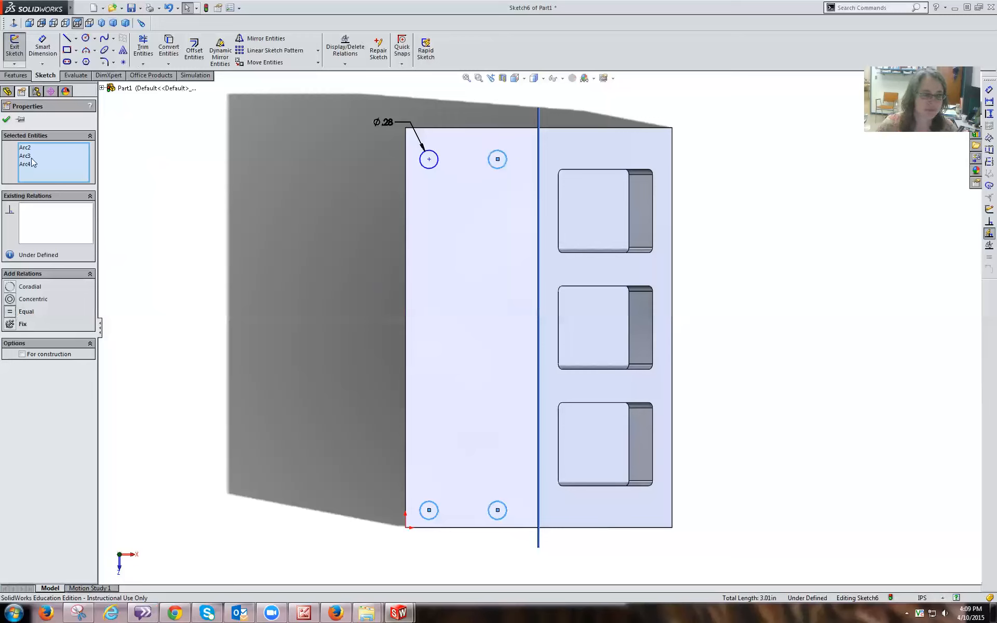
left_click(7, 119)
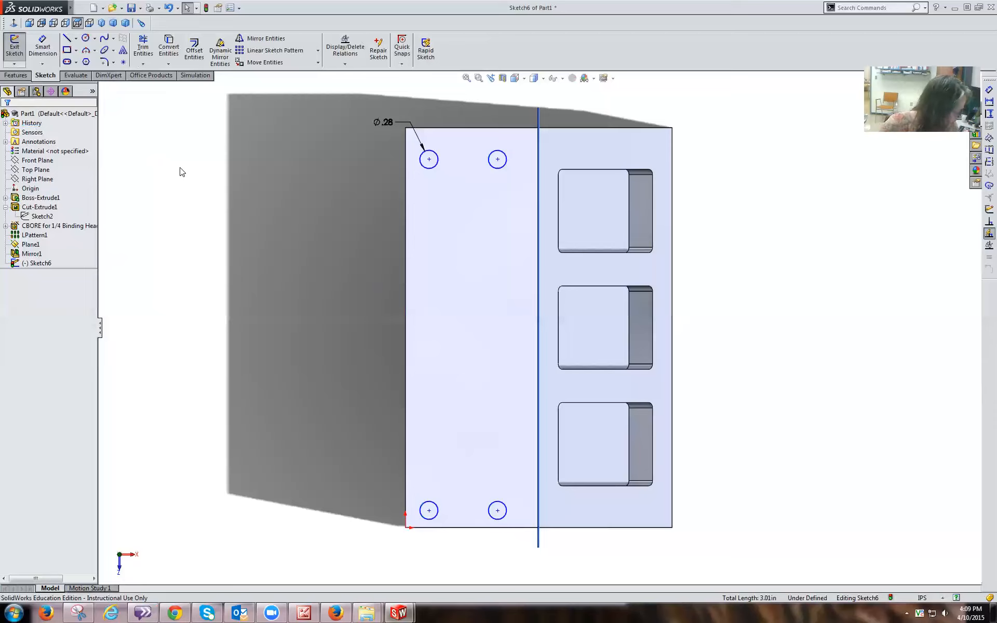
Dimension the front-left circle's center 0.500 in from the block's front edge.
left_click(43, 48)
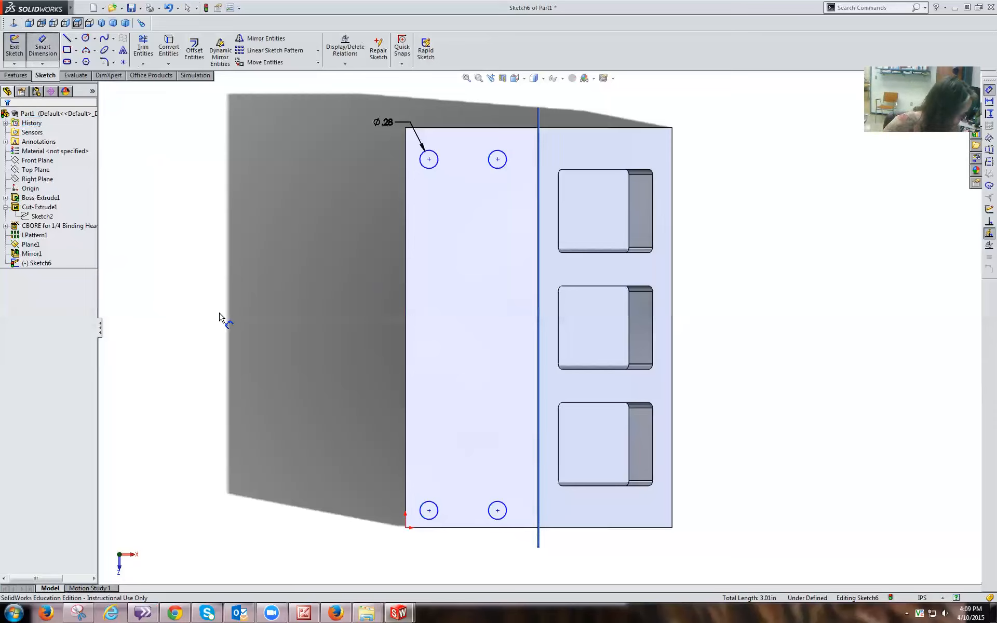
left_click(429, 511)
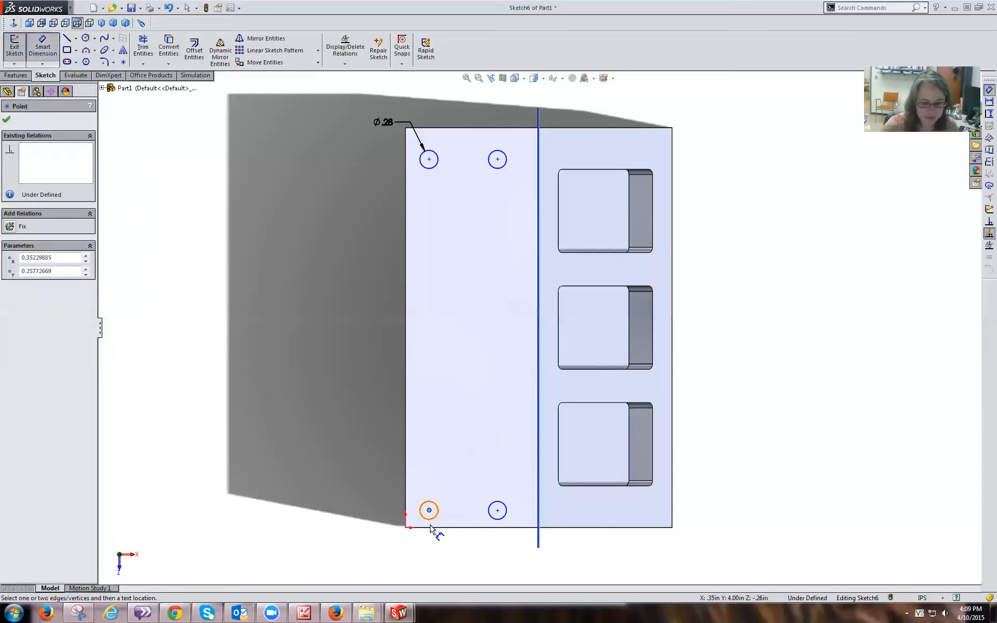
left_click(430, 527)
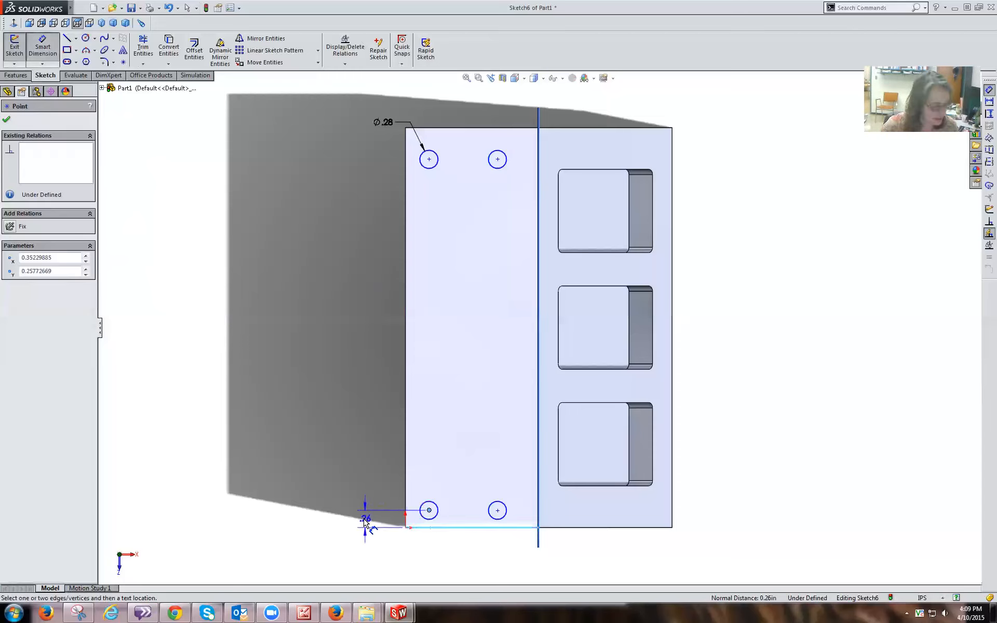
left_click(365, 521)
type("0.500")
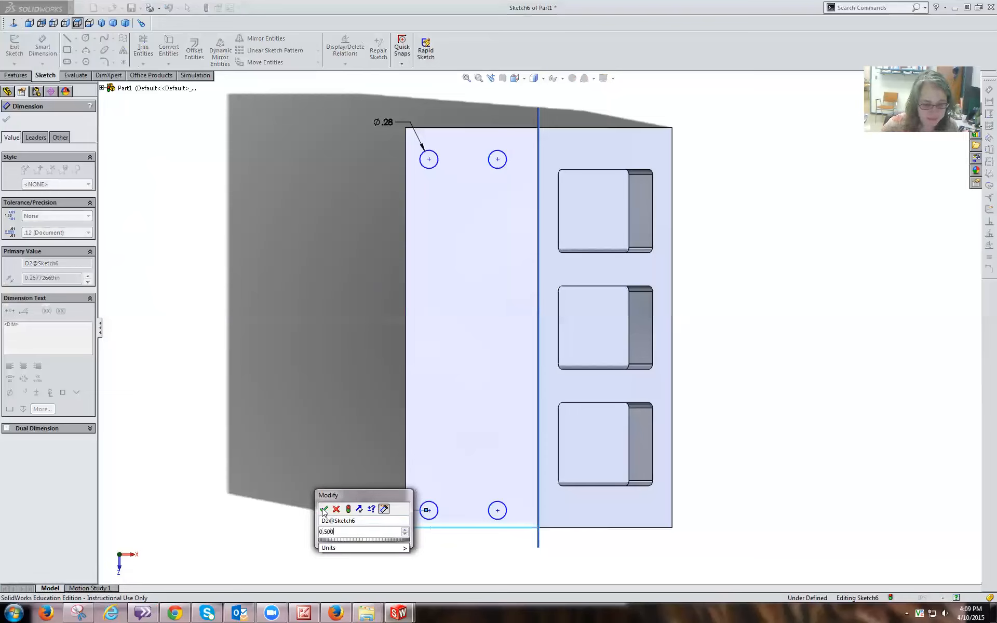
left_click(323, 509)
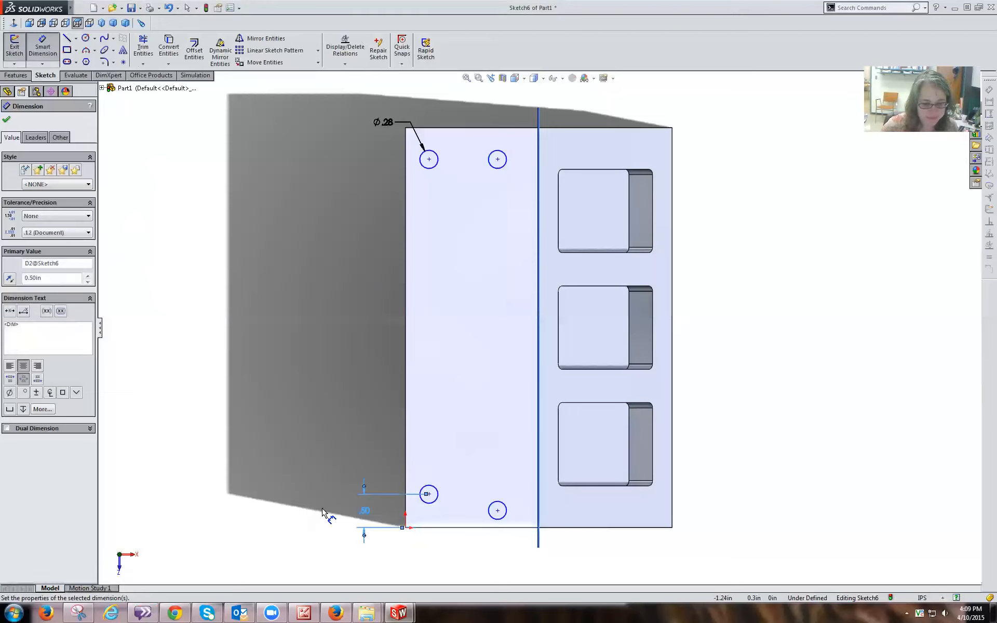
Dimension the front-left circle's center 0.500 in from the block's left edge.
left_click(427, 494)
left_click(406, 493)
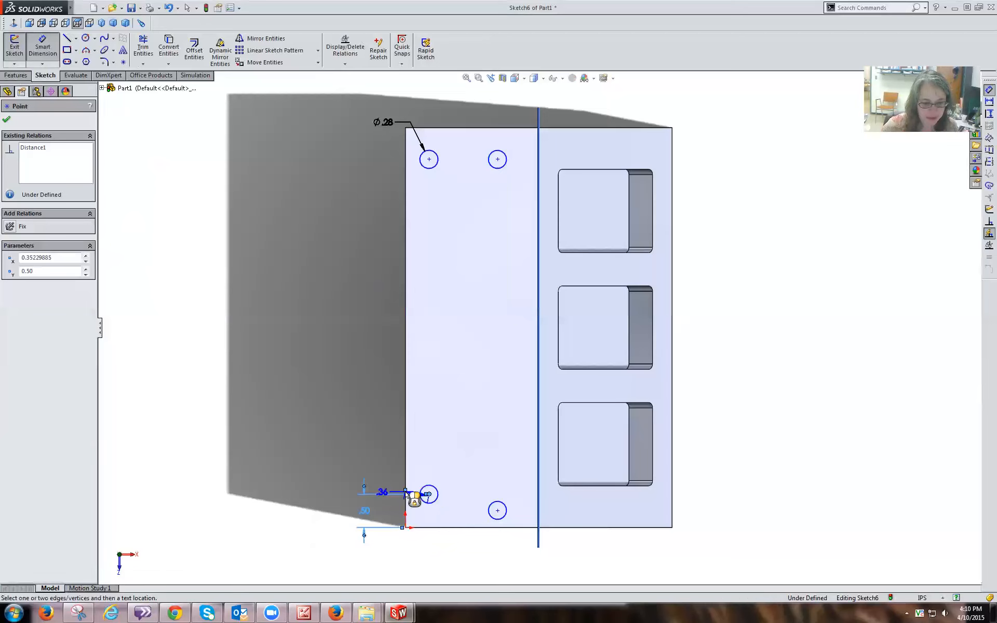
left_click(414, 548)
type("0.500")
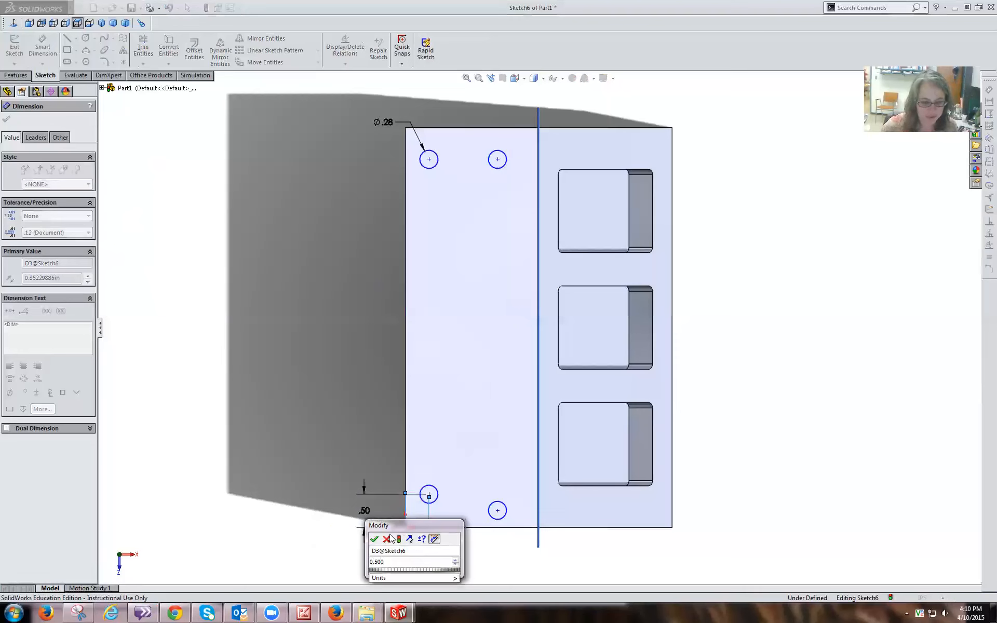
left_click(374, 539)
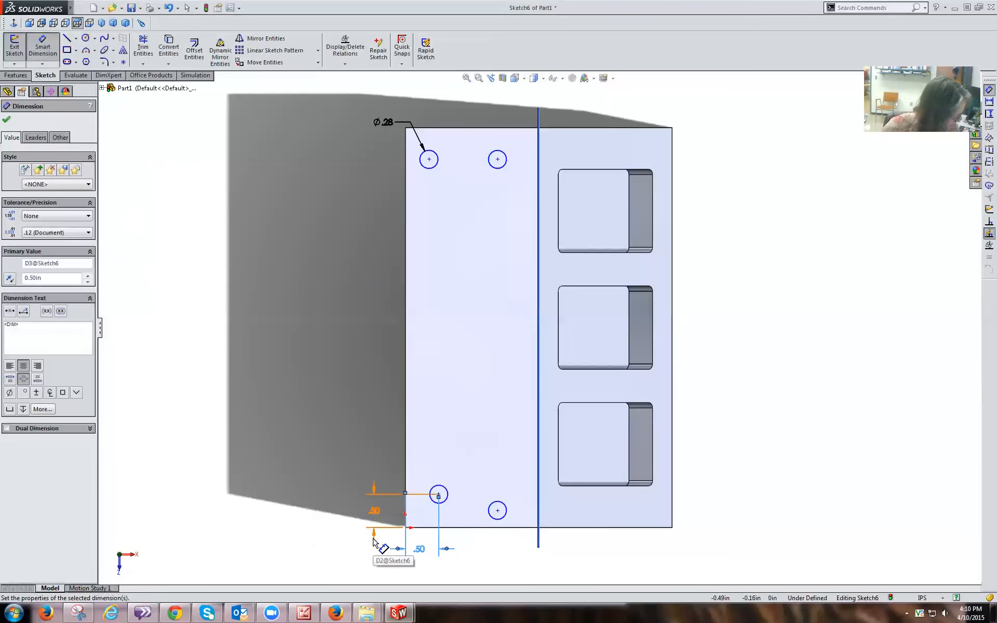
Dimension the horizontal spacing between the two front circle centers to 1.00 in.
left_click(439, 495)
left_click(497, 511)
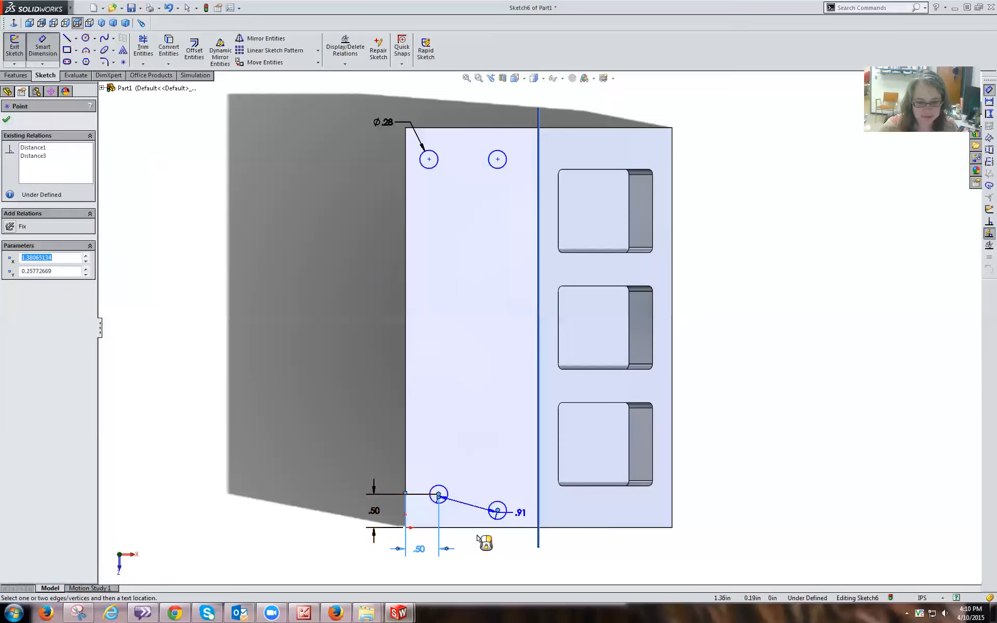
left_click(473, 551)
type("1.0")
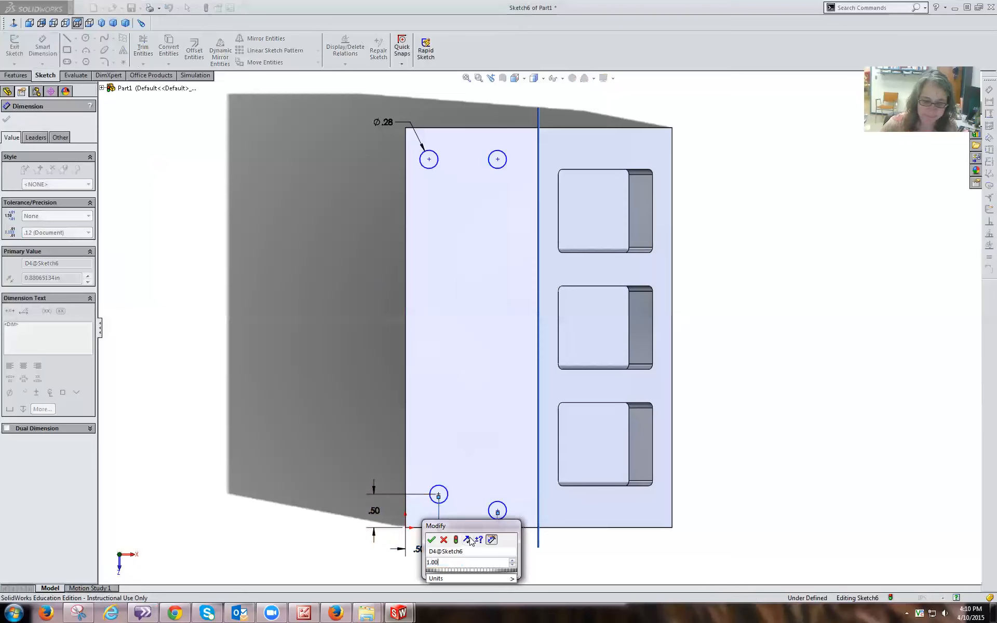
left_click(432, 540)
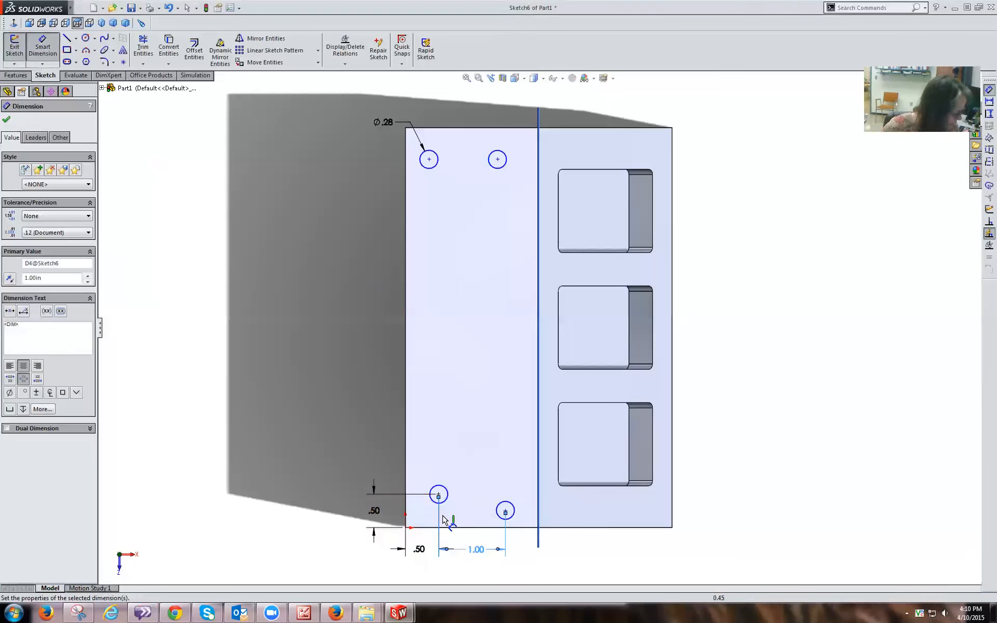
Dimension the distance between the front-left and back-left circle centers to 5.00 in.
left_click(438, 496)
left_click(428, 159)
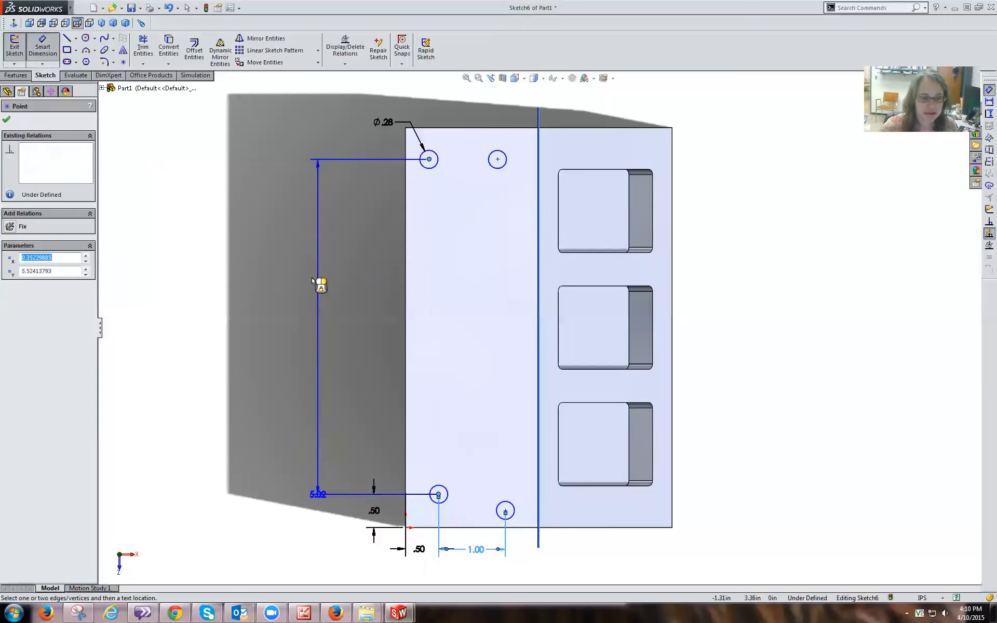
left_click(277, 311)
type("5.00")
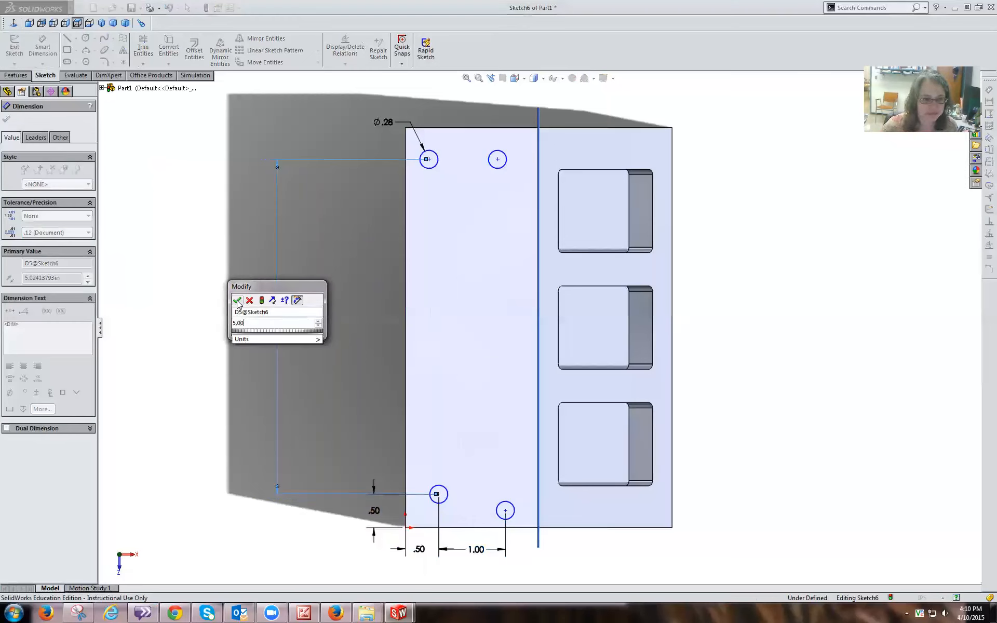
left_click(237, 300)
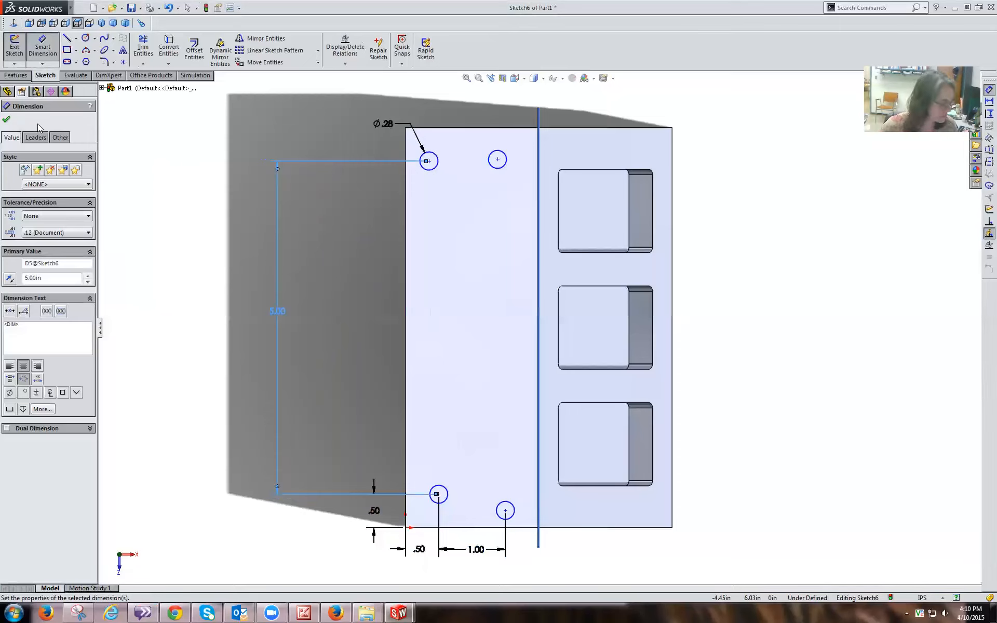
left_click(7, 119)
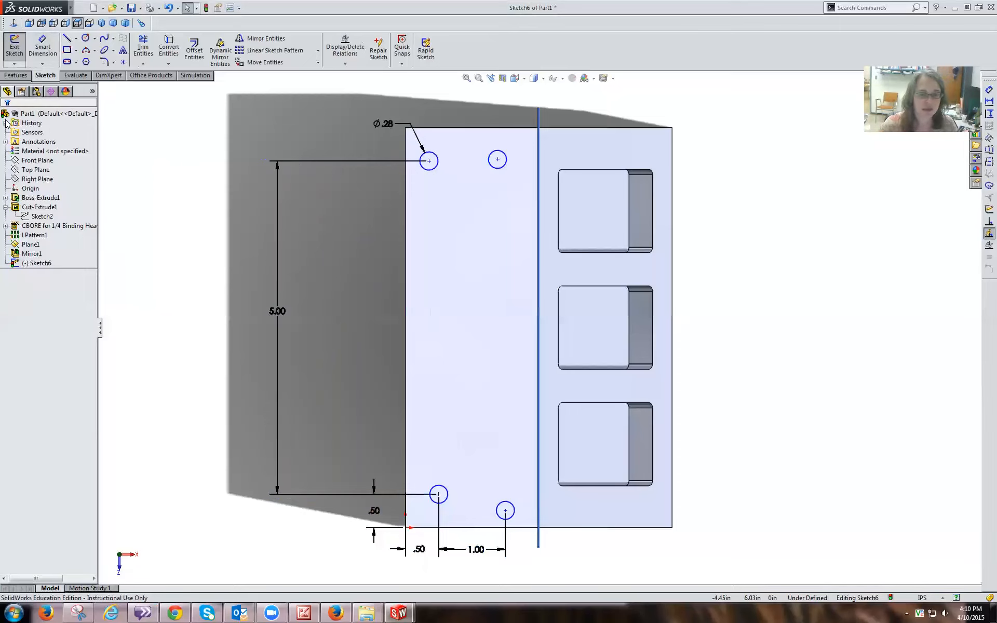
Align the back-left circle's center with the front-left circle's center using a Vertical relation.
left_click(429, 162)
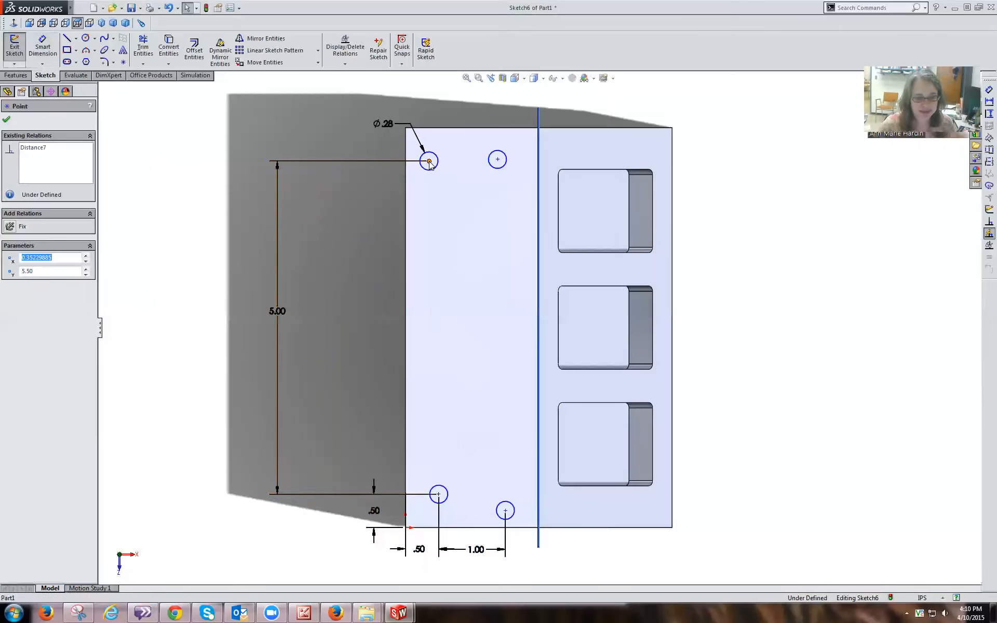
left_click(438, 494)
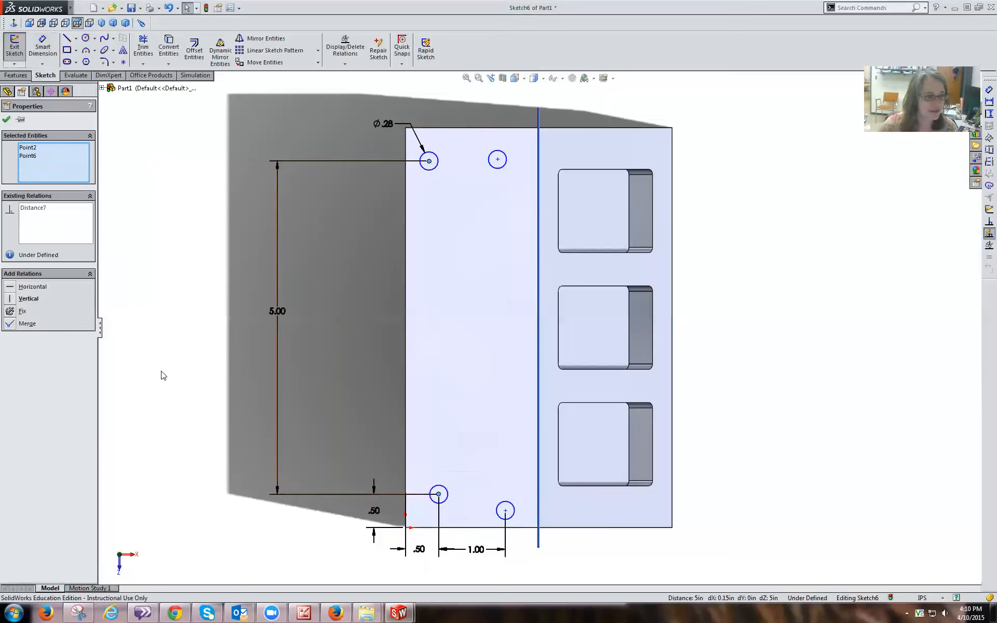
left_click(13, 300)
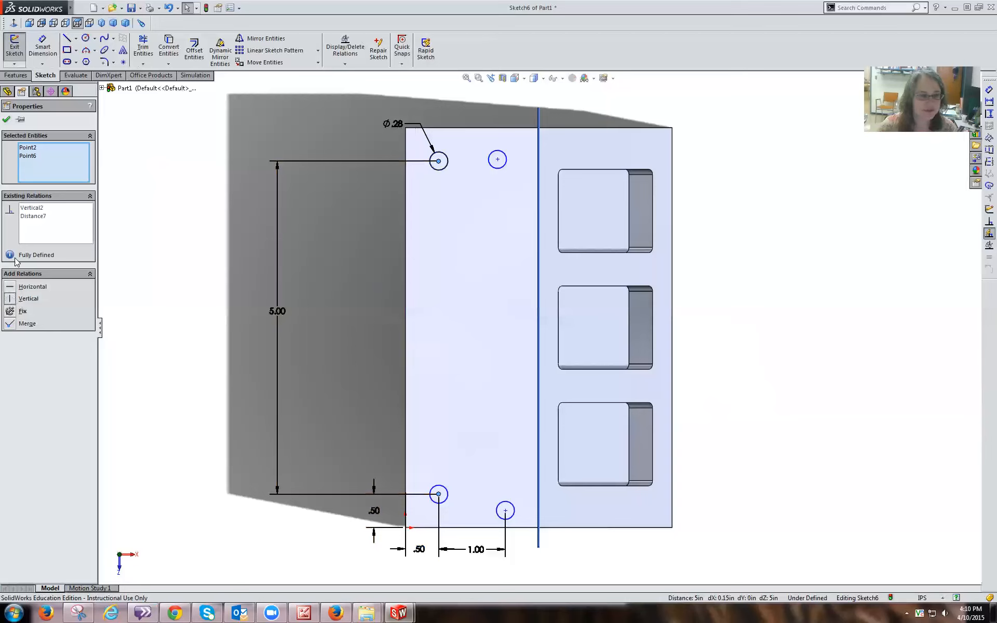
left_click(6, 119)
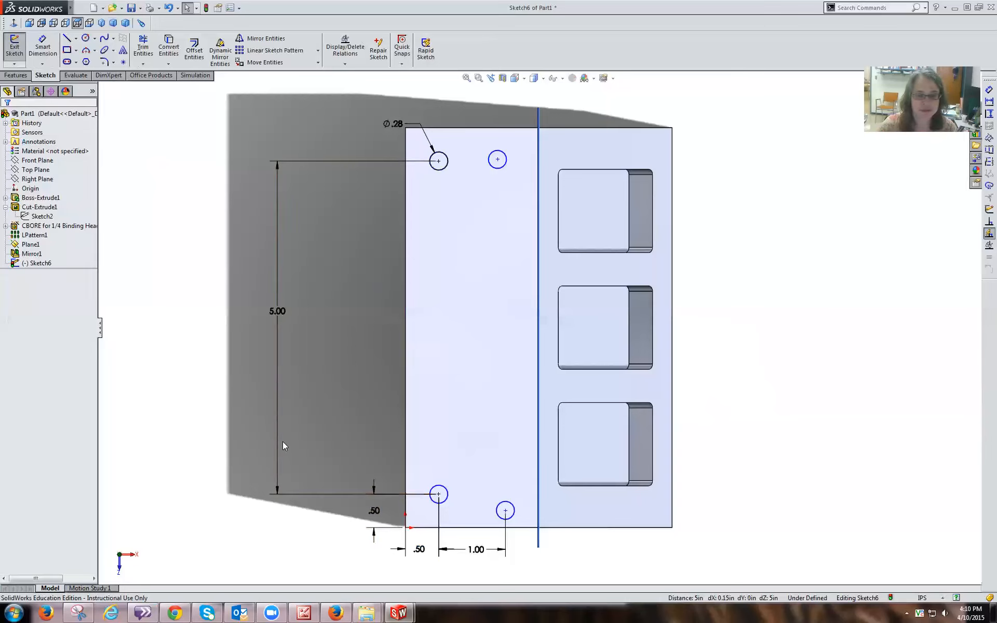
Align the centers of the two front circles with a Horizontal relation.
left_click(439, 494)
left_click(505, 511, "ctrl")
left_click(19, 290)
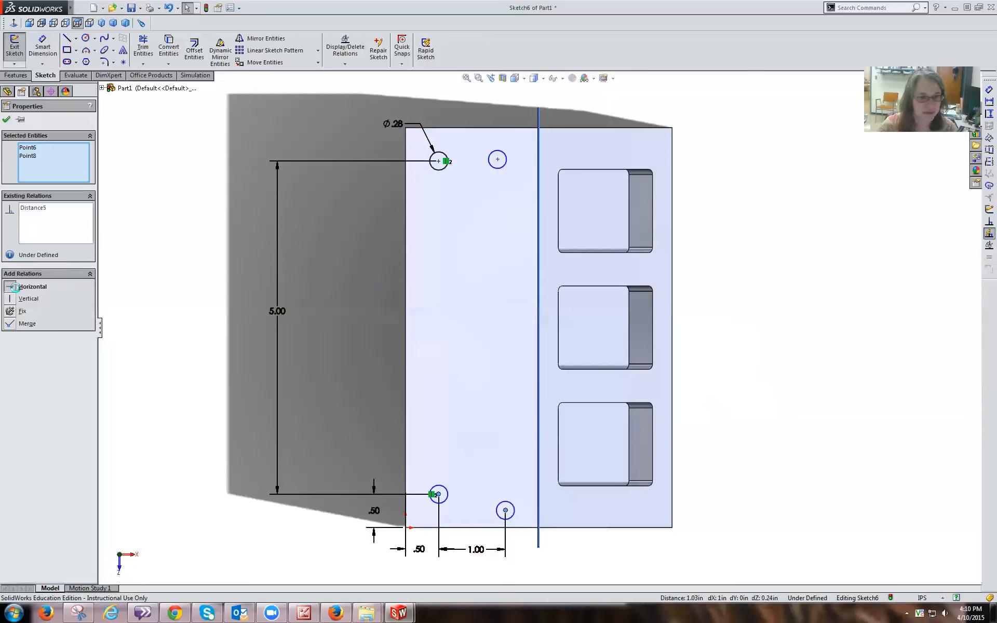
left_click(7, 120)
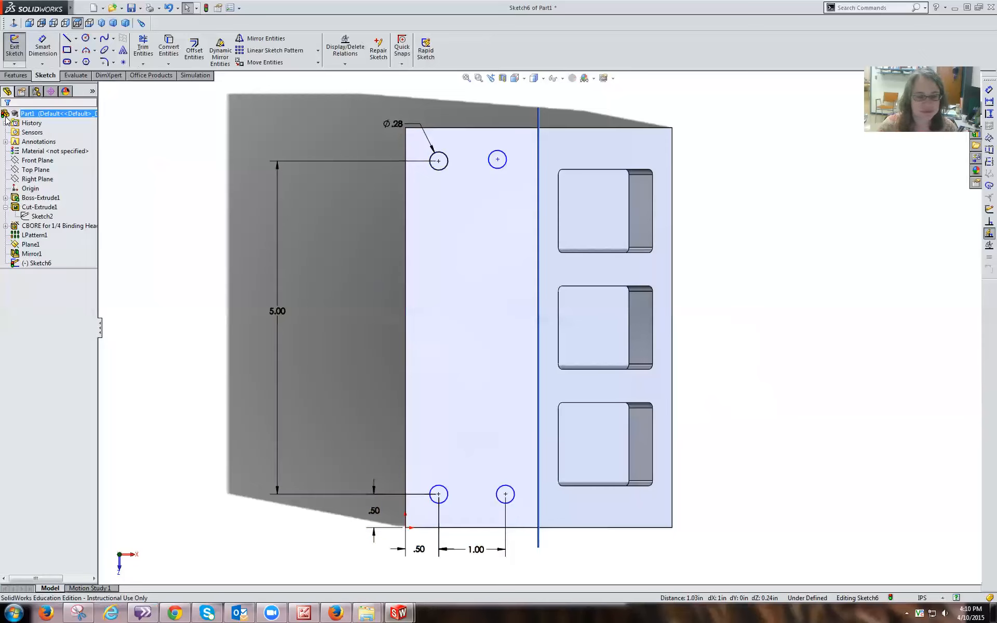
Align the back-right circle's center with the front-right circle's center using a Vertical relation.
left_click(505, 494)
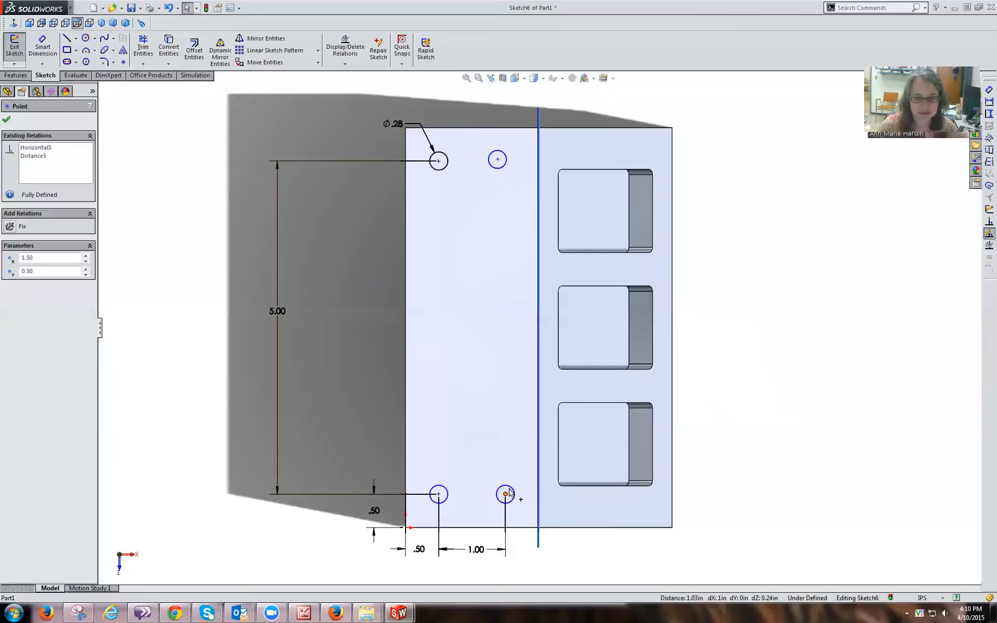
left_click(497, 159, "ctrl")
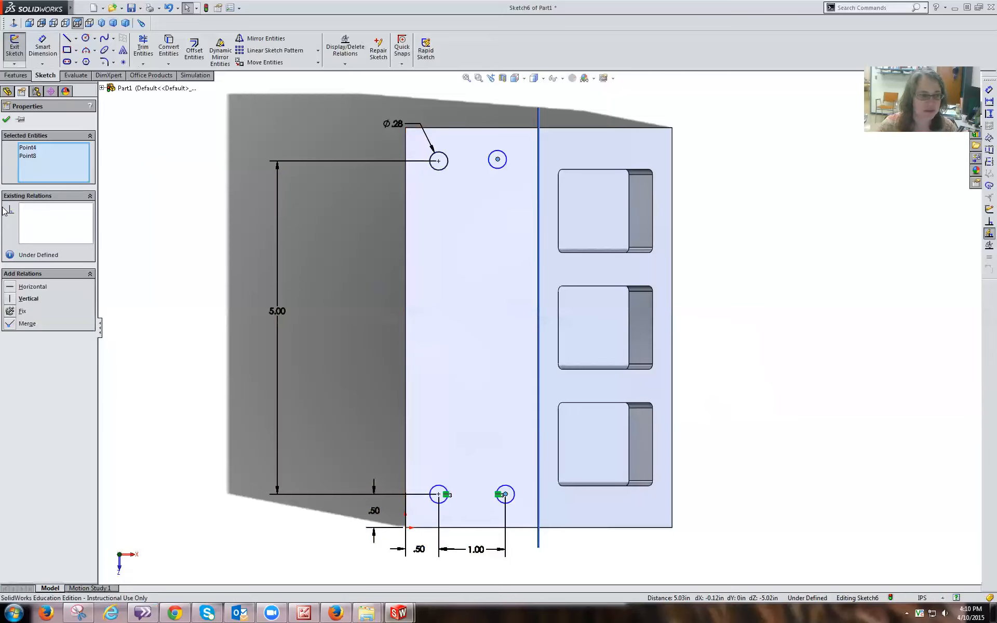
left_click(14, 300)
left_click(7, 120)
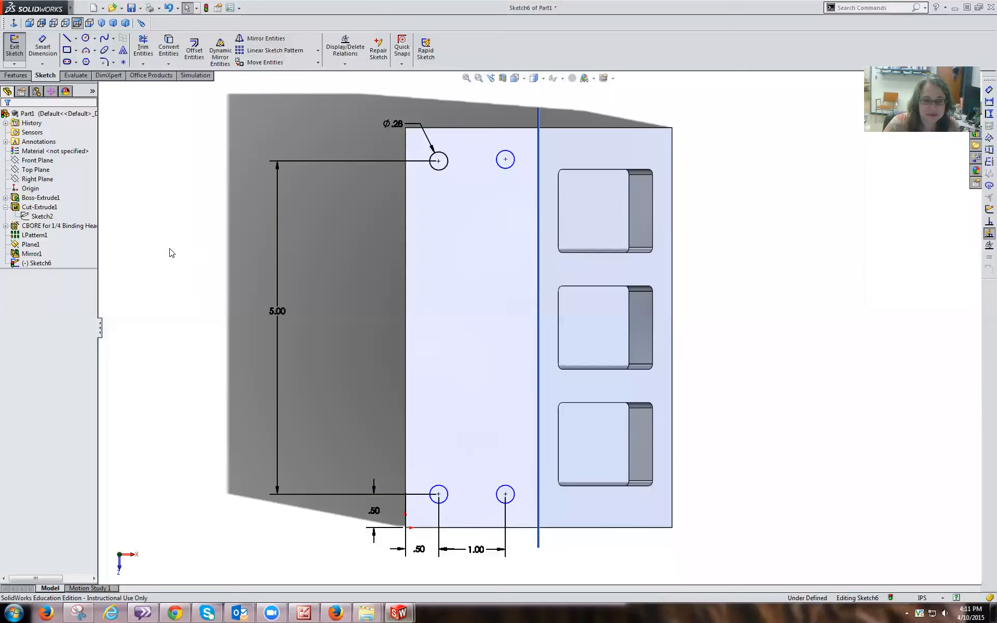
Make the front-left and back-left circles the same size with an Equal relation.
left_click(440, 490)
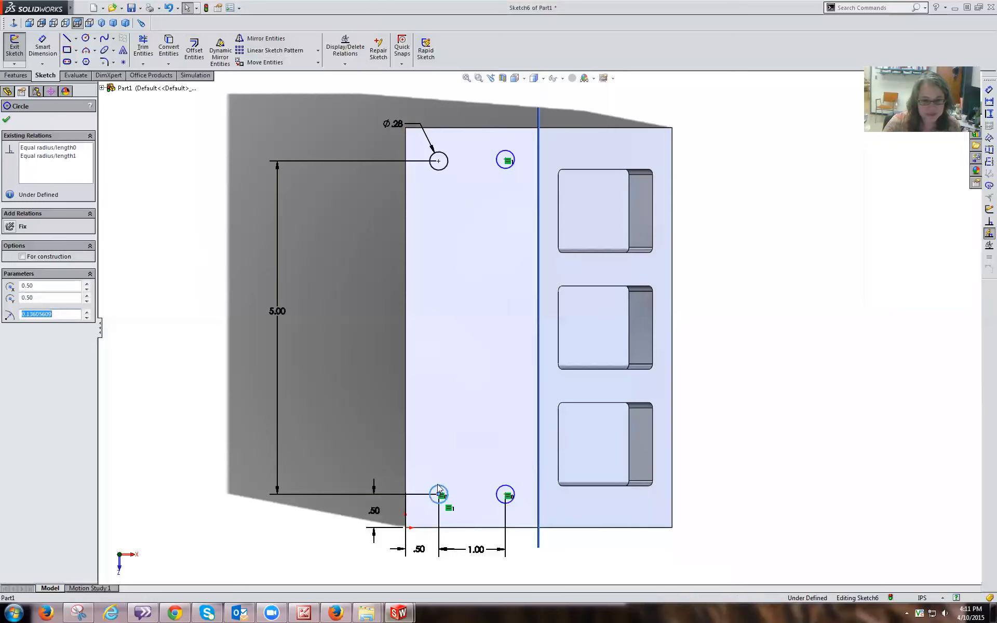
left_click(434, 172, "ctrl")
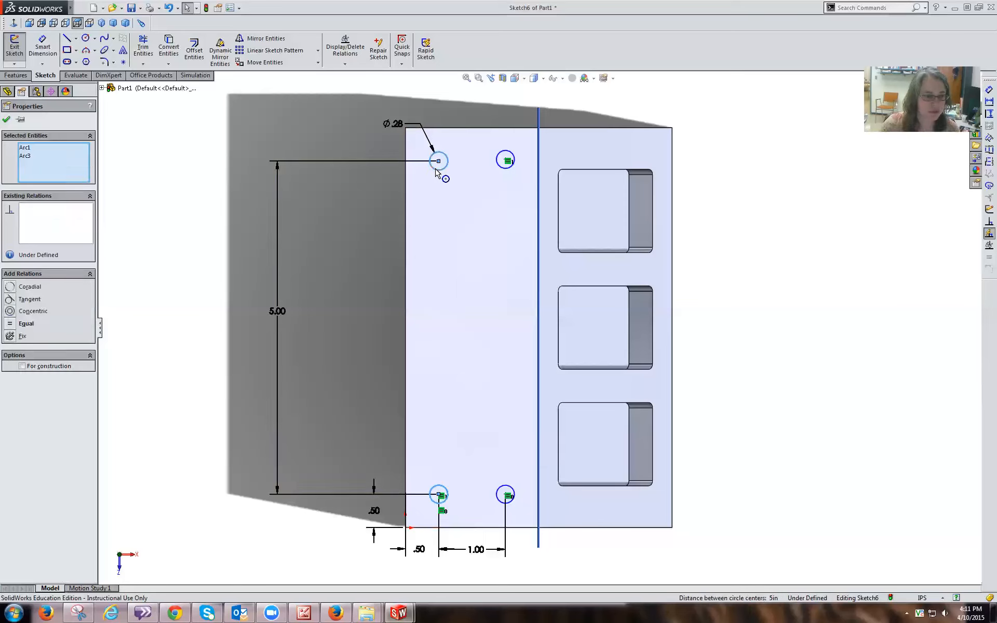
left_click(9, 324)
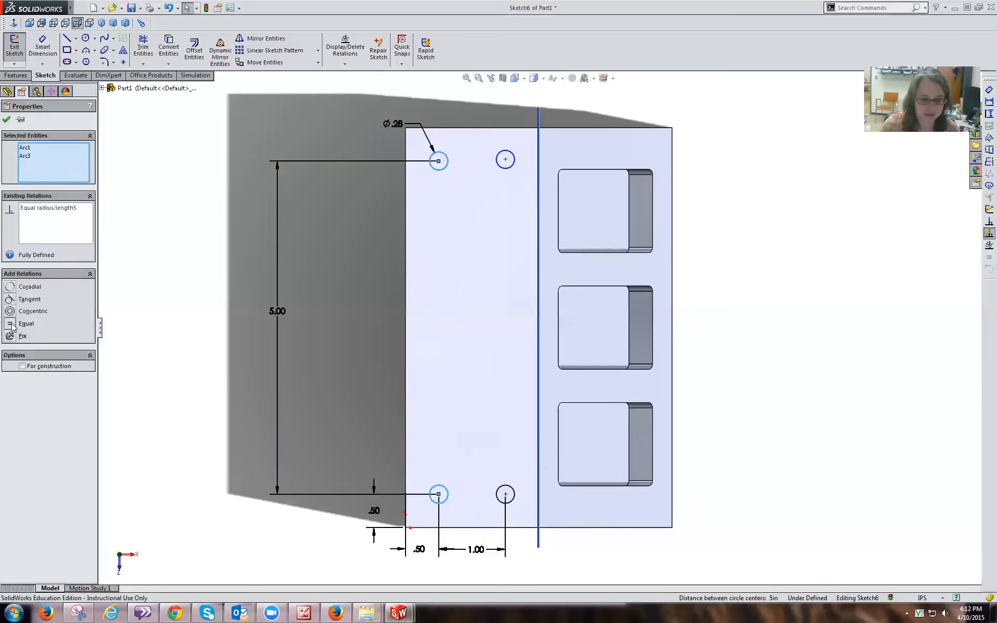
left_click(147, 327)
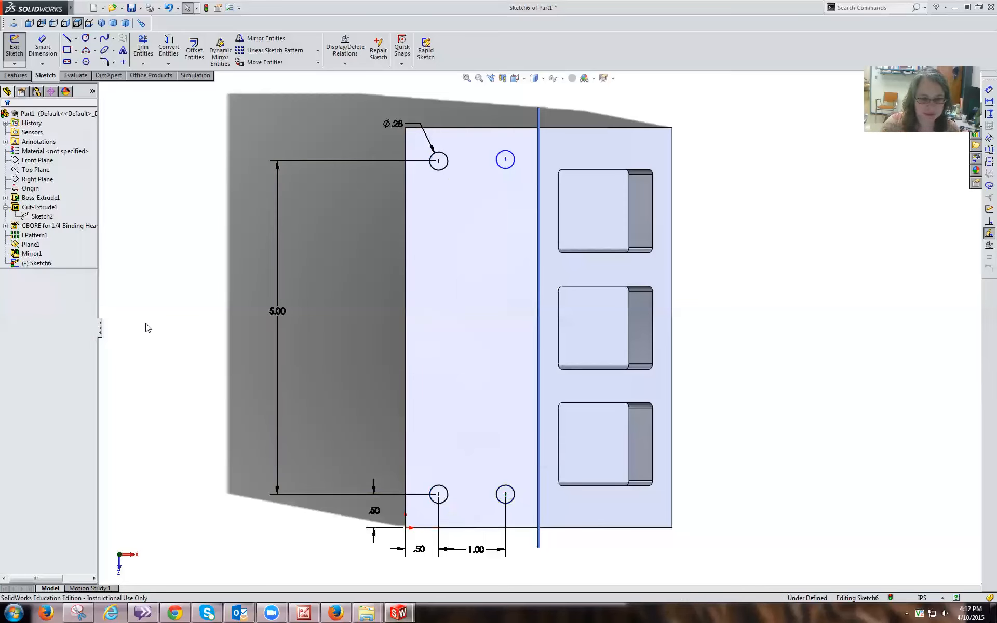
Make the back-right circle the same size as the back-left circle with an Equal relation.
left_click(448, 169)
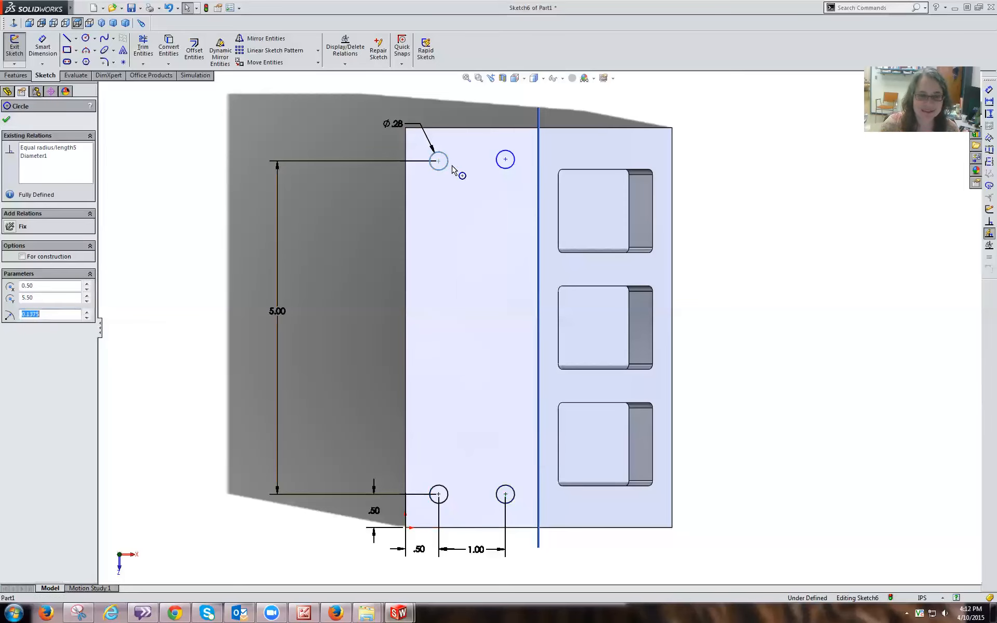
left_click(511, 165, "ctrl")
left_click(9, 323)
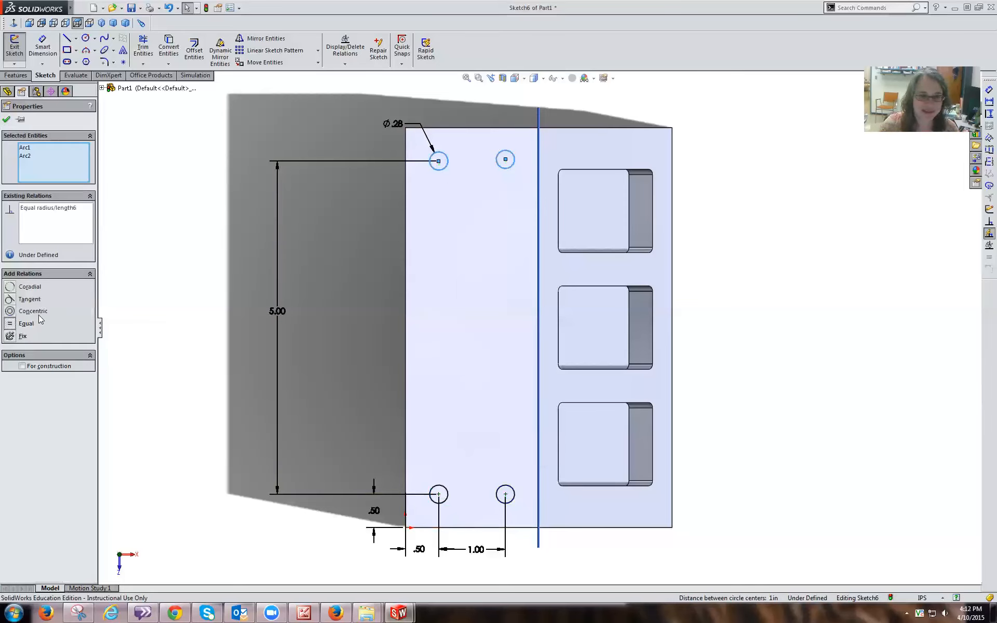
left_click(129, 282)
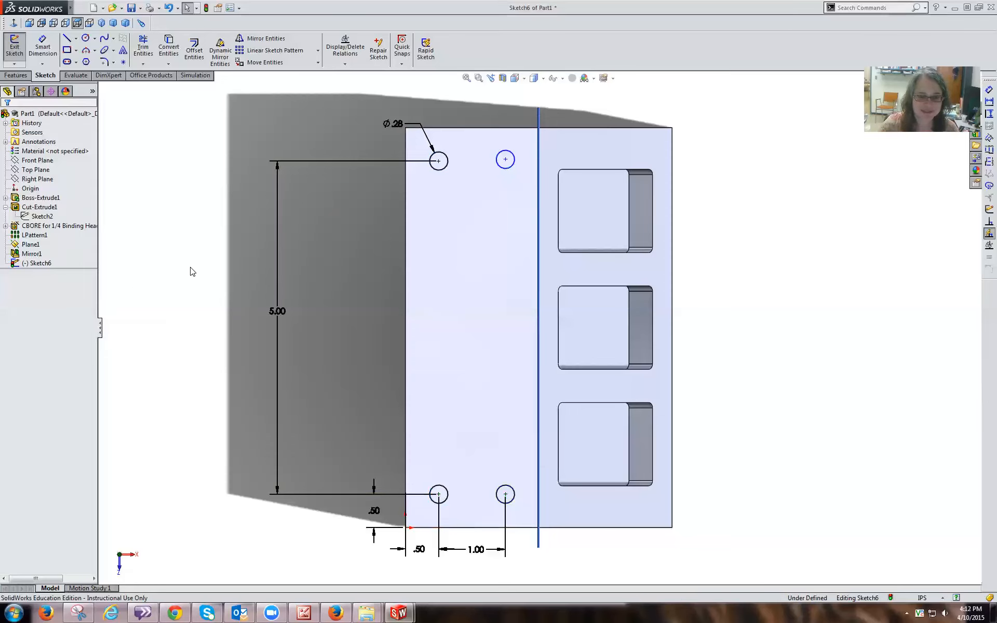
Align the centers of the two back circles with a Horizontal relation.
left_click(438, 160)
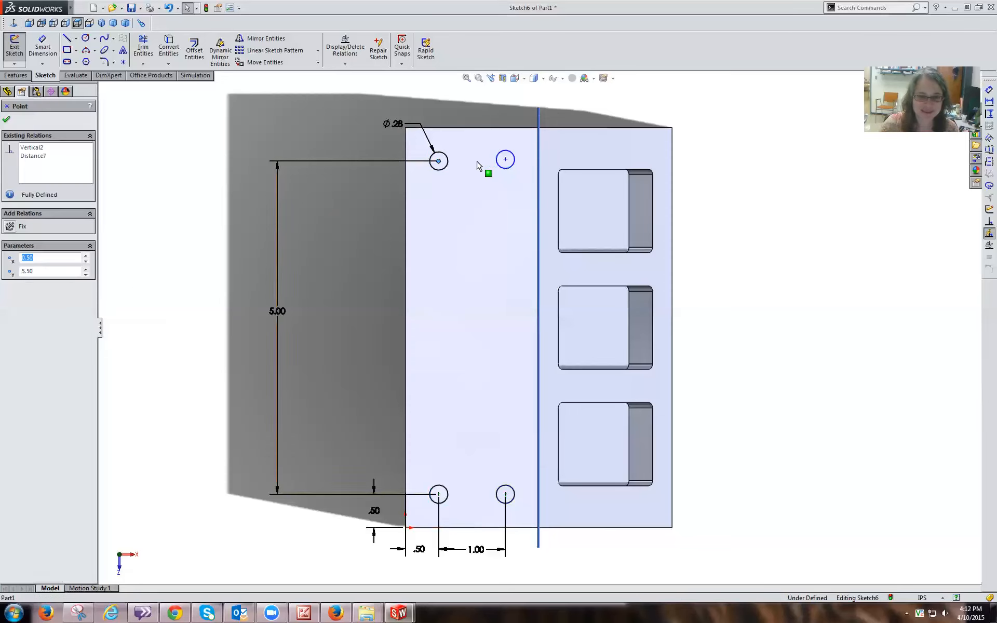
left_click(504, 159, "ctrl")
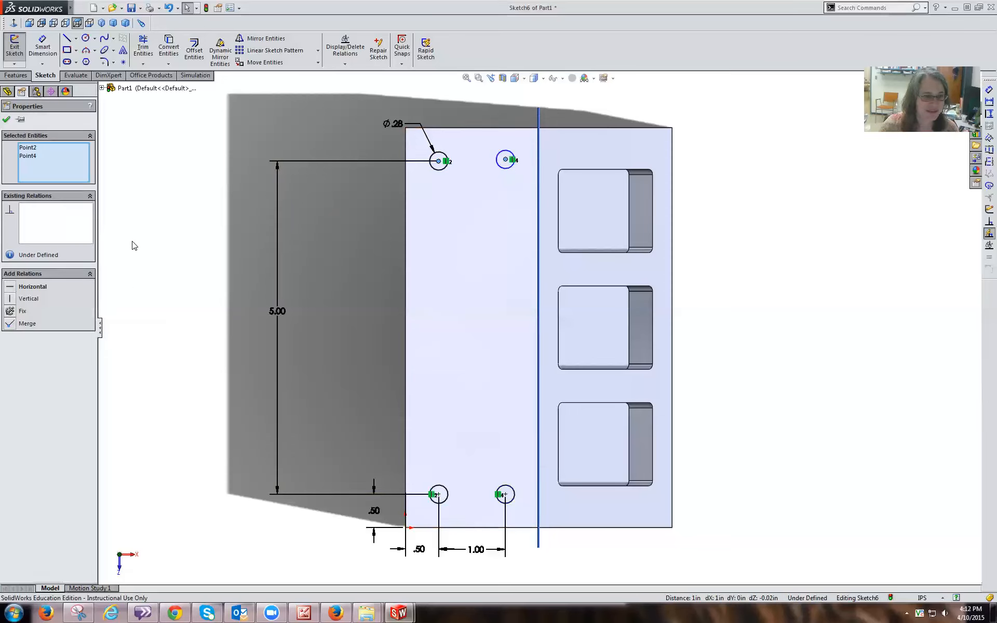
left_click(11, 286)
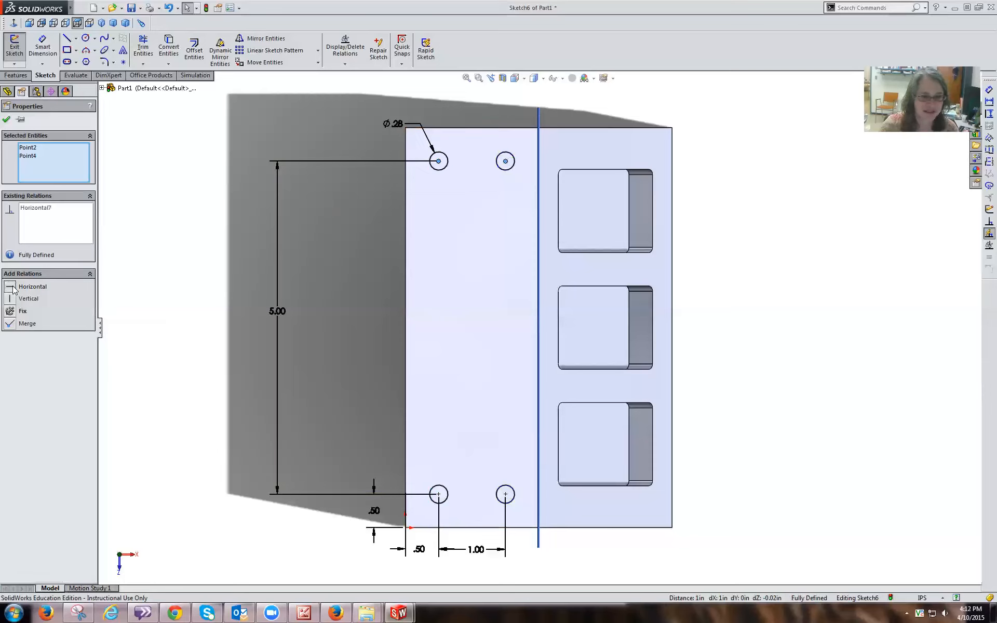
left_click(153, 305)
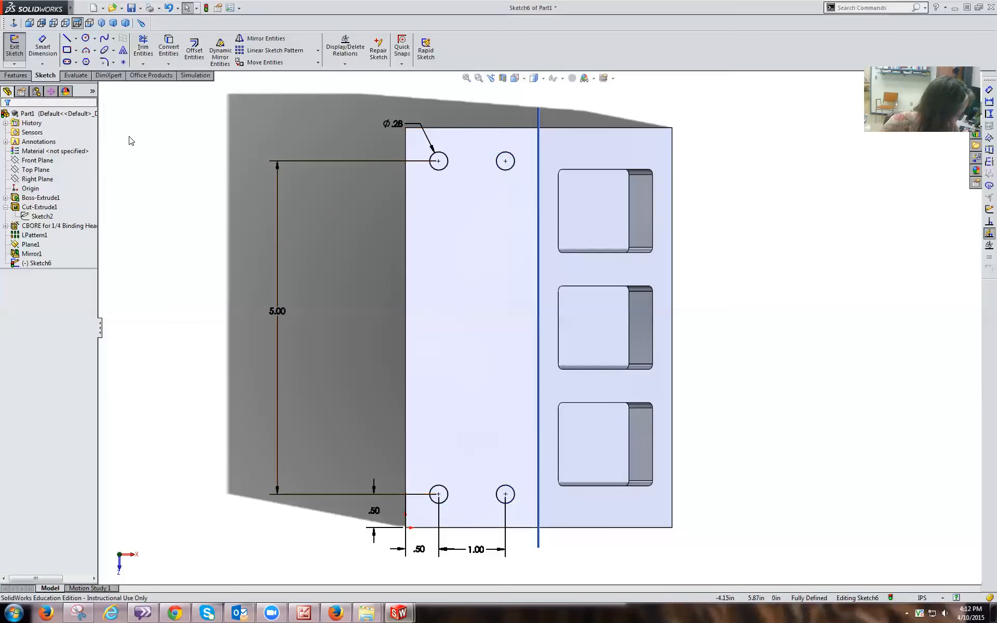
Cut the four circles into the top face with a Blind Extruded Cut 1.00 in deep.
left_click(17, 78)
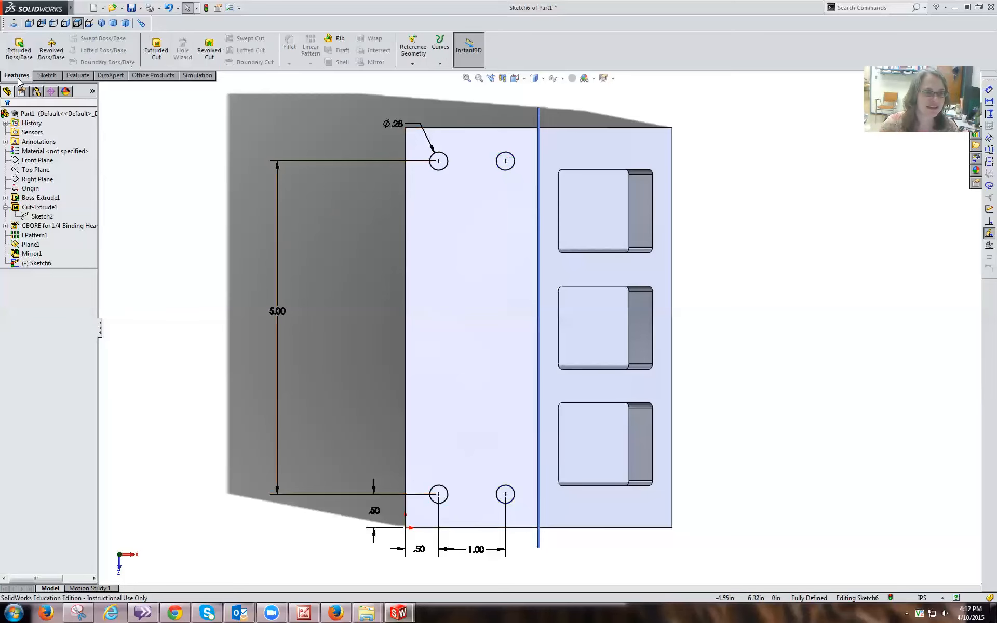
left_click(156, 49)
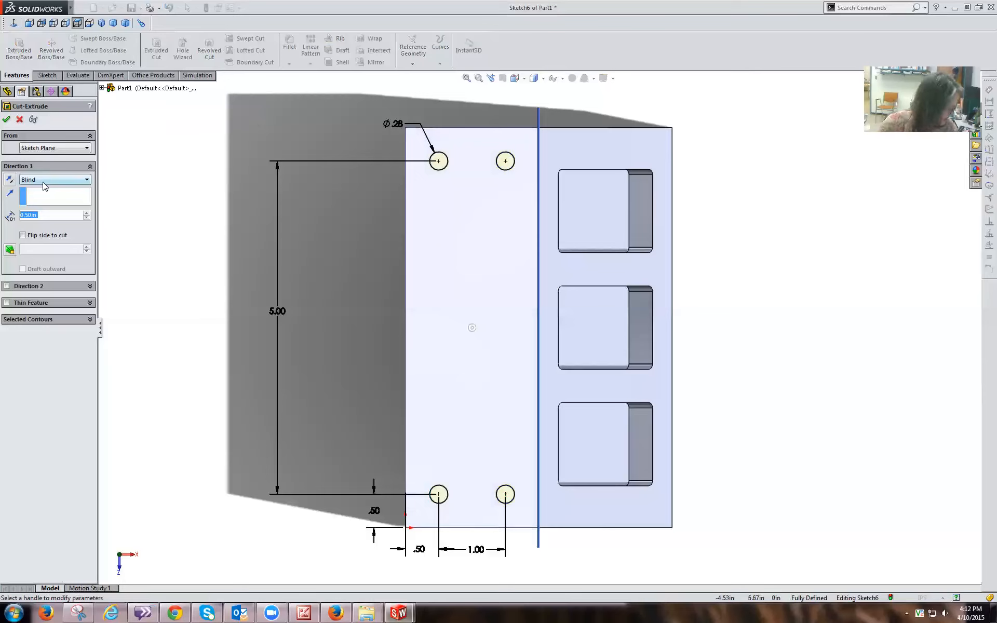
type("1.00")
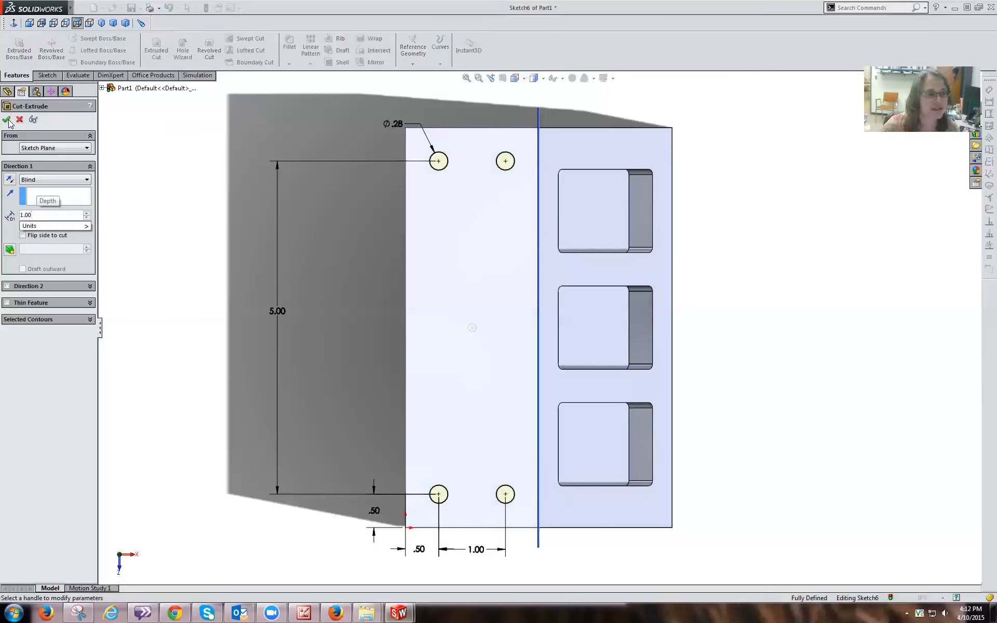
key("Return")
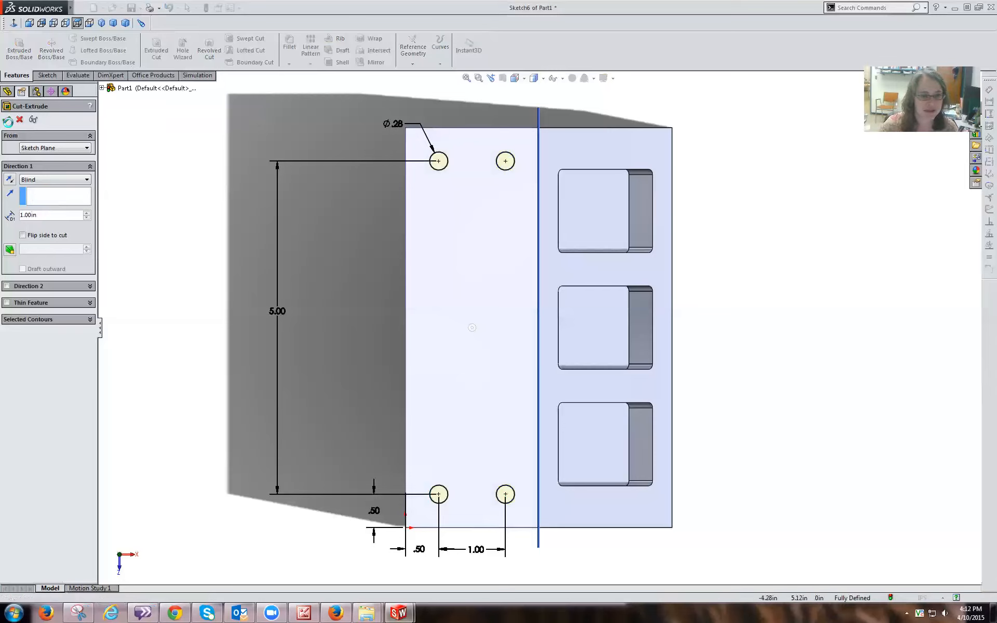
left_click(6, 120)
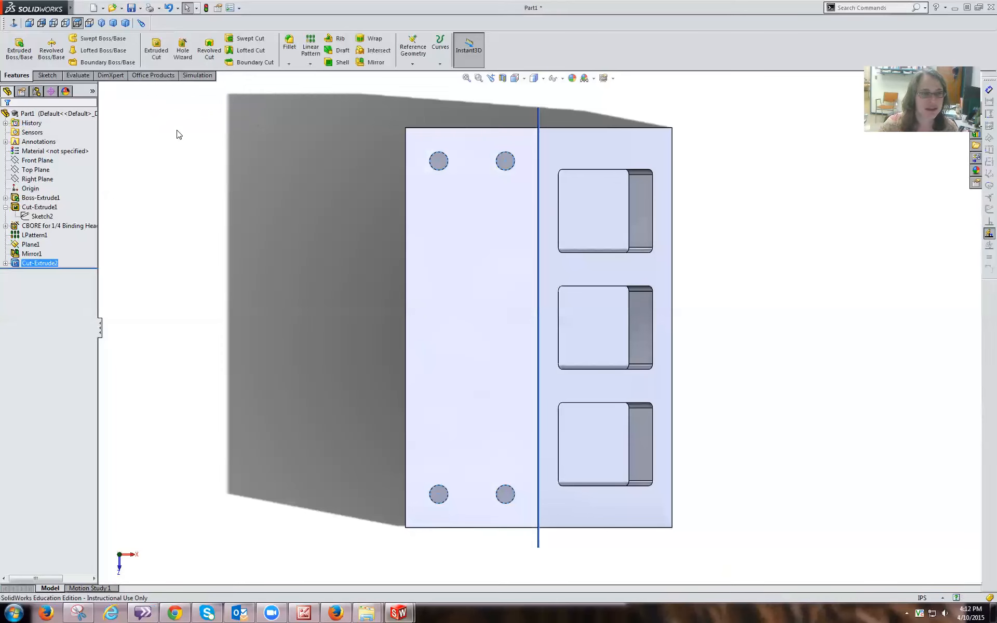
Show the block in isometric view and save the part as "DRF263 Chpt8 Machine Block" in the DRF263 folder.
left_click(113, 23)
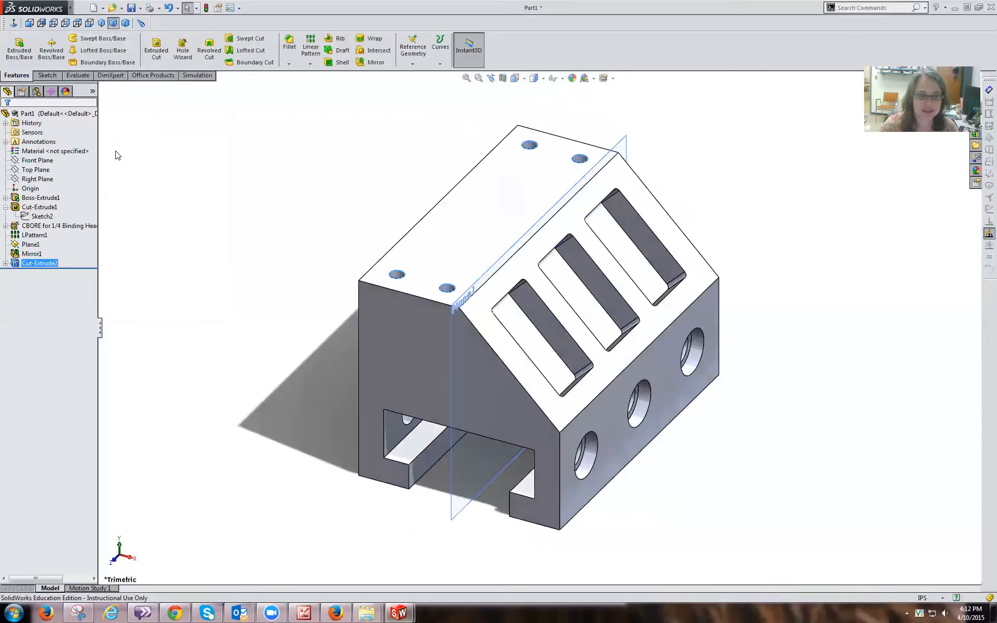
left_click(100, 25)
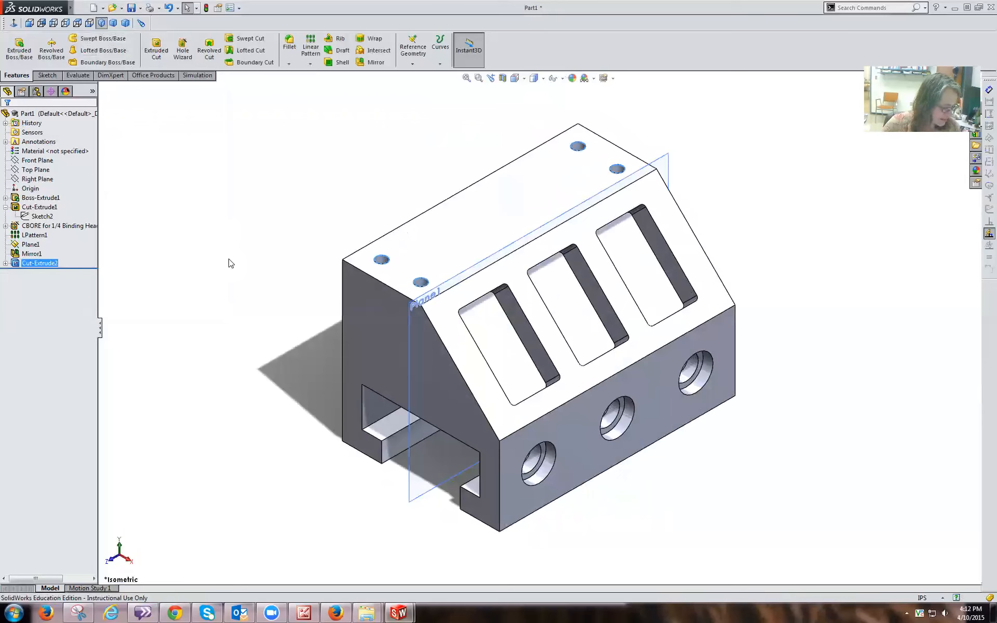
left_click(140, 9)
left_click(149, 31)
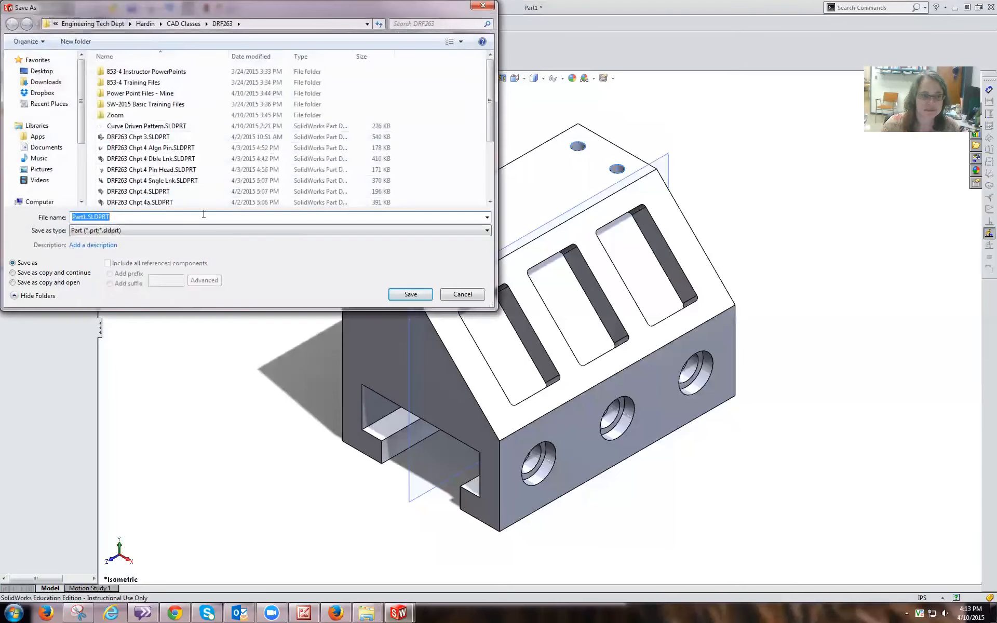
type("D")
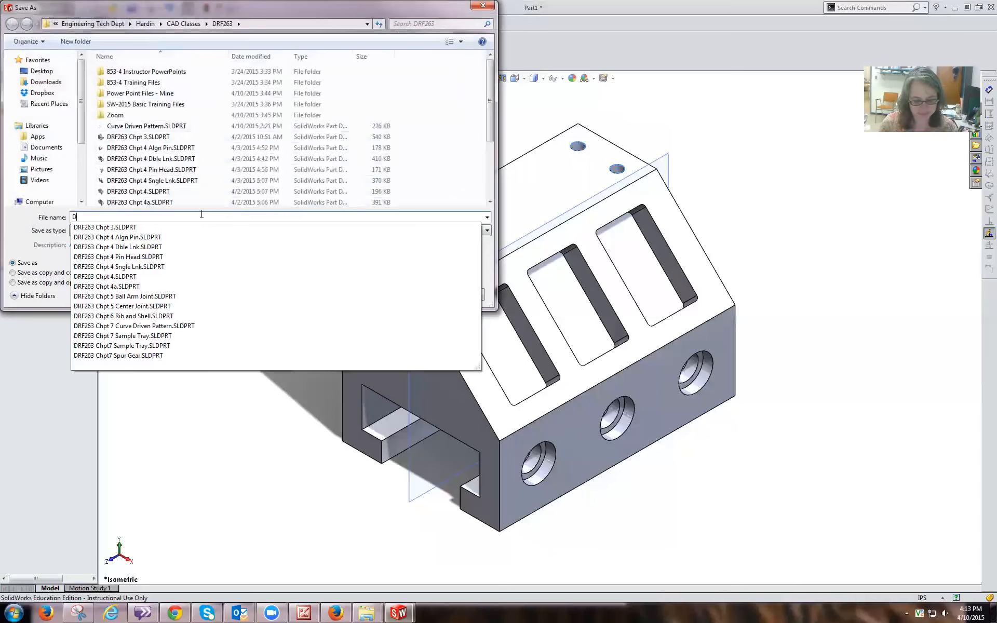
type("RF263 Chpt")
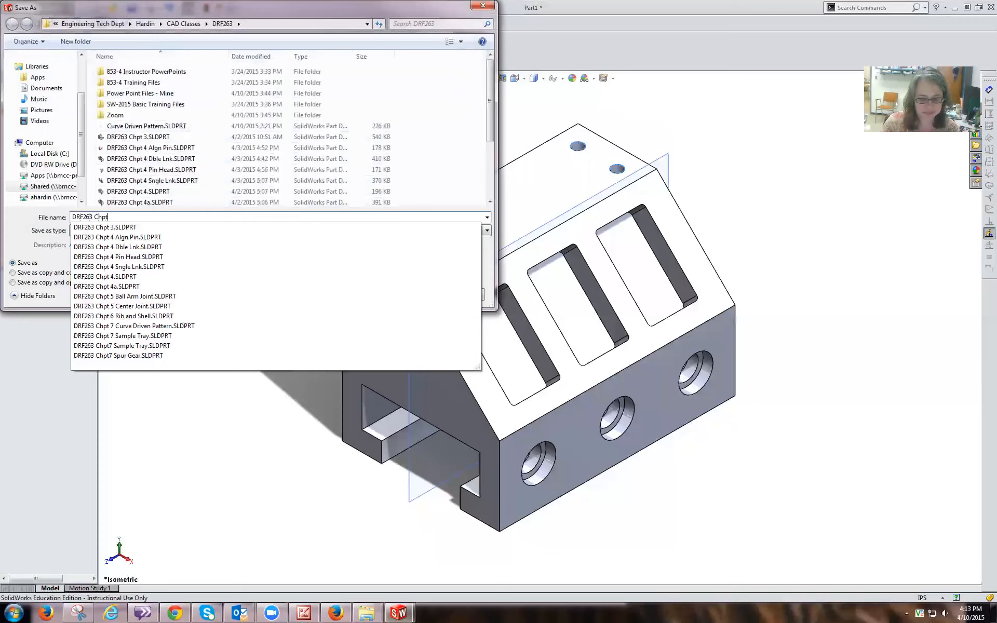
type("8 Machine Block")
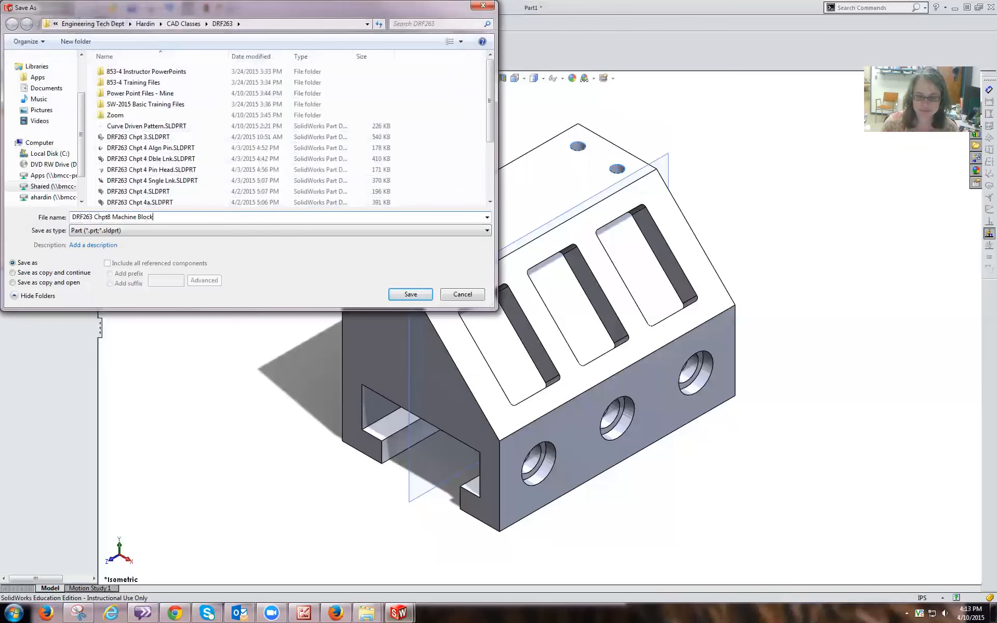
key("Return")
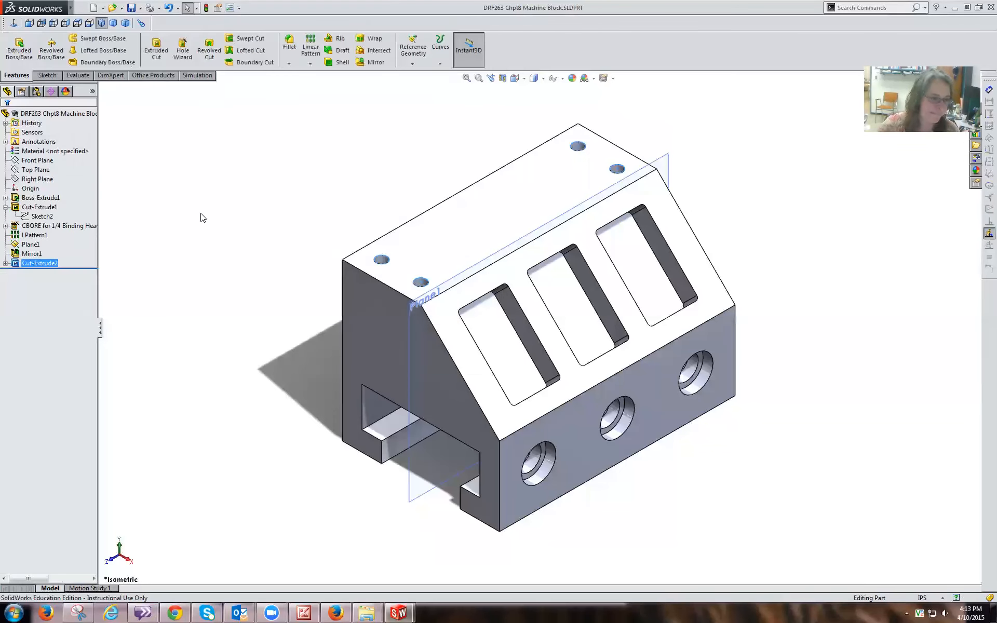
Suppress the reference plane Plane1 together with the four-hole cut Cut-Extrude2.
left_click(22, 247)
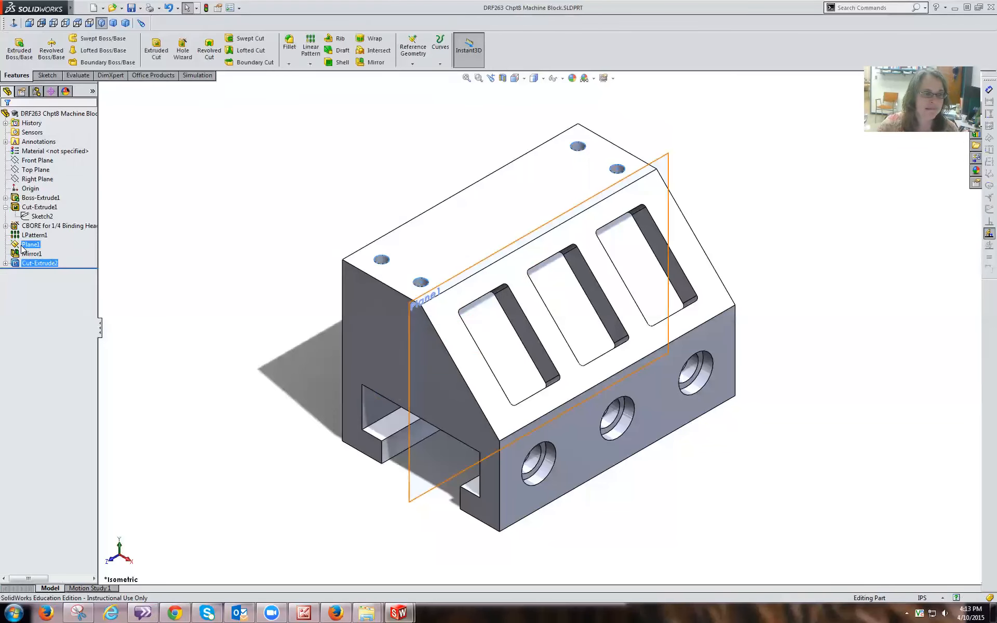
left_click(22, 248)
right_click(21, 249)
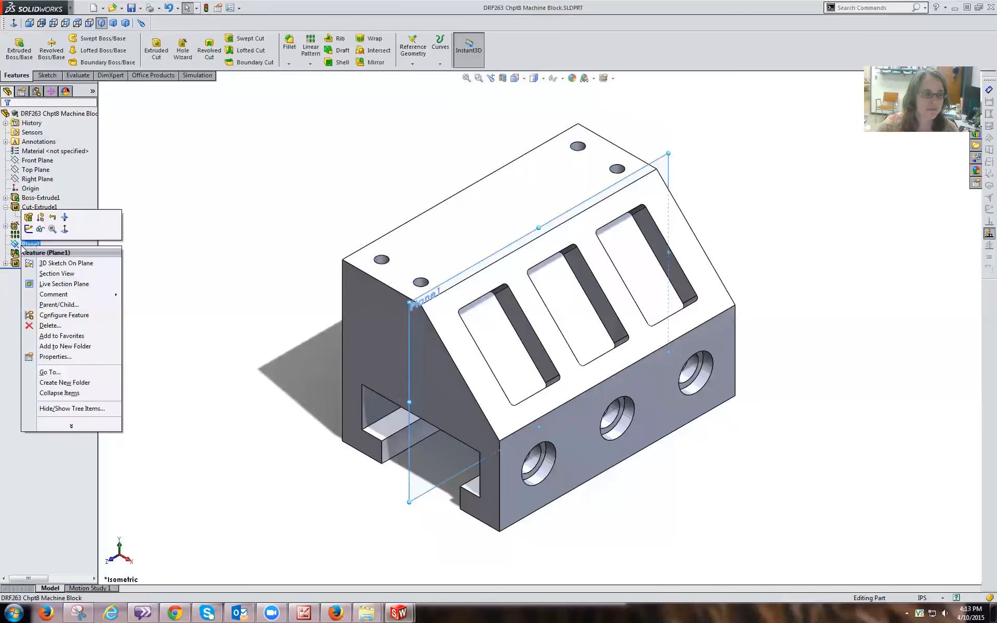
left_click(40, 217)
middle_click_drag(211, 218, 252, 236)
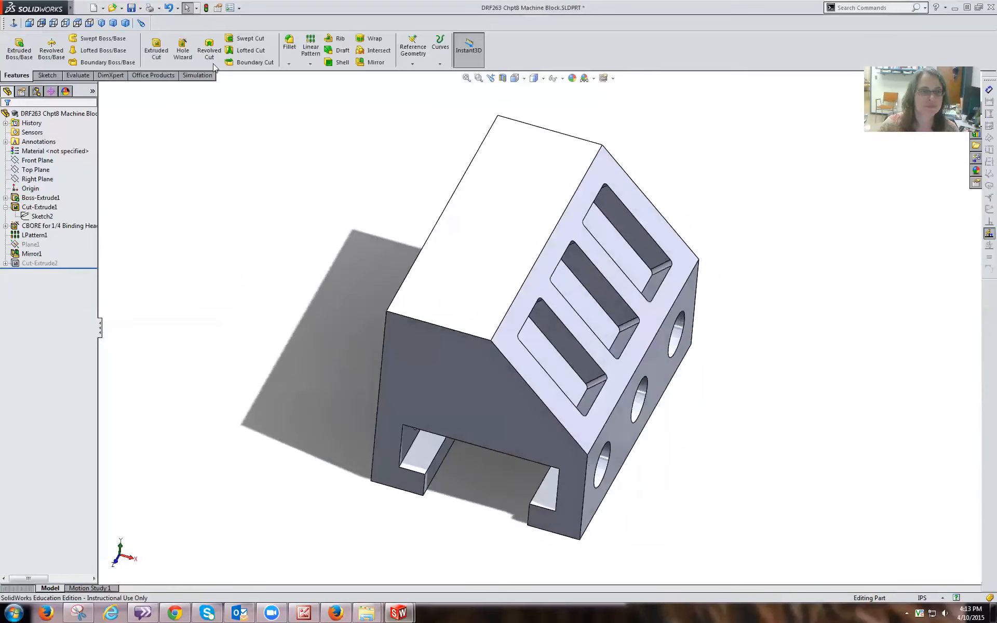
left_click(111, 26)
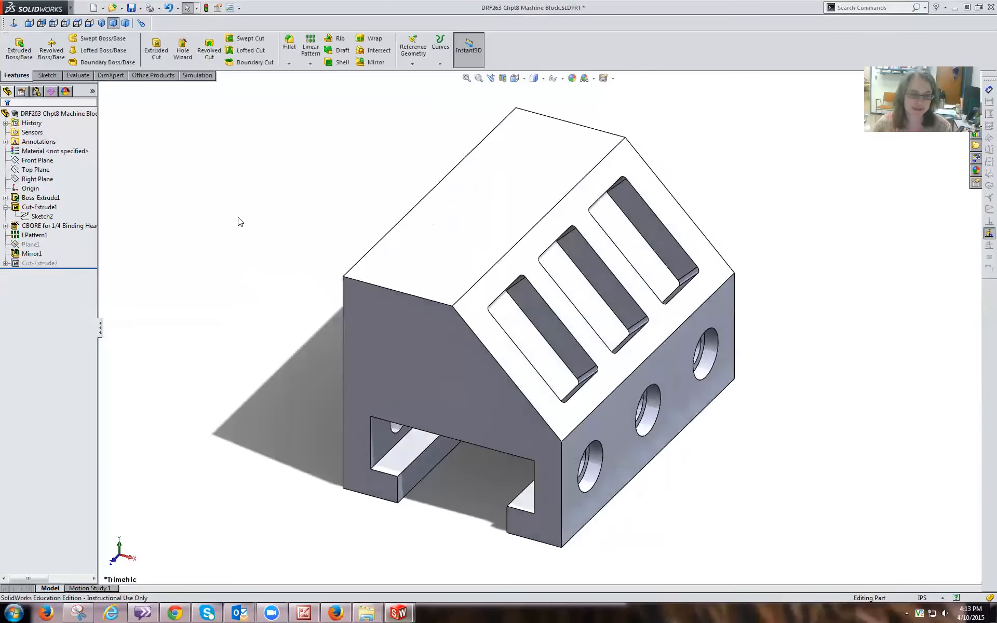
left_click(101, 24)
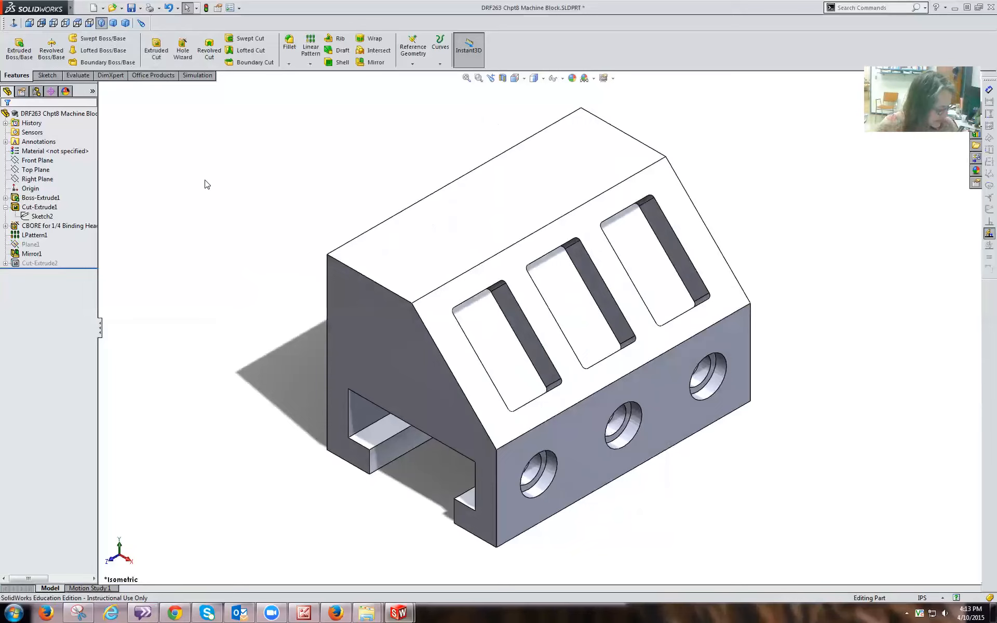
left_click(39, 93)
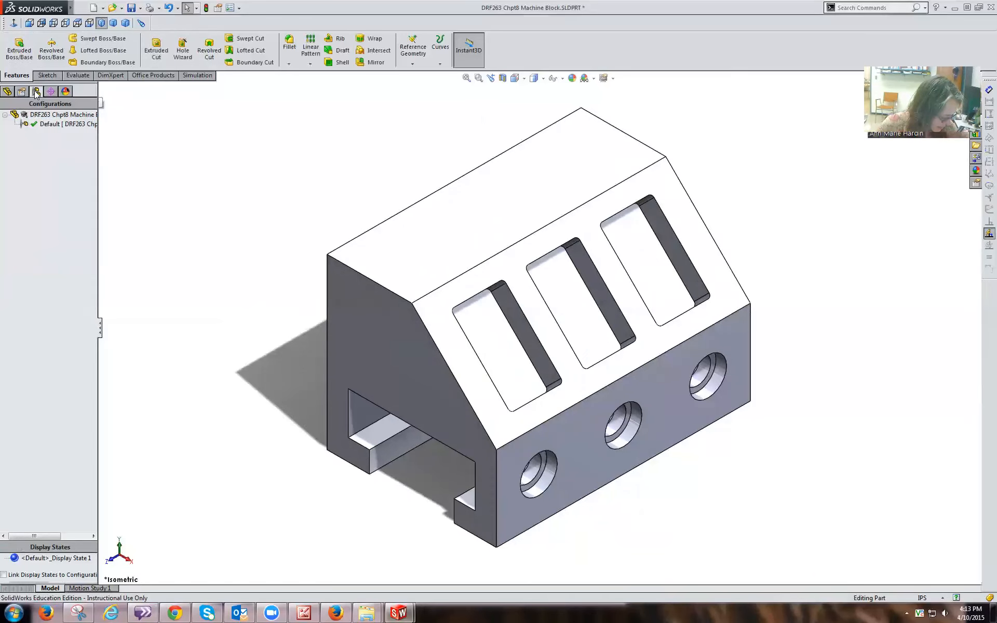
right_click(44, 127)
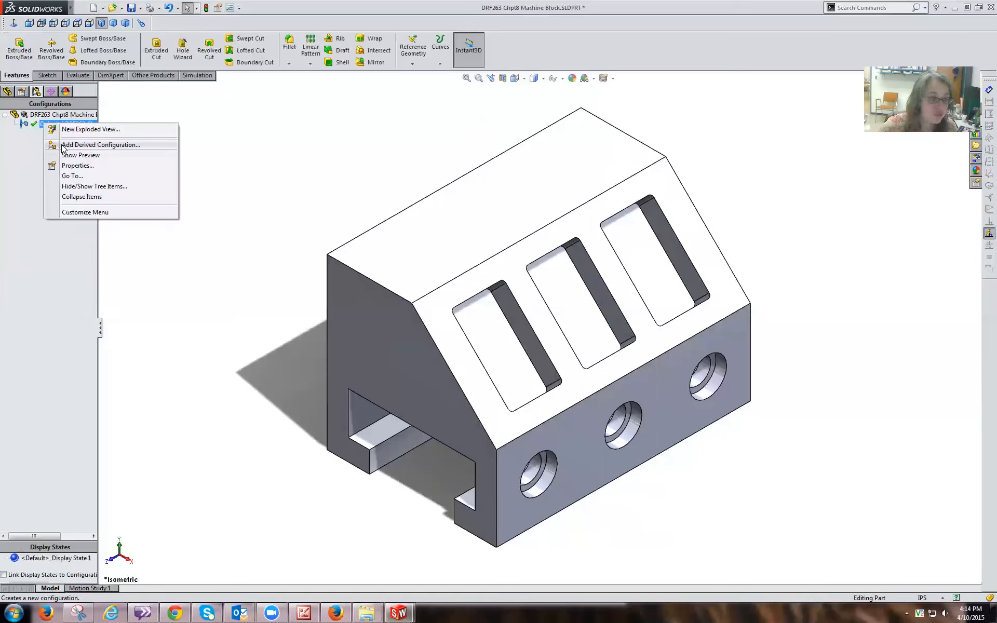
left_click(7, 93)
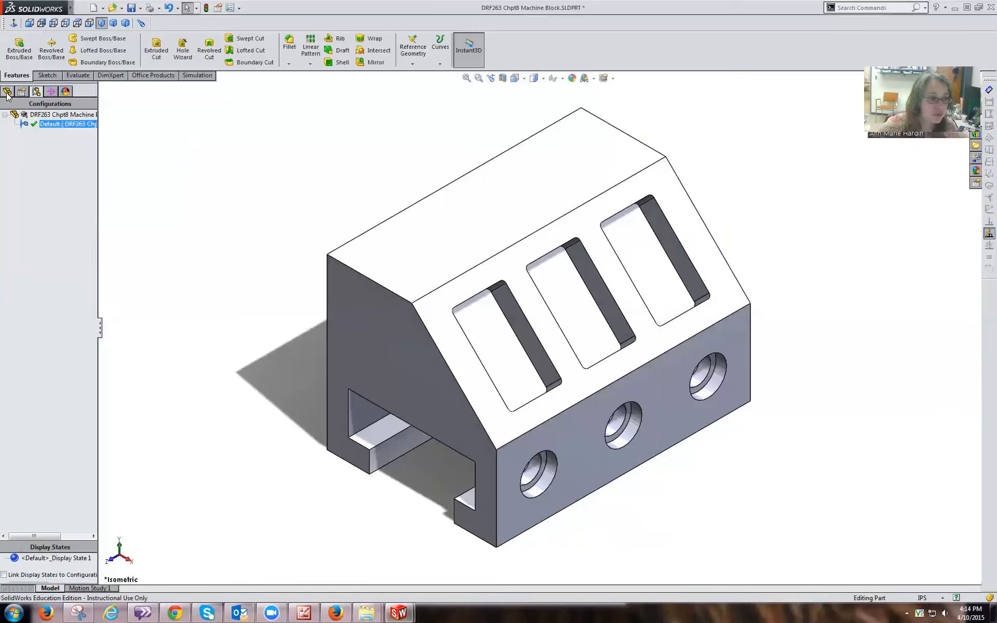
left_click(7, 93)
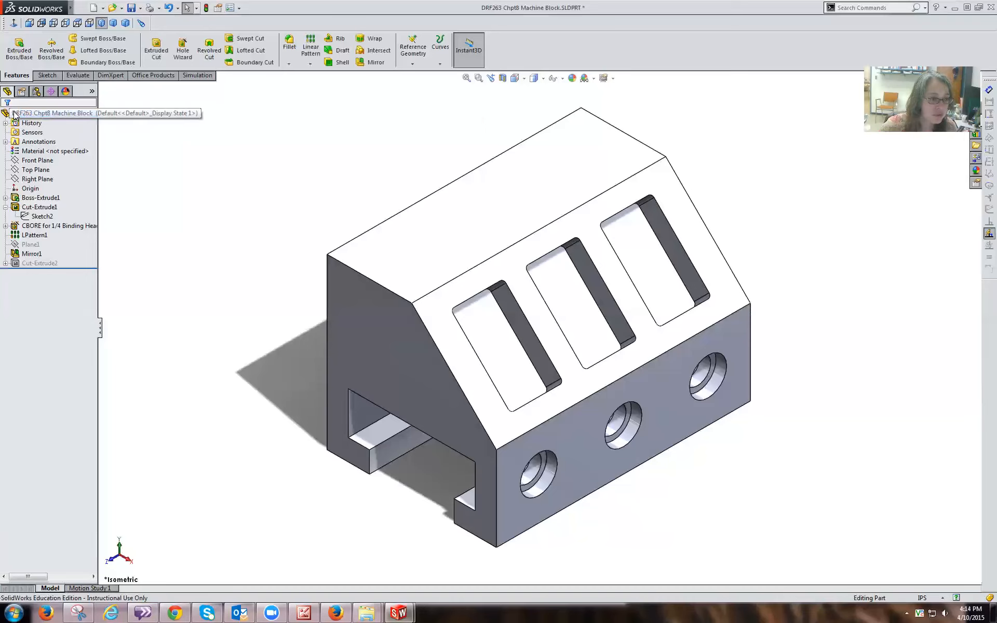
right_click(16, 115)
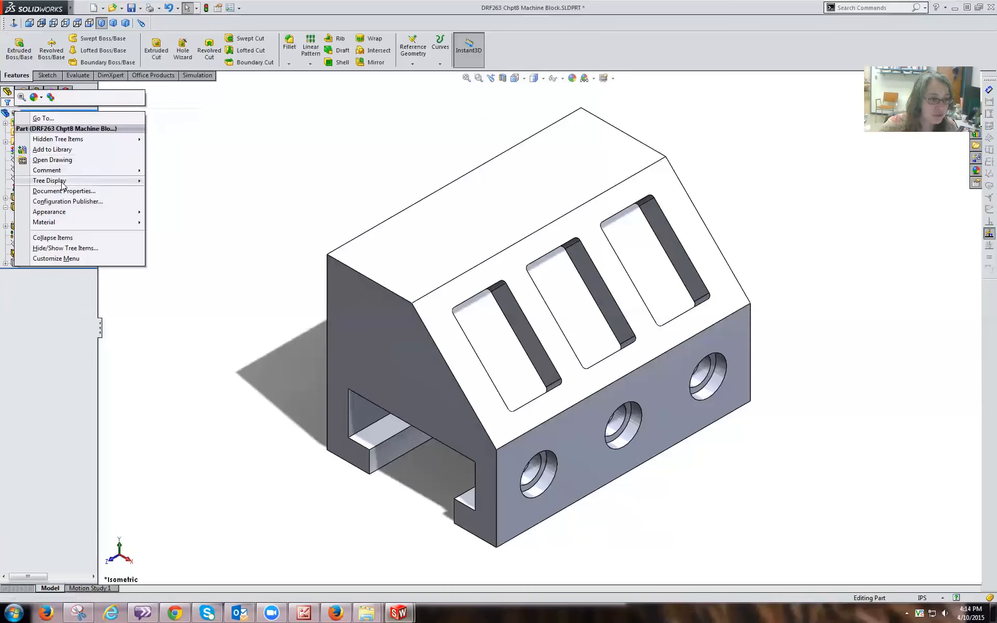
left_click(189, 196)
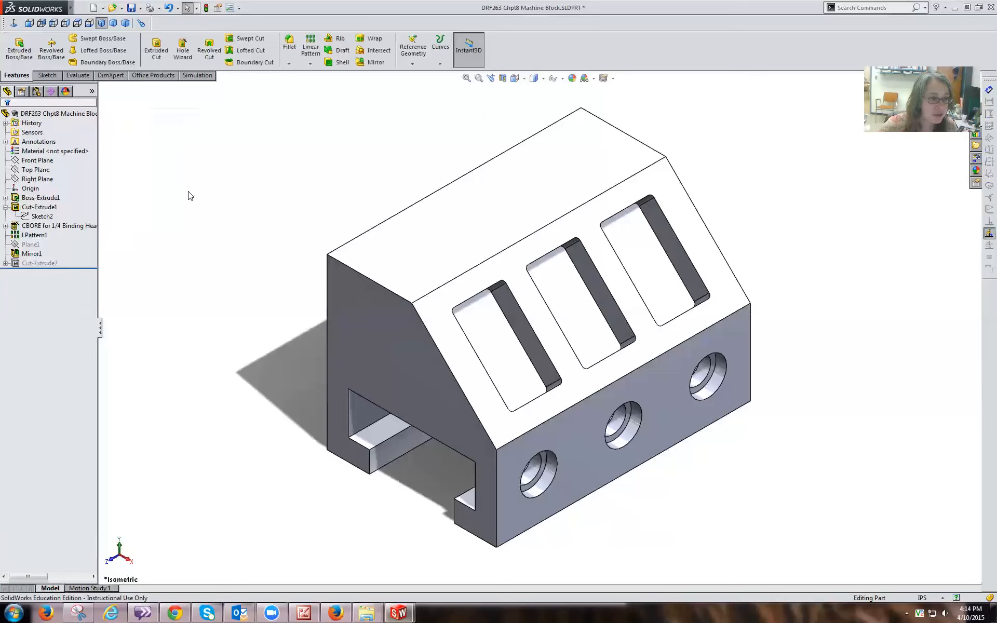
Add a new configuration named "Cutaway View" to the machine block part.
left_click(37, 92)
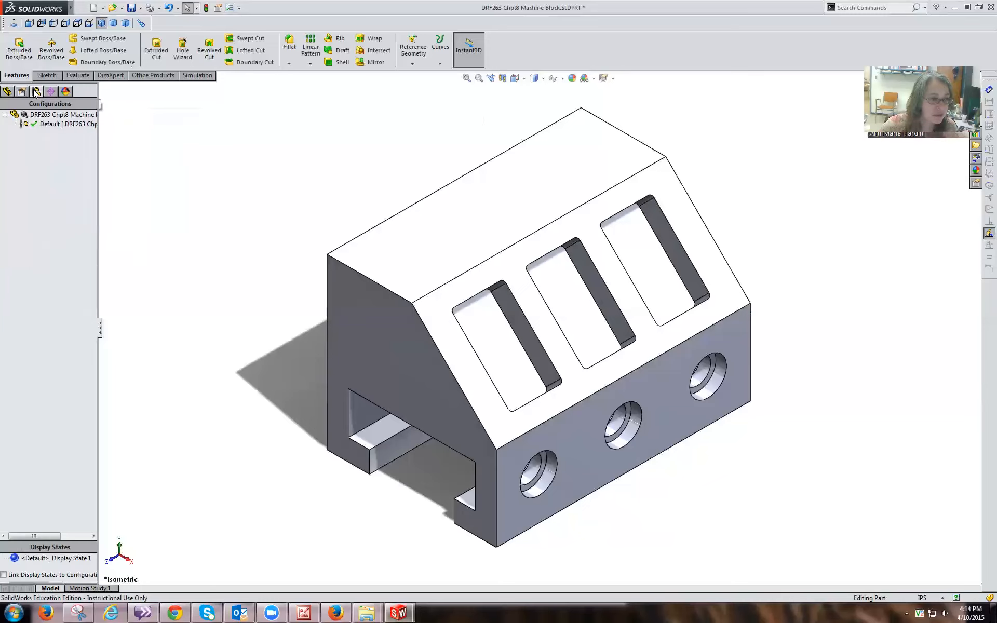
right_click(47, 115)
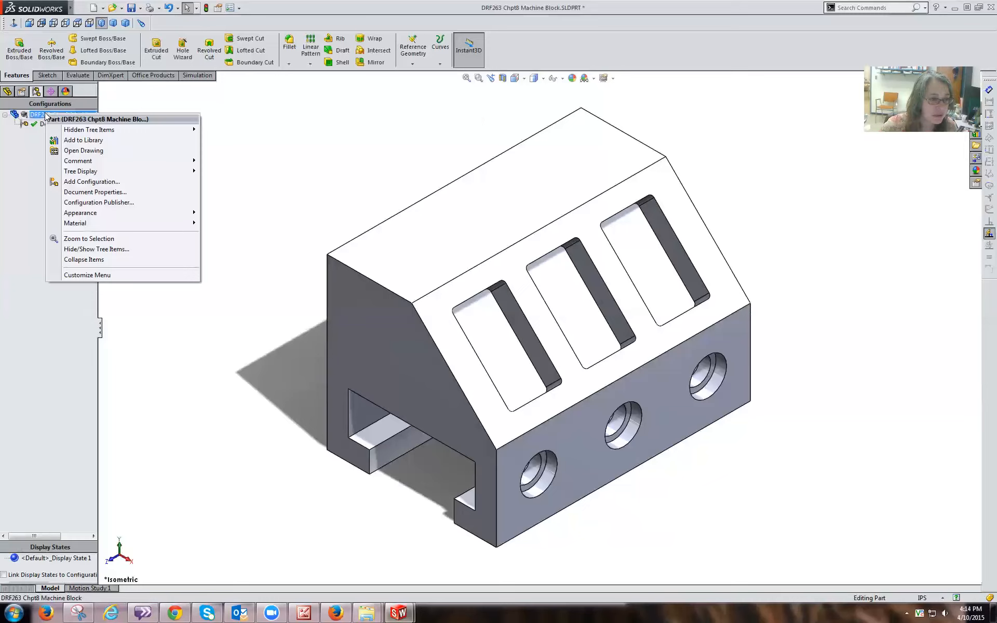
left_click(91, 182)
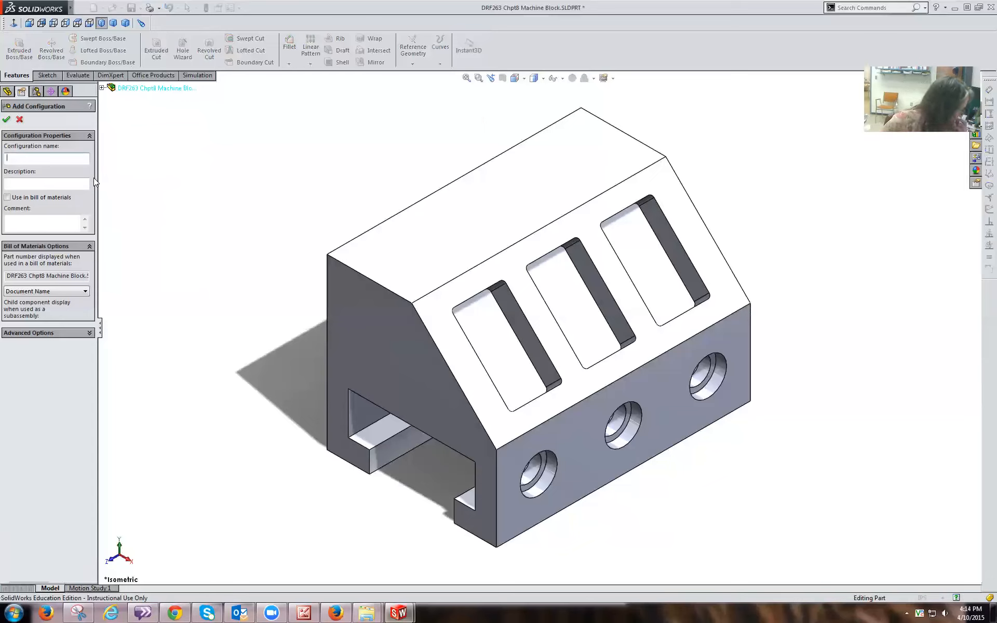
type("C")
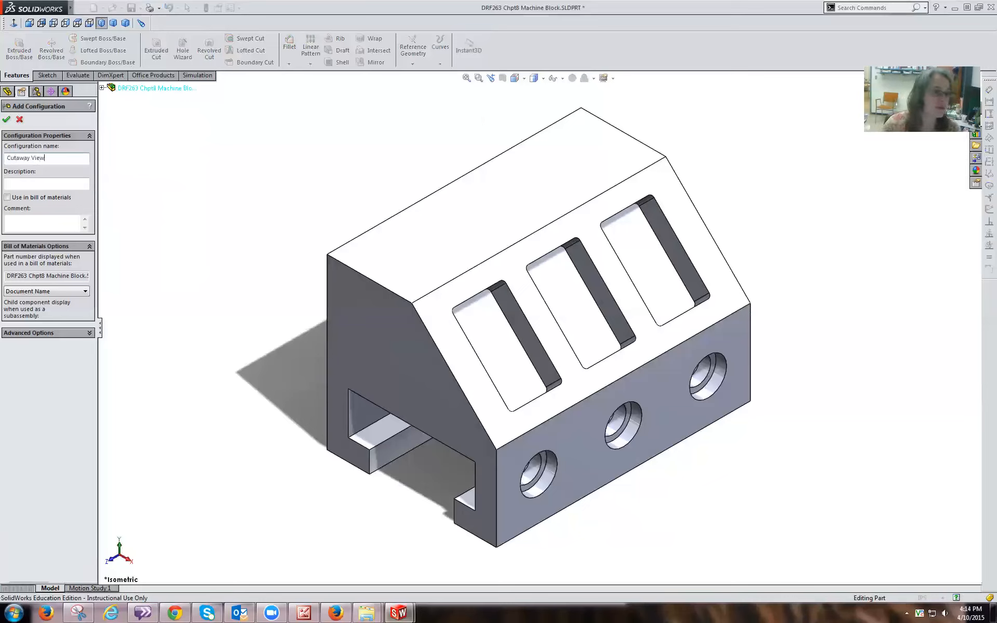
type("utaway View")
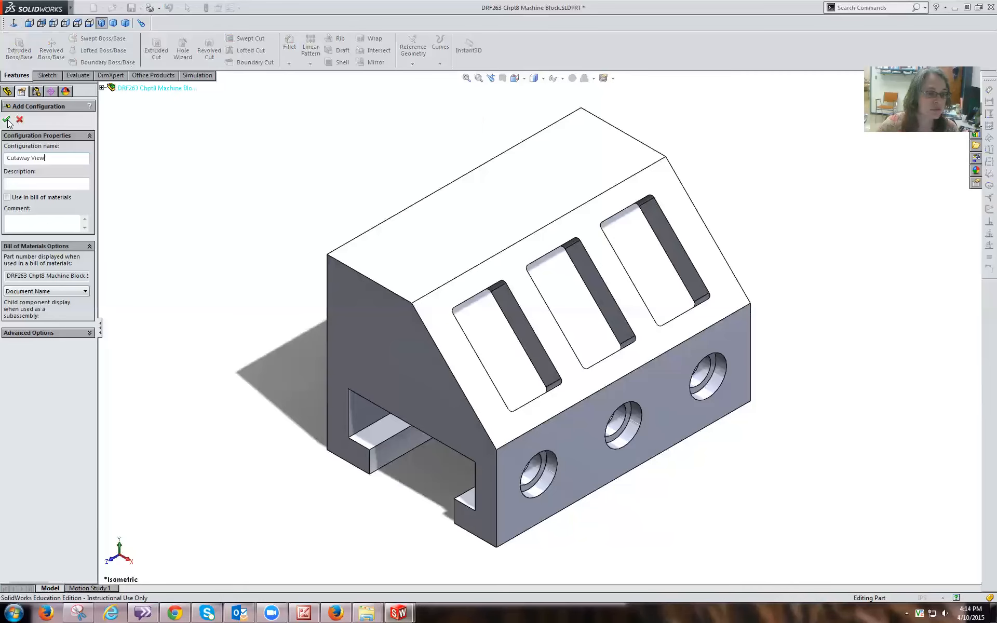
left_click(7, 120)
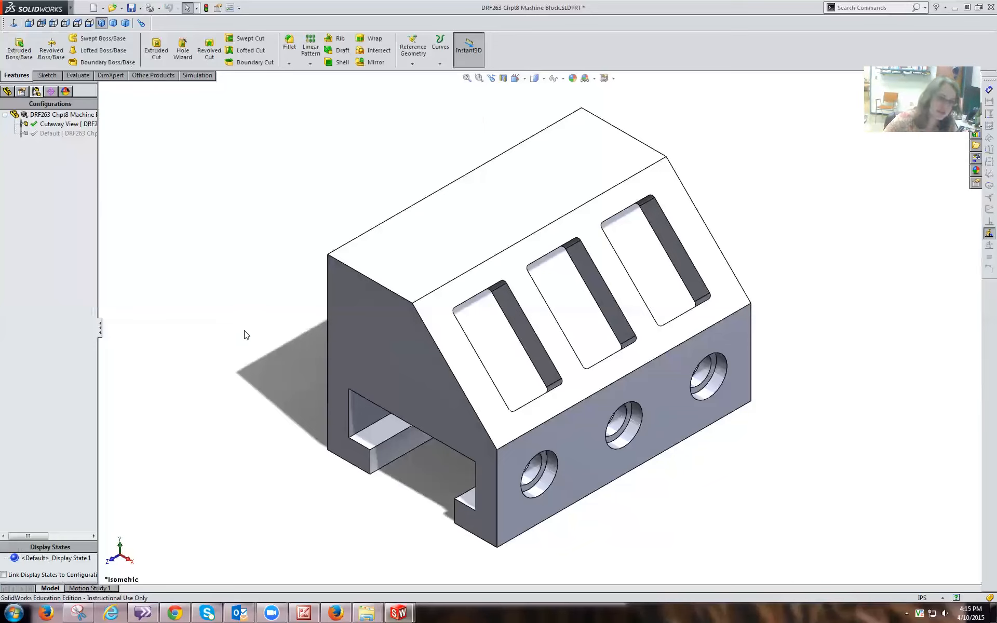
Unsuppress the four-hole cut Cut-Extrude2 together with reference plane Plane1 in the Cutaway View configuration.
left_click(445, 250)
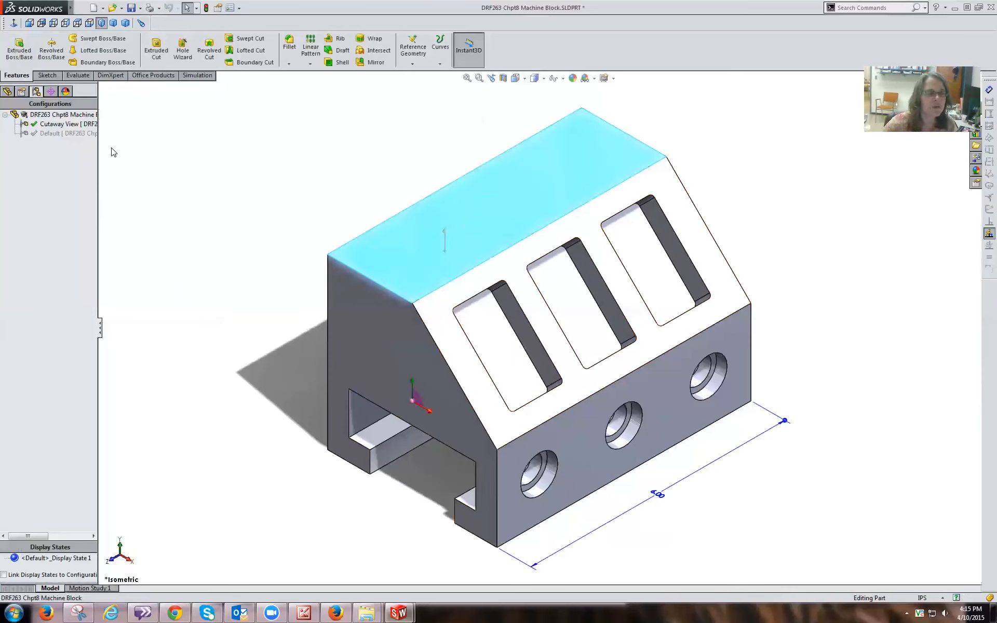
left_click(8, 92)
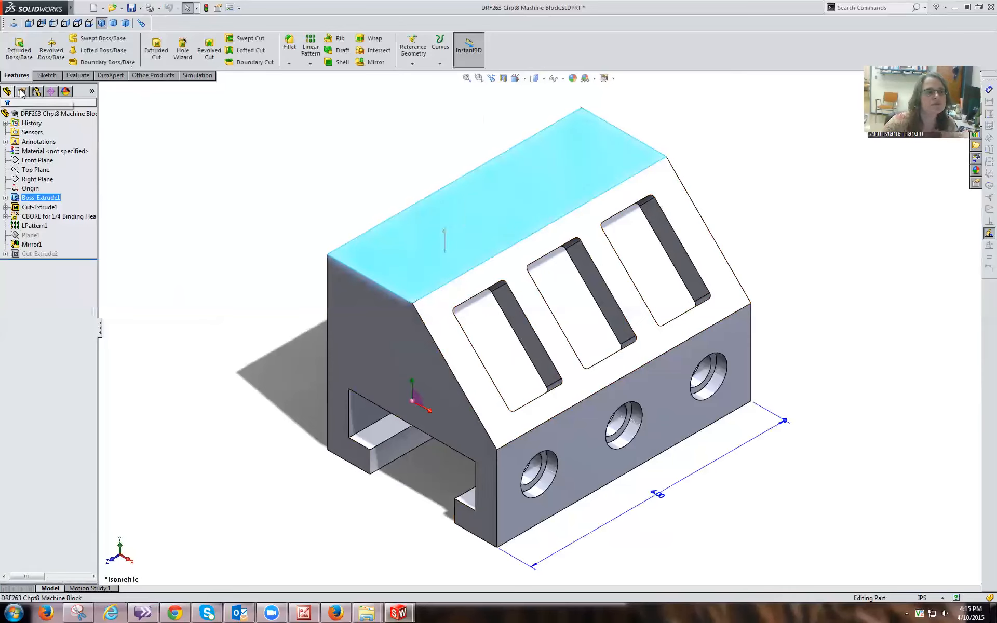
left_click(21, 92)
left_click(8, 92)
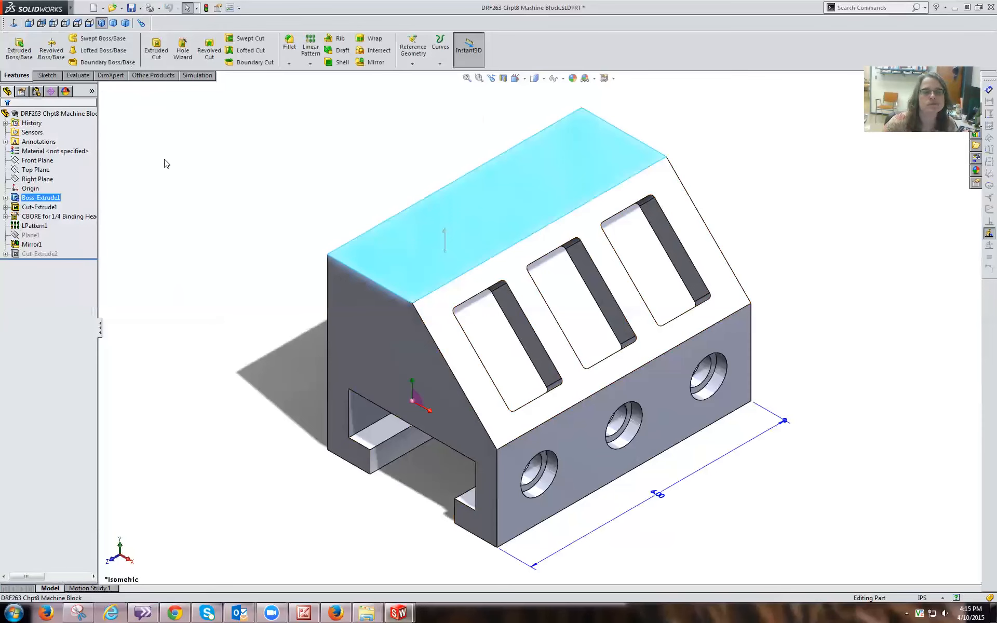
left_click(35, 254)
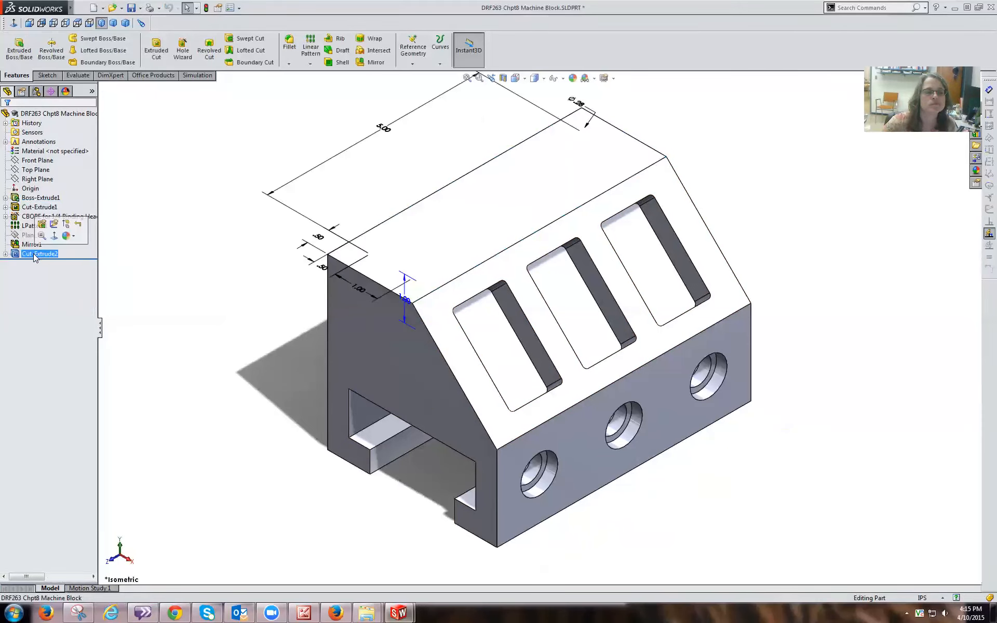
right_click(35, 254)
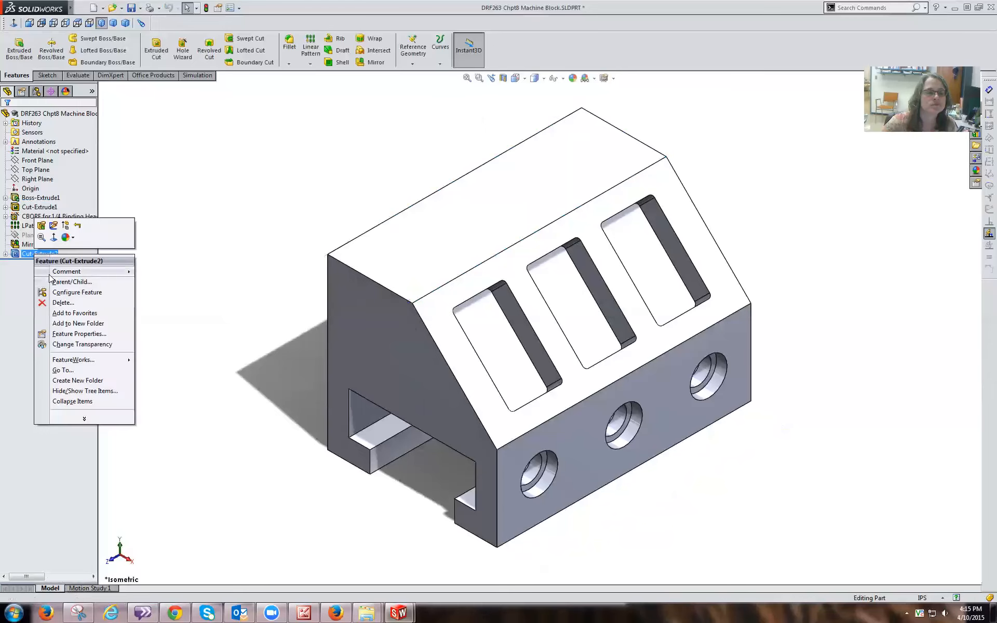
left_click(66, 225)
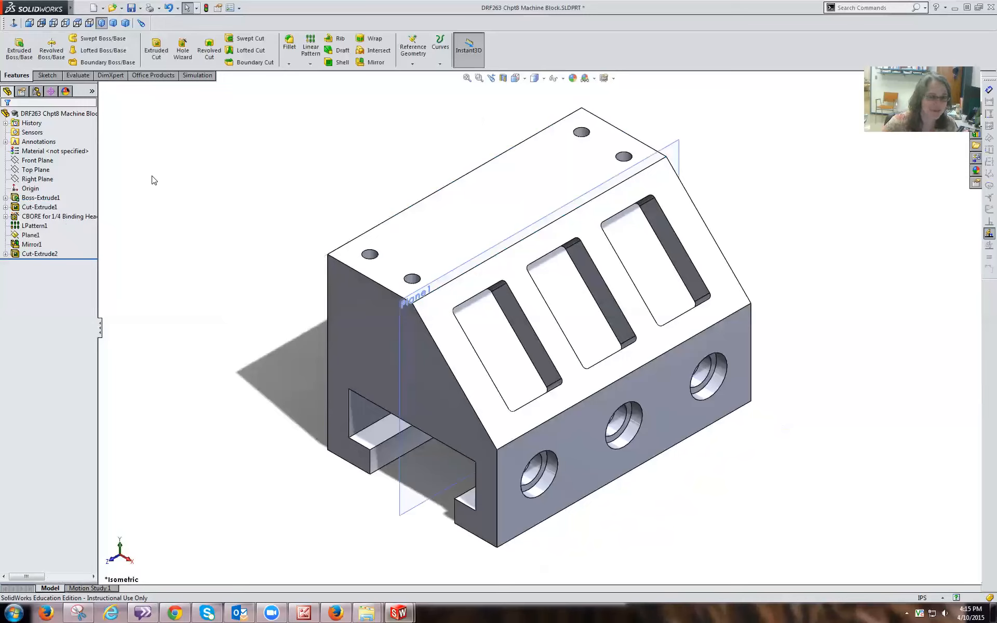
Sketch a corner rectangle about 2.70 by 3.45 in on the top face plane, running from a front hole past the block's pocketed side and one end.
left_click(37, 92)
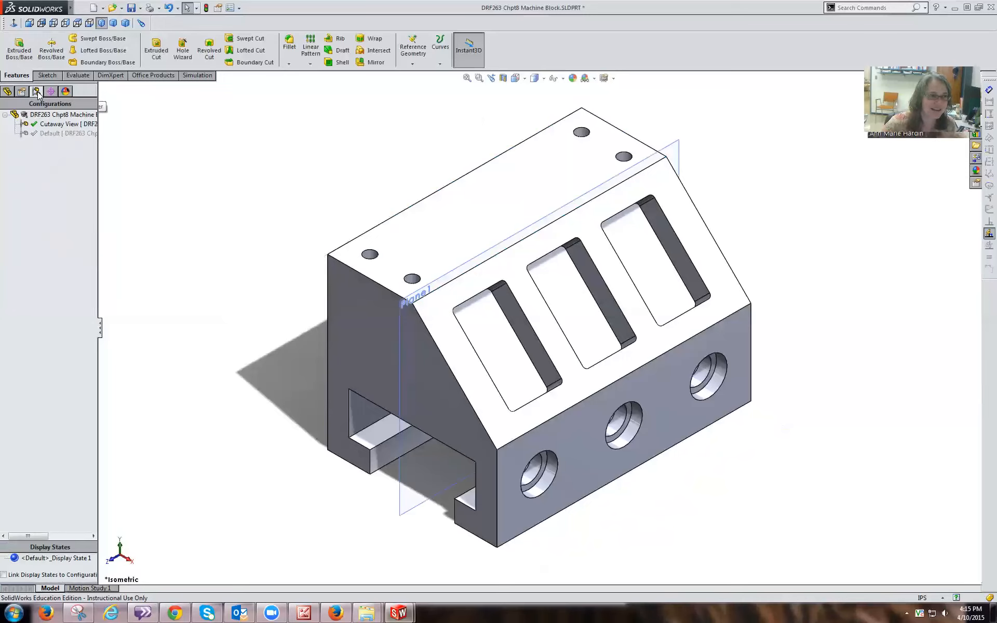
left_click(52, 124)
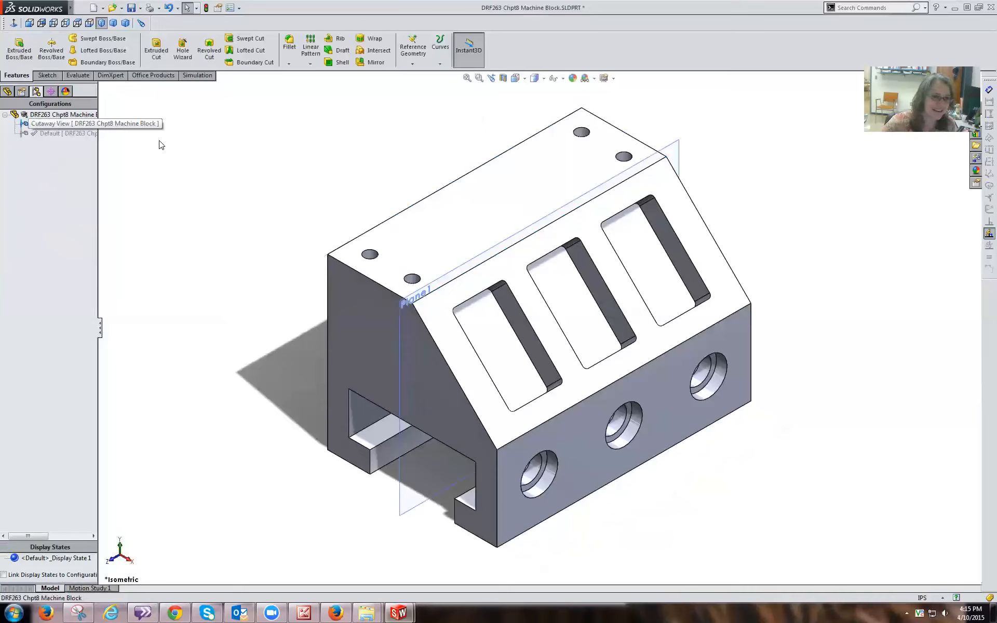
left_click(465, 219)
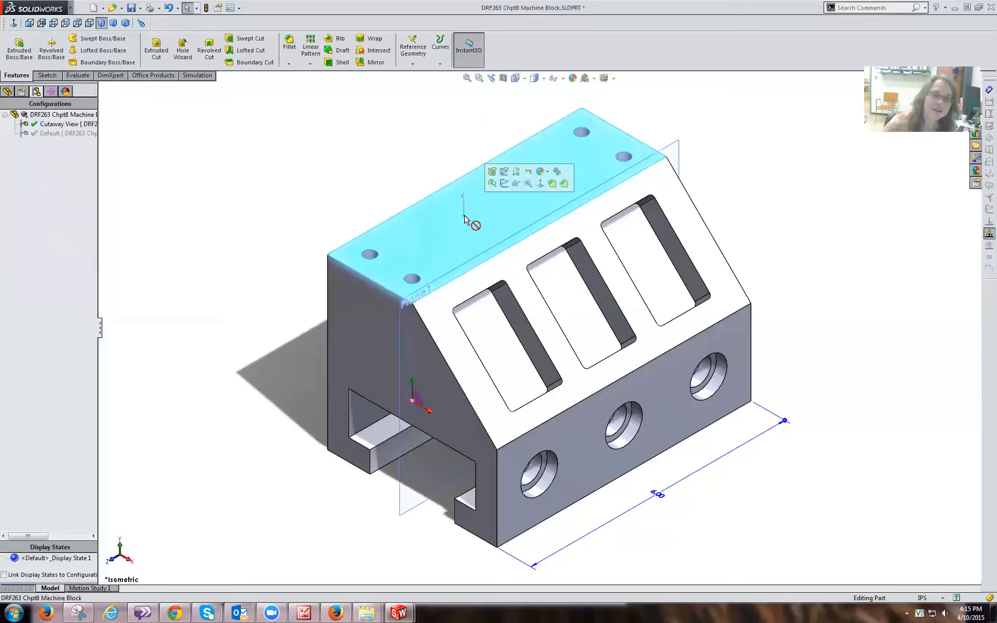
left_click(503, 182)
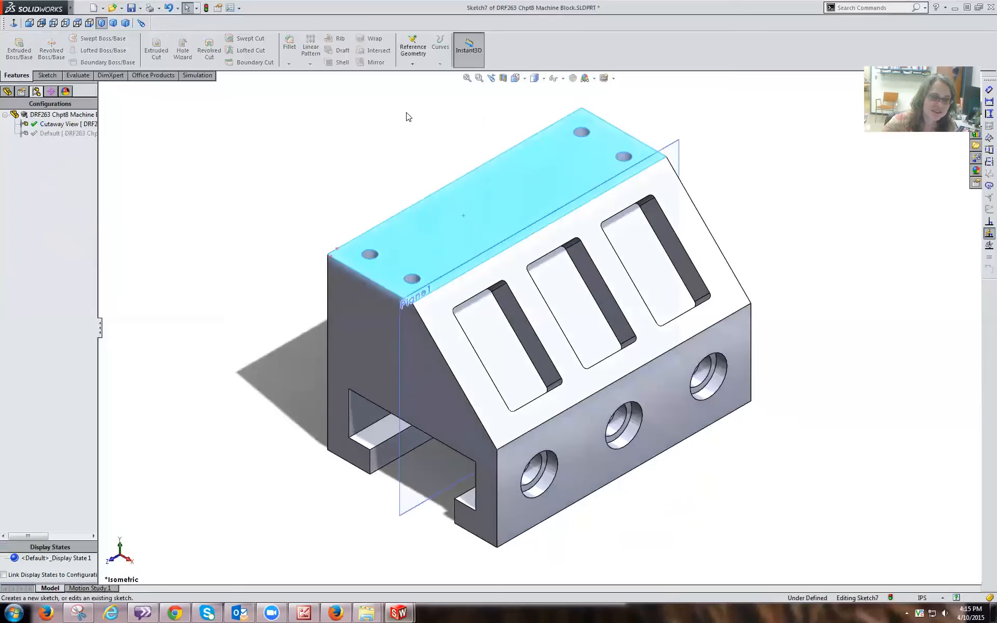
left_click(14, 22)
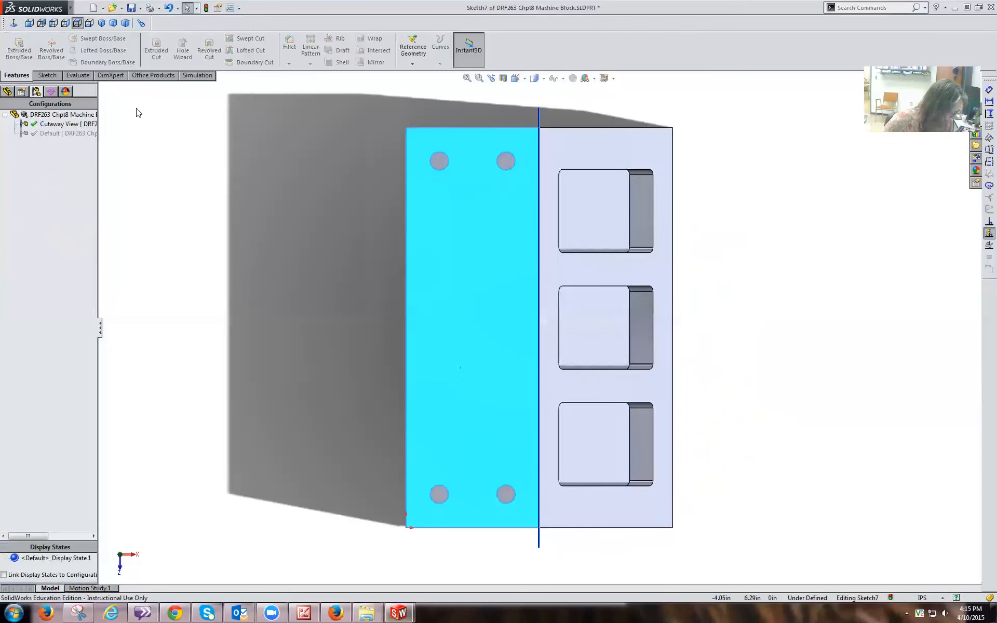
left_click(47, 76)
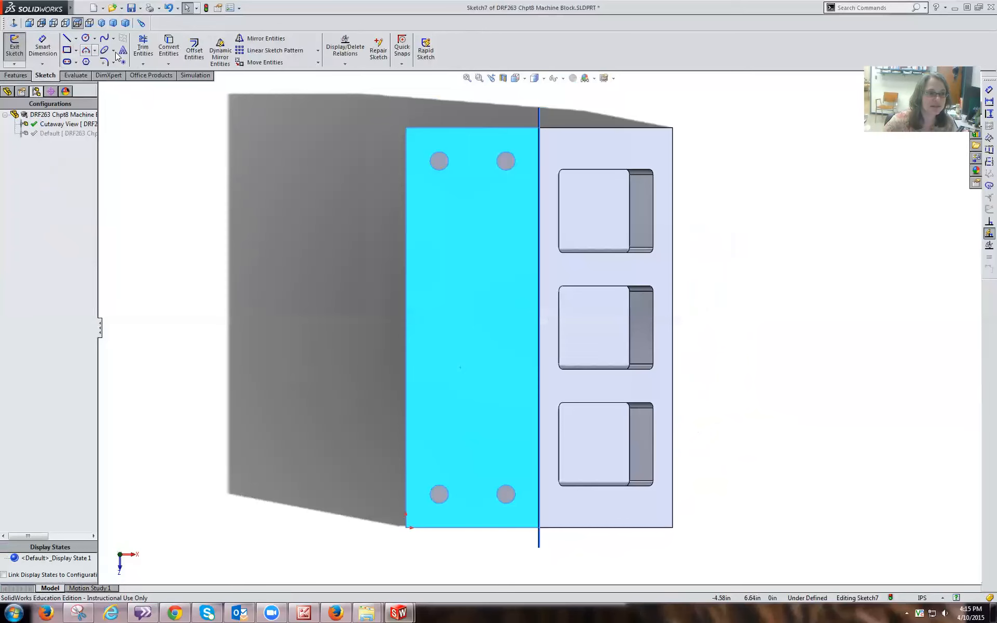
left_click(71, 54)
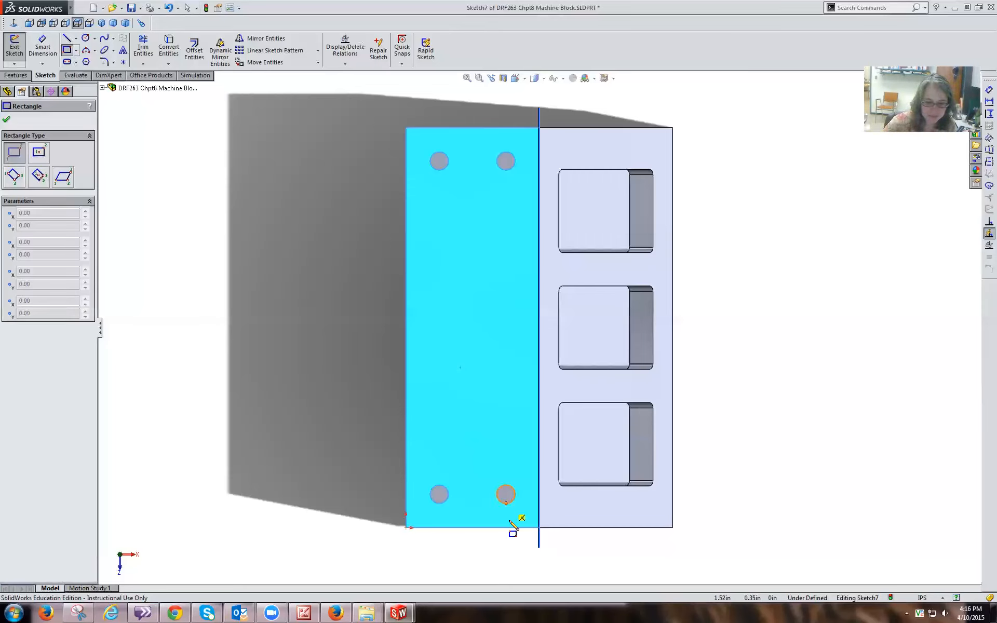
left_click(507, 547)
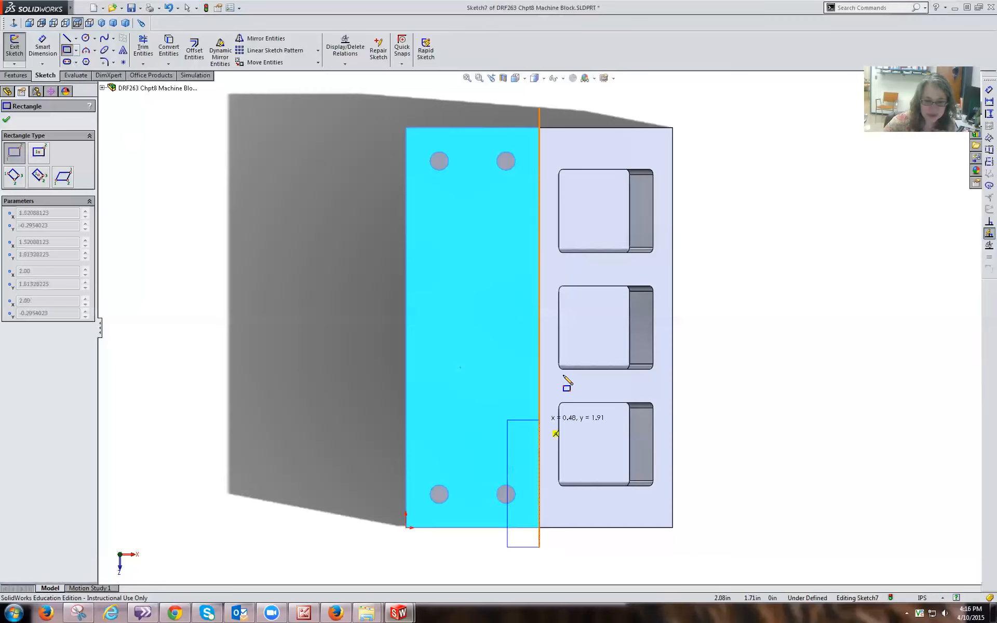
left_click(687, 317)
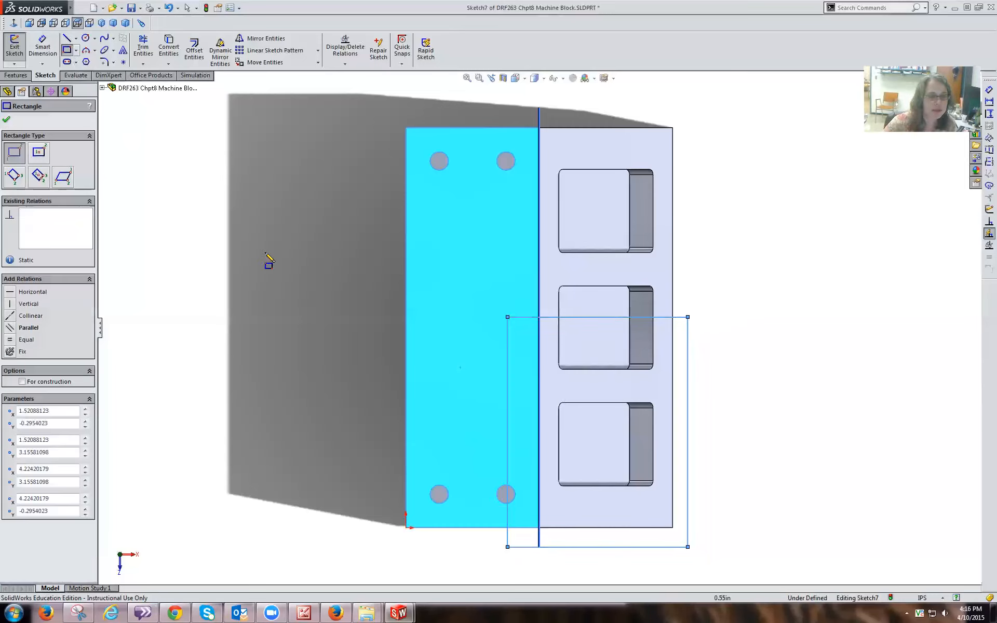
left_click(7, 120)
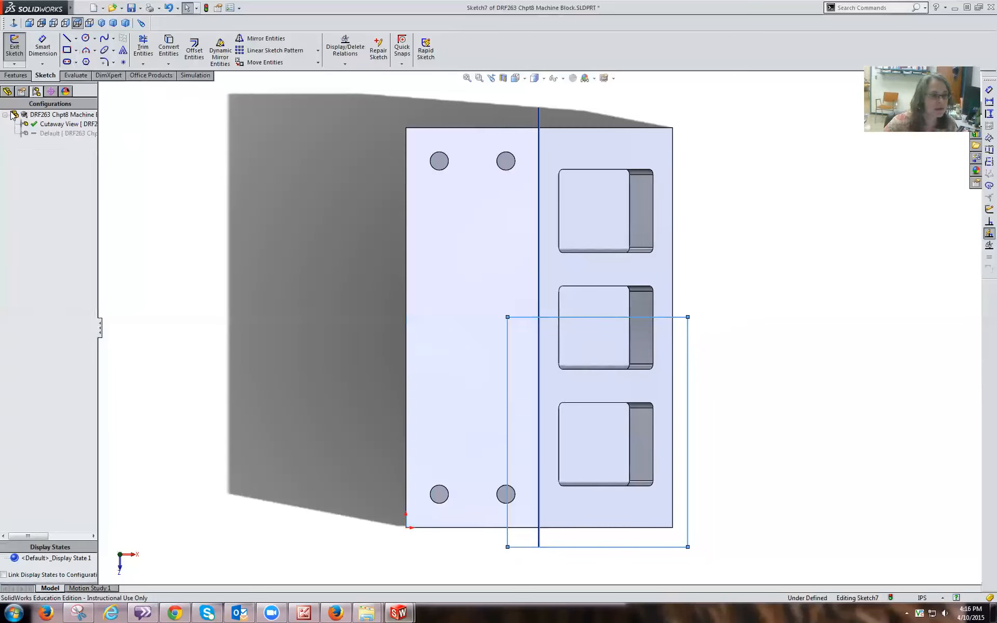
Dimension the rectangle's inner vertical side 1.500 in from the block's back edge.
left_click(42, 50)
left_click(407, 494)
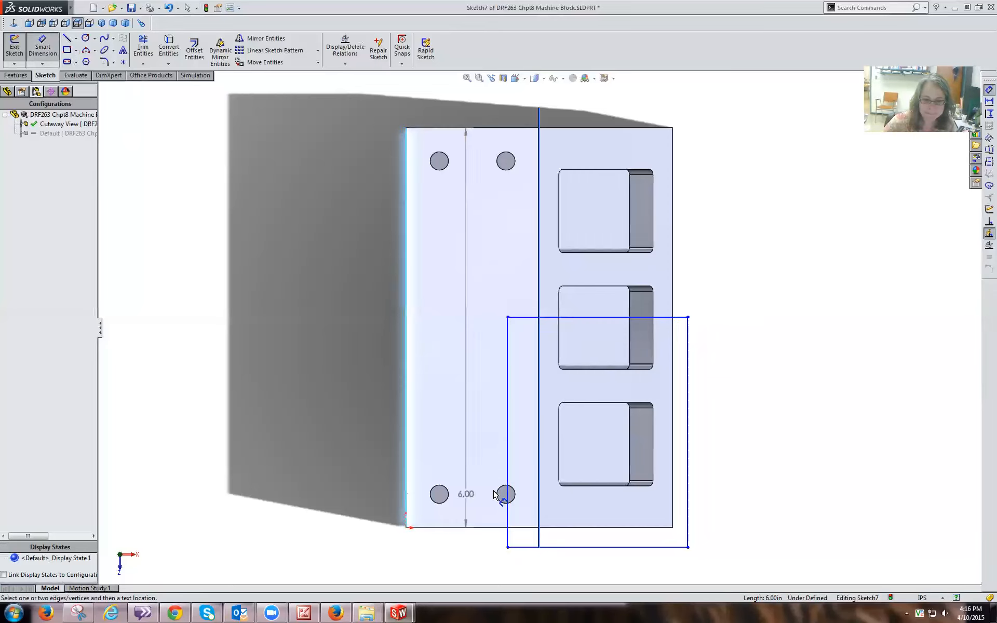
left_click(507, 489)
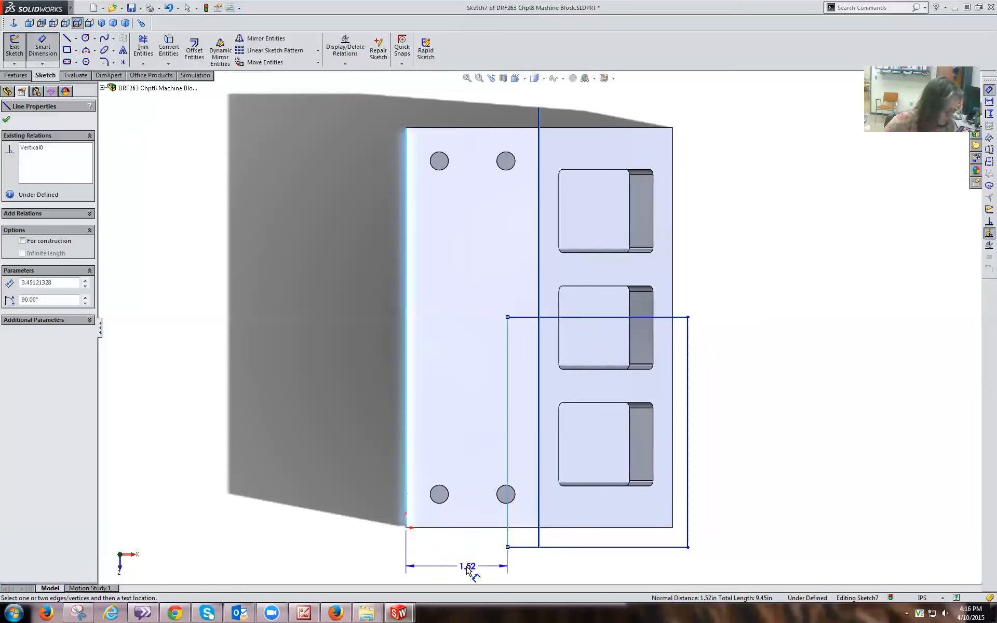
left_click(467, 569)
type("1.500")
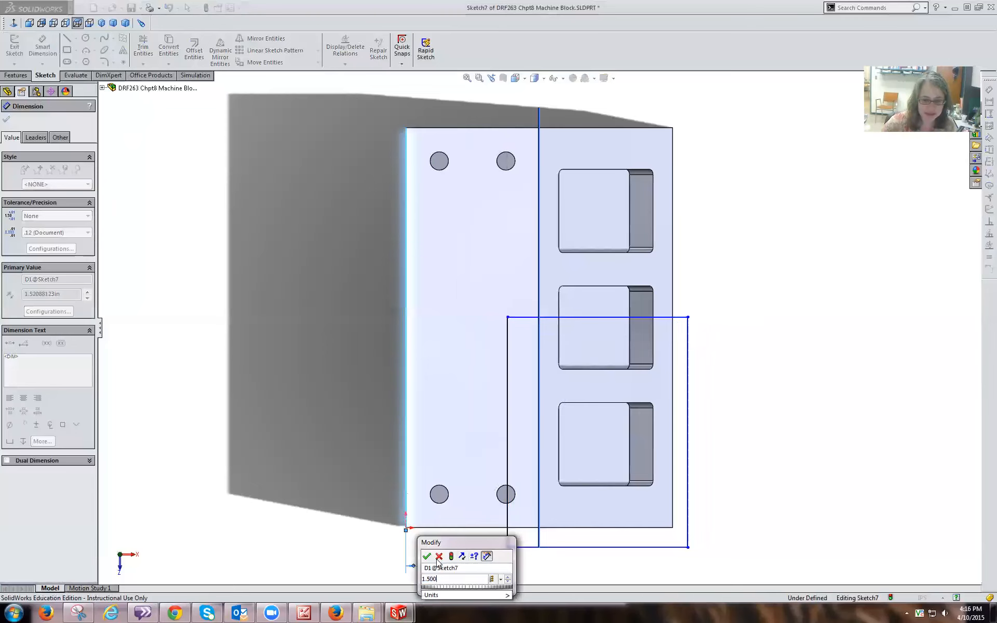
left_click(425, 556)
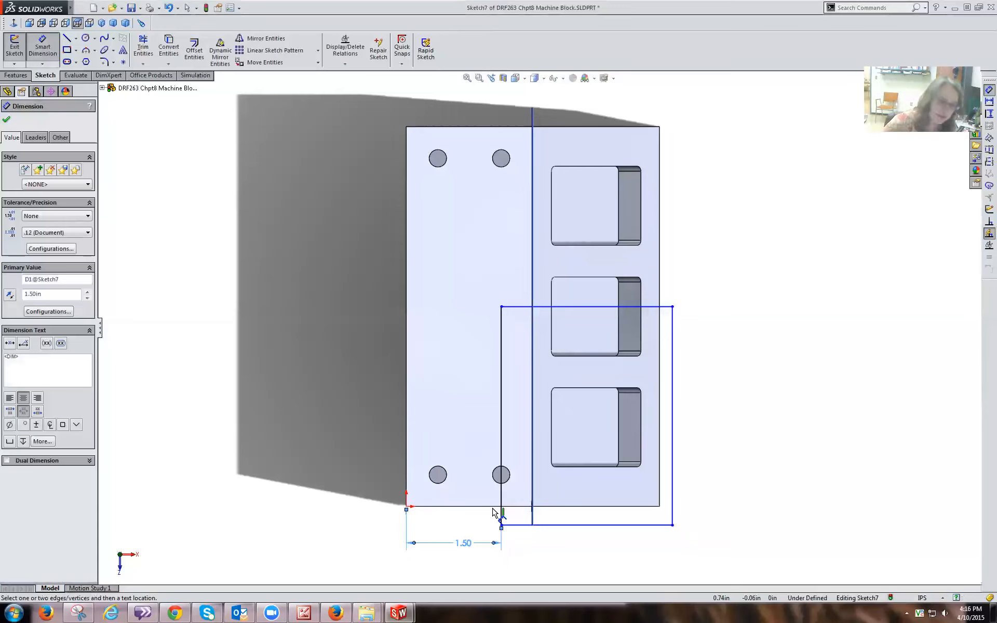
Dimension the cutaway rectangle's width between its two vertical sides as 2.75 in.
left_click(505, 521)
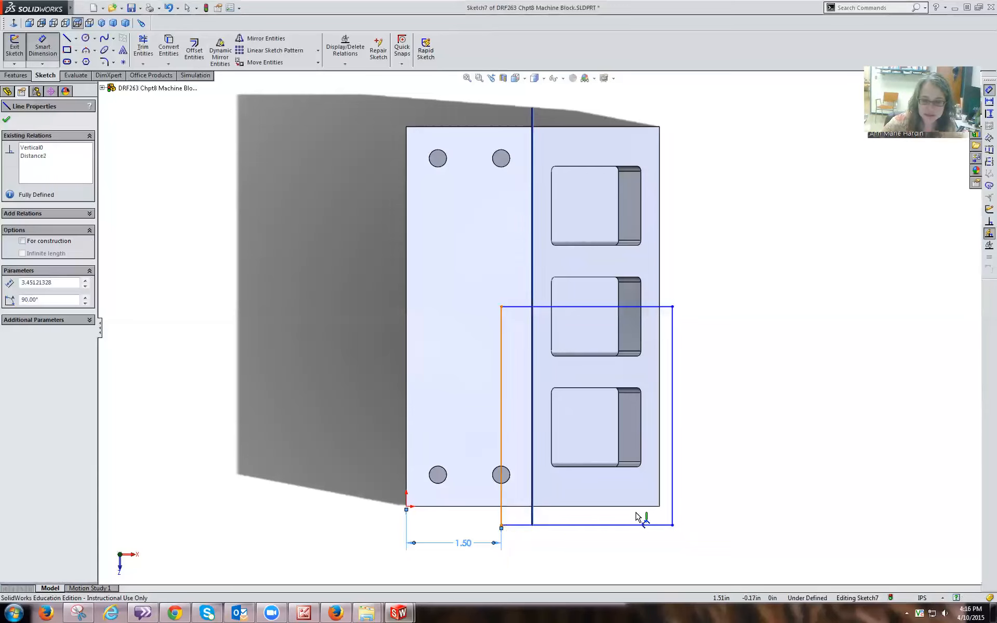
left_click(671, 511)
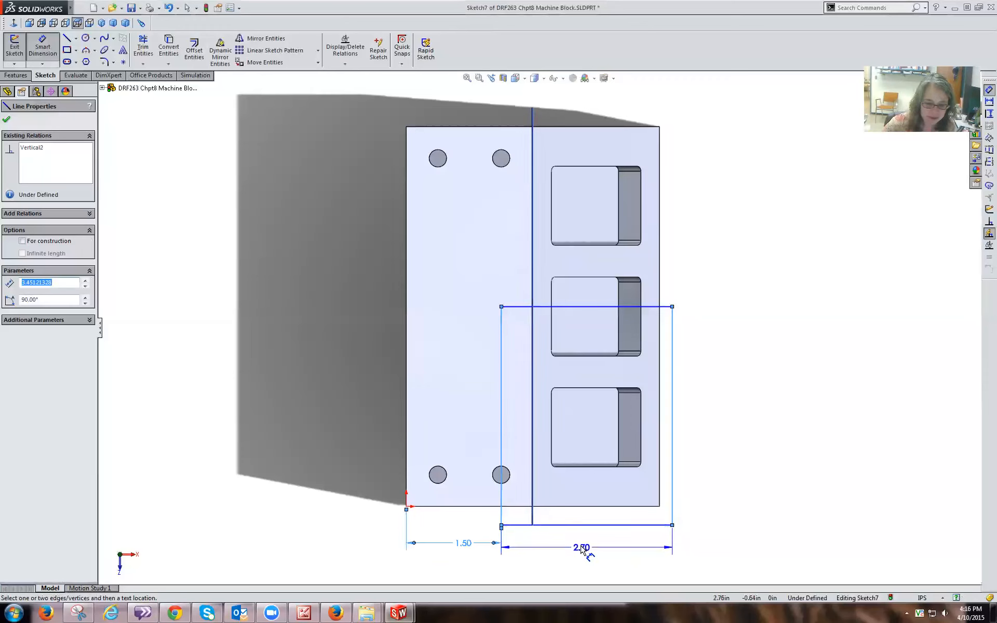
left_click(583, 547)
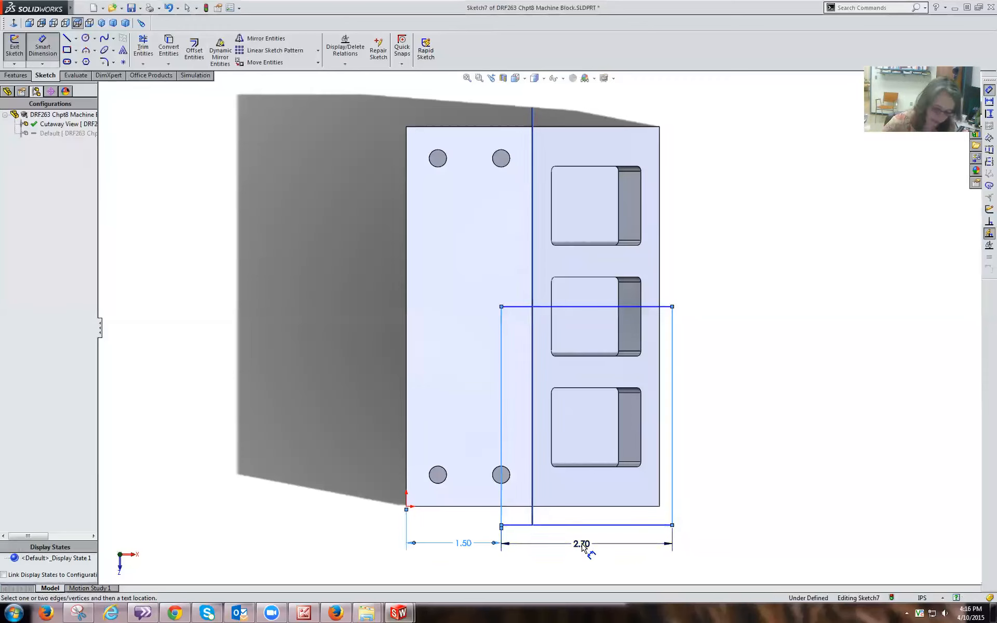
type("2.75in")
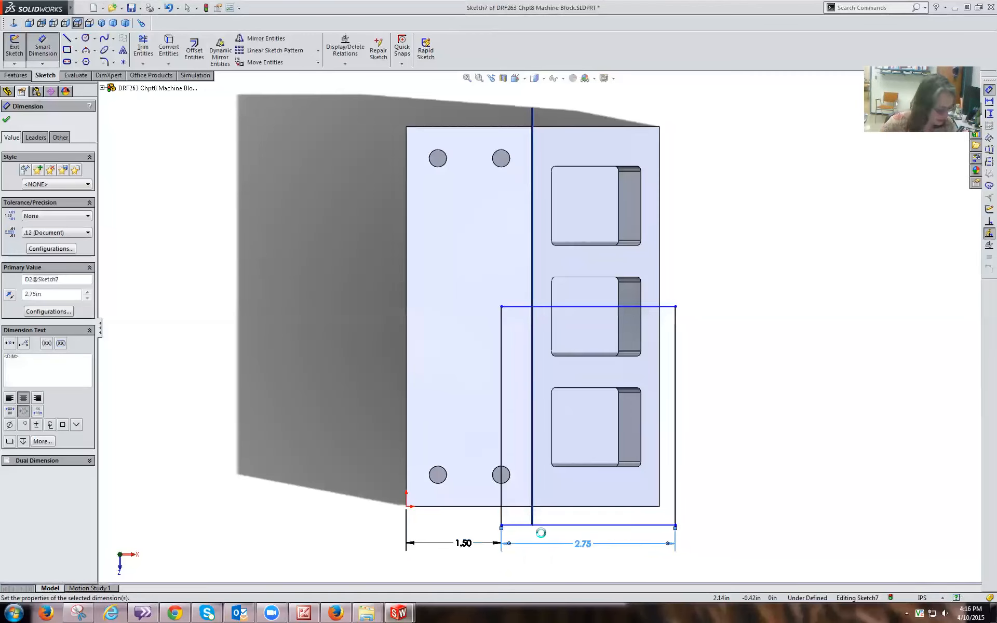
Dimension the cutaway rectangle's height between its two horizontal sides as 3.25 in.
left_click(644, 525)
left_click(652, 307)
left_click(756, 413)
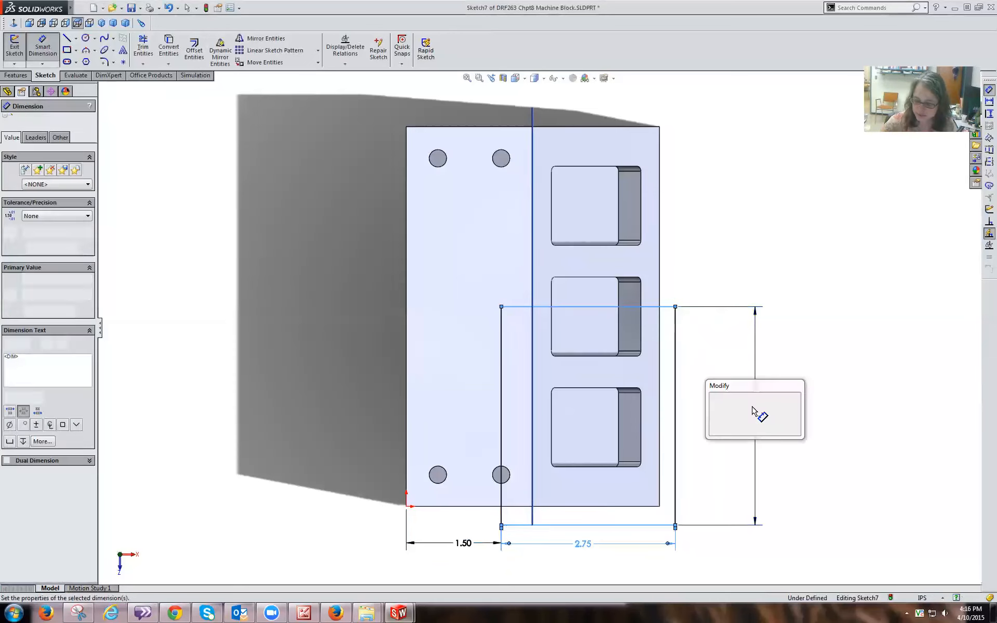
type("3.25")
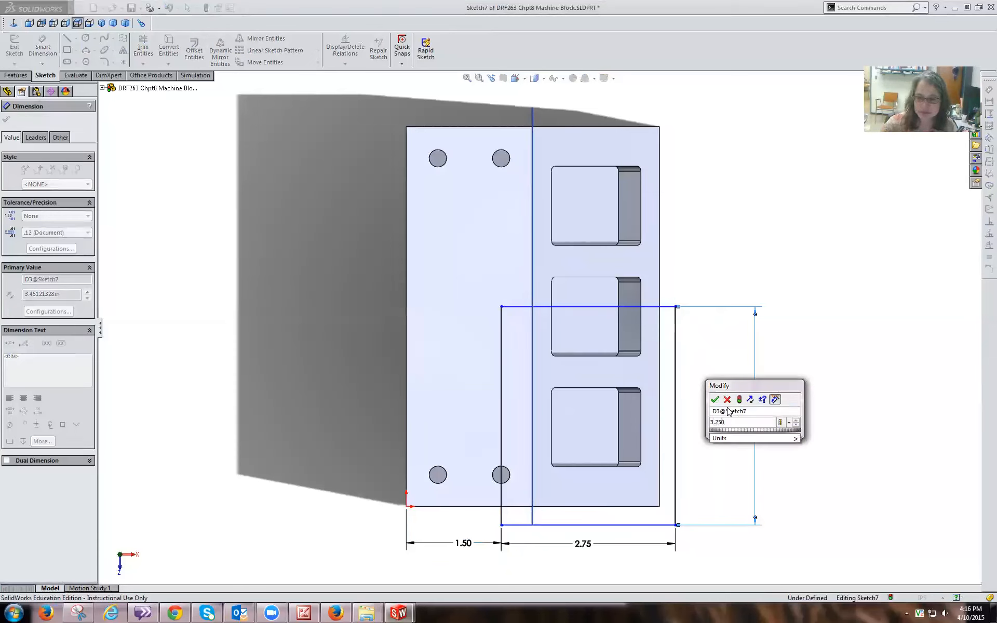
left_click(726, 399)
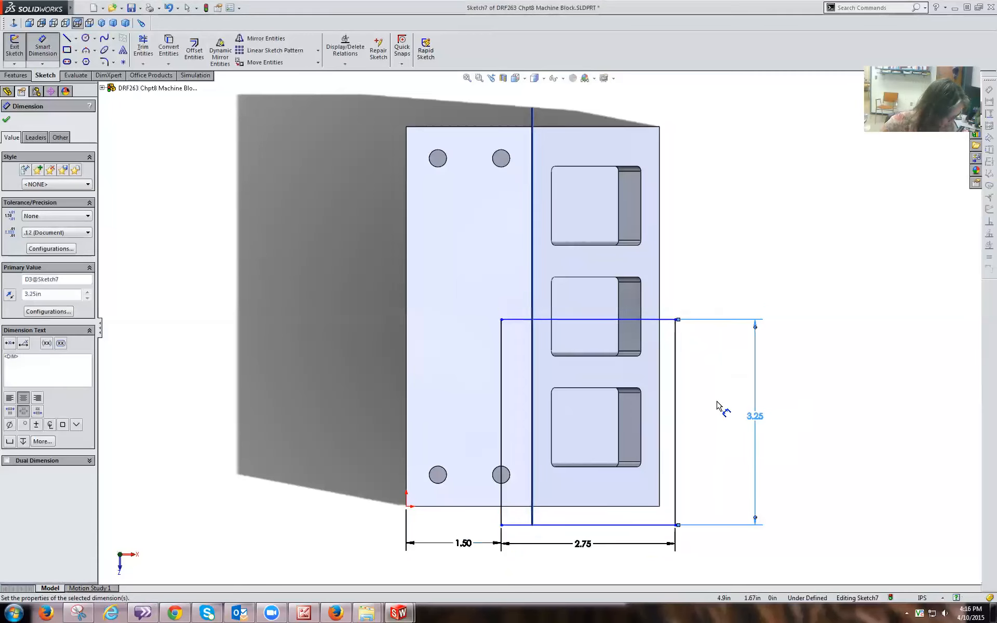
Dimension the rectangle's overhanging horizontal side 0.25 in beyond the block's adjacent end edge and finish dimensioning.
left_click(640, 506)
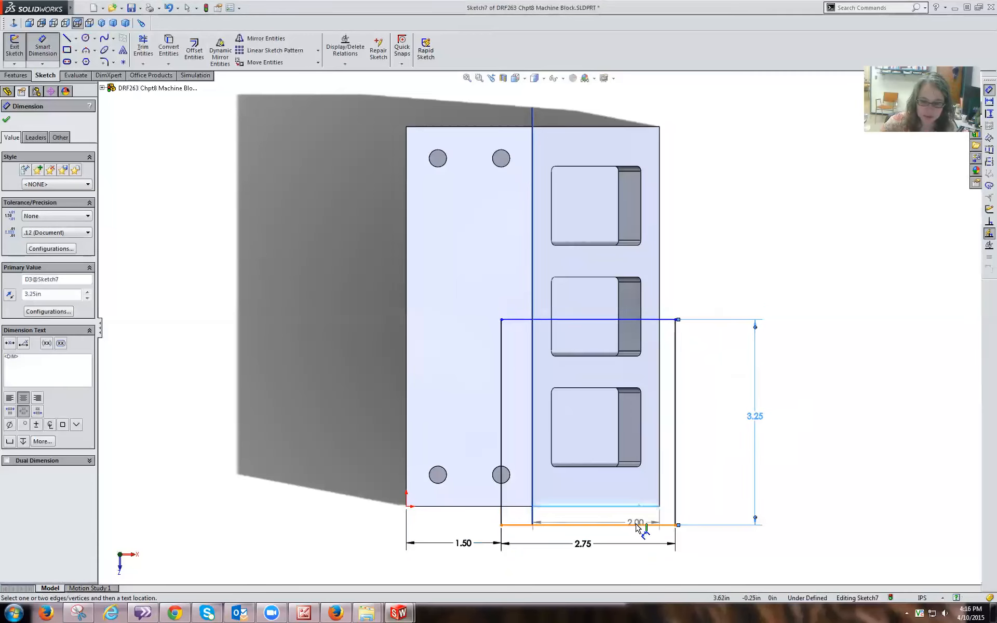
left_click(642, 525)
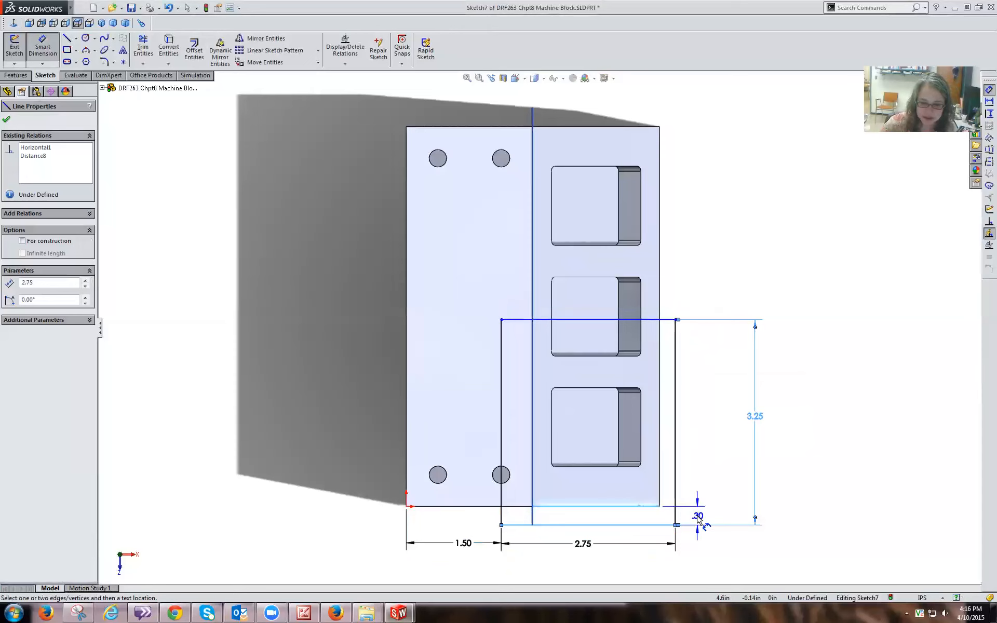
left_click(698, 515)
type("0.25")
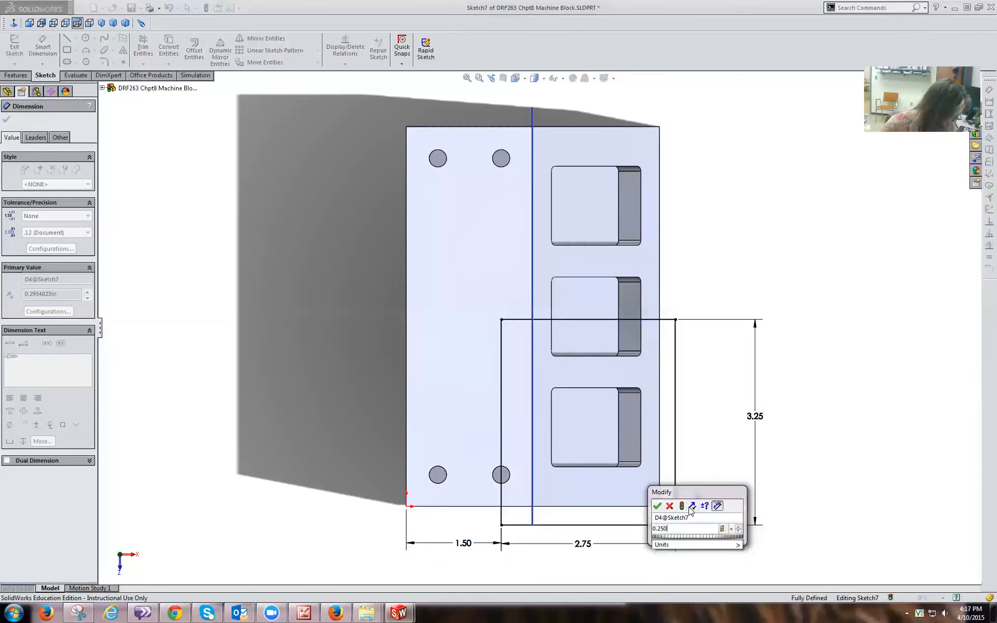
left_click(657, 506)
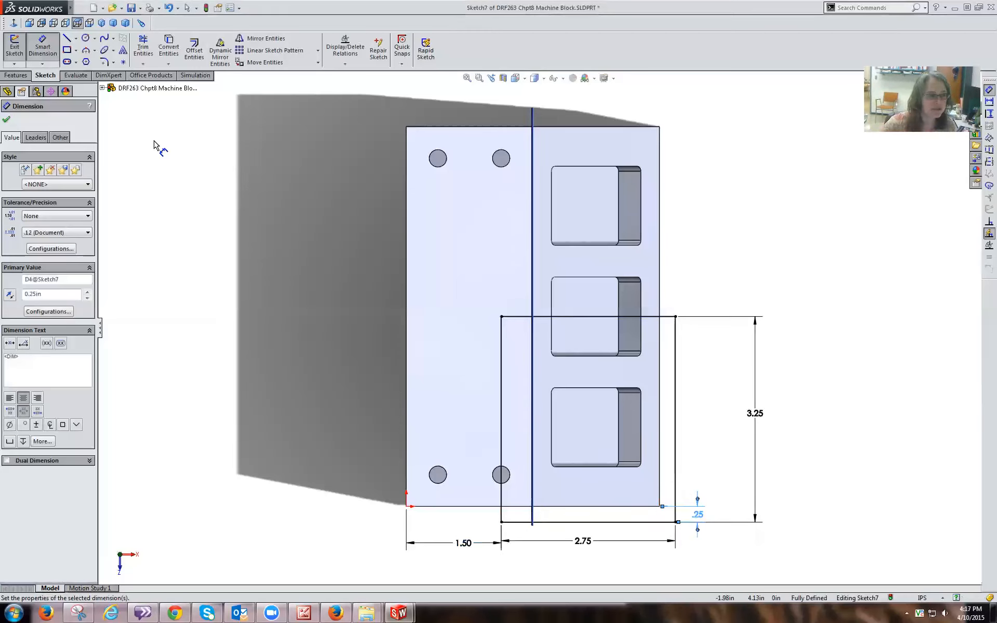
left_click(8, 120)
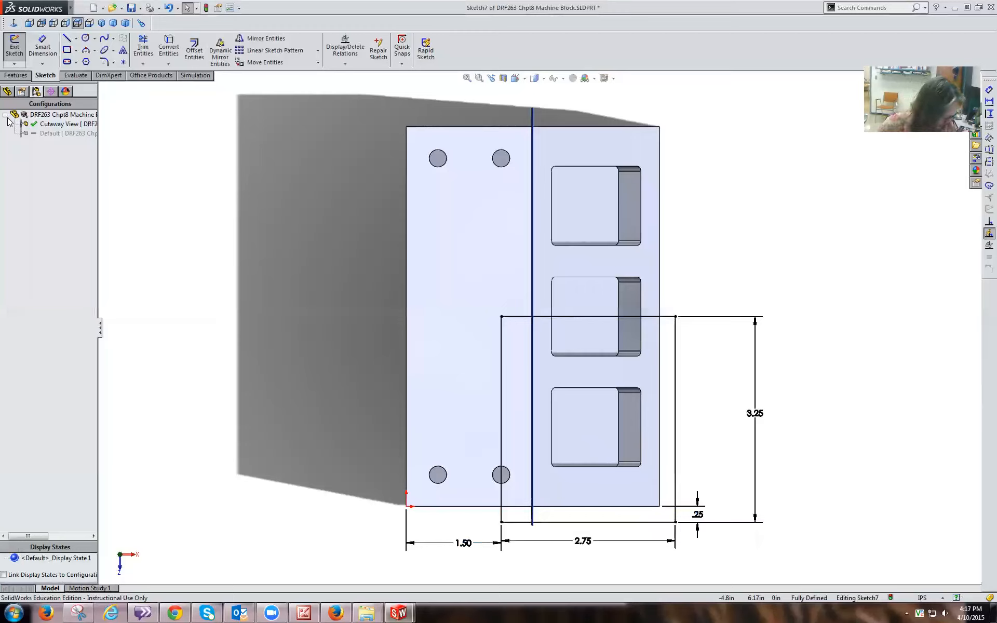
Extrude-cut the rectangle Through All in the Cutaway View configuration and save the part.
left_click(23, 75)
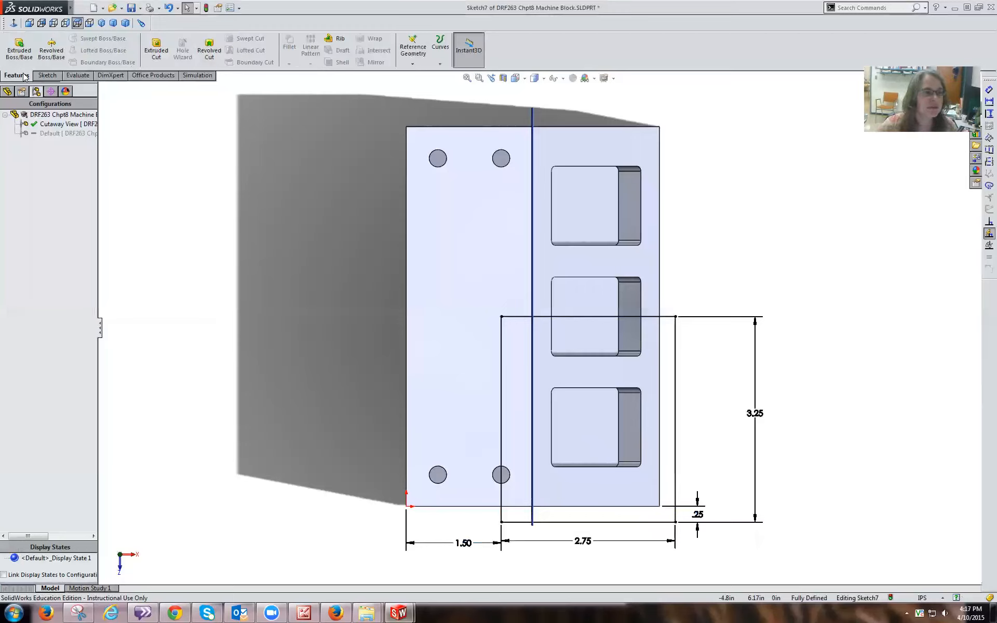
left_click(161, 53)
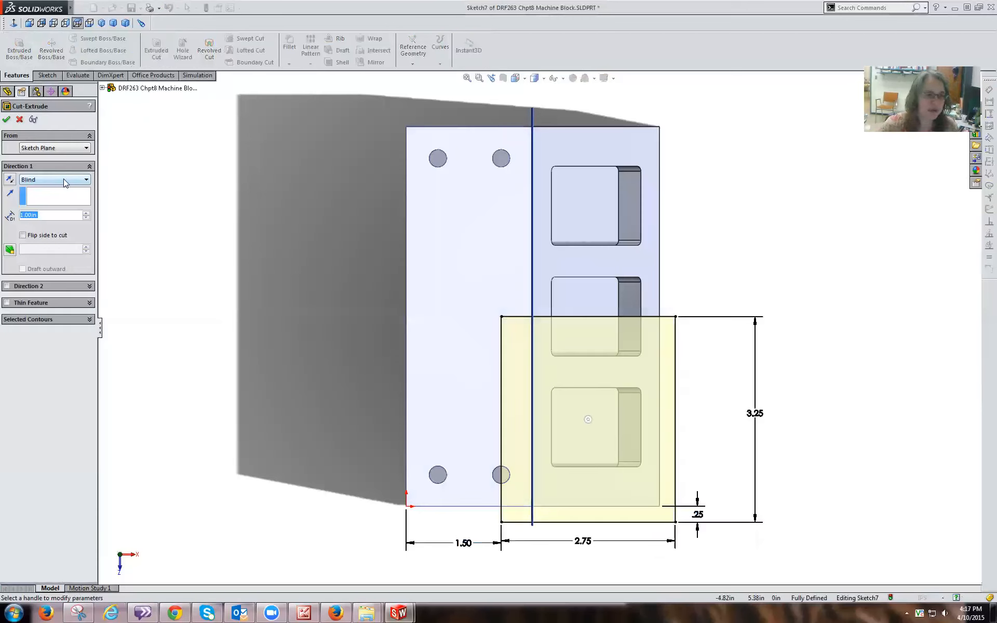
left_click(64, 180)
left_click(62, 195)
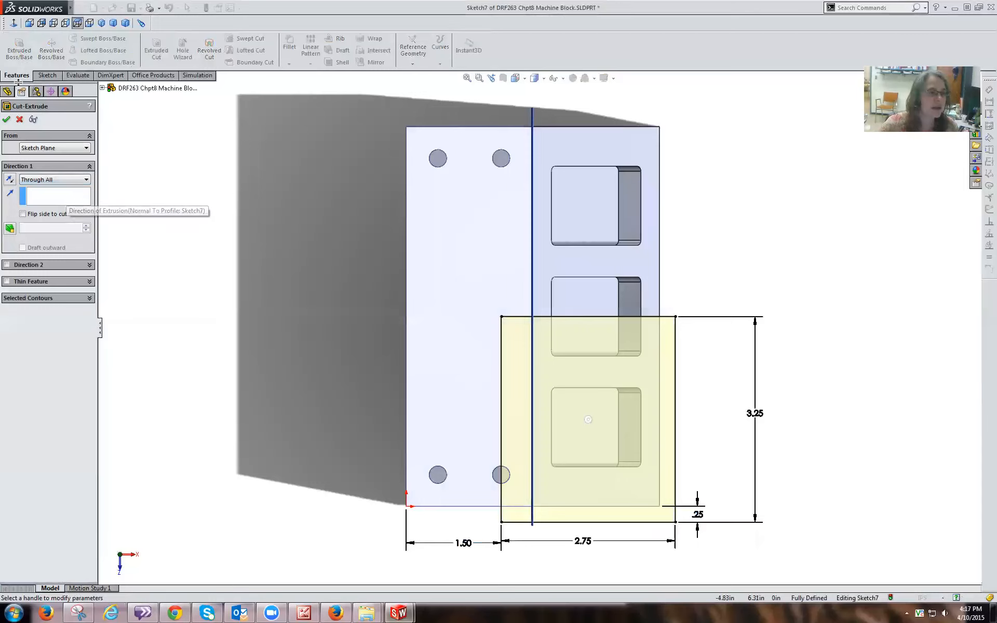
left_click(6, 120)
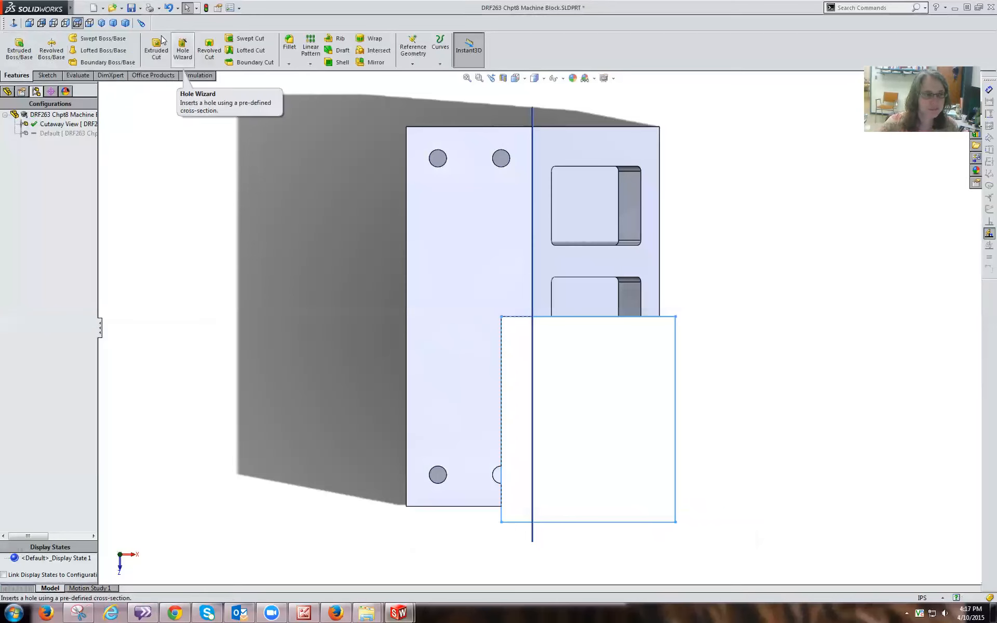
left_click(113, 23)
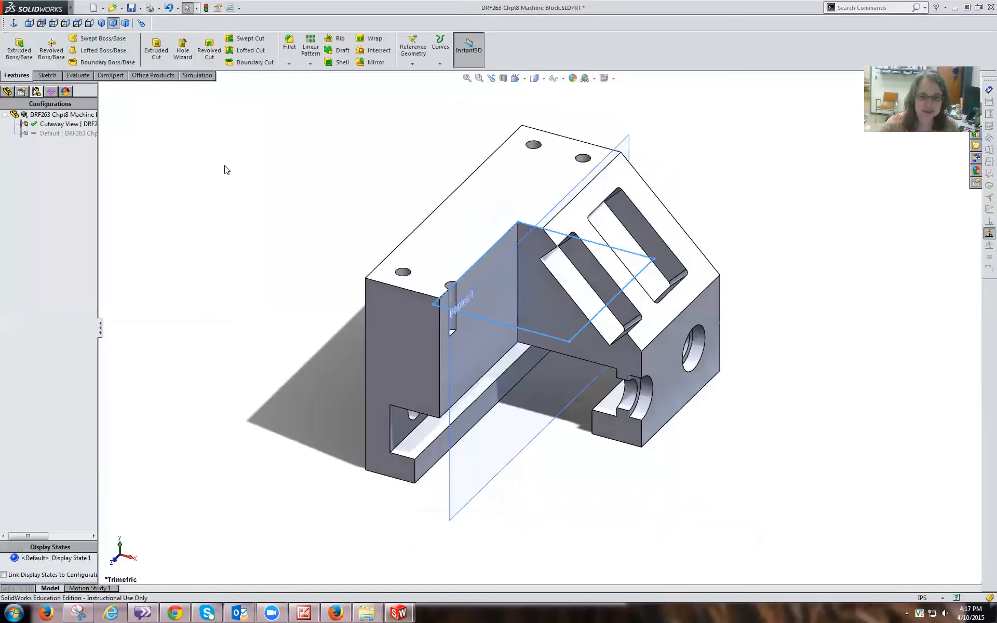
left_click(227, 170)
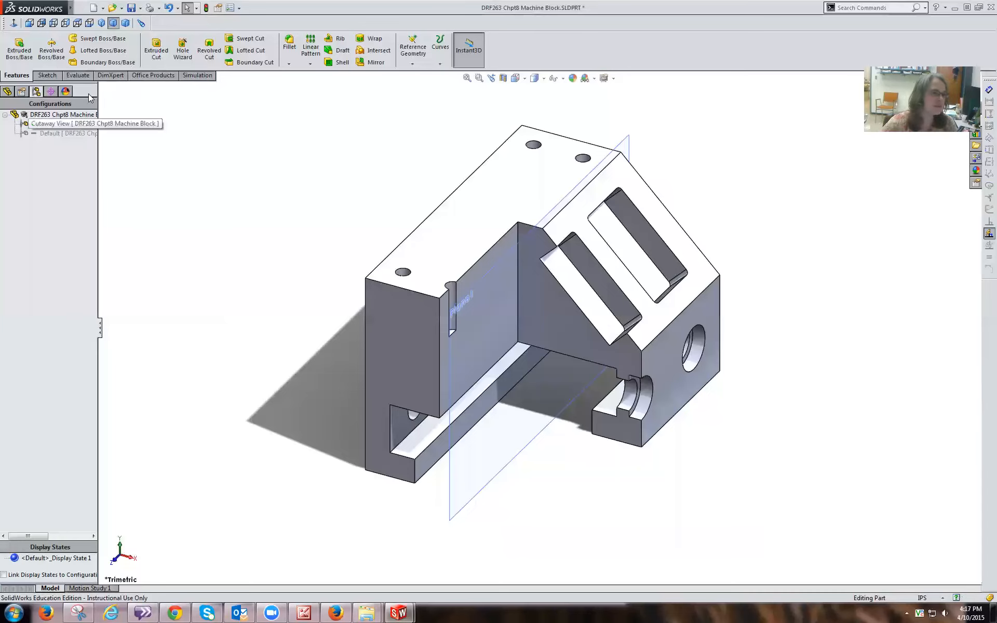
left_click(131, 9)
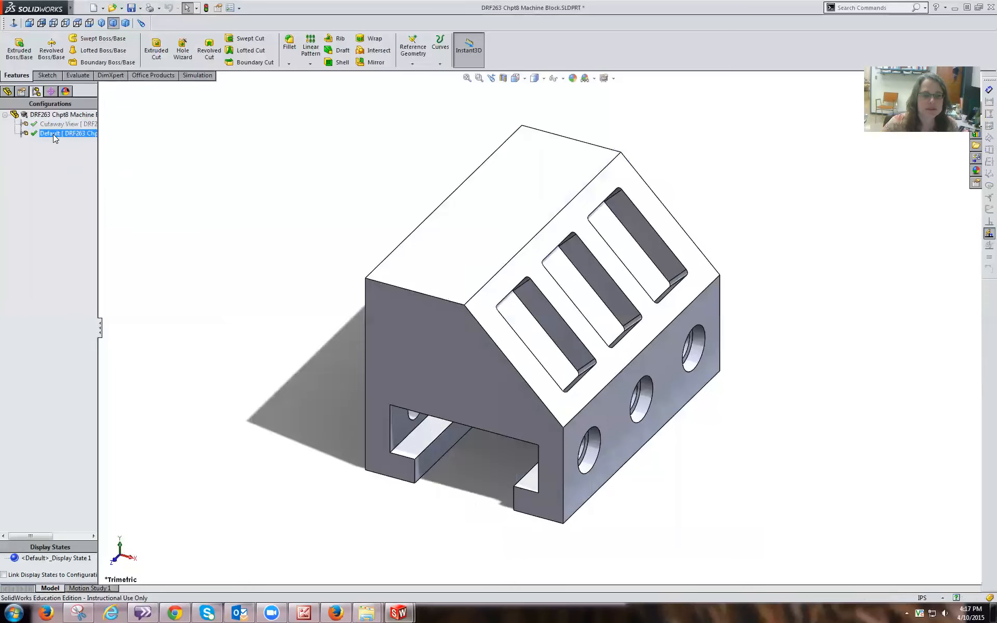
Unsuppress the four-hole cut Cut-Extrude2 together with Plane1 in the Default configuration and reactivate the Cutaway View configuration.
left_click(7, 91)
left_click(46, 255)
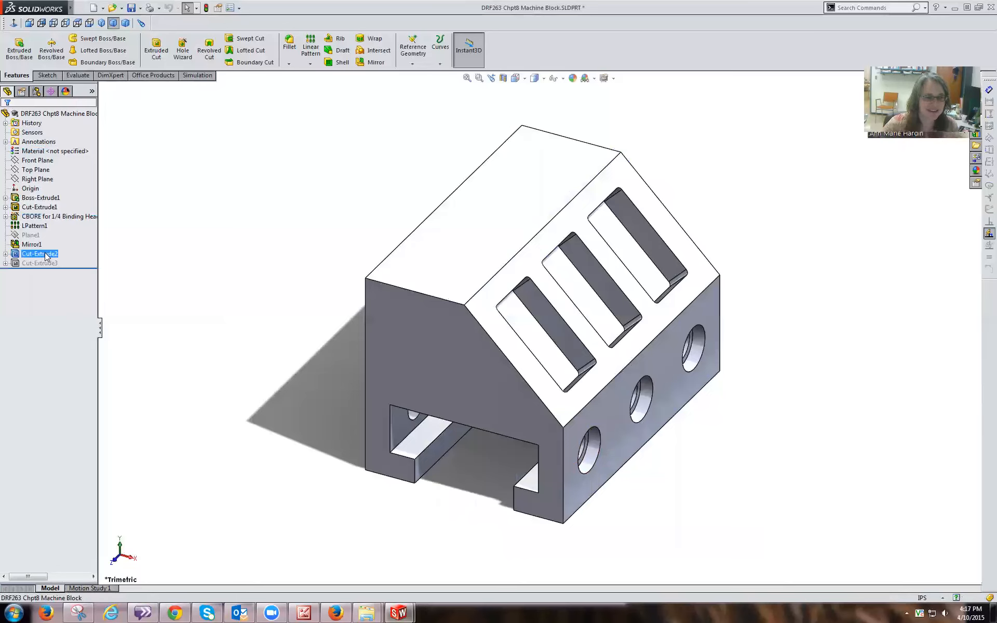
right_click(46, 255)
left_click(76, 226)
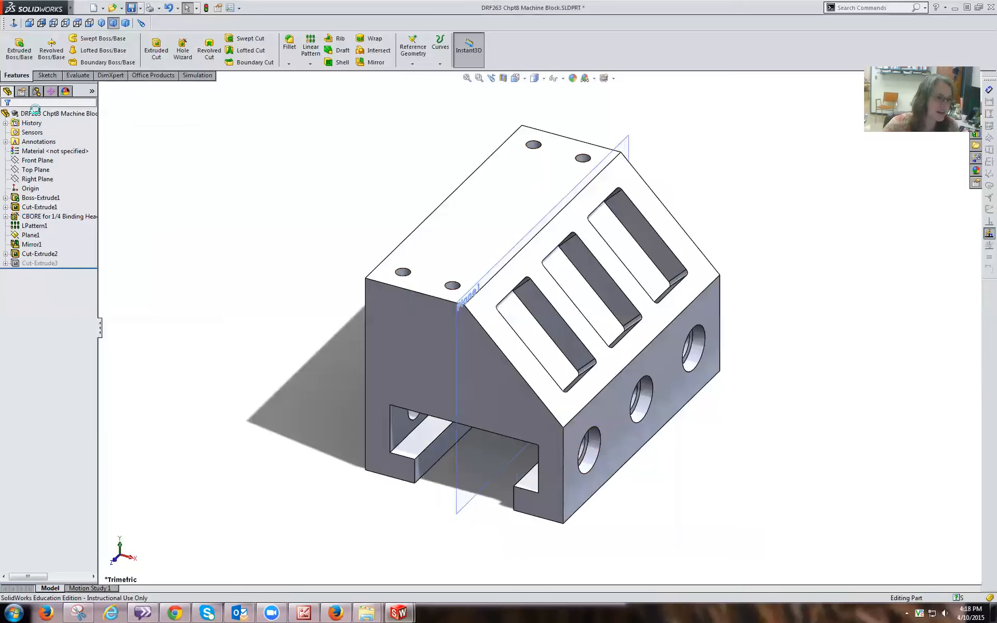
left_click(36, 90)
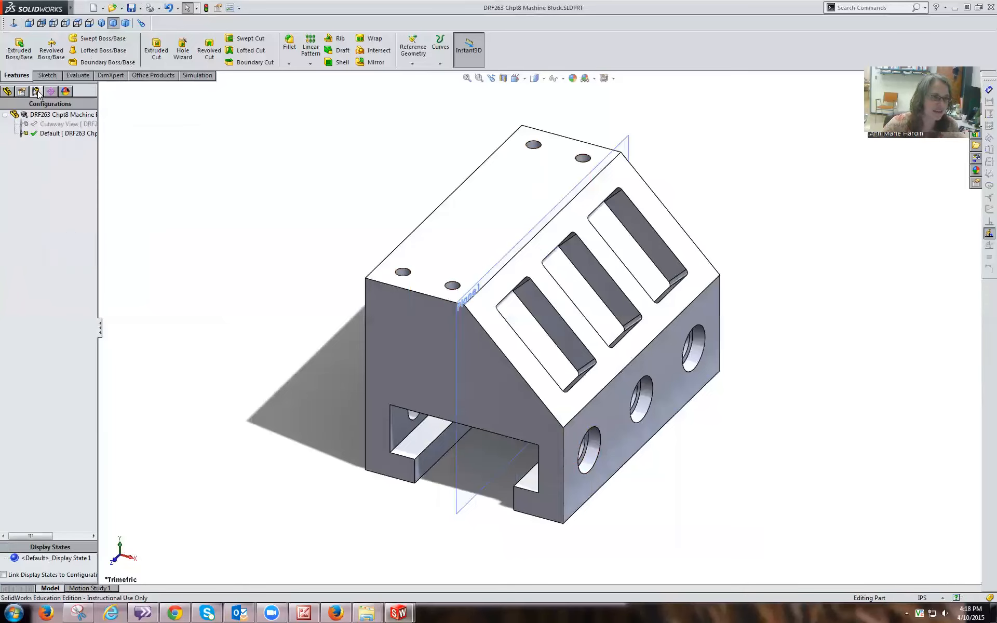
left_click(50, 125)
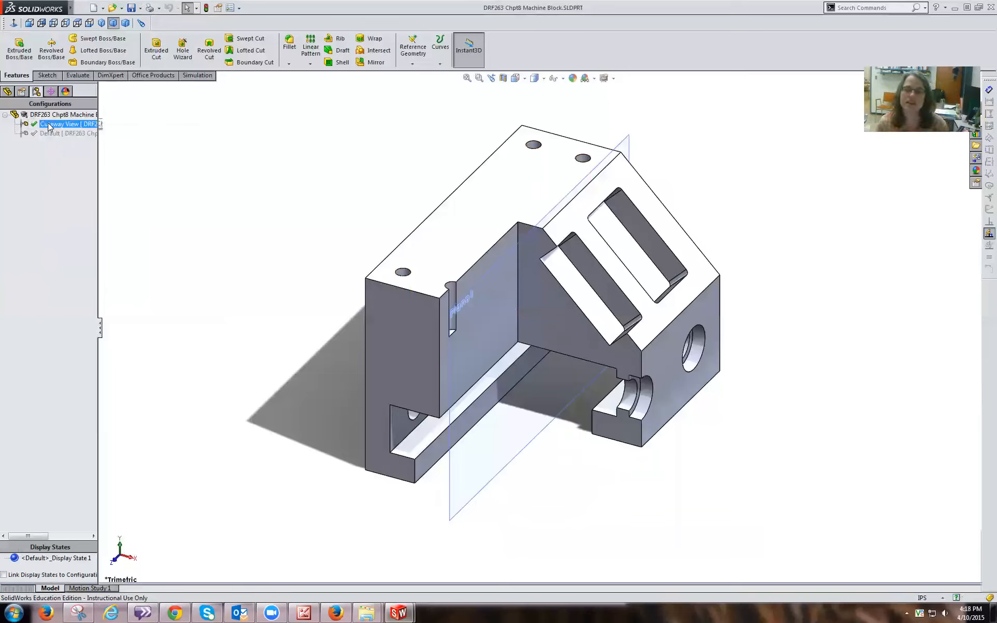